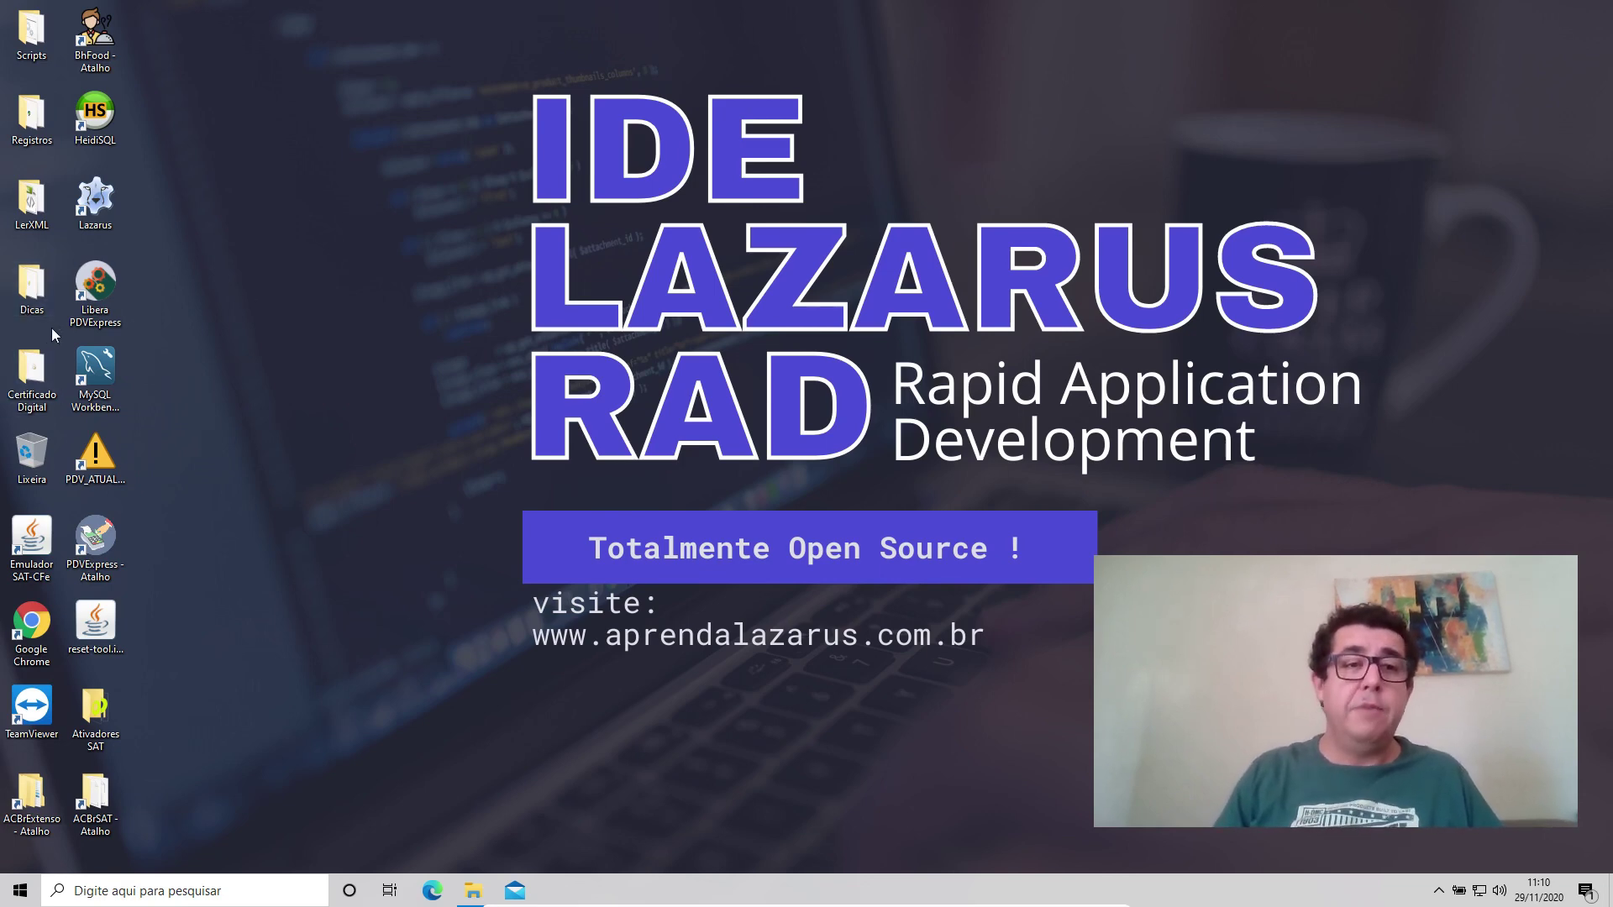
# Import the .pfx certificate from Certificado Digital into the current user's store, then minimize the folder.
pyautogui.doubleClick(44, 373)
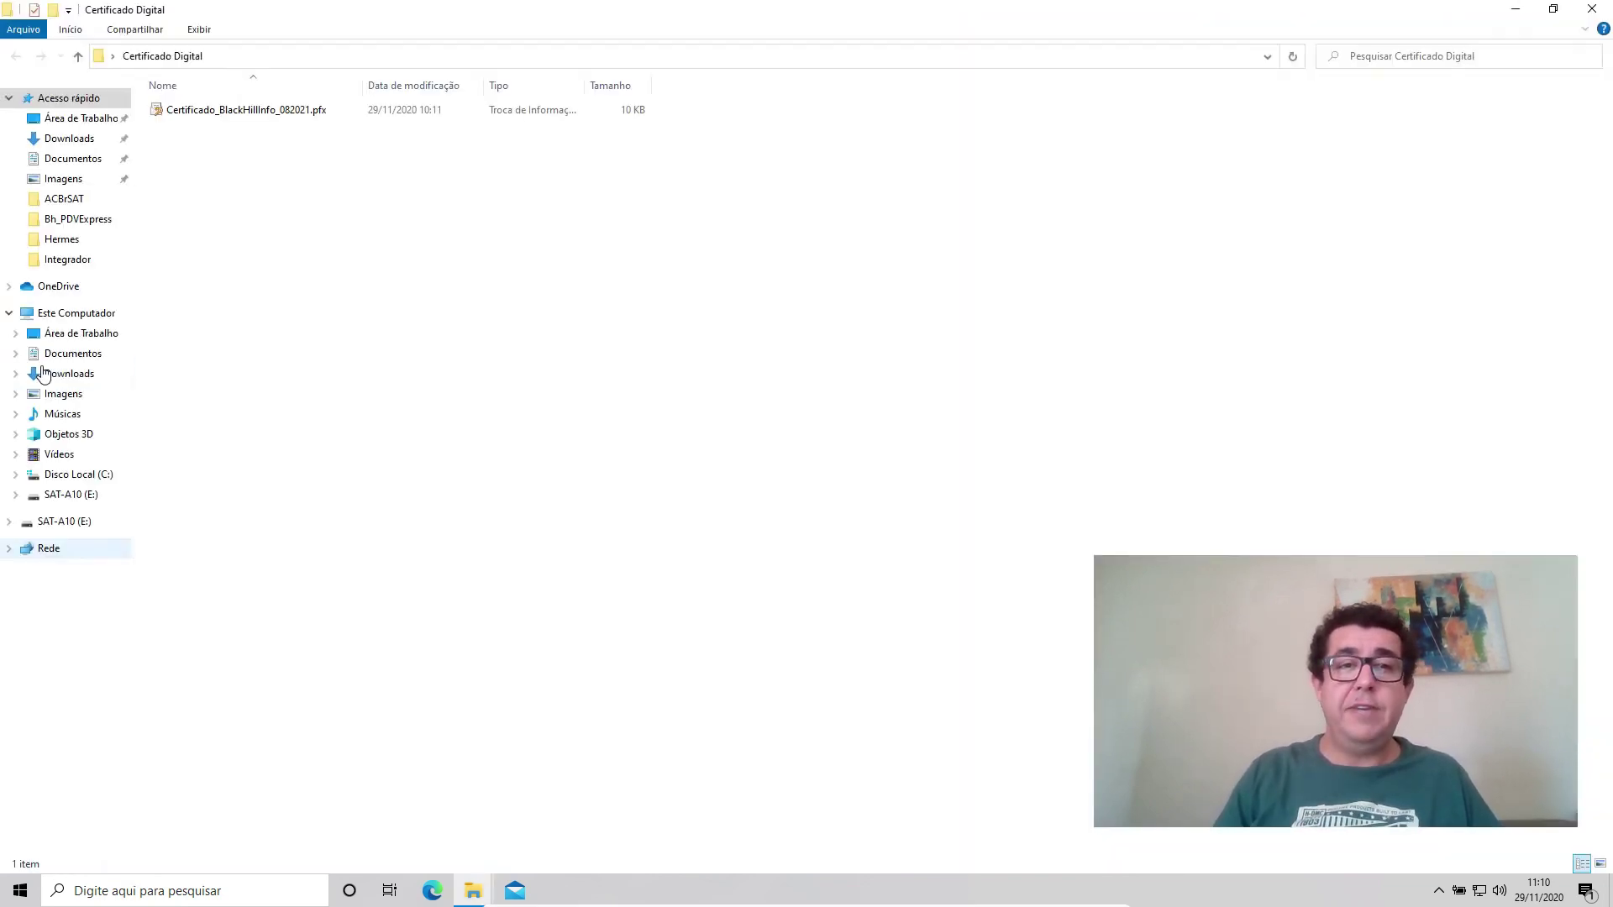
pyautogui.doubleClick(242, 113)
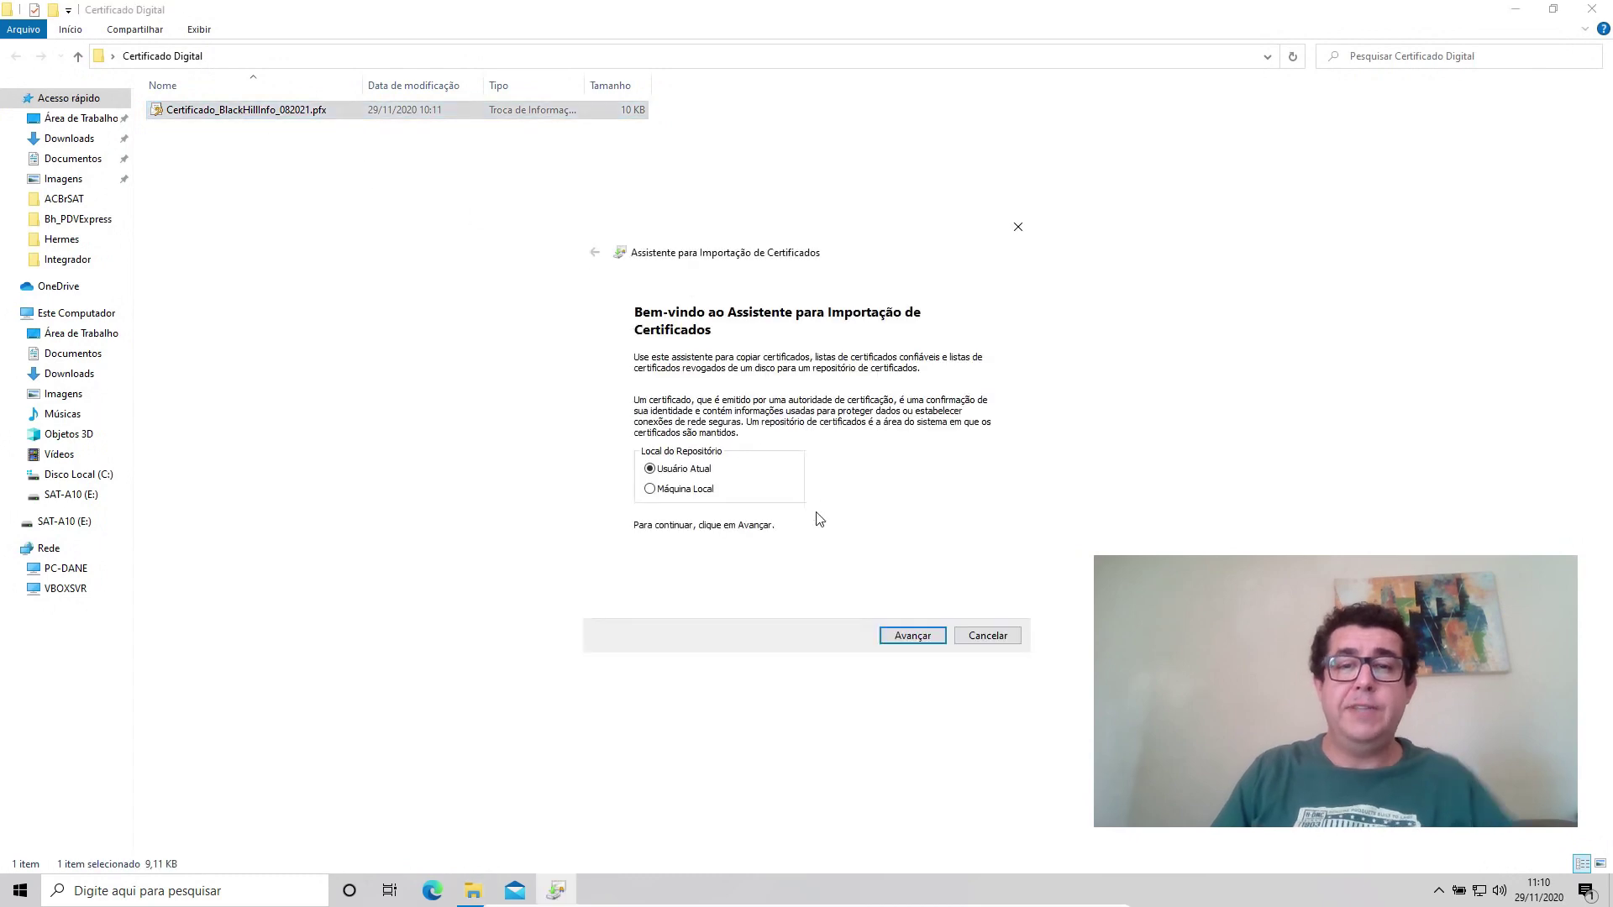
pyautogui.click(921, 638)
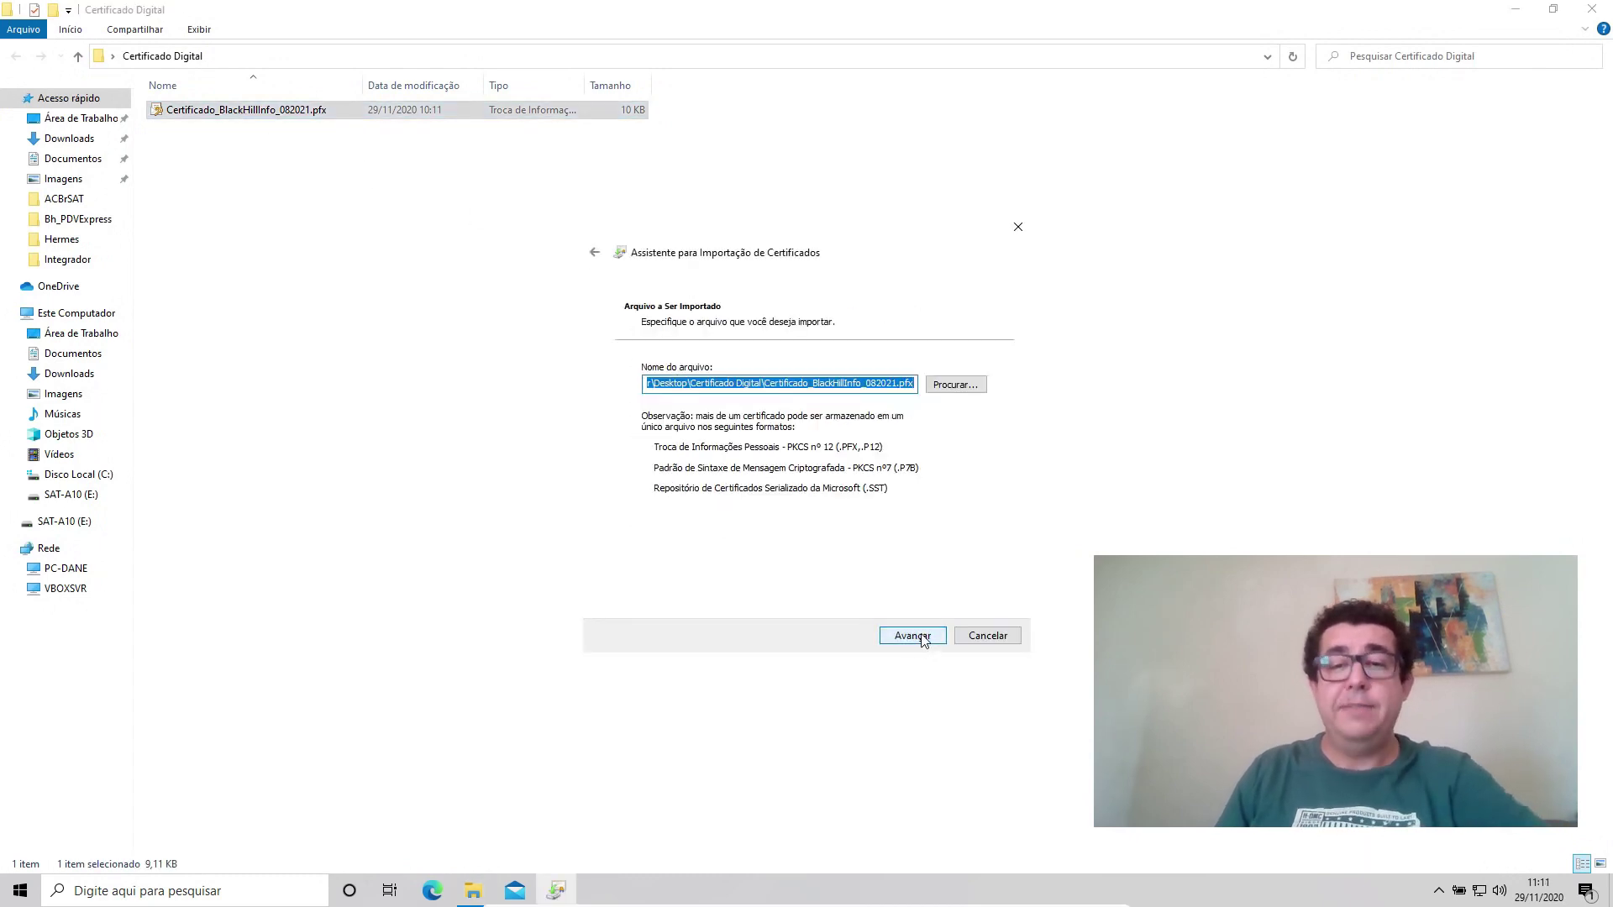
pyautogui.click(921, 636)
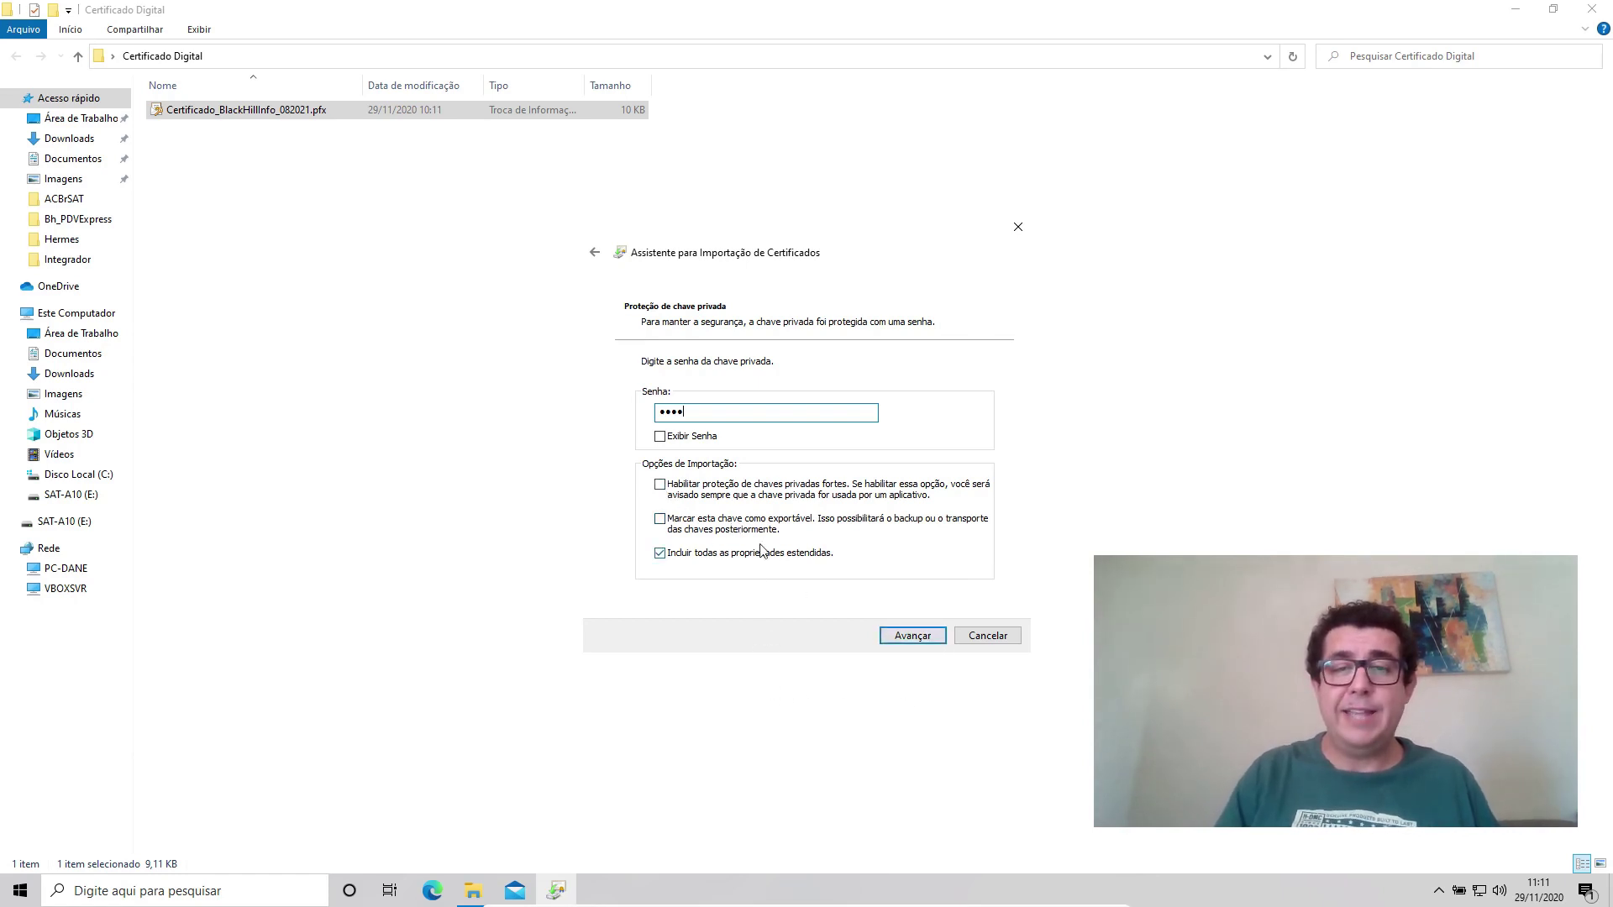
pyautogui.click(905, 635)
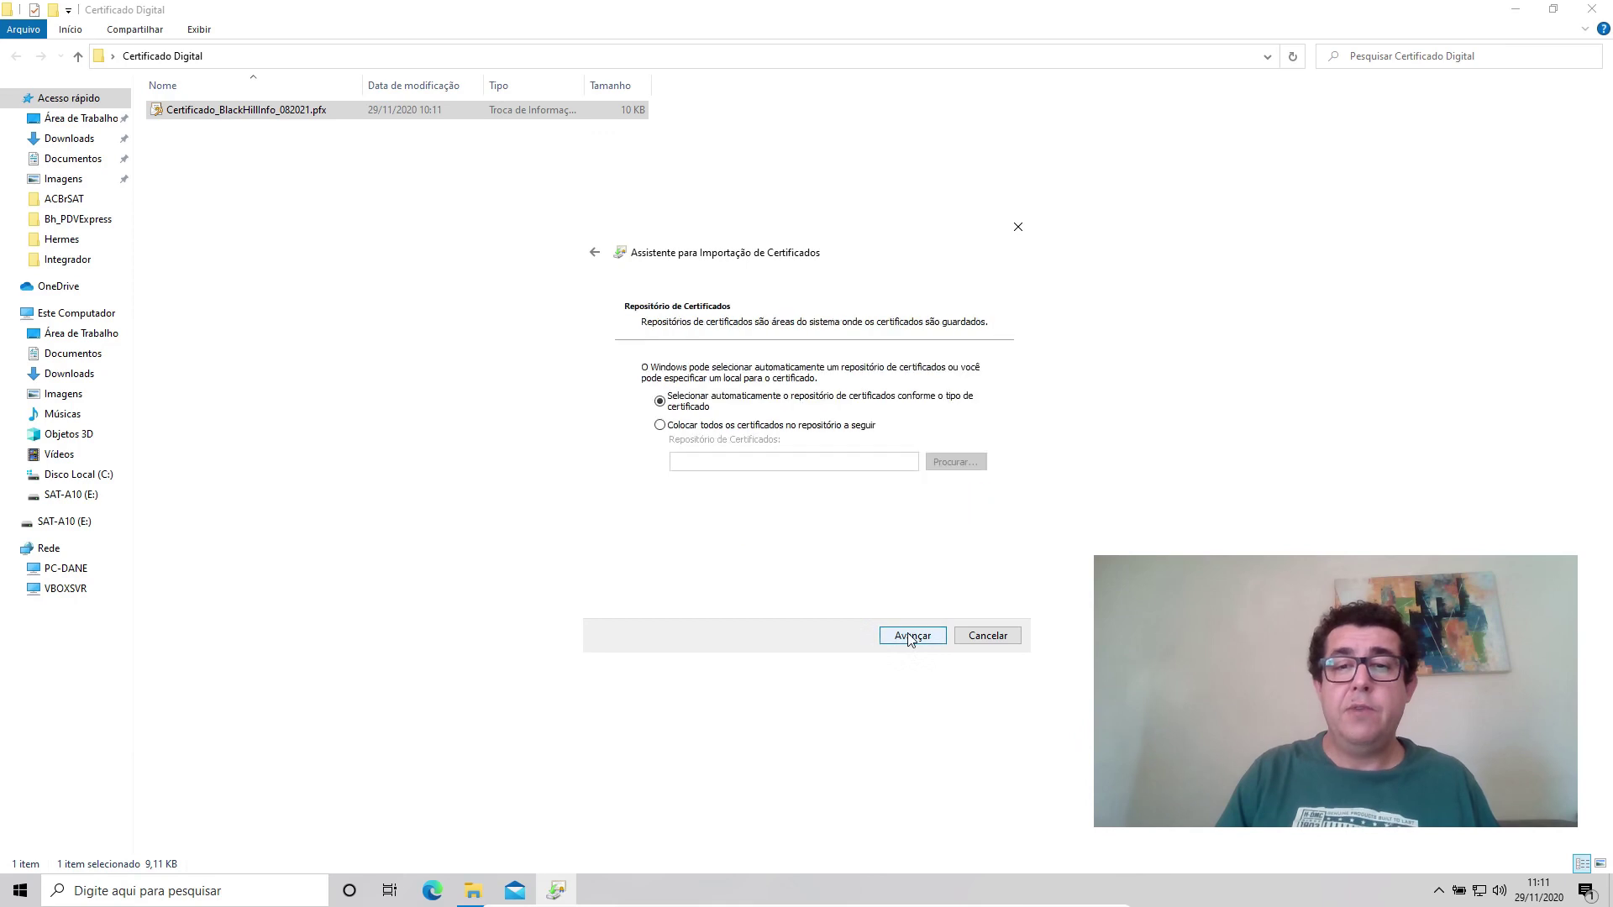
pyautogui.click(908, 637)
pyautogui.click(909, 637)
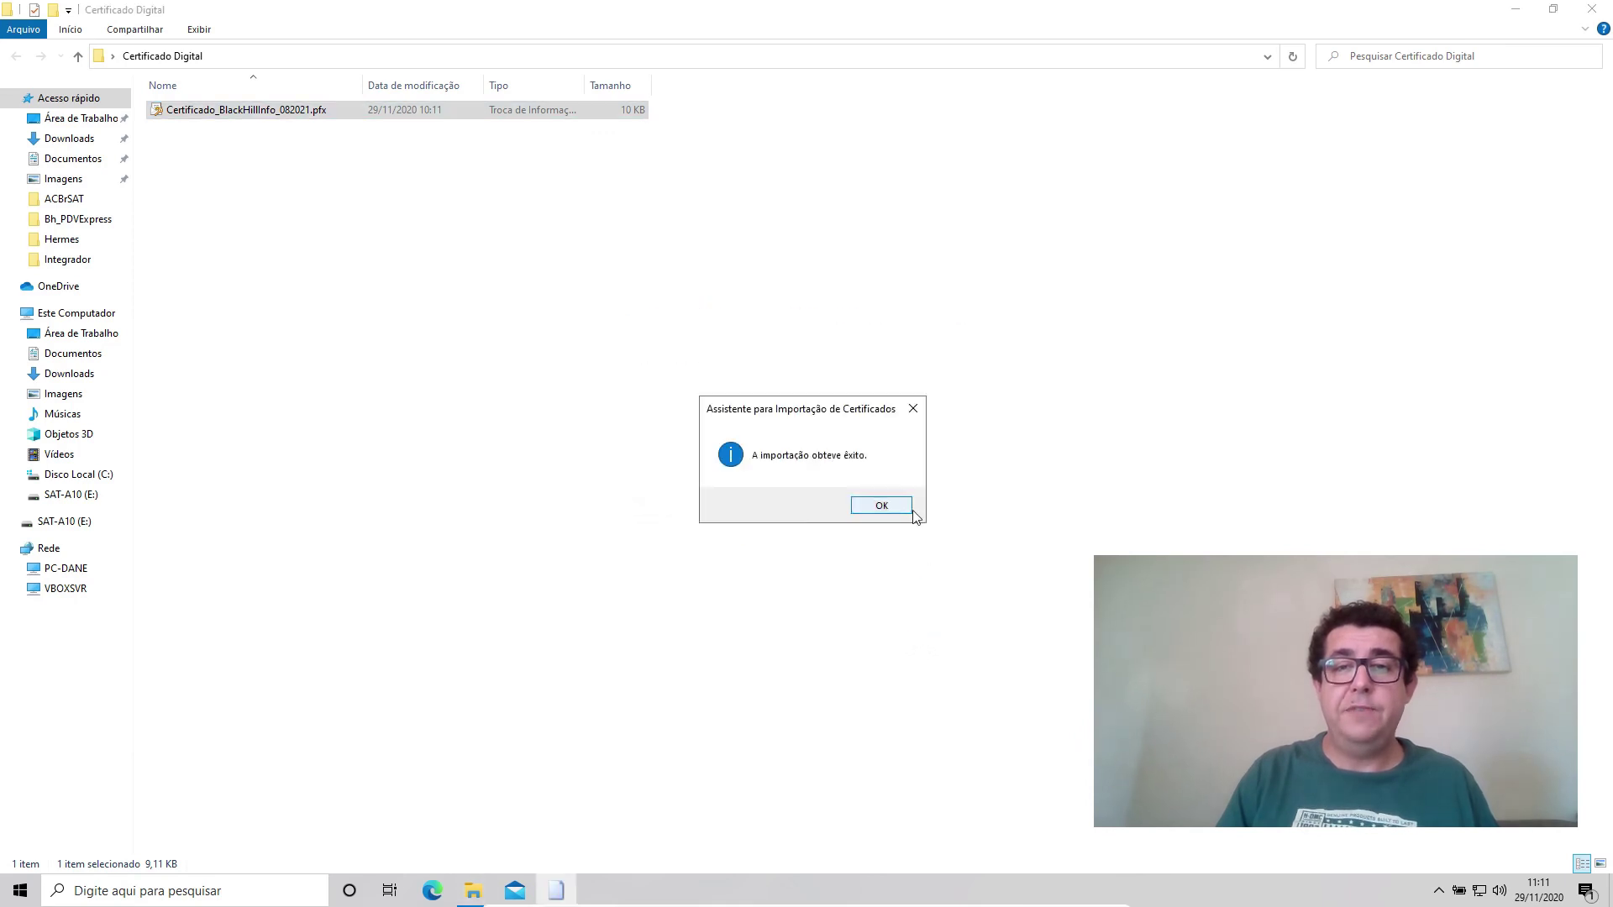
pyautogui.click(909, 510)
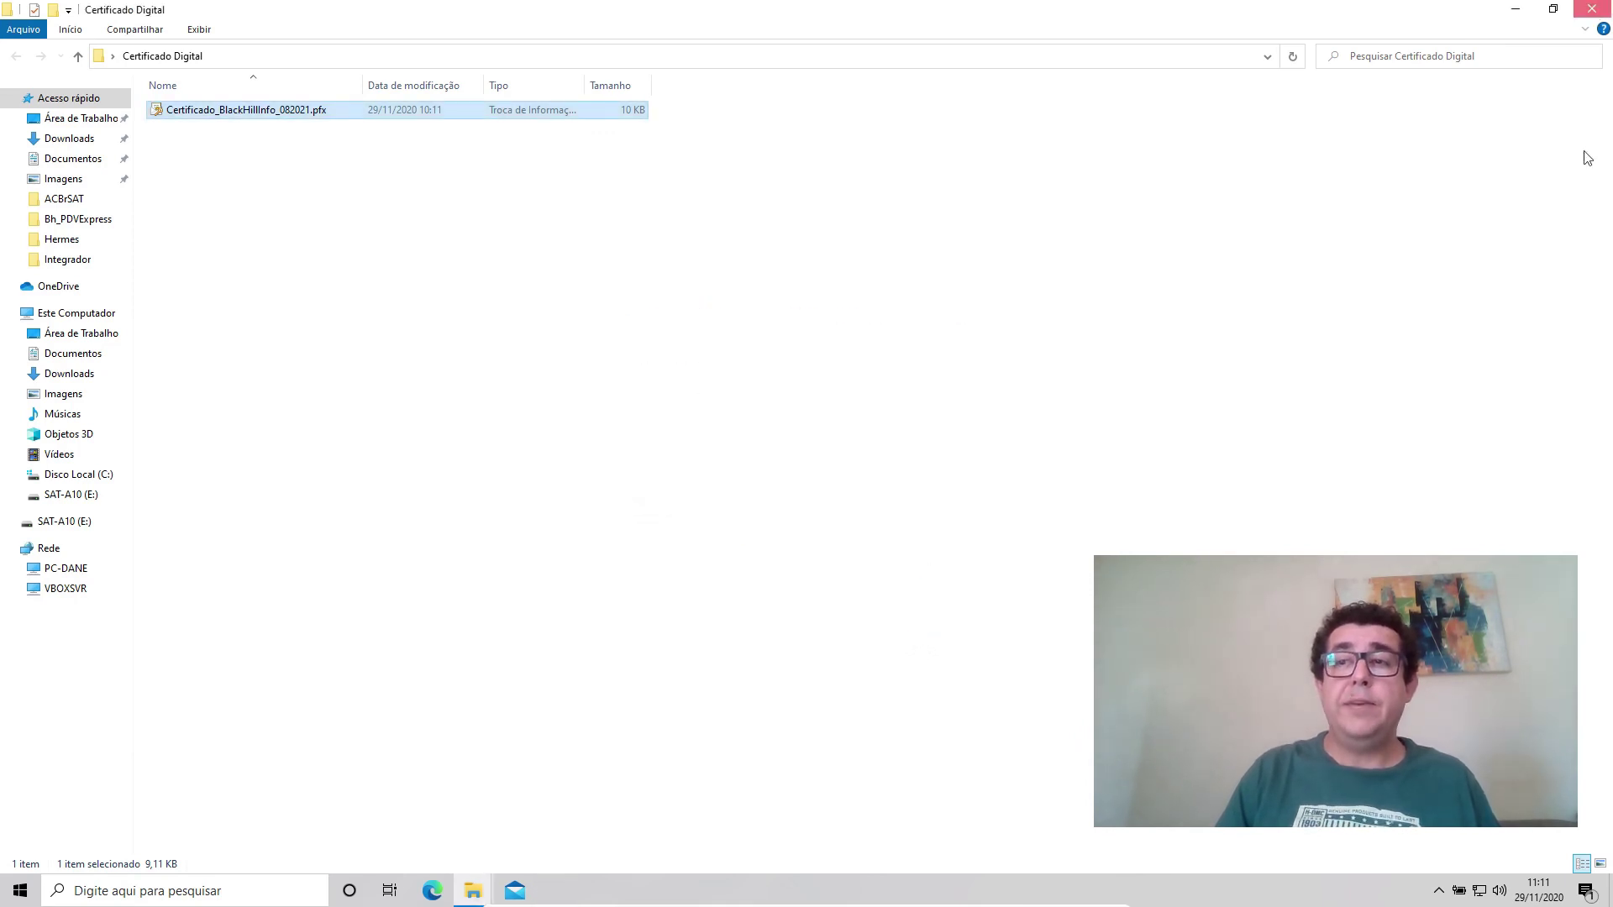
pyautogui.click(1515, 10)
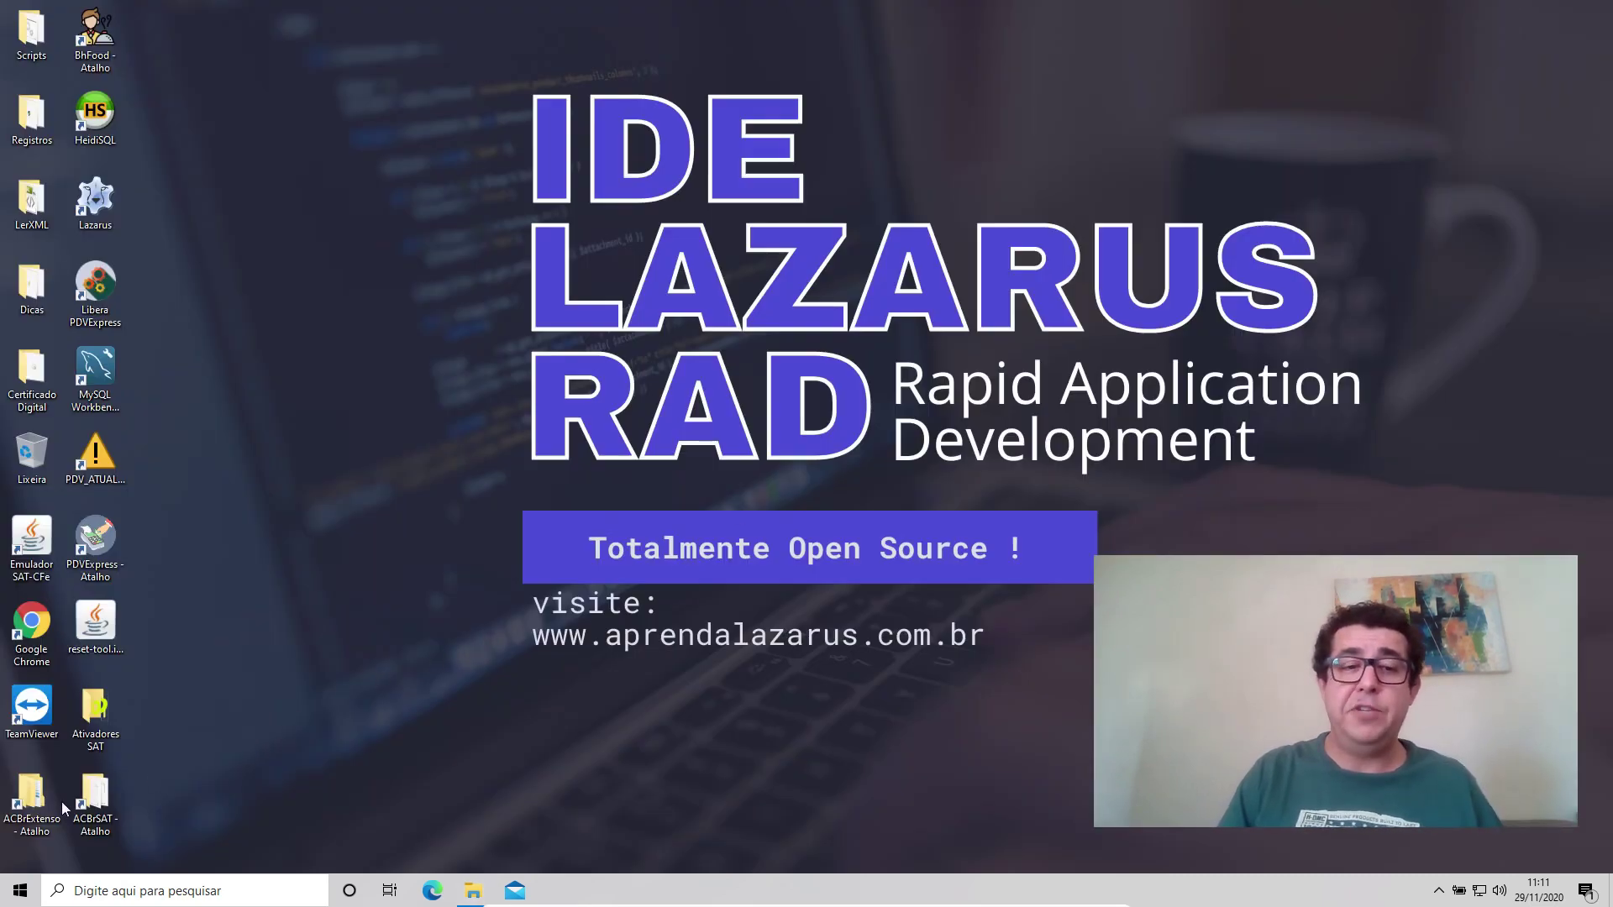
# Open the user certificate manager and show the Pessoal > Certificados list.
pyautogui.click(20, 890)
pyautogui.write('c')
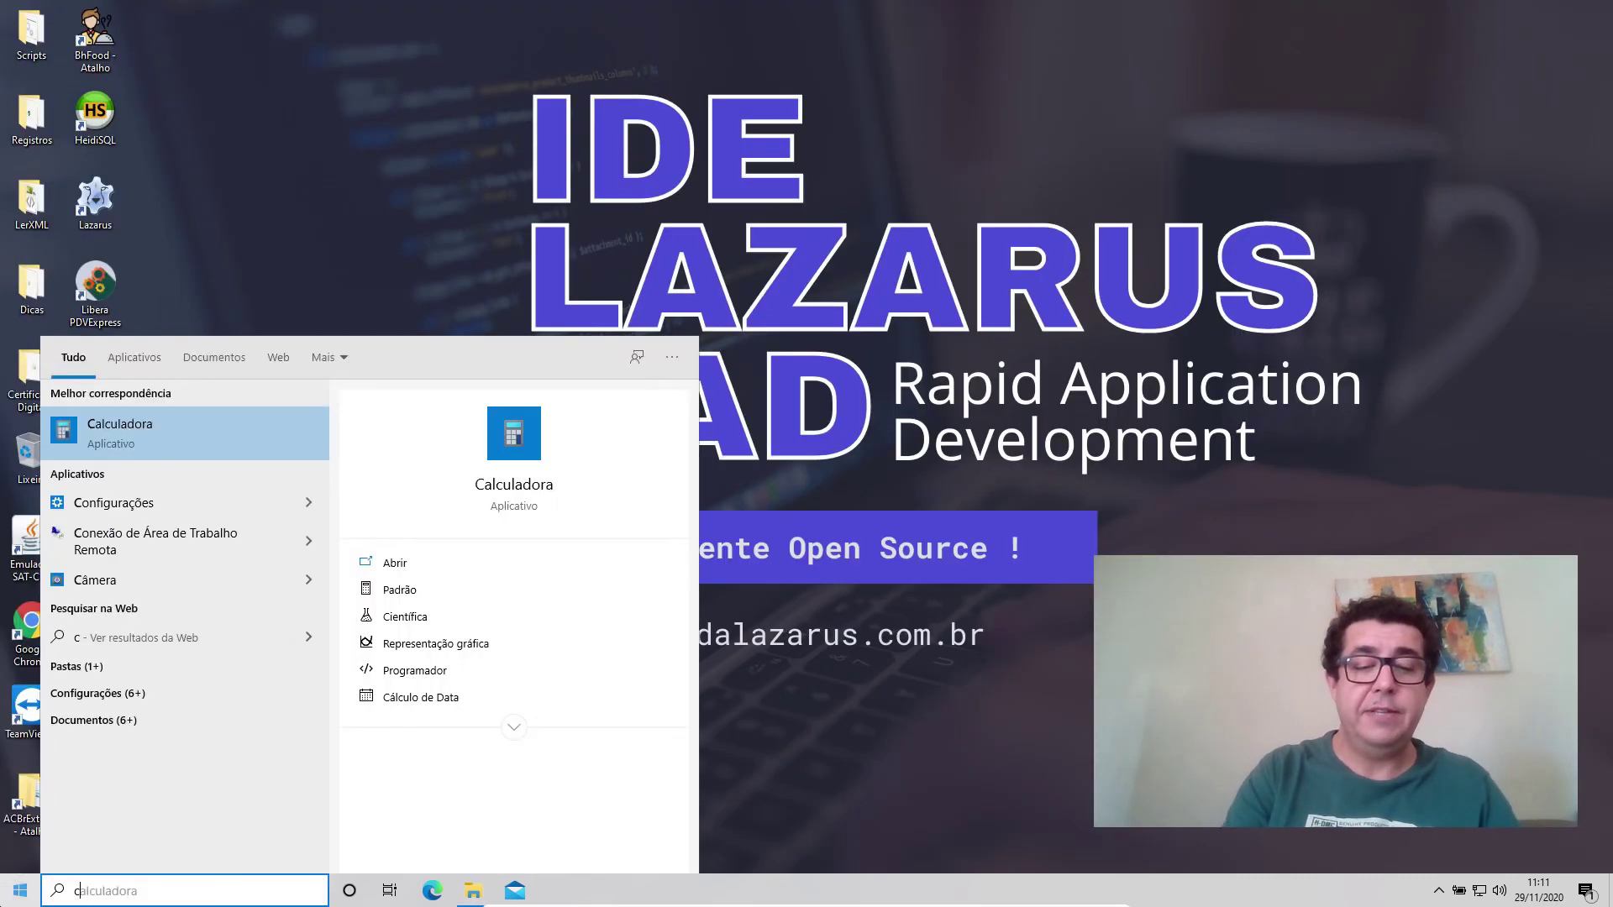
pyautogui.write('erti')
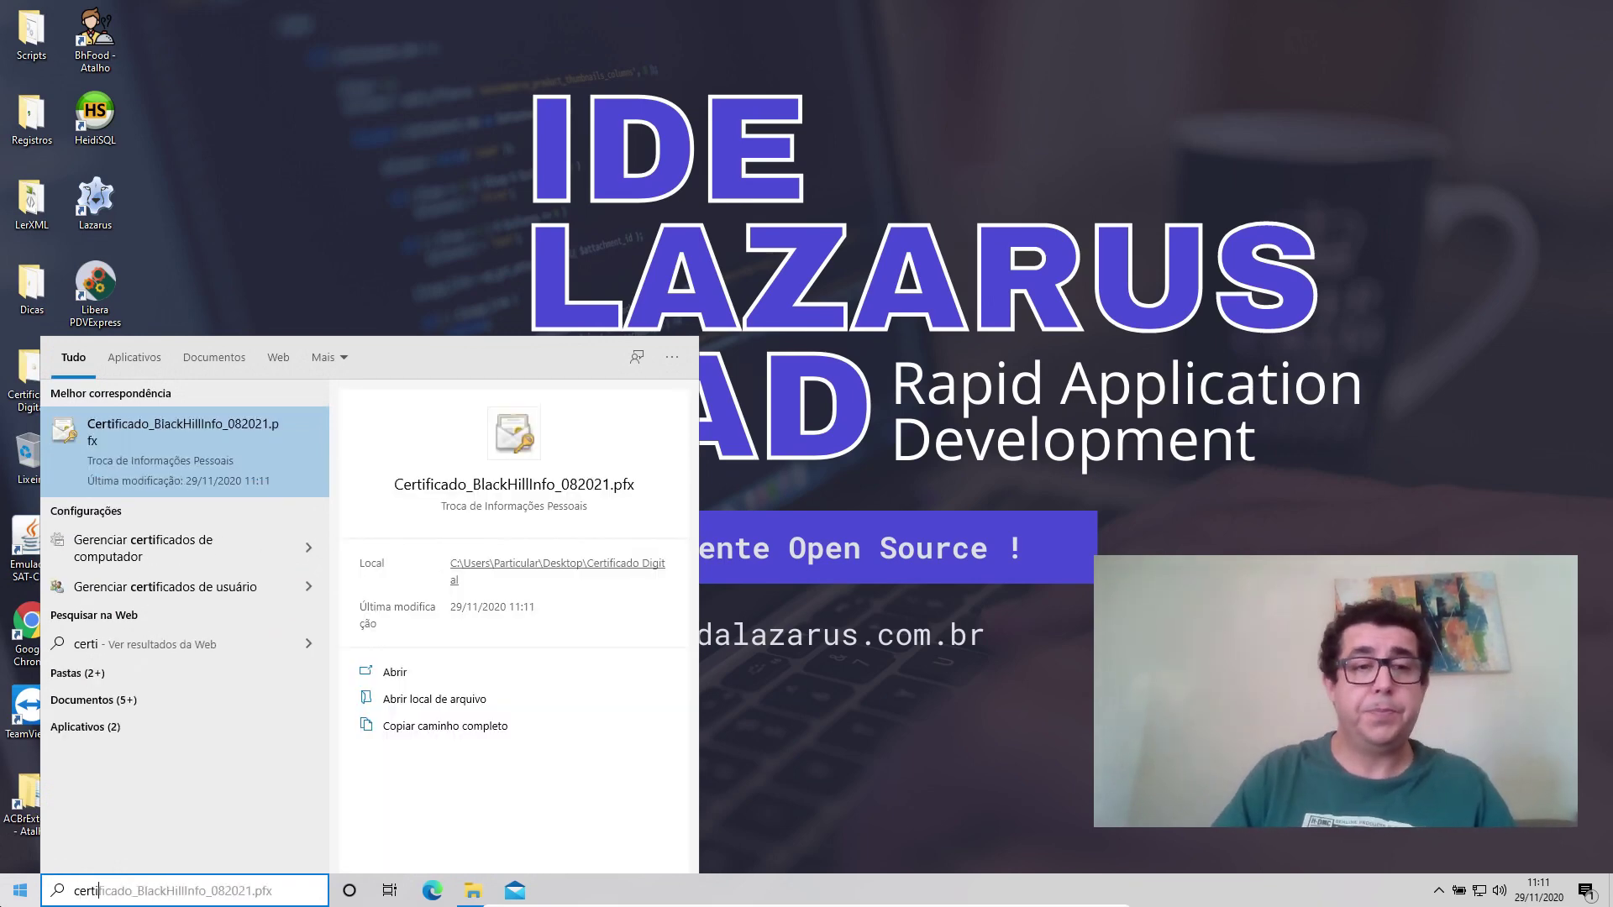
pyautogui.click(161, 588)
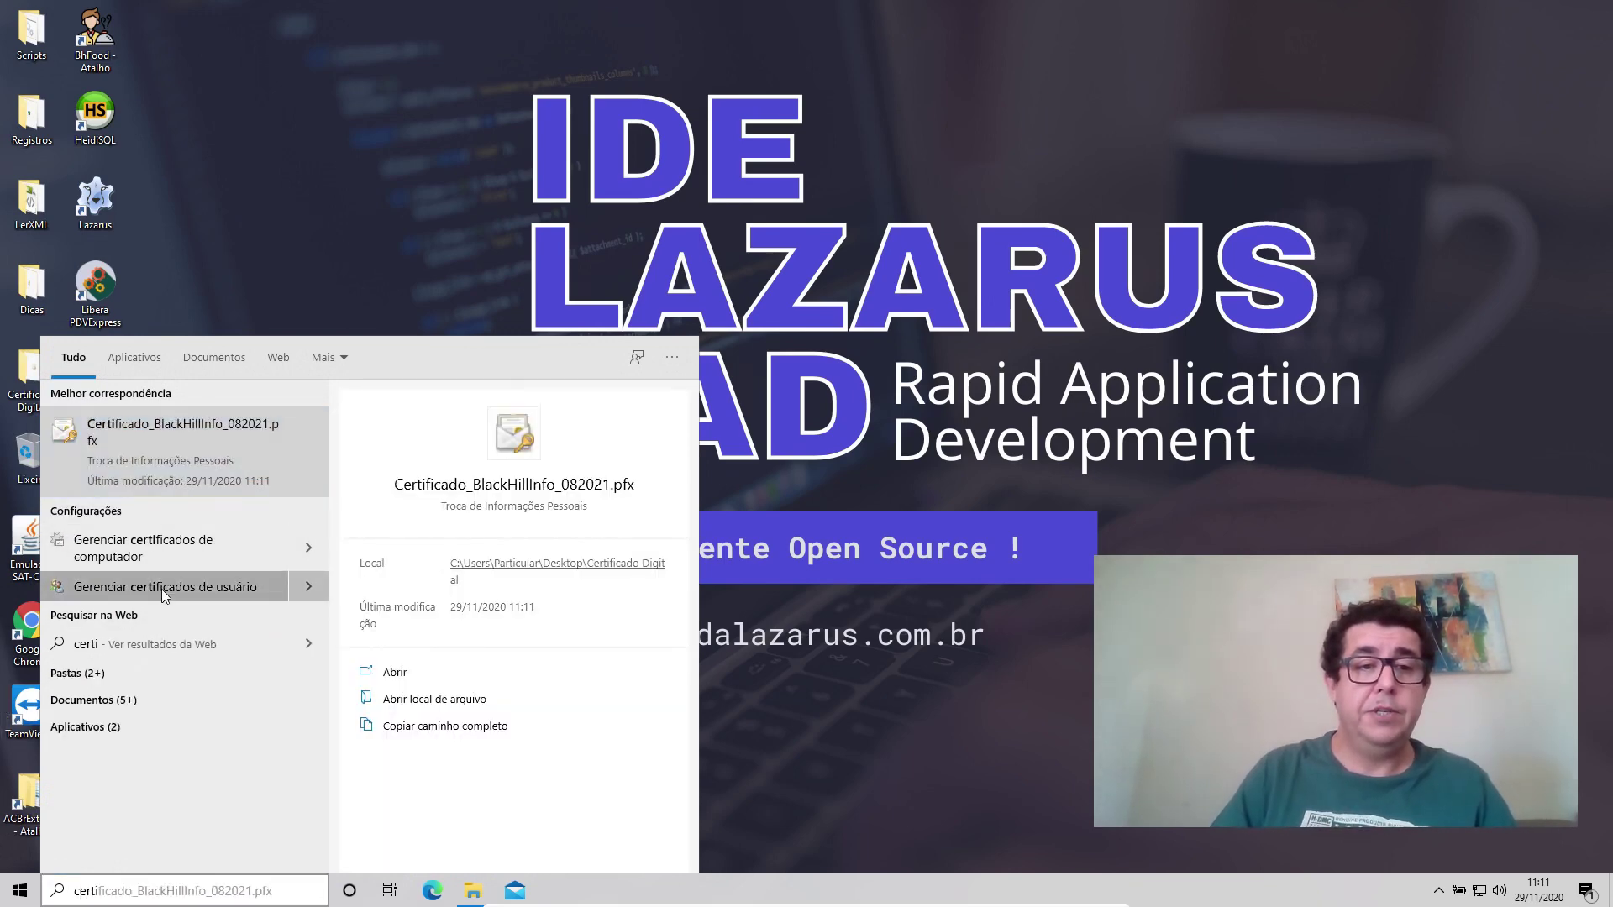
pyautogui.doubleClick(234, 100)
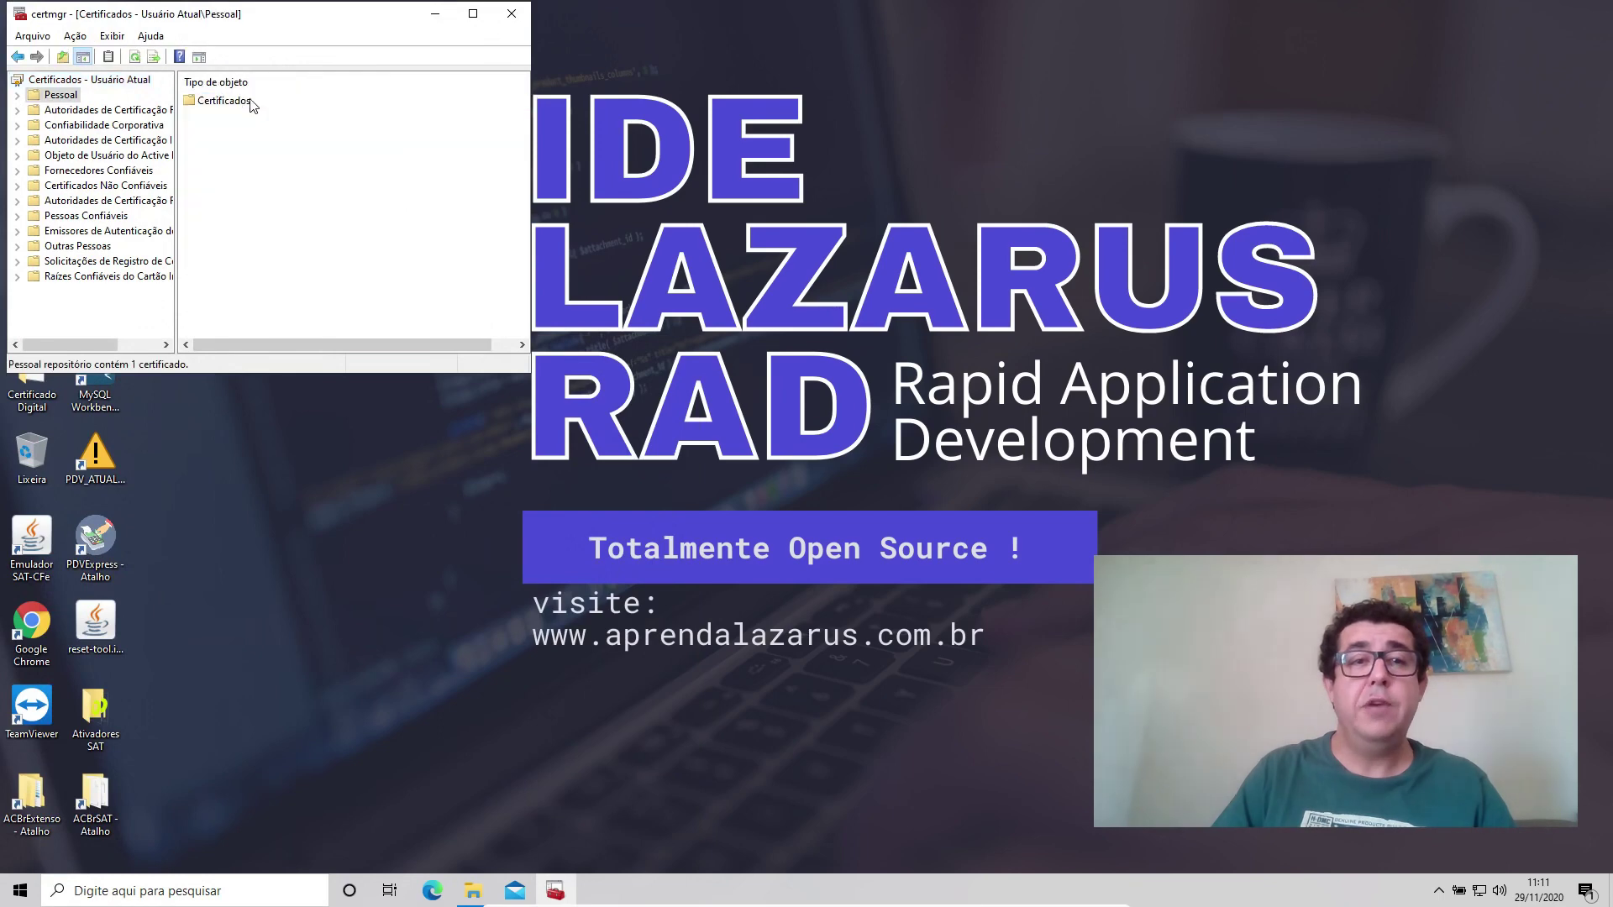
pyautogui.doubleClick(241, 108)
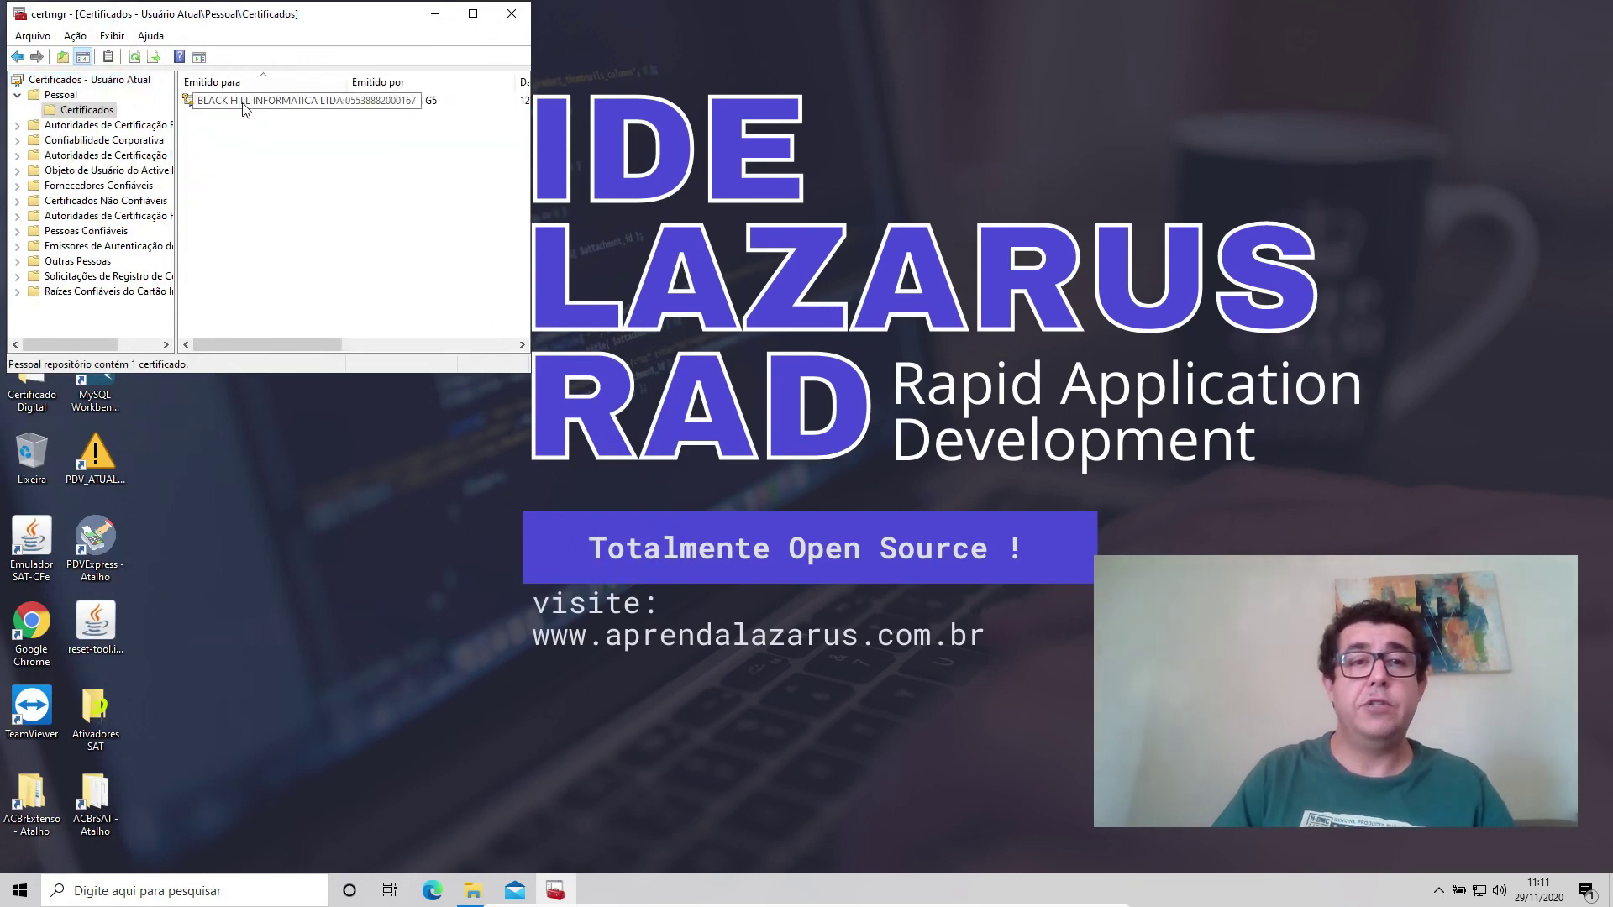
# Start exporting the imported certificate, check the private key options, then cancel the export.
pyautogui.rightClick(244, 105)
pyautogui.moveTo(316, 140)
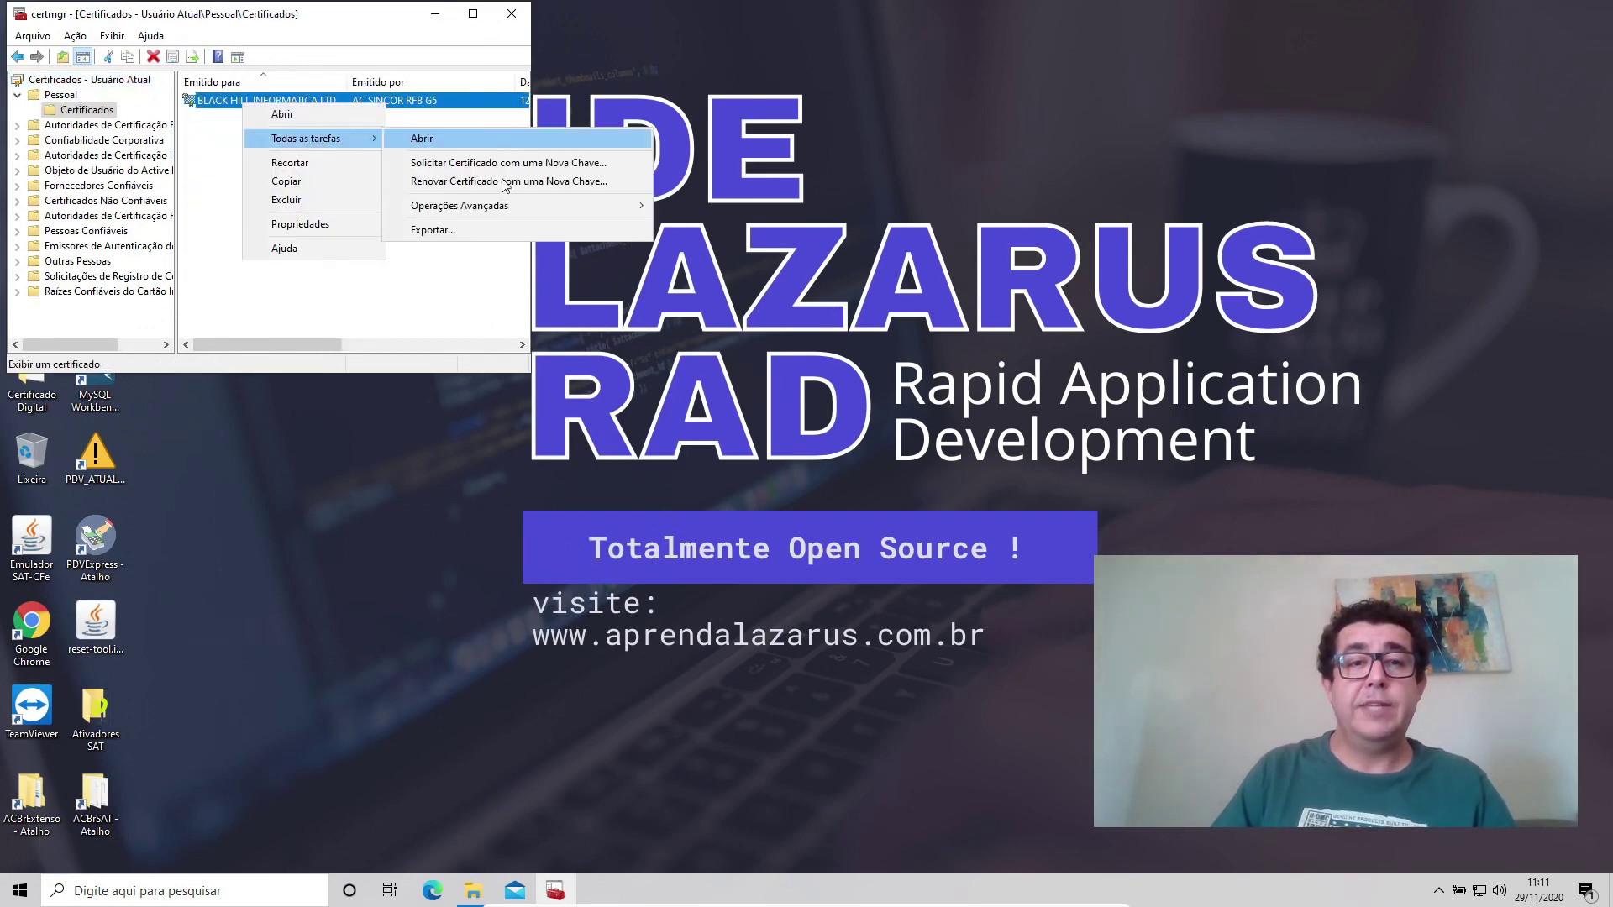
pyautogui.click(428, 230)
pyautogui.click(353, 421)
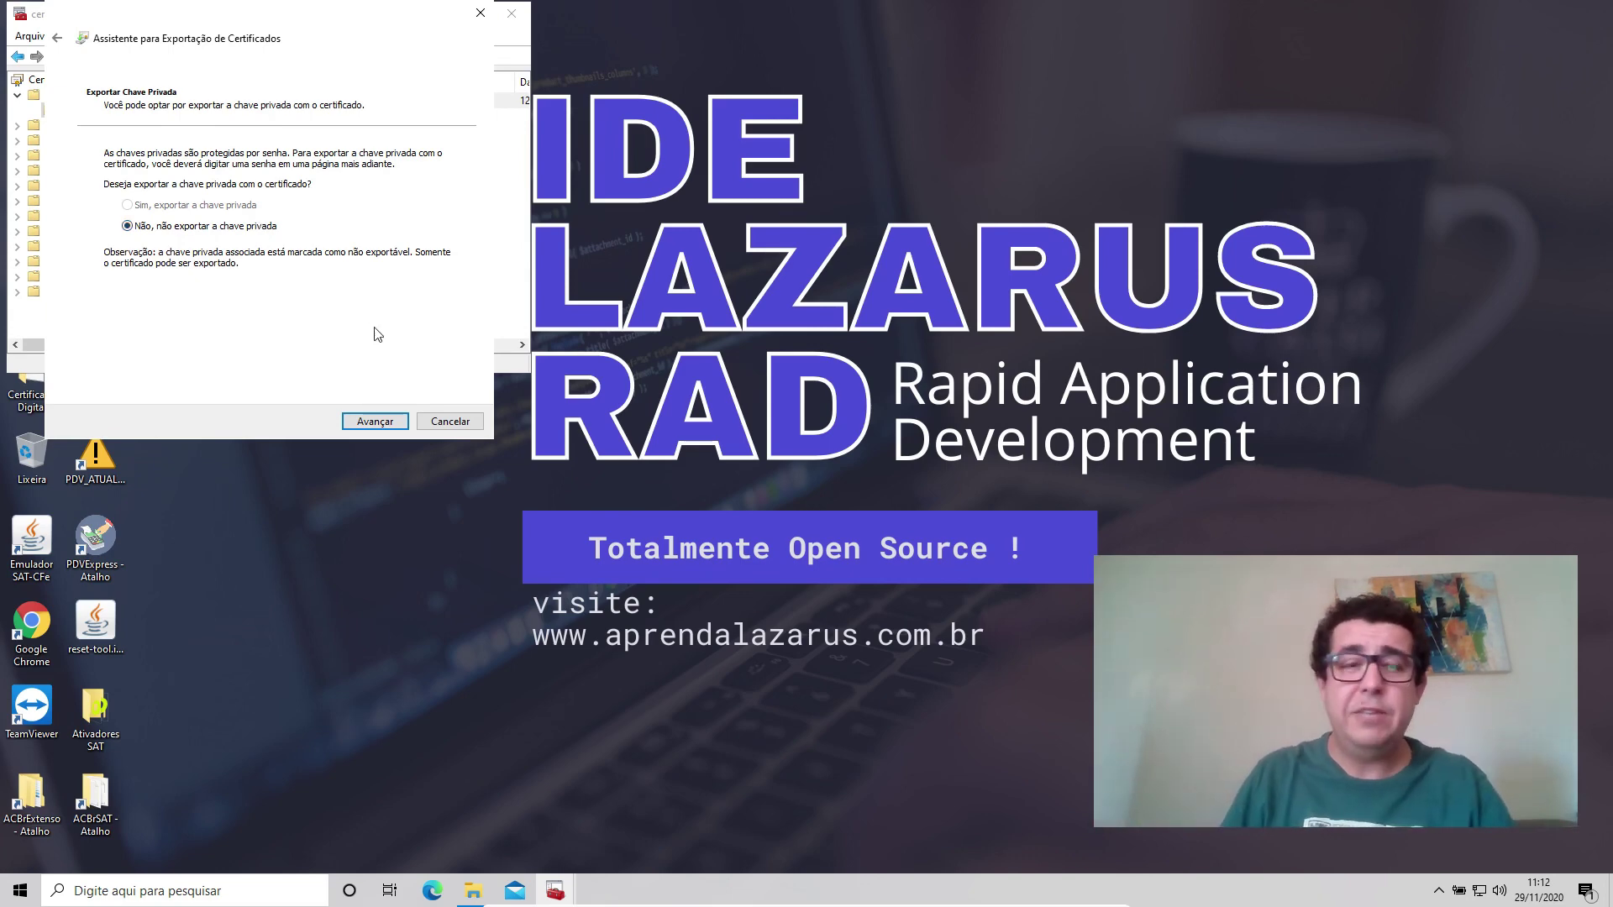
pyautogui.click(453, 421)
# Delete the imported certificate from Pessoal > Certificados and close certmgr.
pyautogui.rightClick(323, 102)
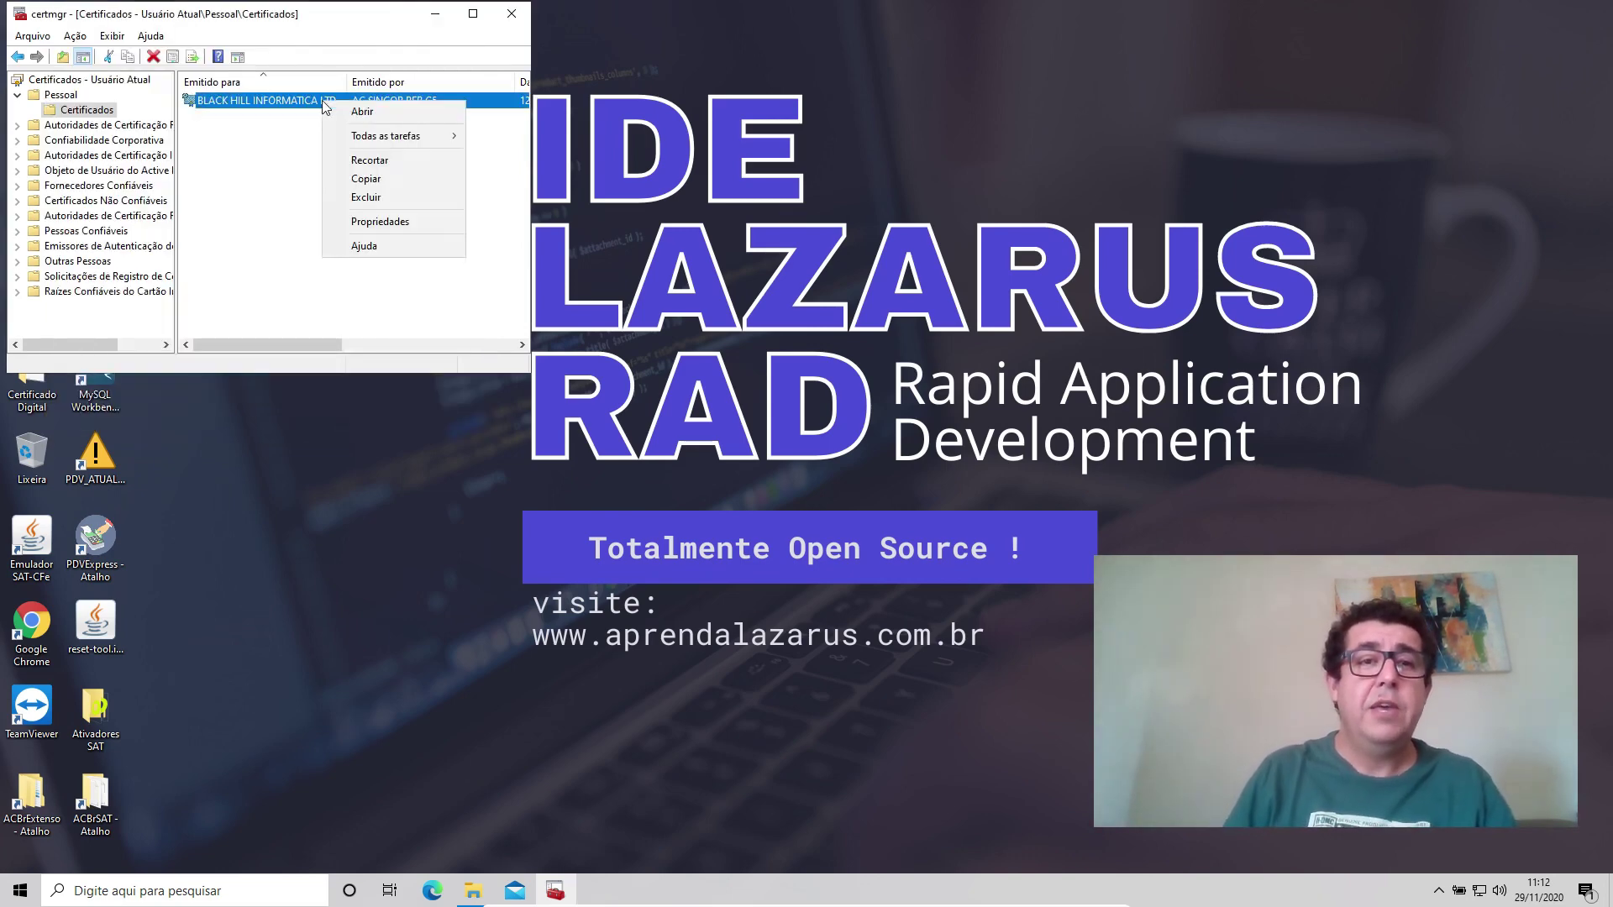
pyautogui.click(357, 205)
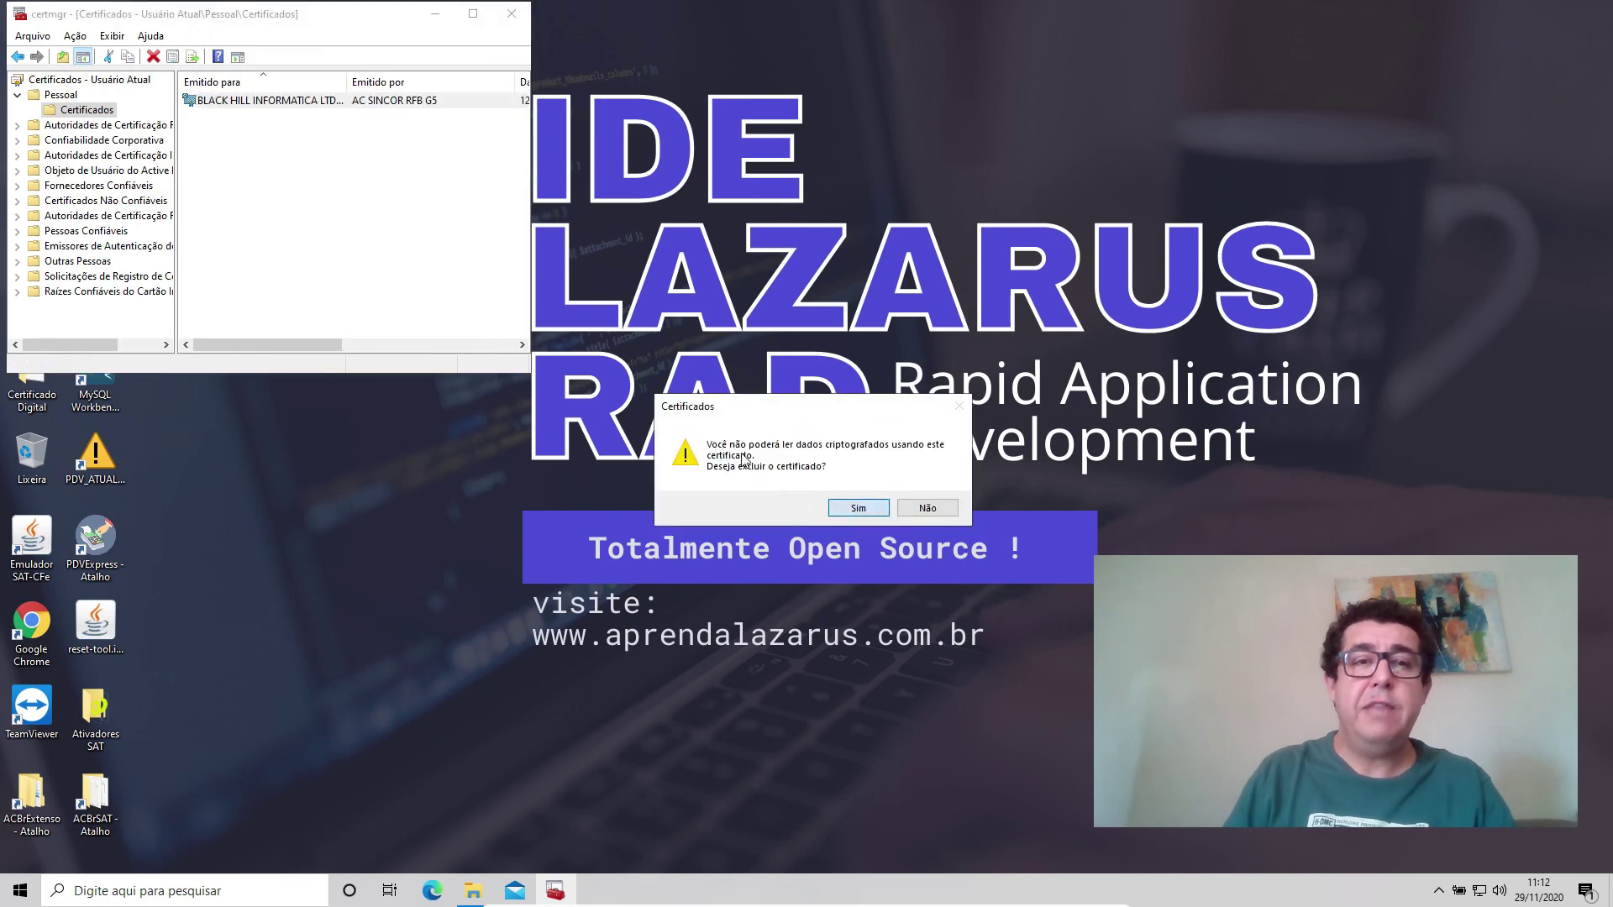
pyautogui.click(857, 507)
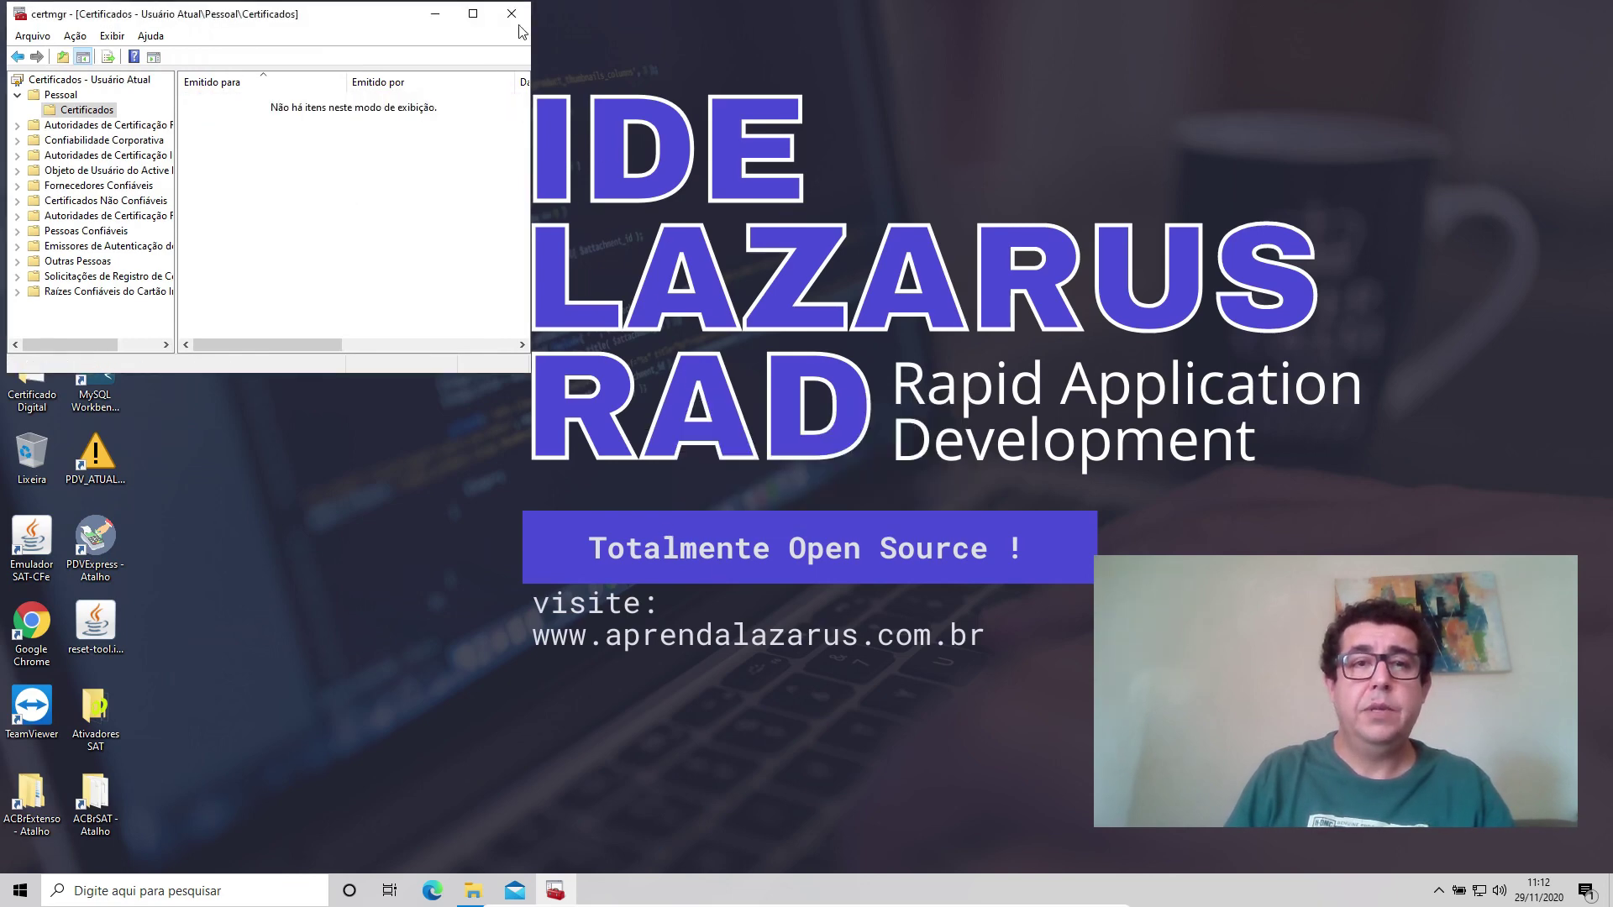
pyautogui.click(511, 14)
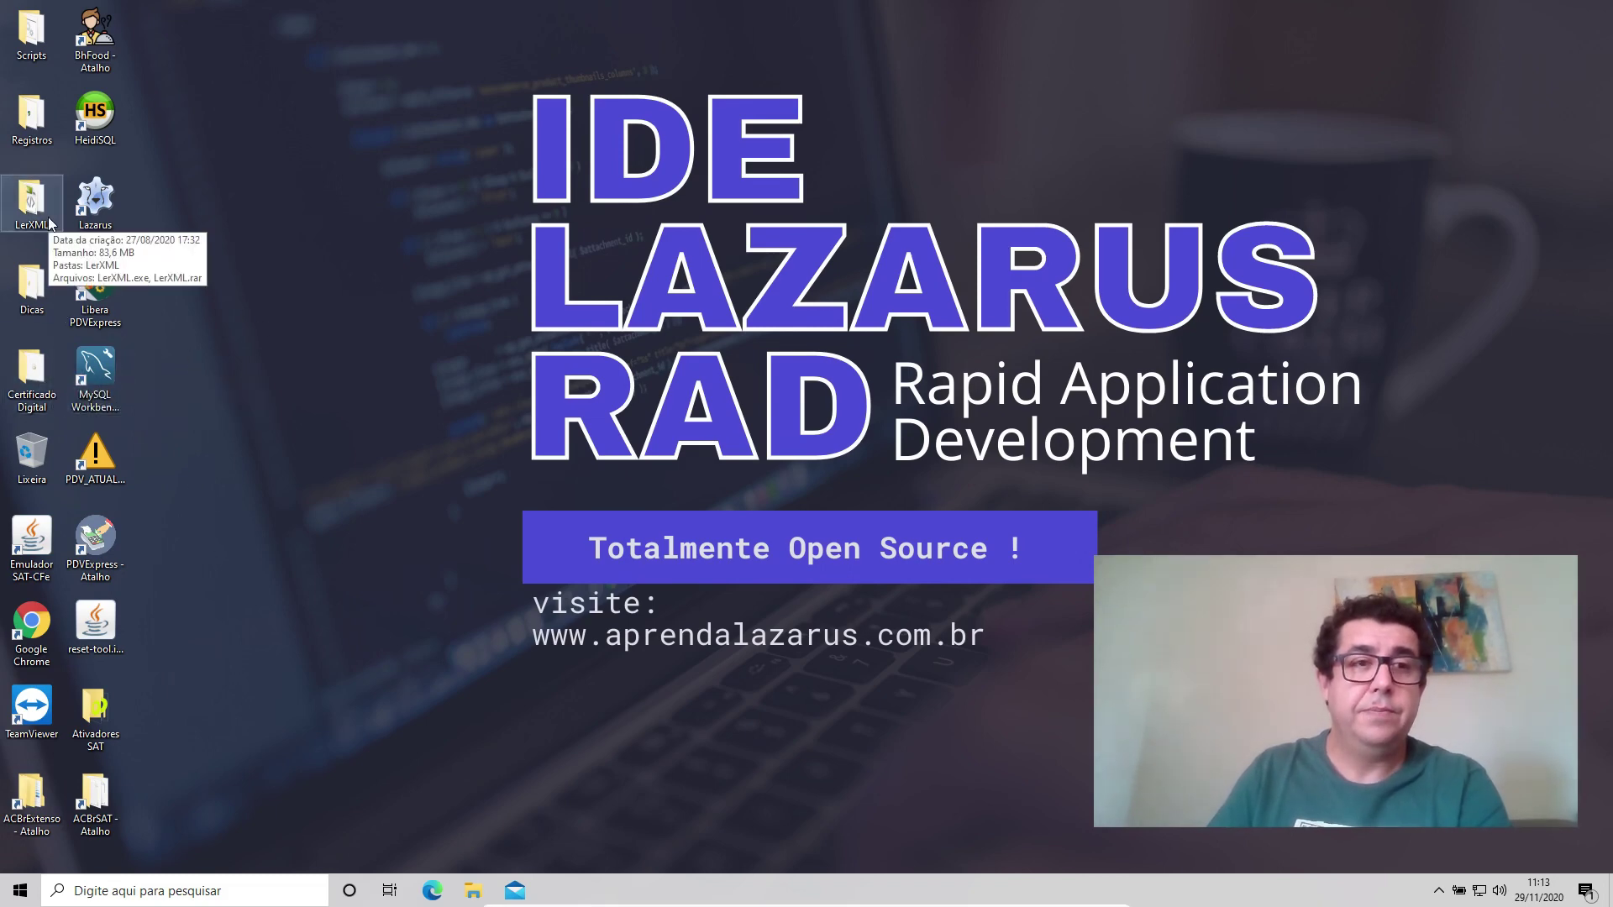
# Re-import the .pfx certificate with its password, marking the private key as exportable.
pyautogui.doubleClick(20, 378)
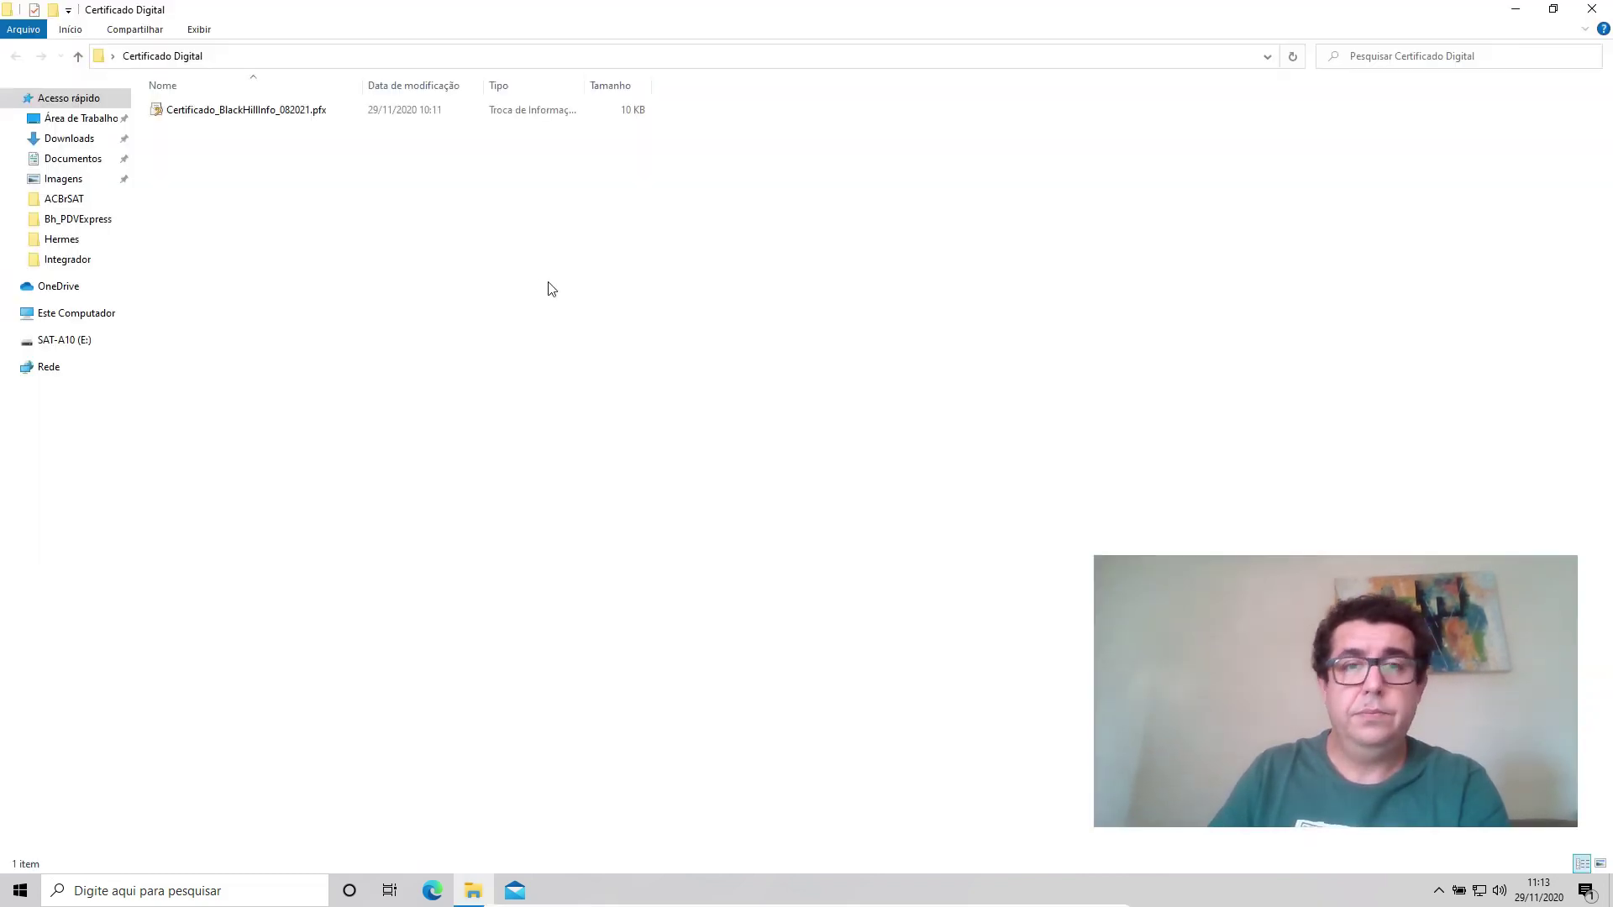
pyautogui.doubleClick(198, 111)
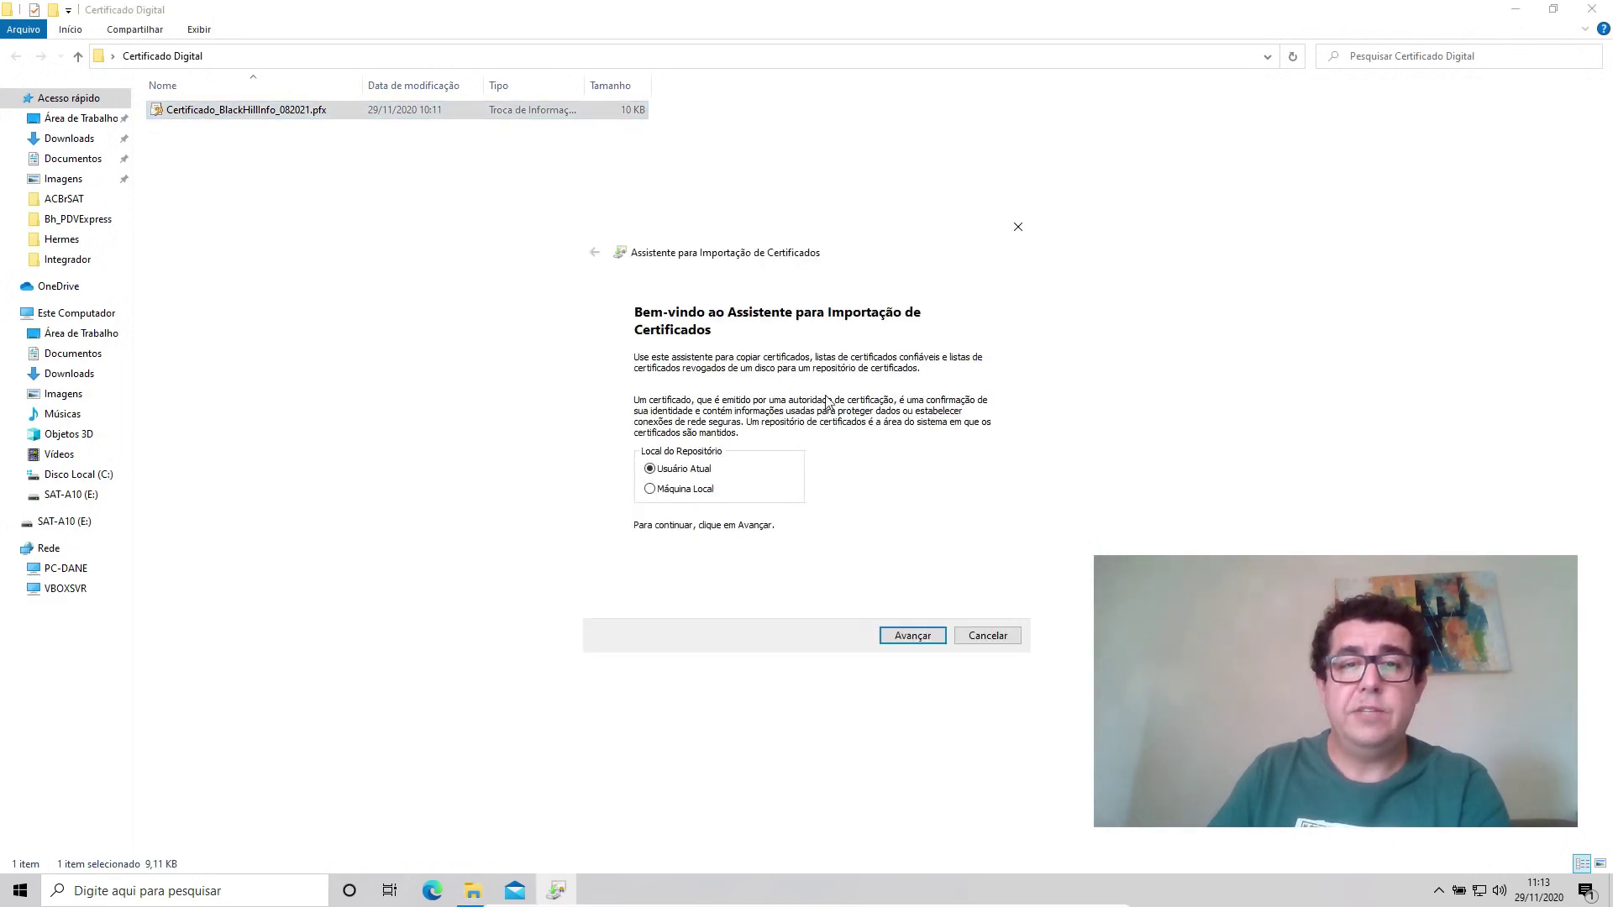
pyautogui.click(912, 635)
pyautogui.click(912, 635)
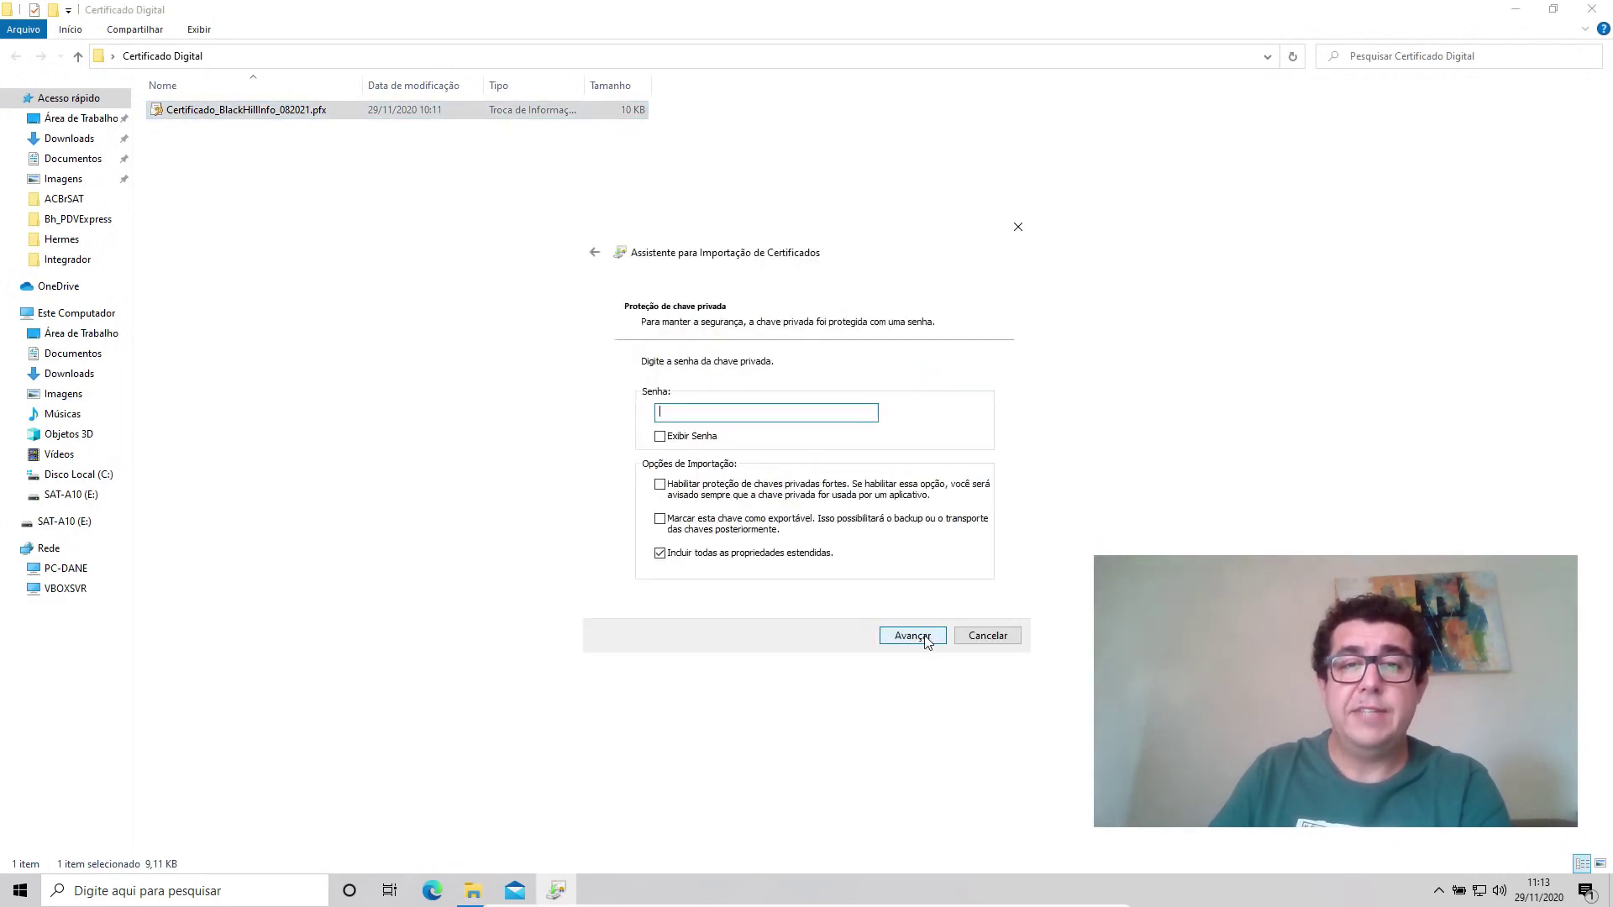
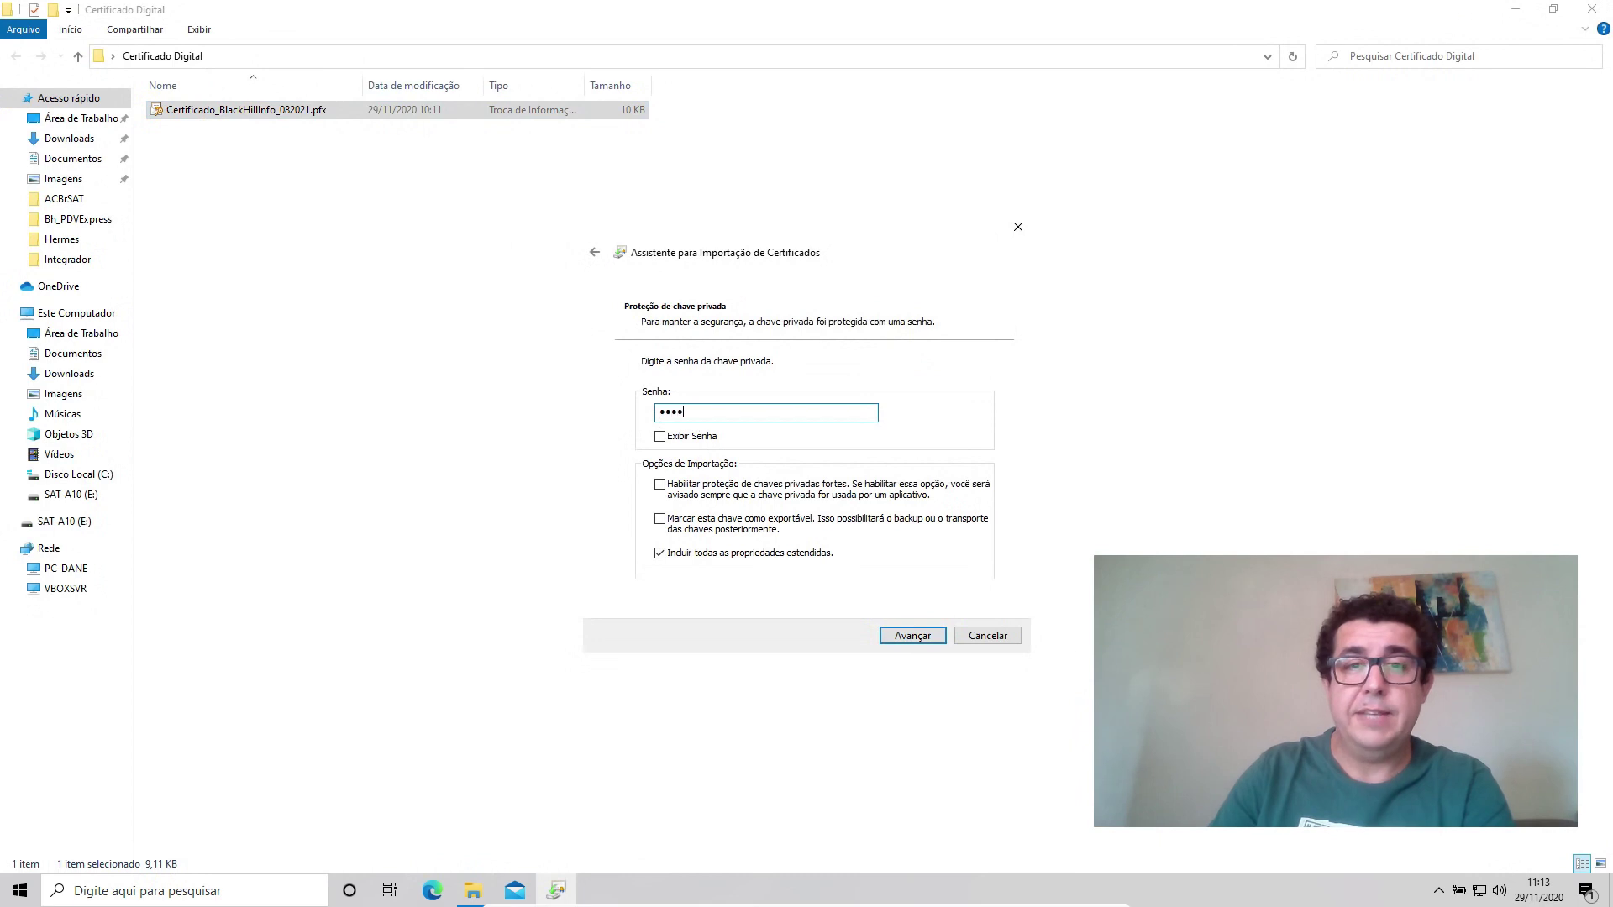
pyautogui.click(673, 520)
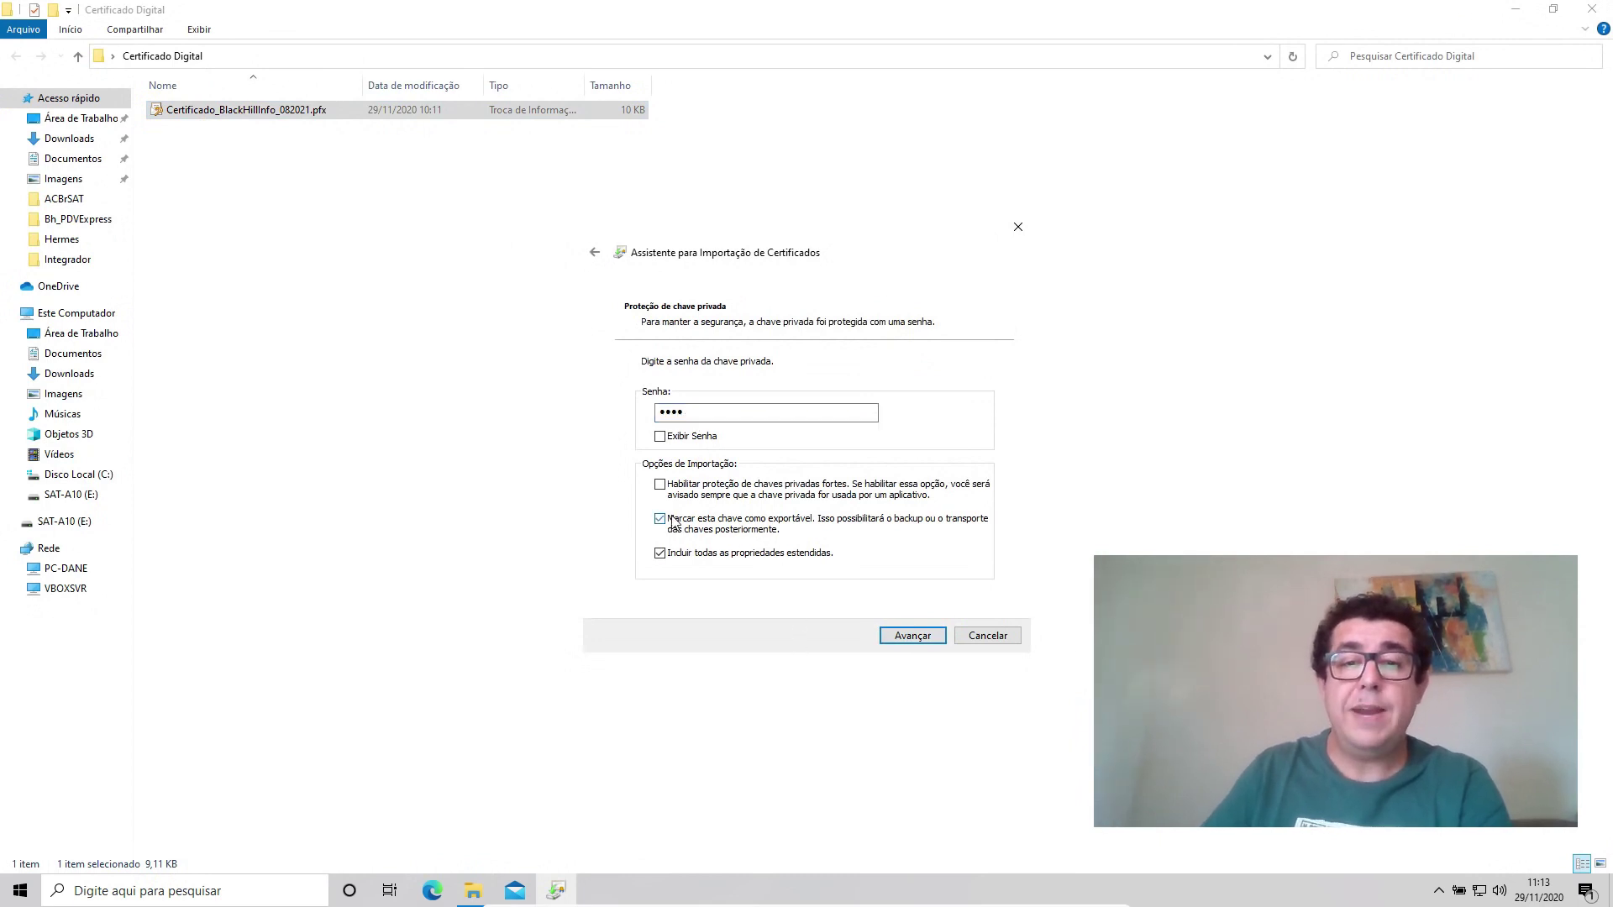
pyautogui.click(928, 640)
pyautogui.click(913, 636)
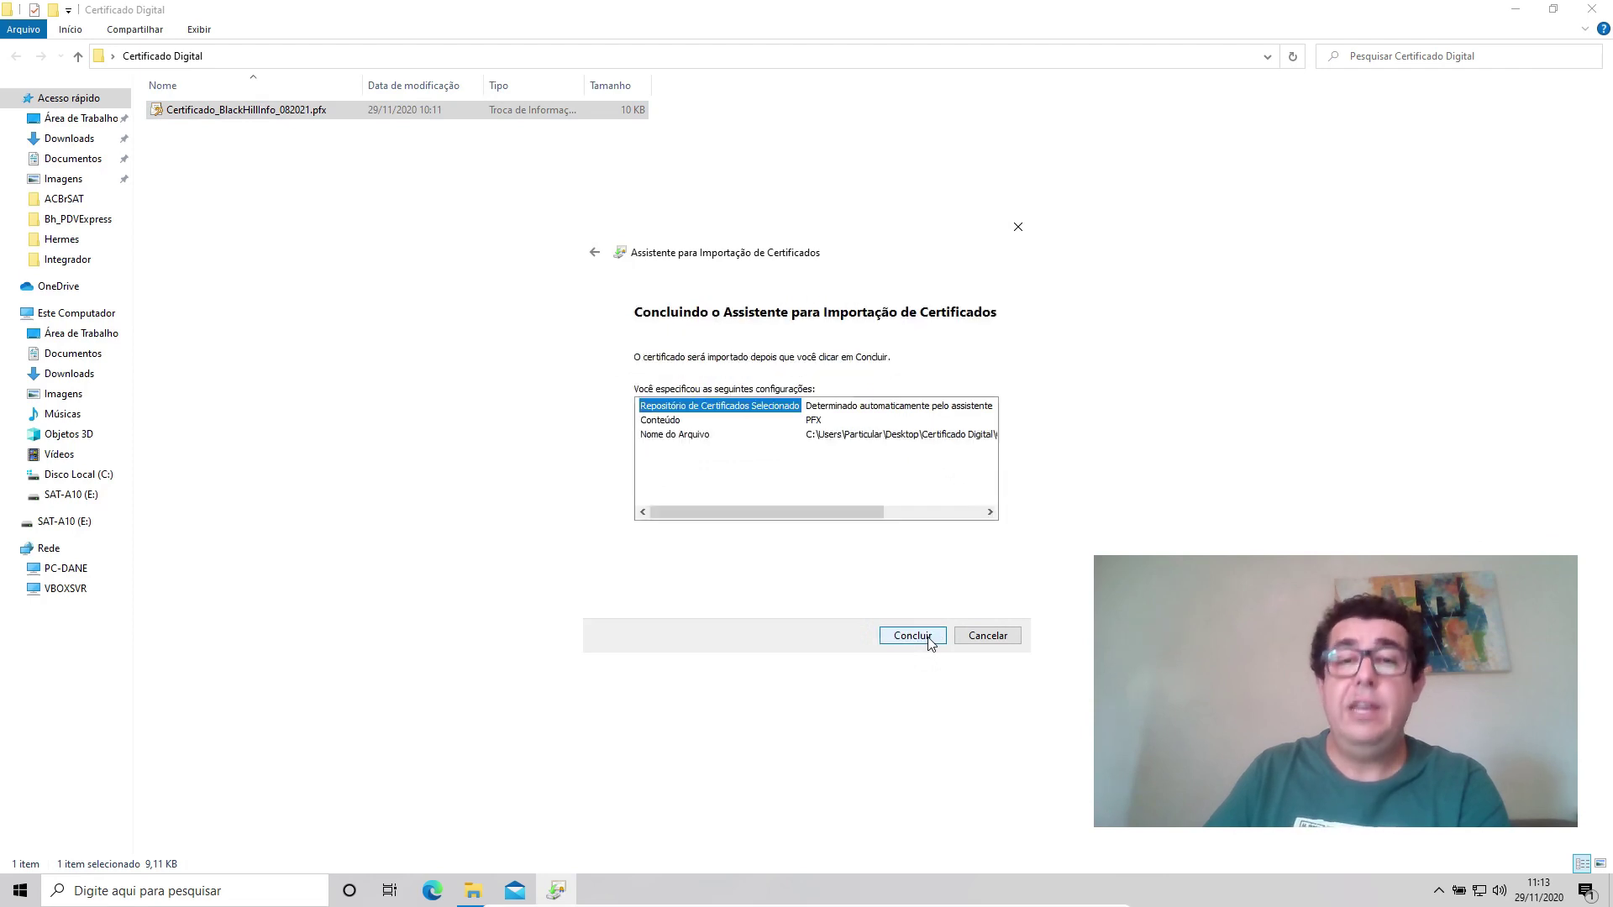
pyautogui.click(930, 642)
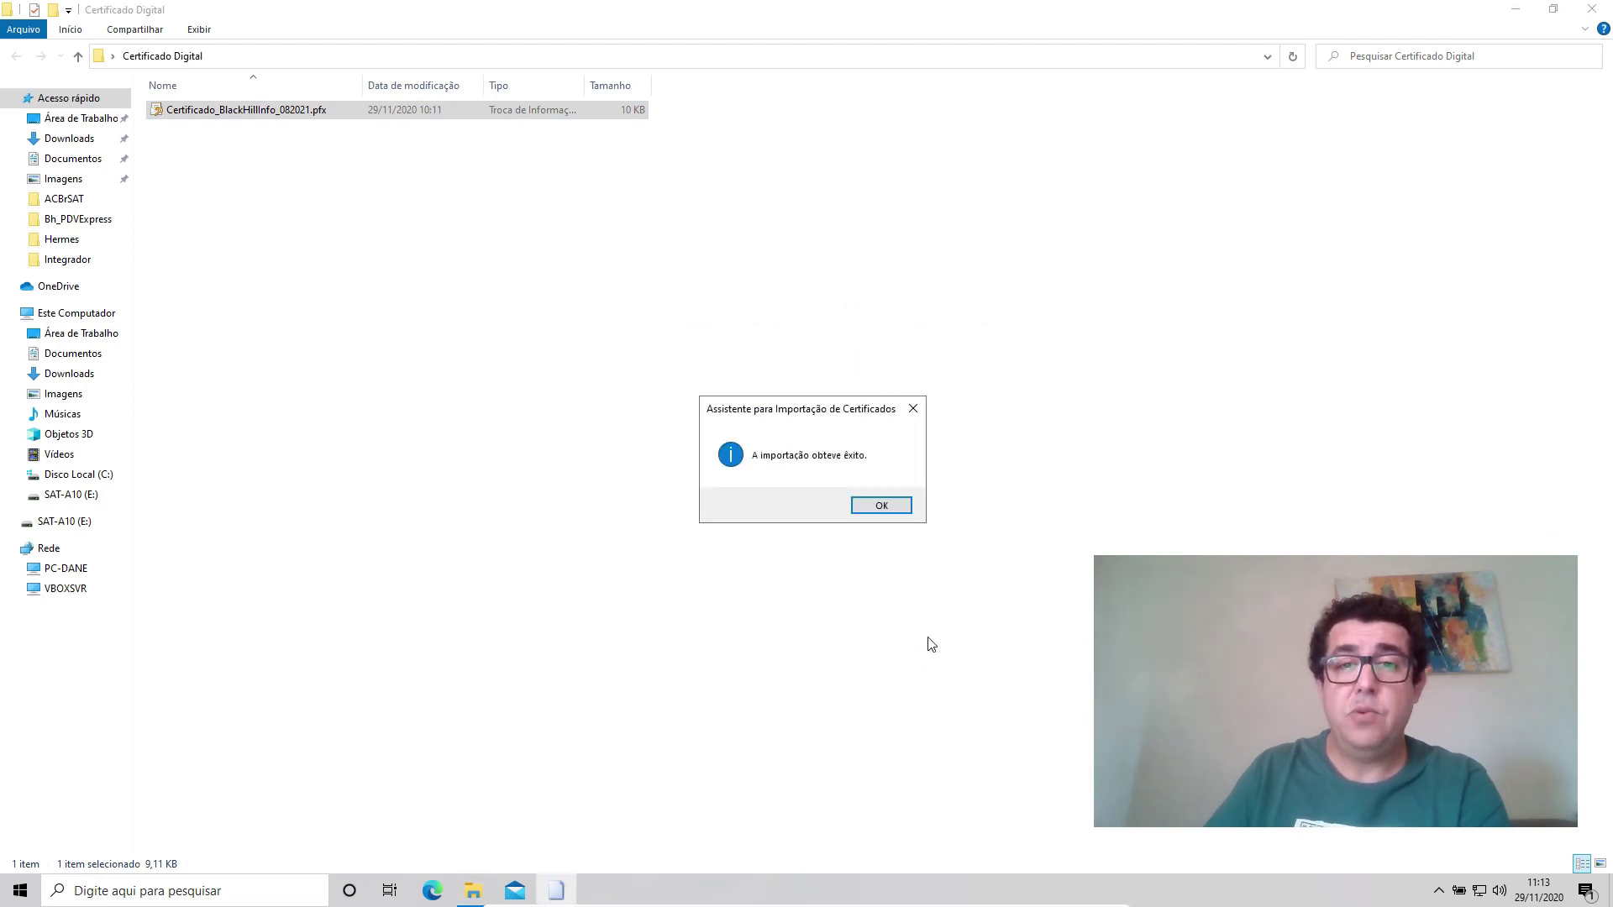
pyautogui.click(896, 512)
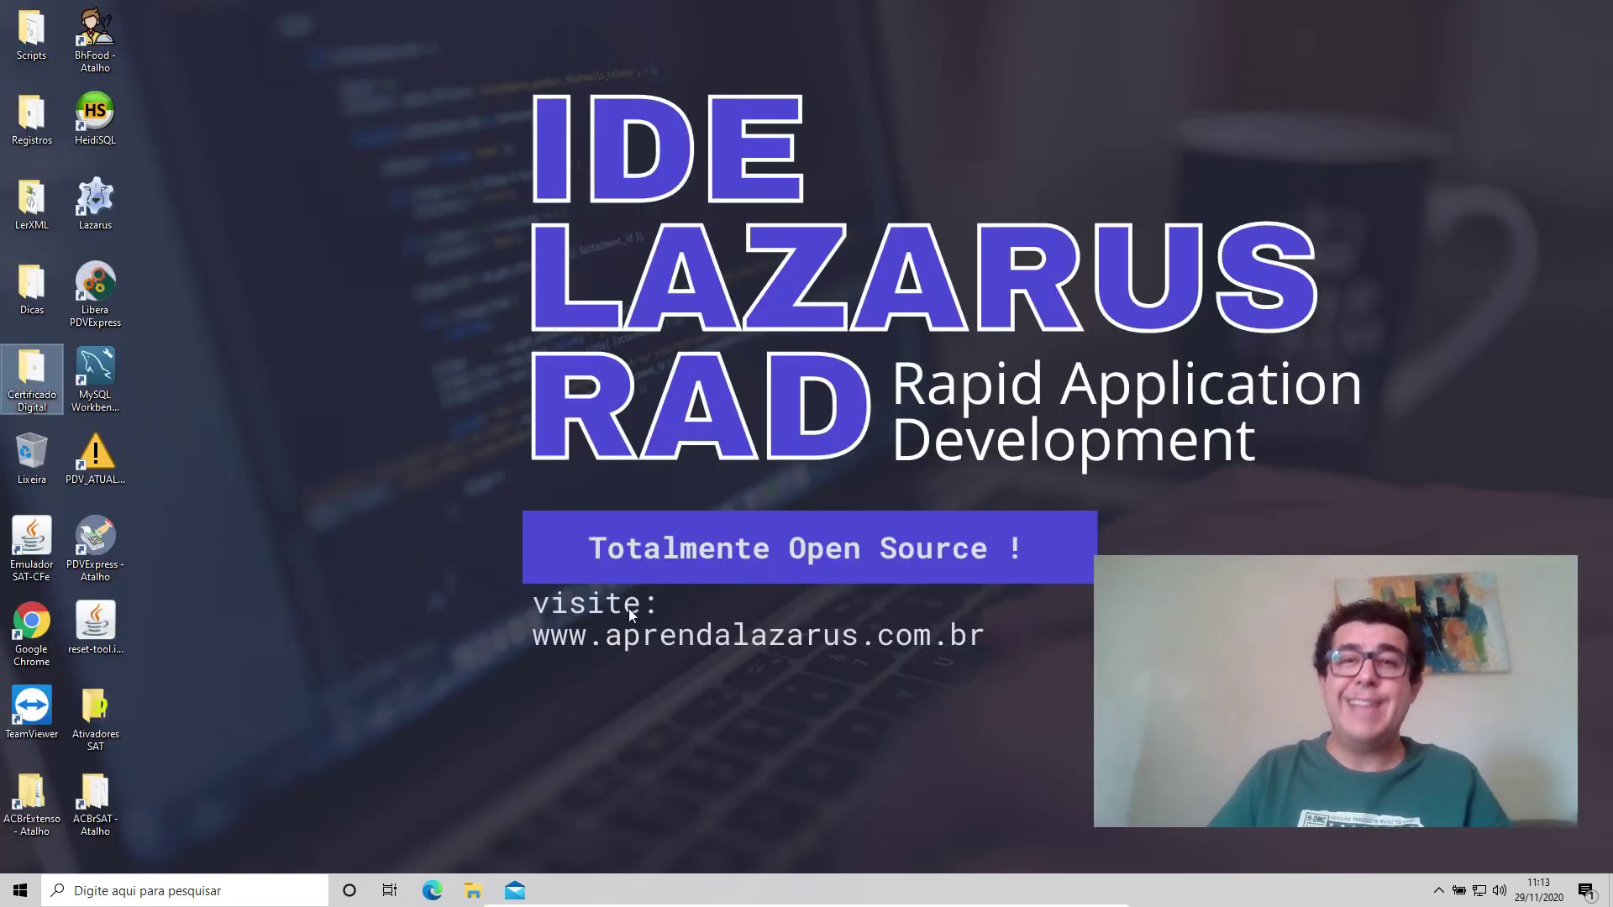
# Reopen the user certificate manager at Pessoal > Certificados.
pyautogui.press('super')
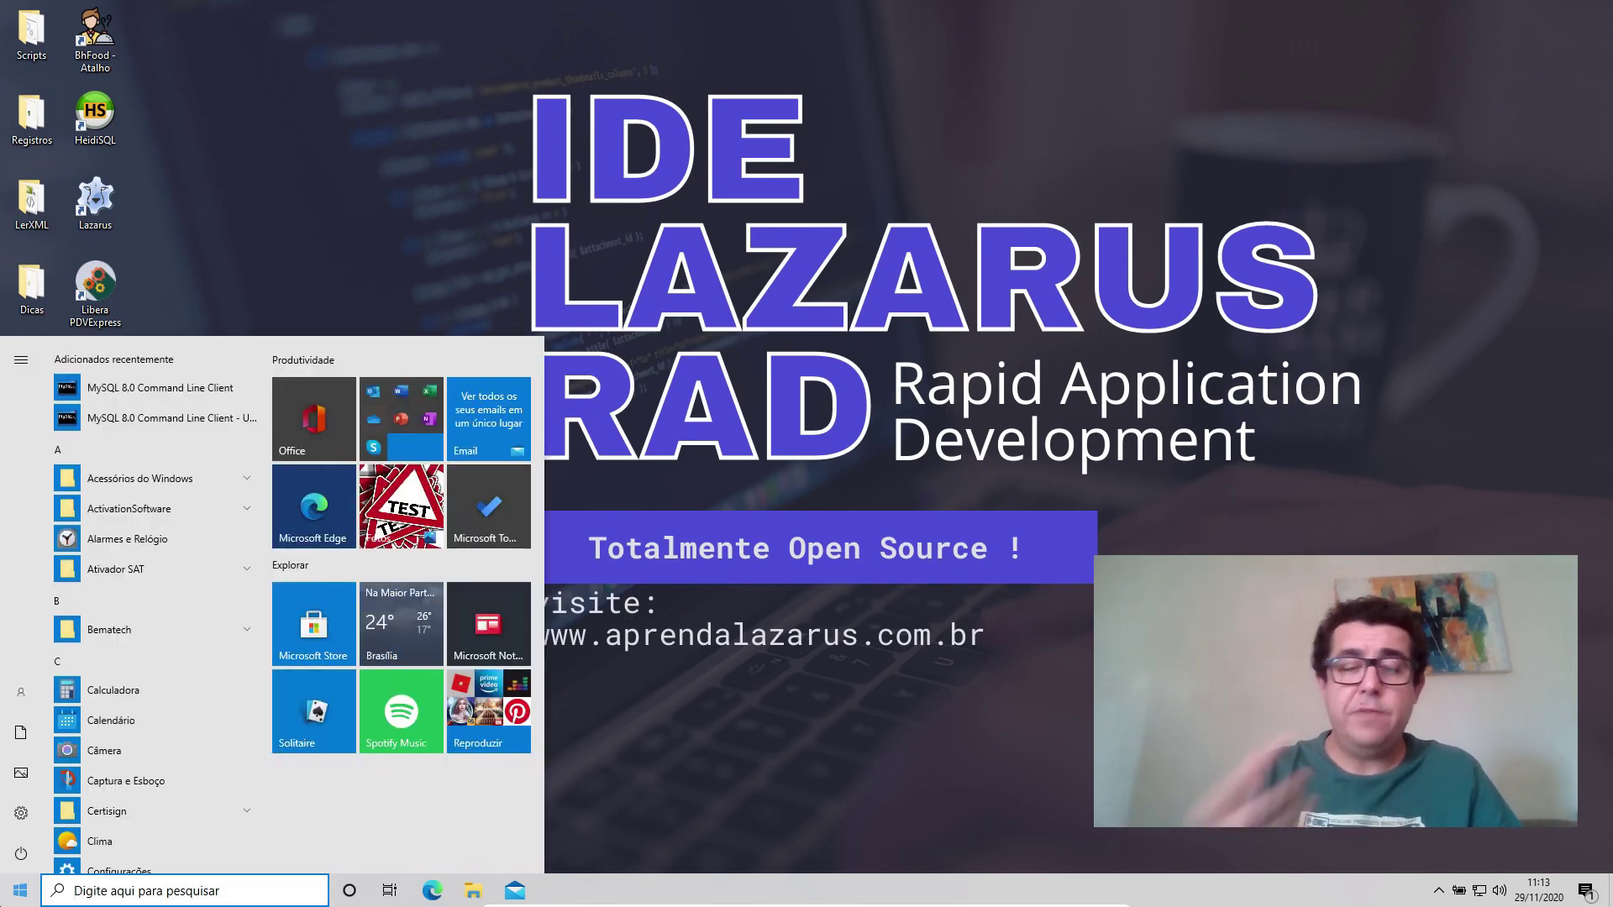
pyautogui.write('certifi')
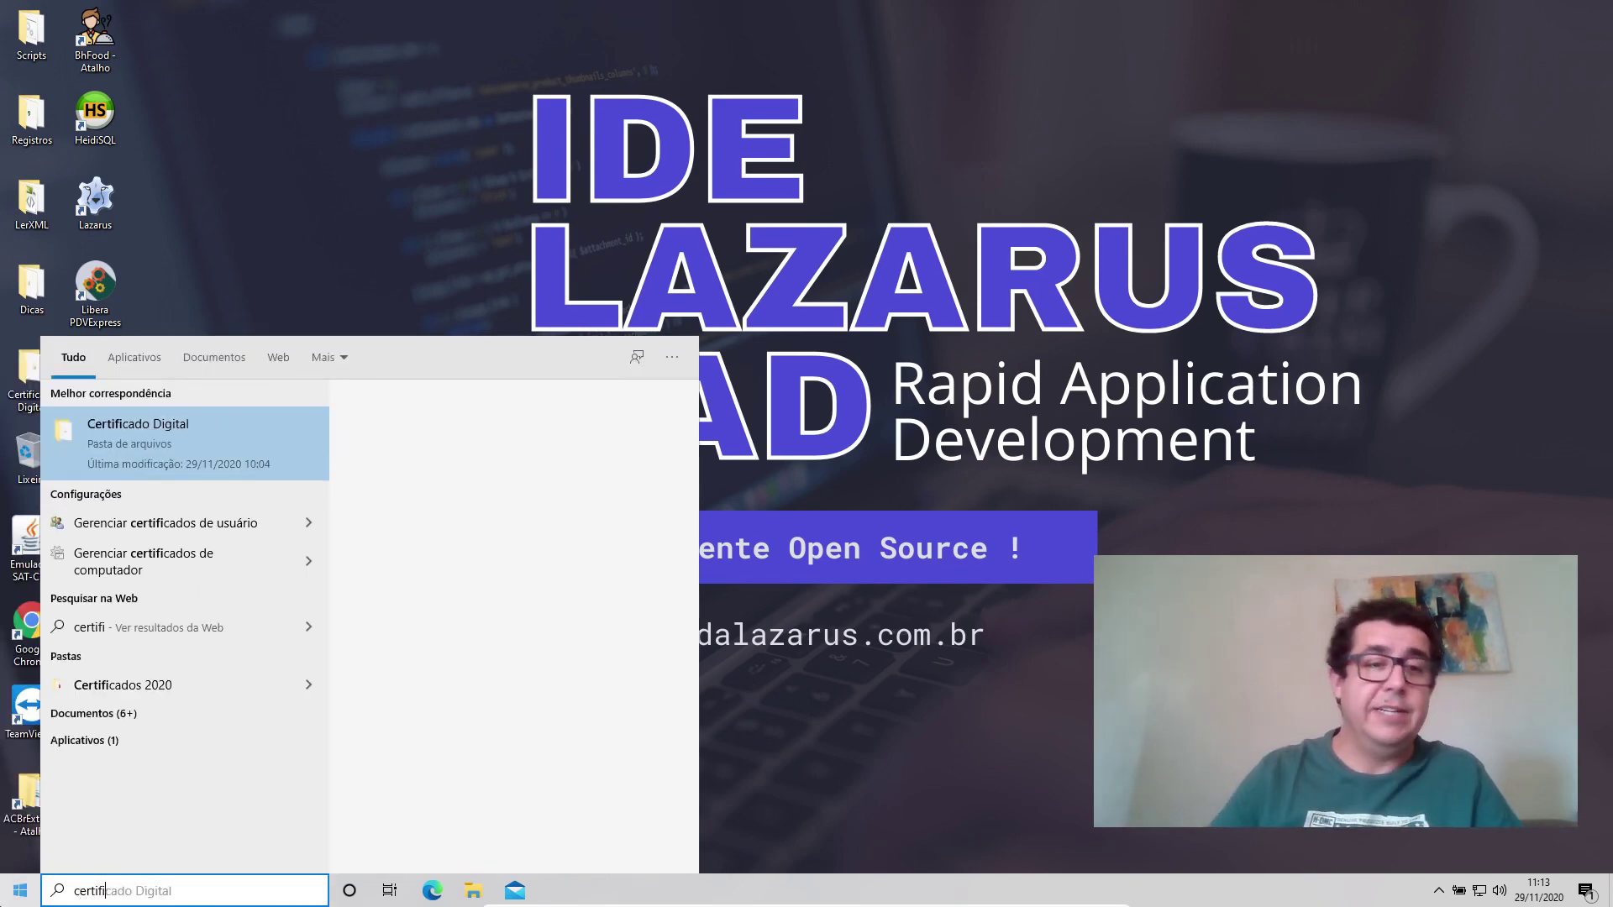
pyautogui.click(128, 522)
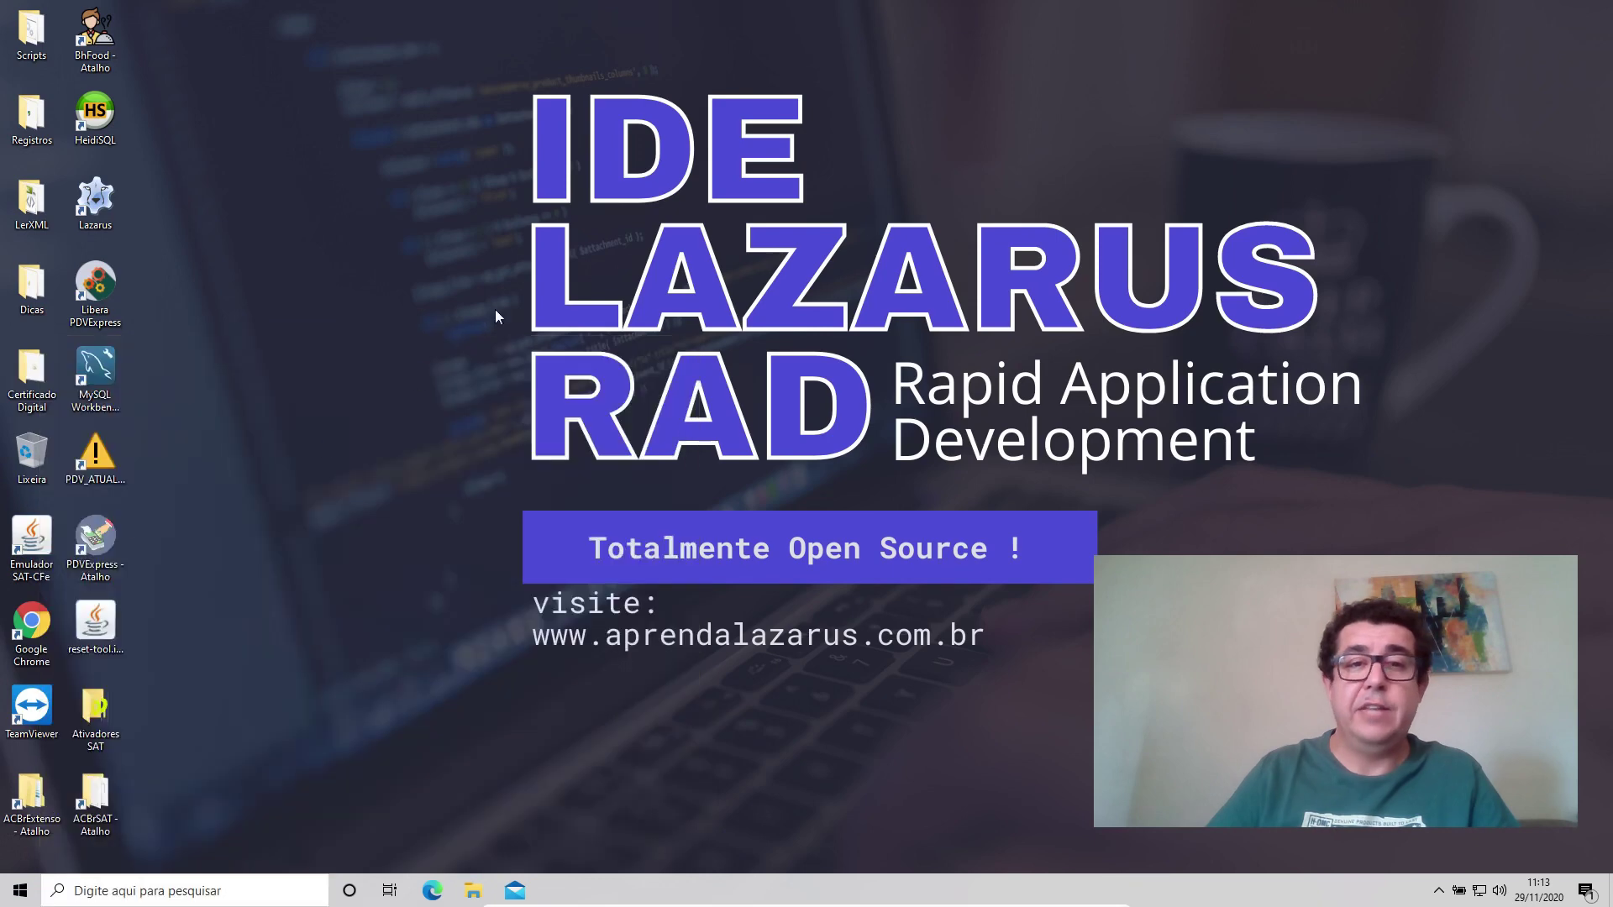
pyautogui.doubleClick(215, 100)
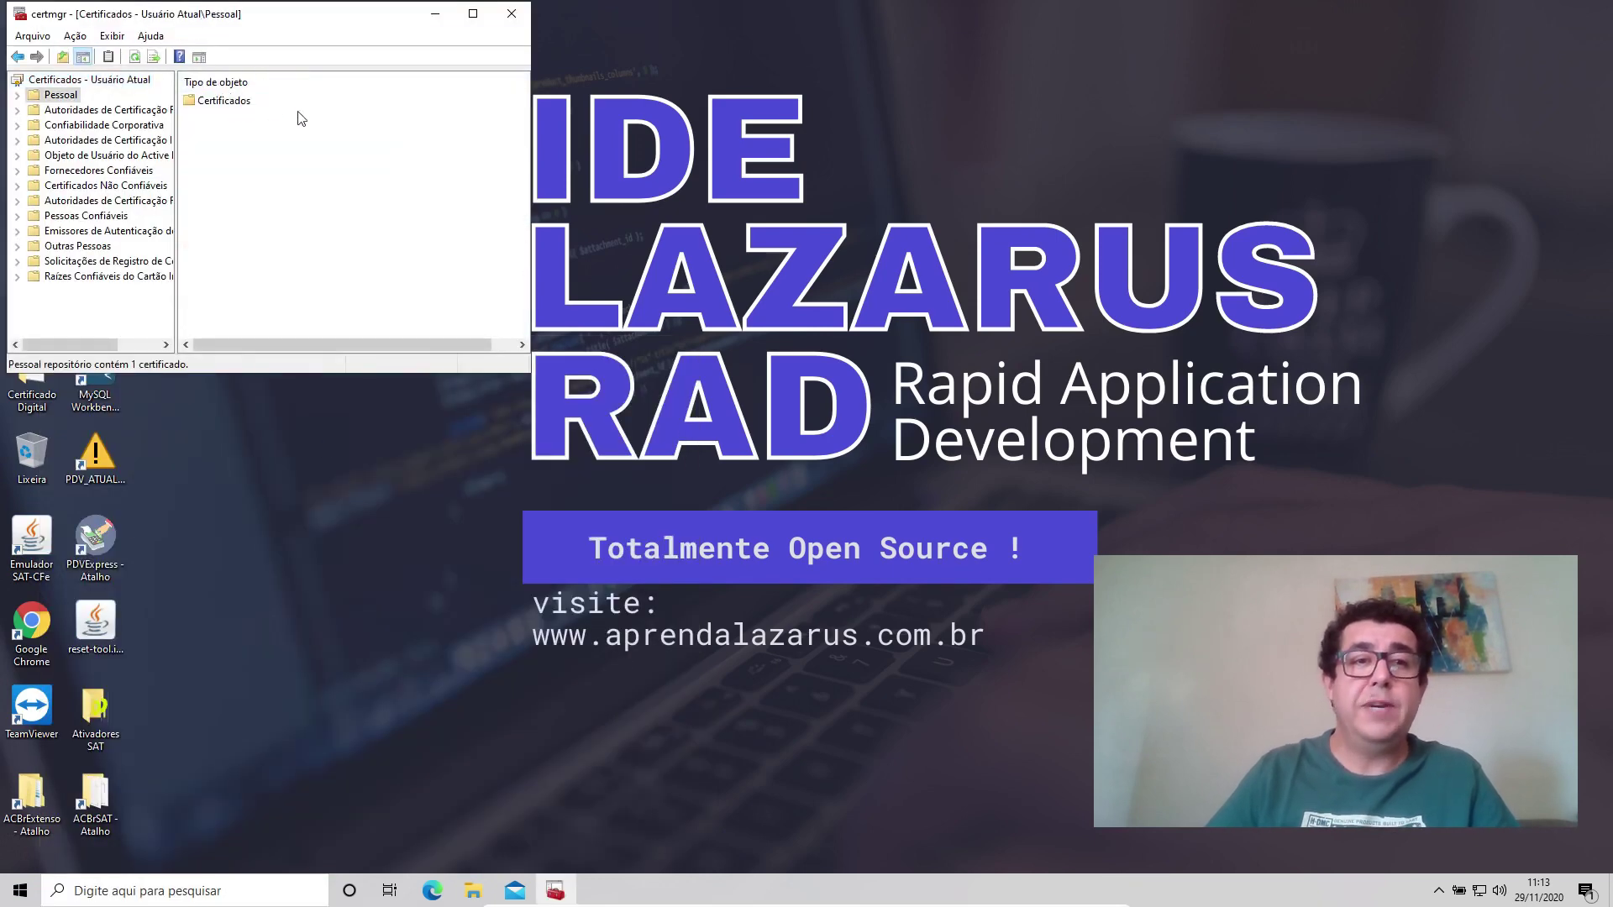
pyautogui.doubleClick(255, 104)
# Choose Todas as tarefas > Exportar on the only personal certificate.
pyautogui.click(255, 104)
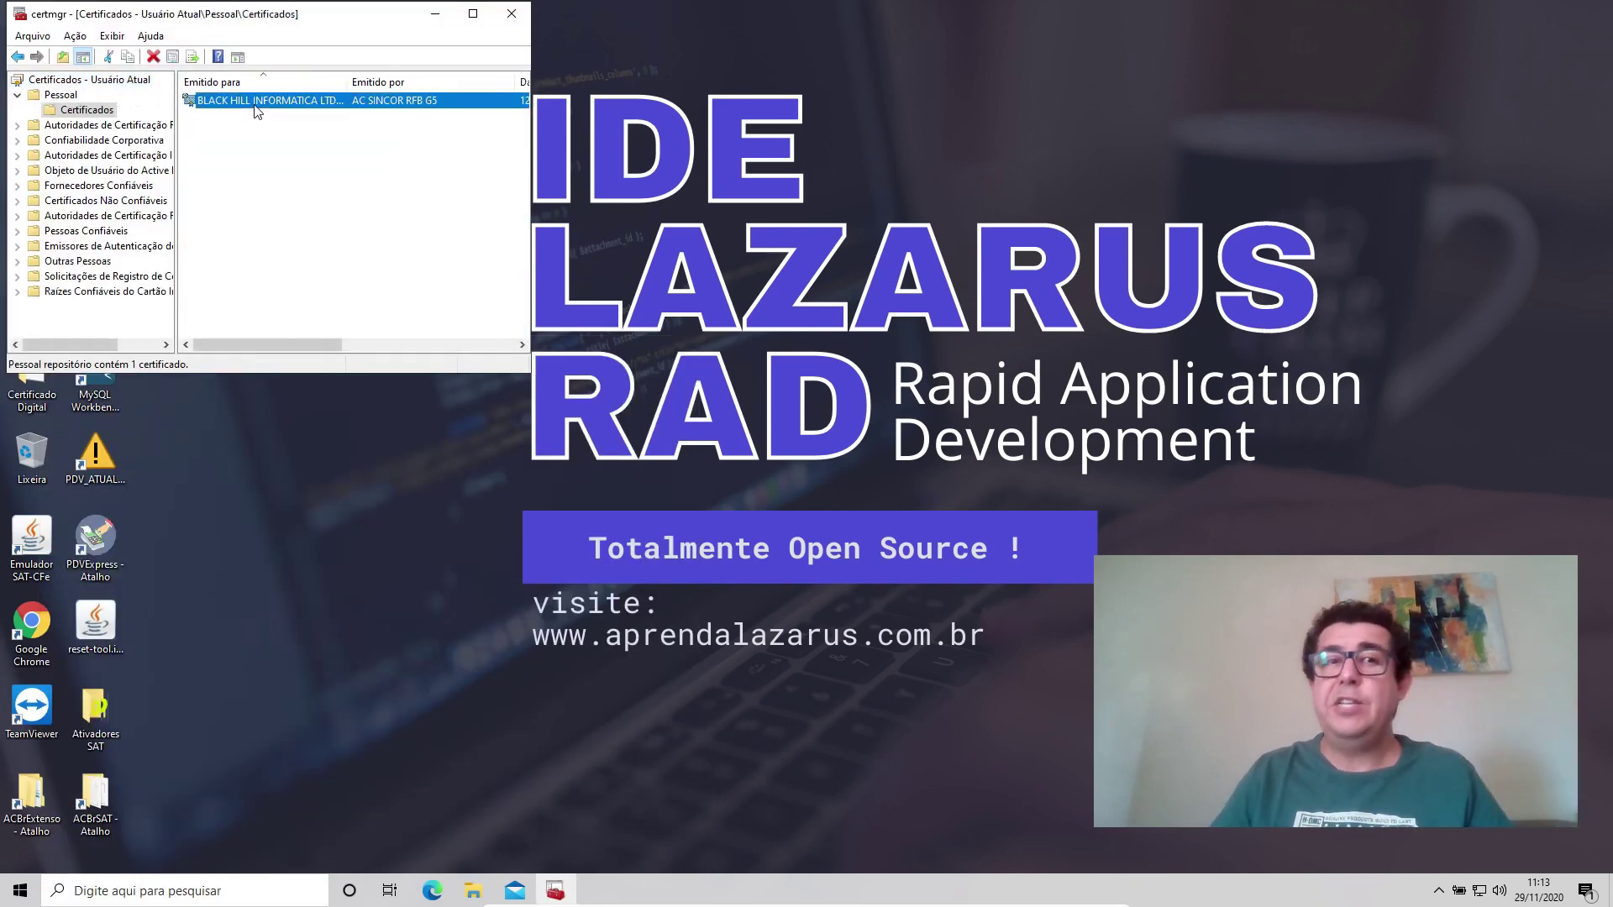
pyautogui.rightClick(255, 104)
pyautogui.click(391, 99)
pyautogui.rightClick(390, 99)
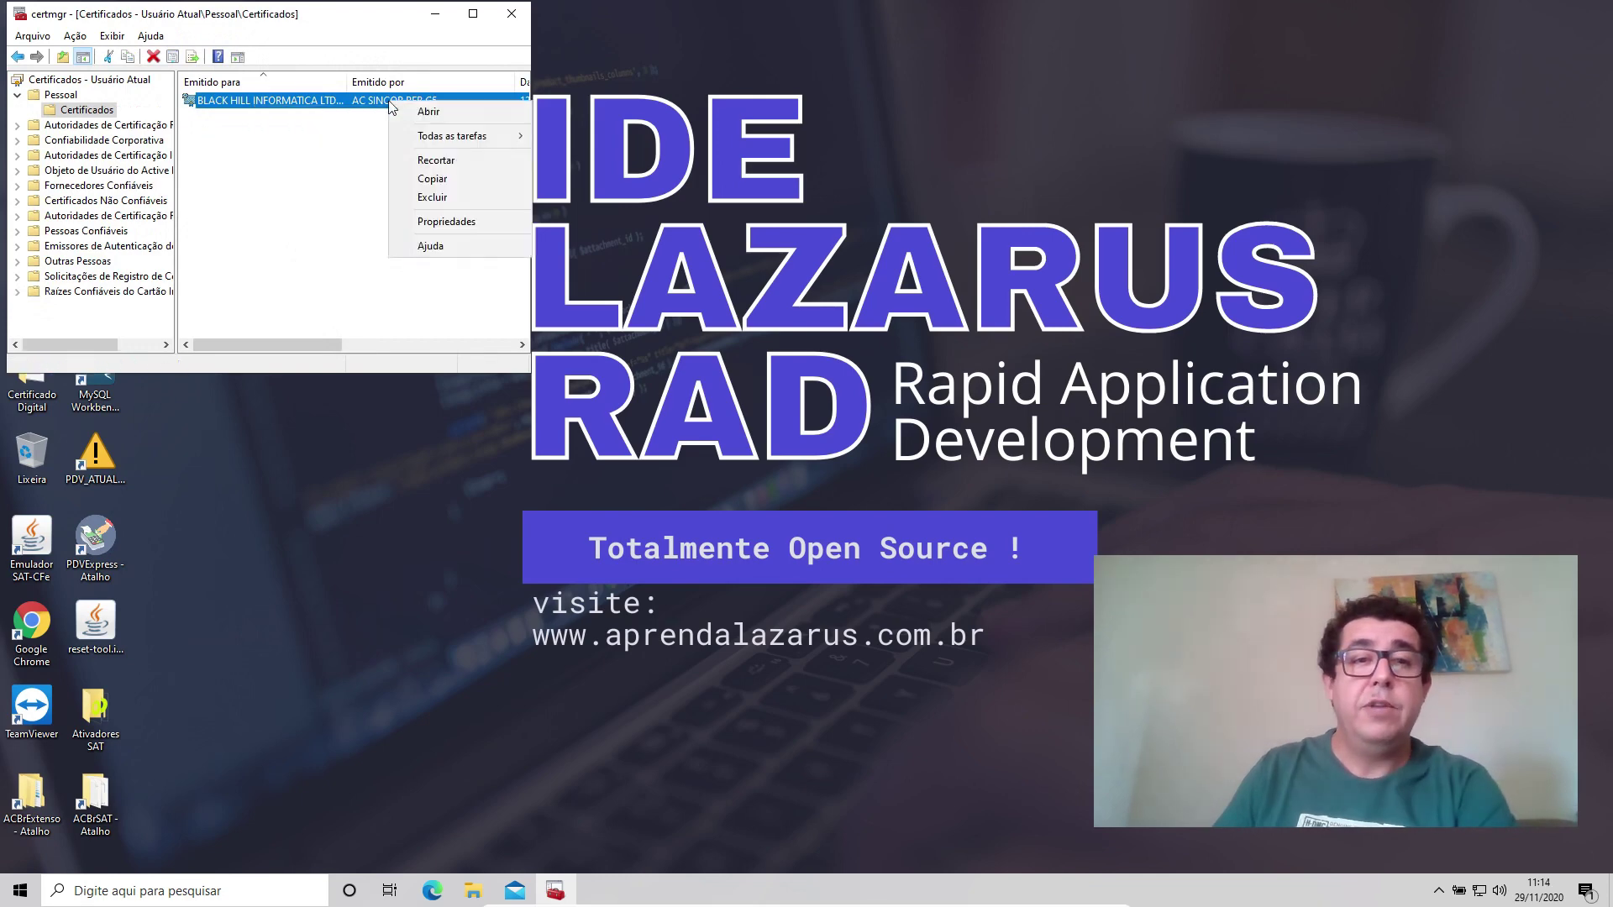
pyautogui.moveTo(447, 132)
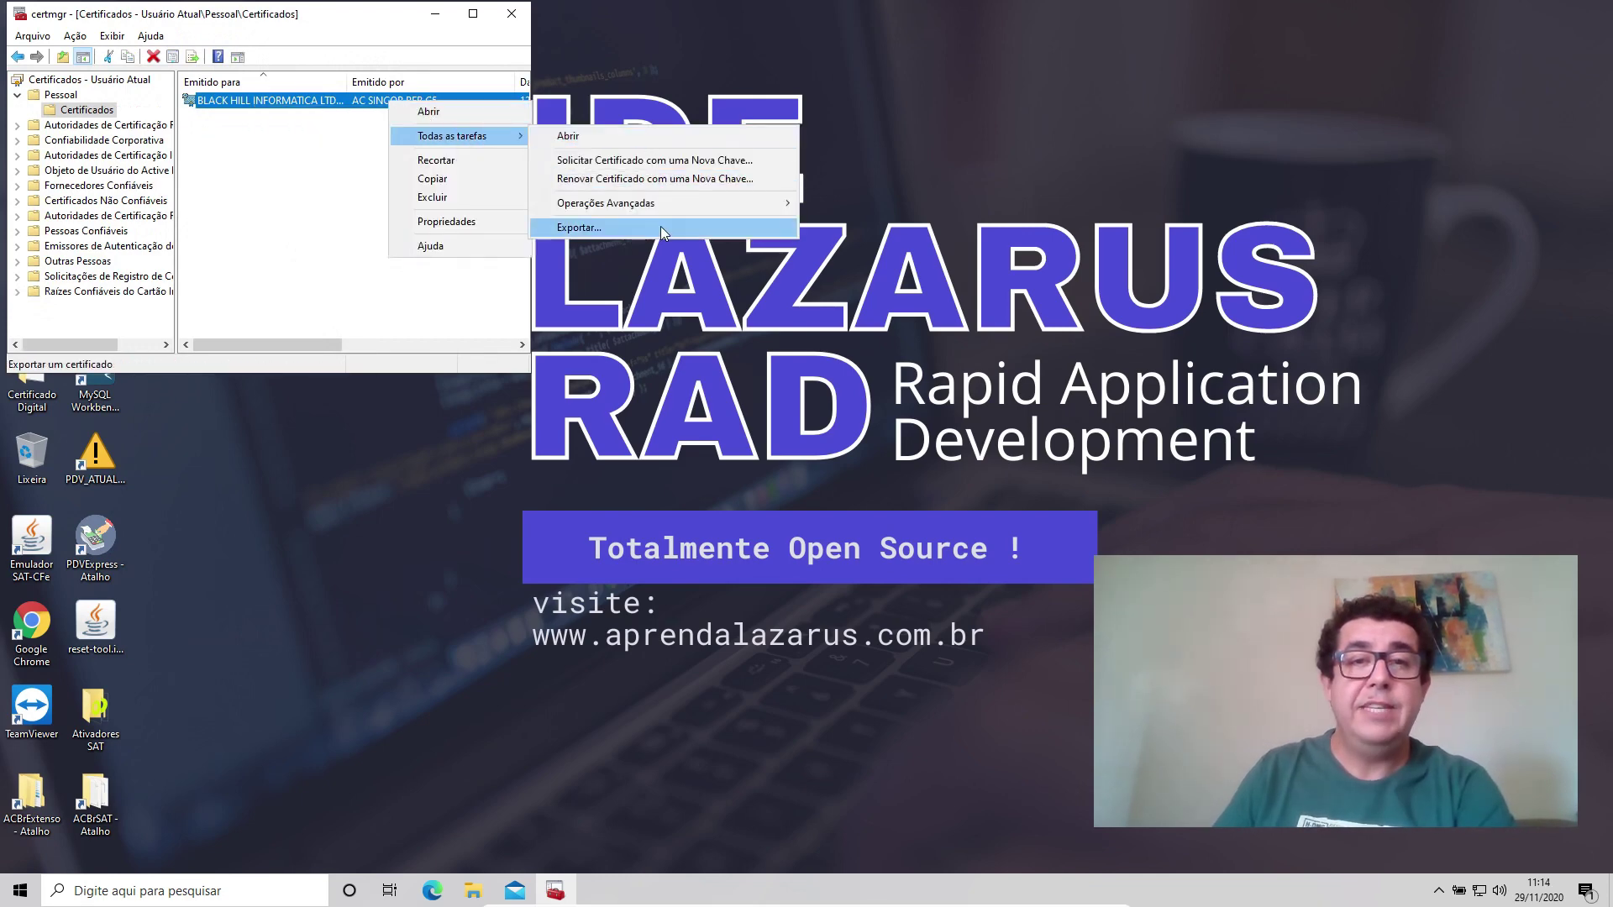
pyautogui.click(660, 225)
# Export the private key in PKCS #12 (.pfx) format protected by a password.
pyautogui.click(374, 421)
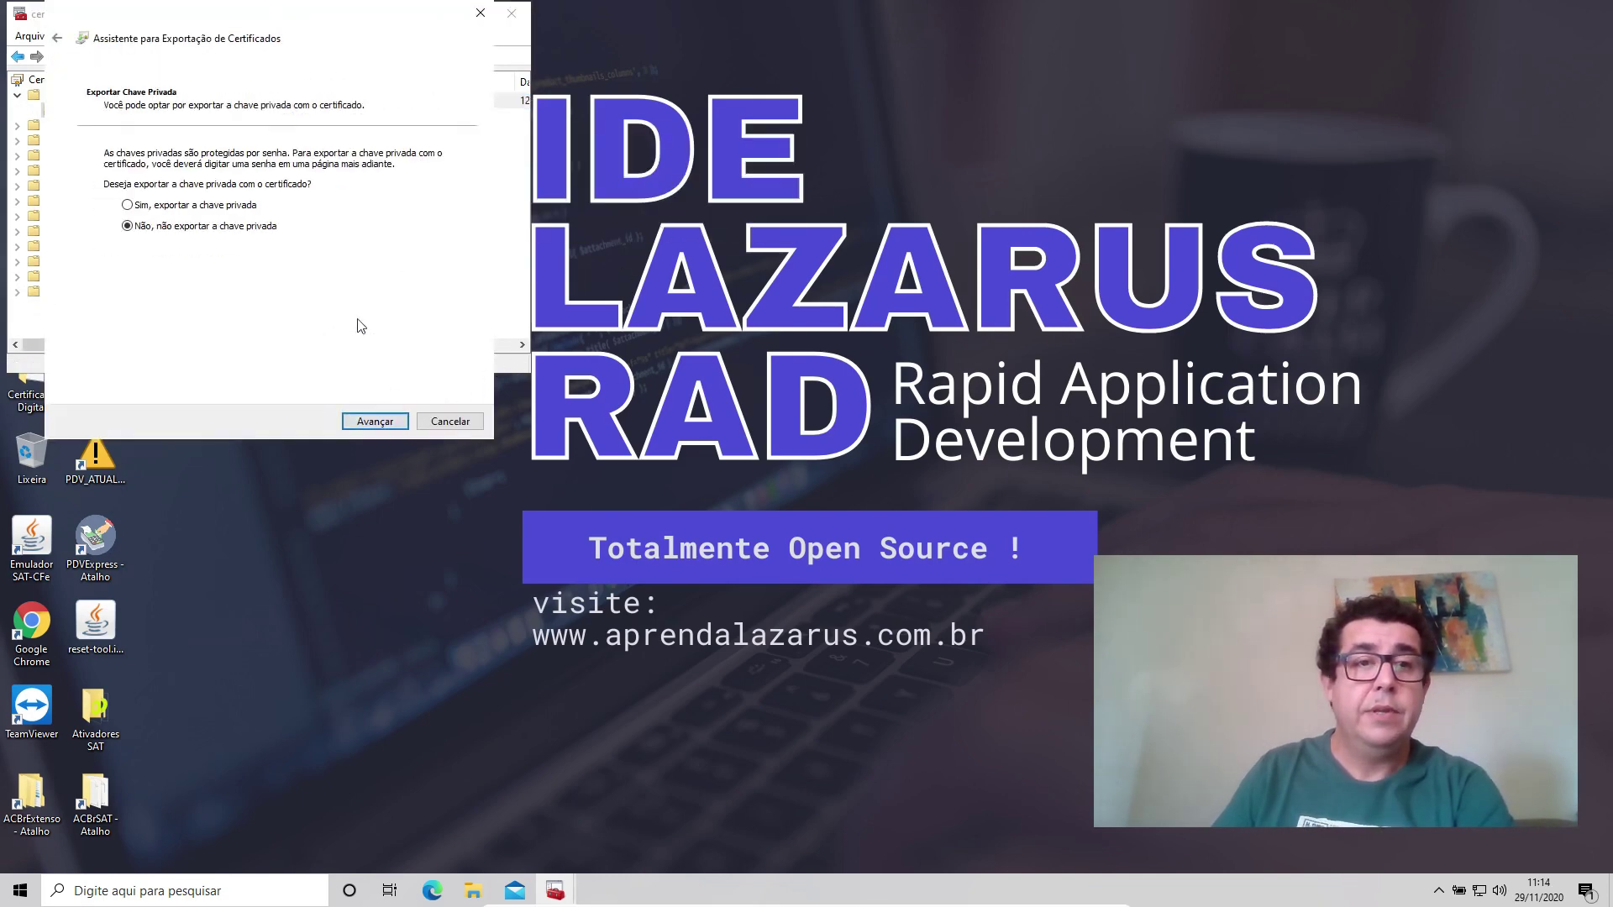
pyautogui.click(375, 421)
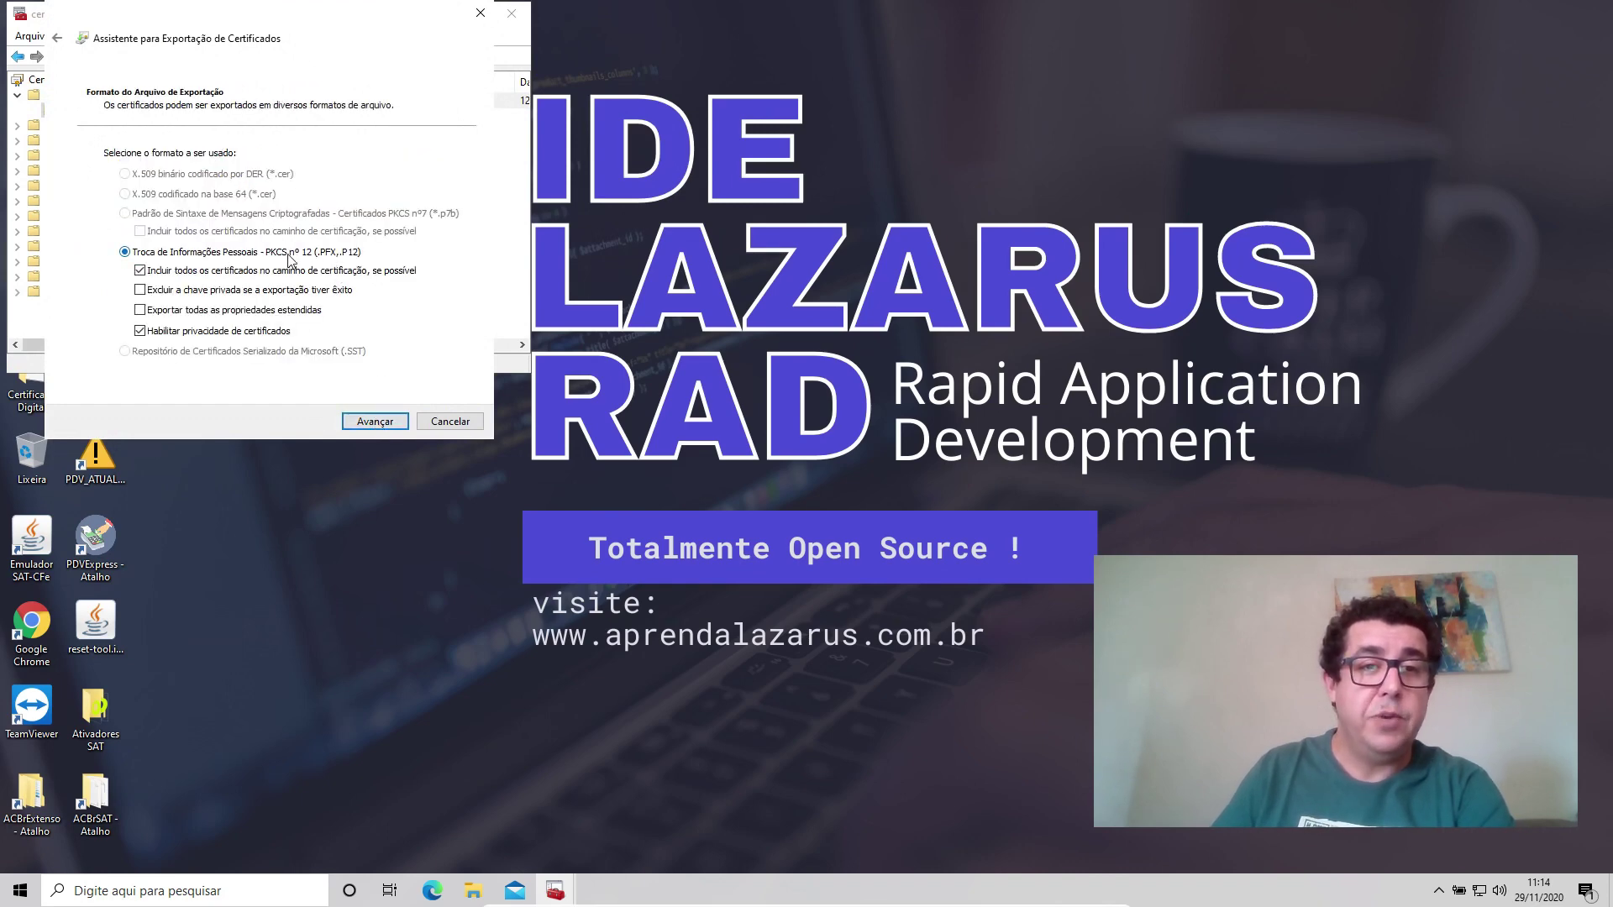
pyautogui.click(380, 420)
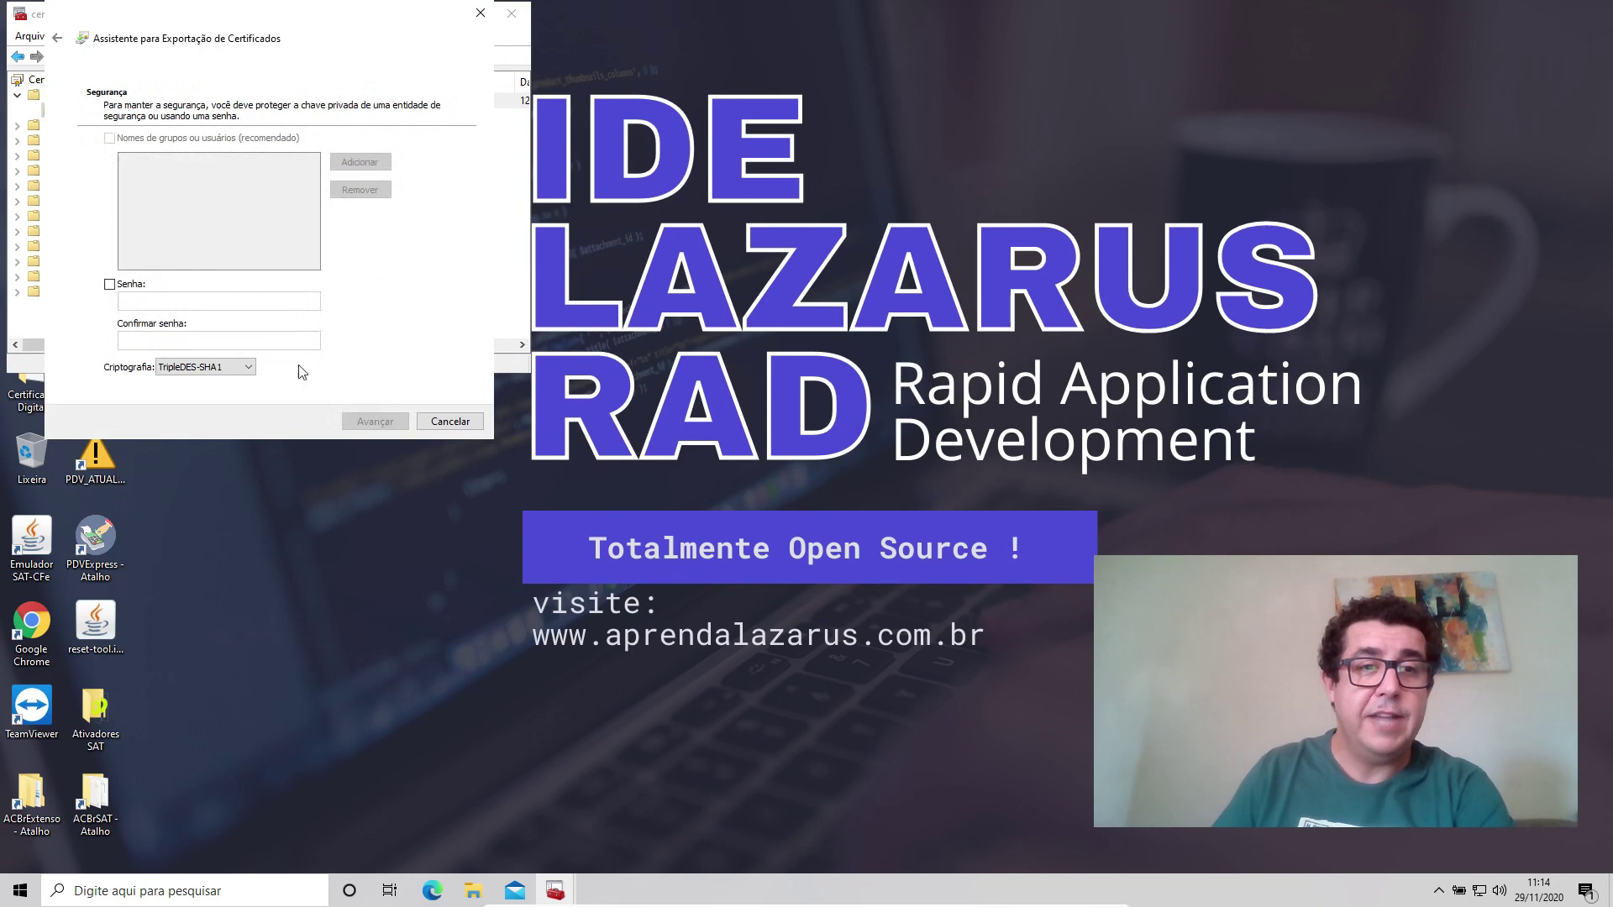
pyautogui.click(126, 288)
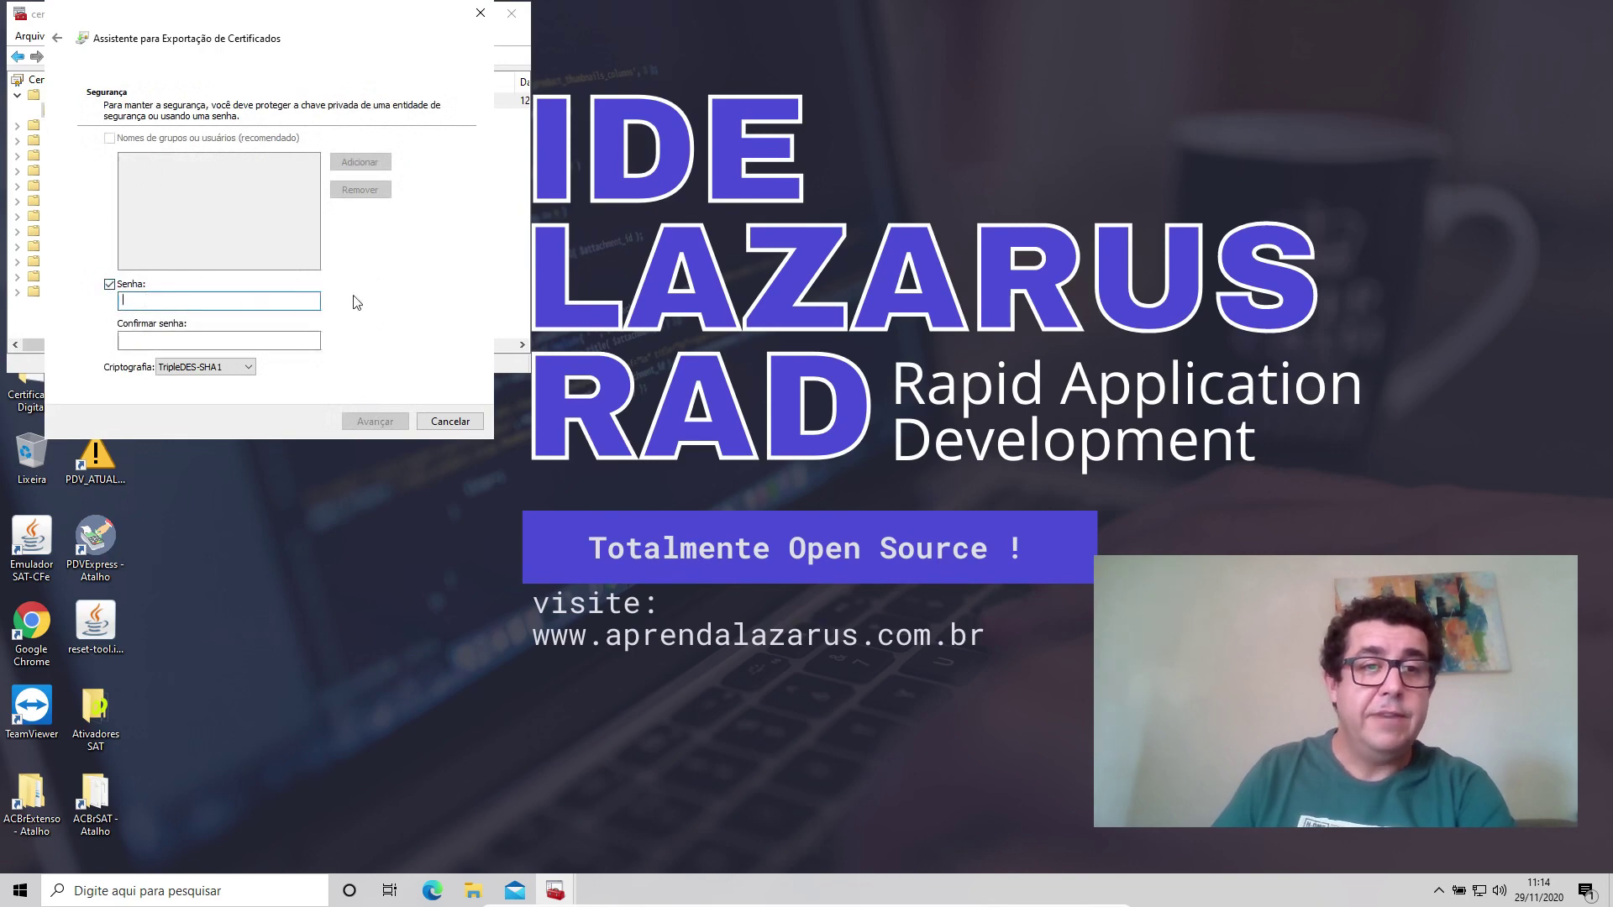
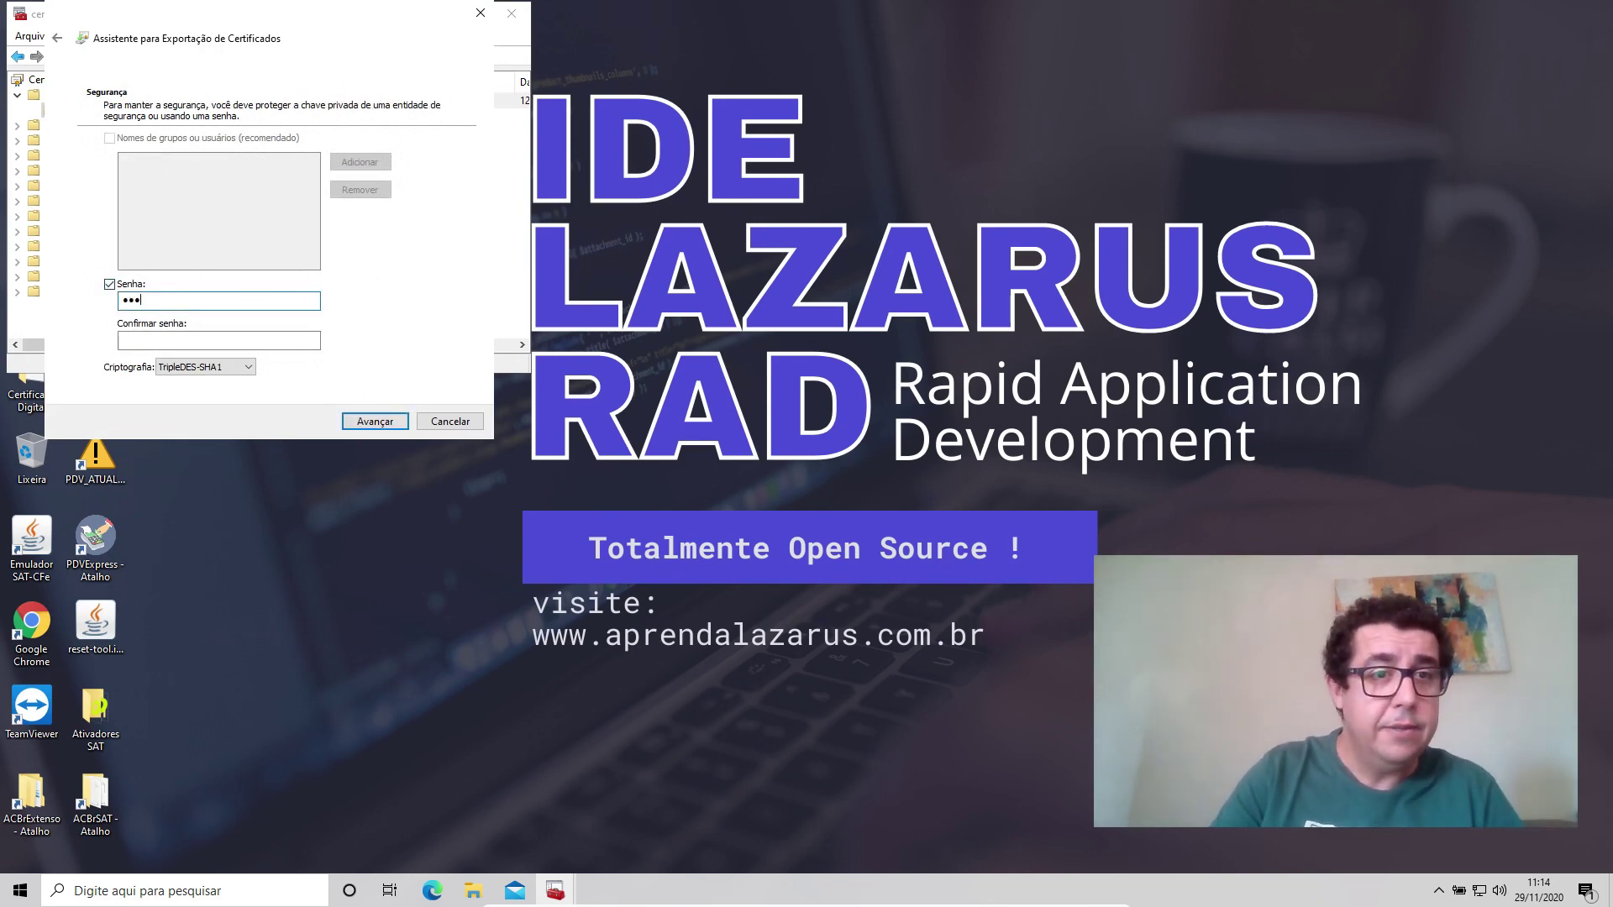
pyautogui.press('Tab')
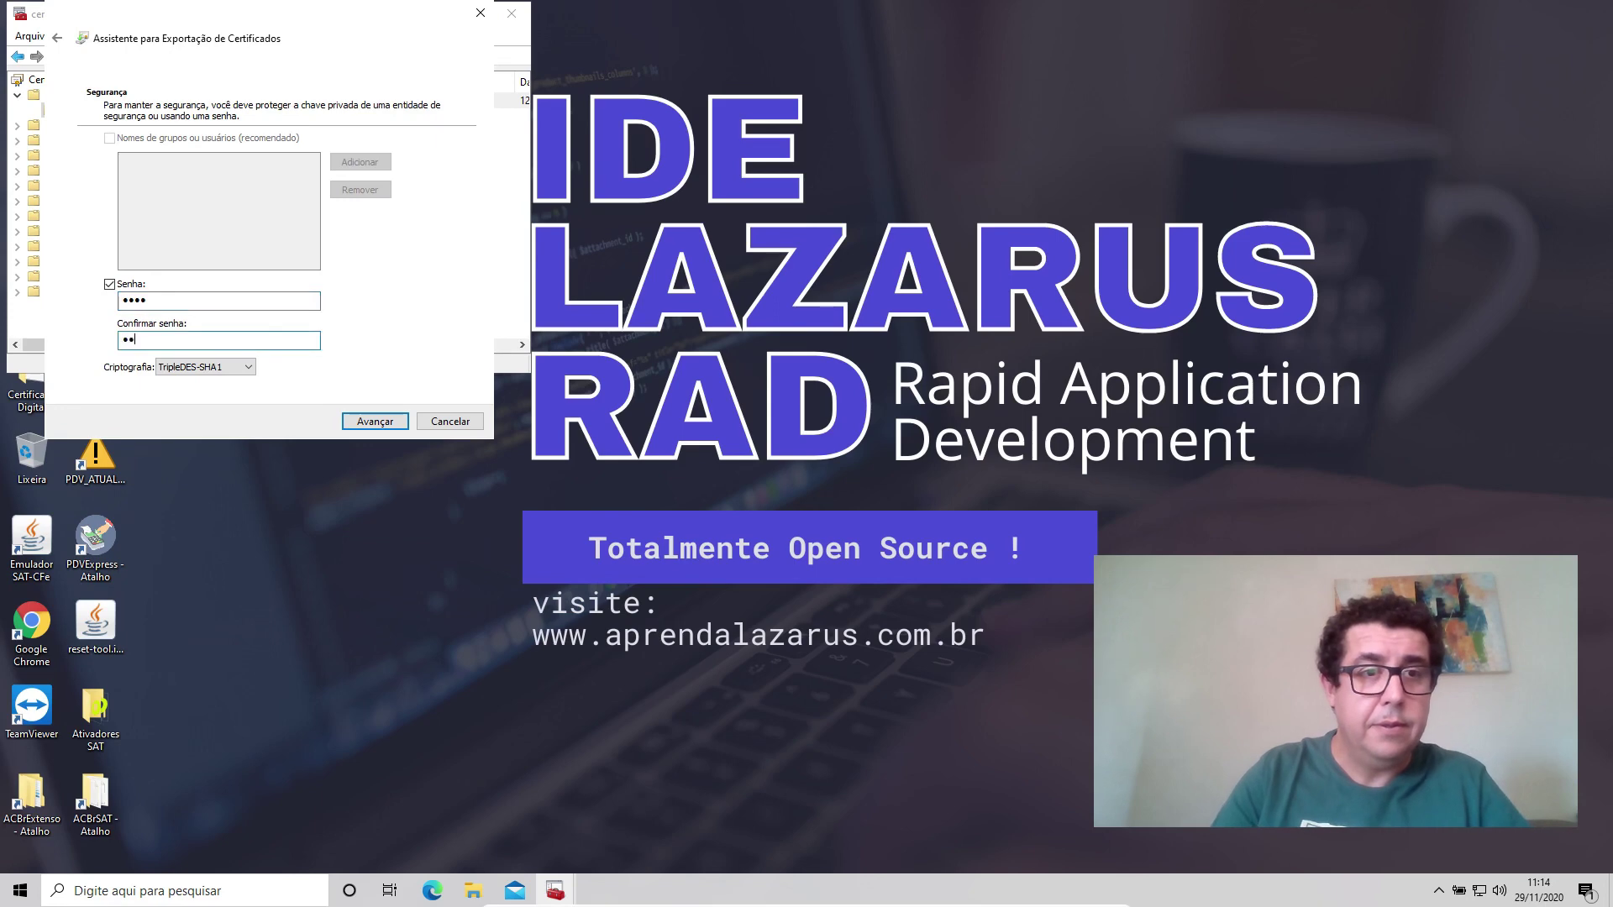
pyautogui.click(383, 422)
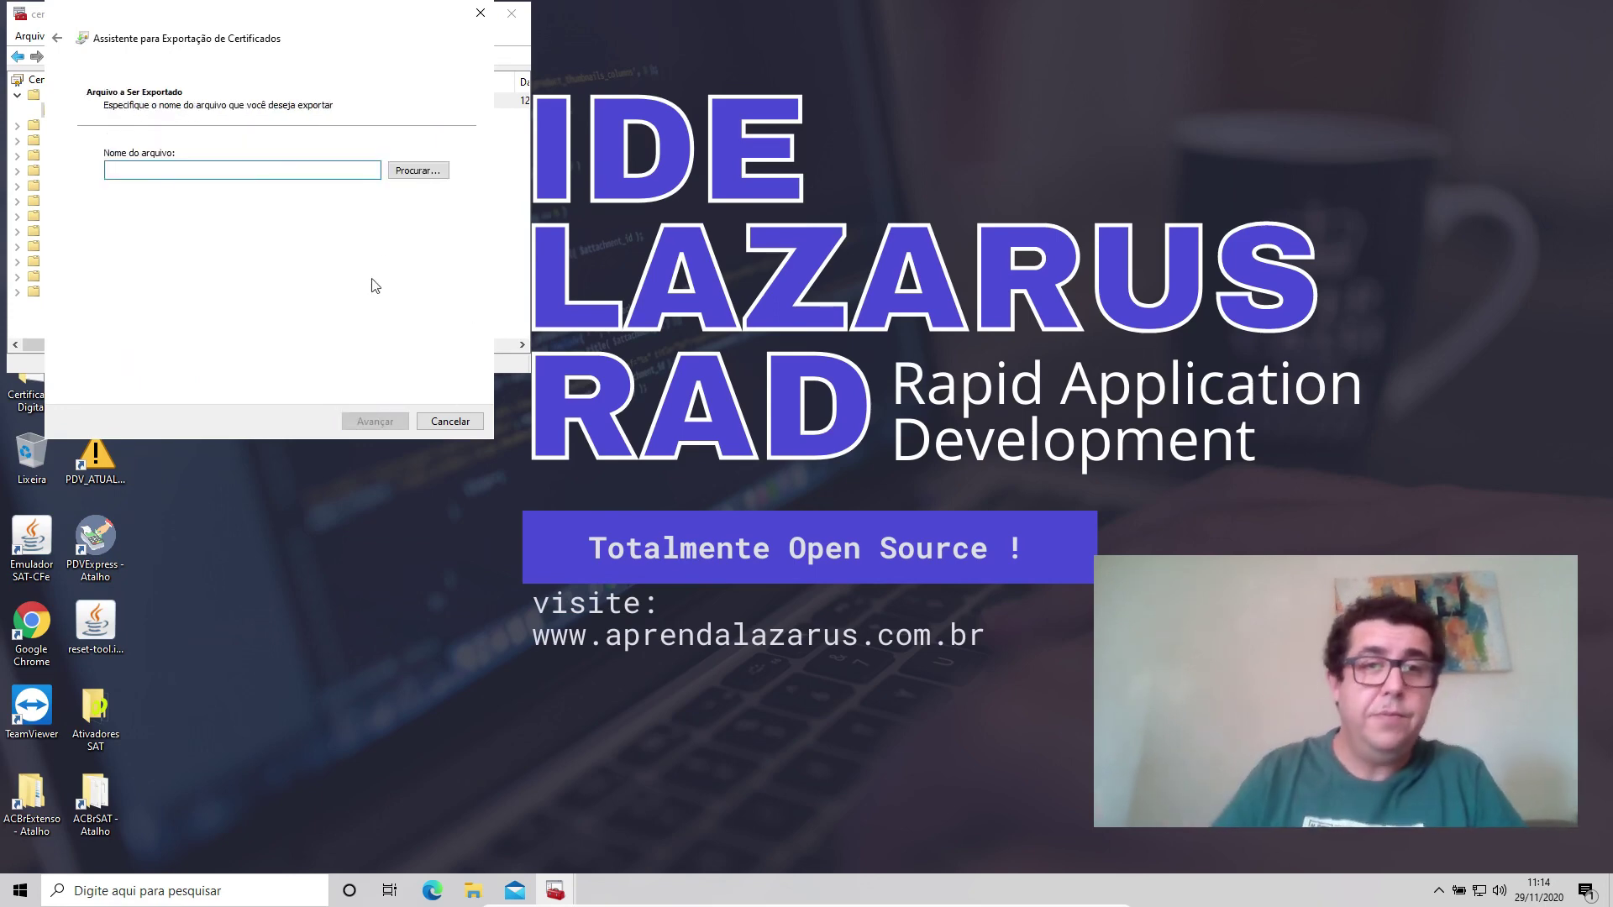
# Save the export as 'teste backup' in Desktop\Certificado Digital and finish the wizard.
pyautogui.click(406, 172)
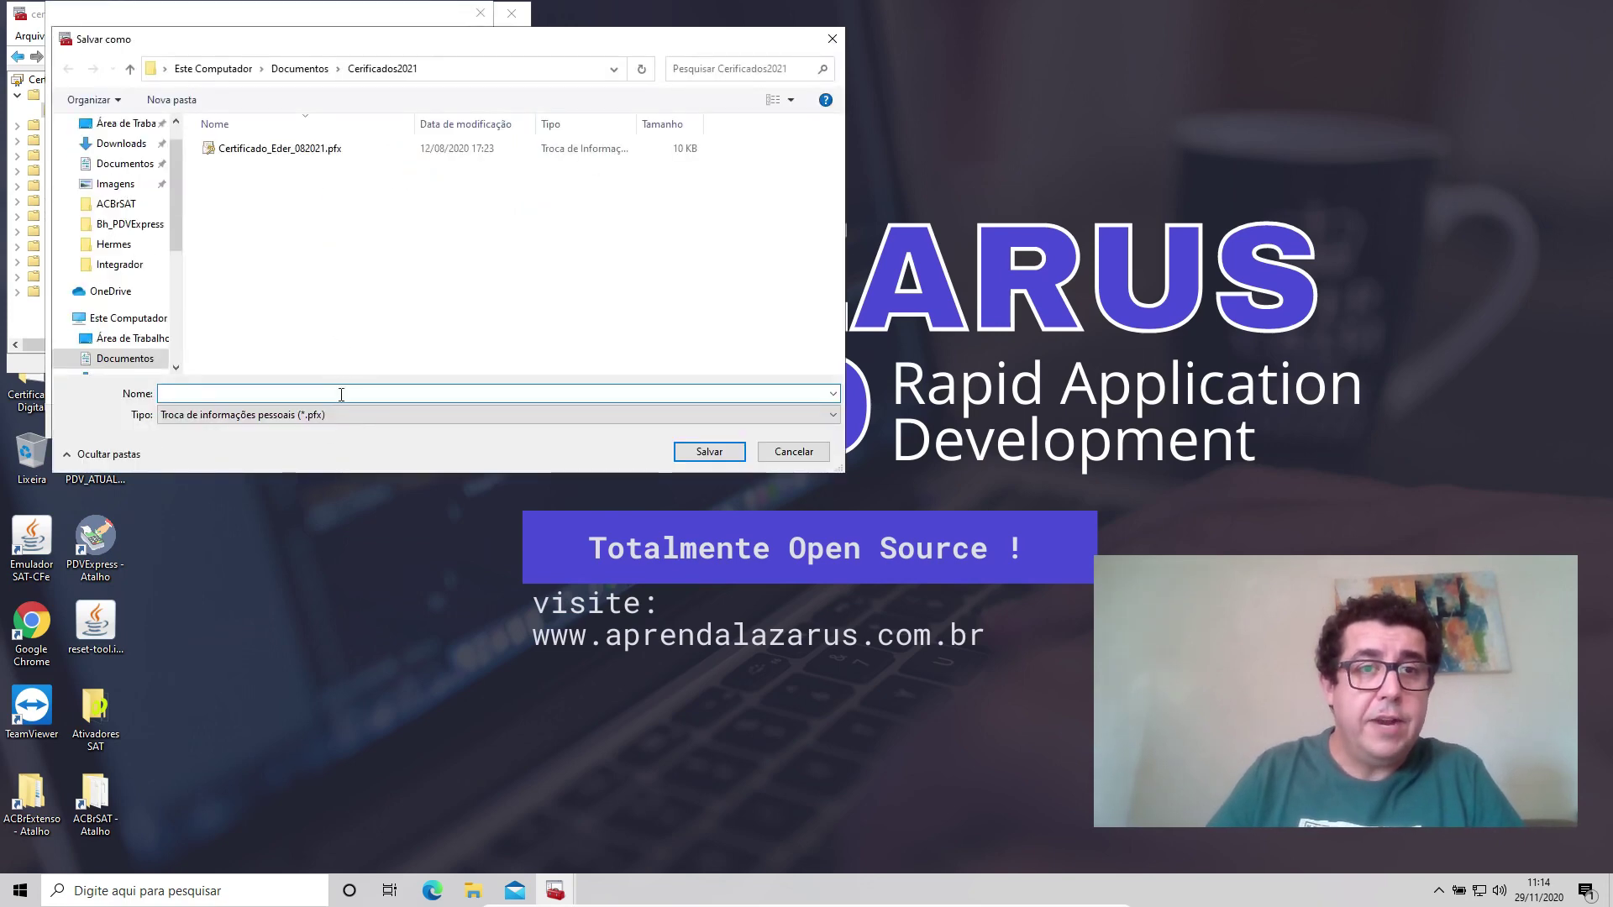
pyautogui.click(300, 68)
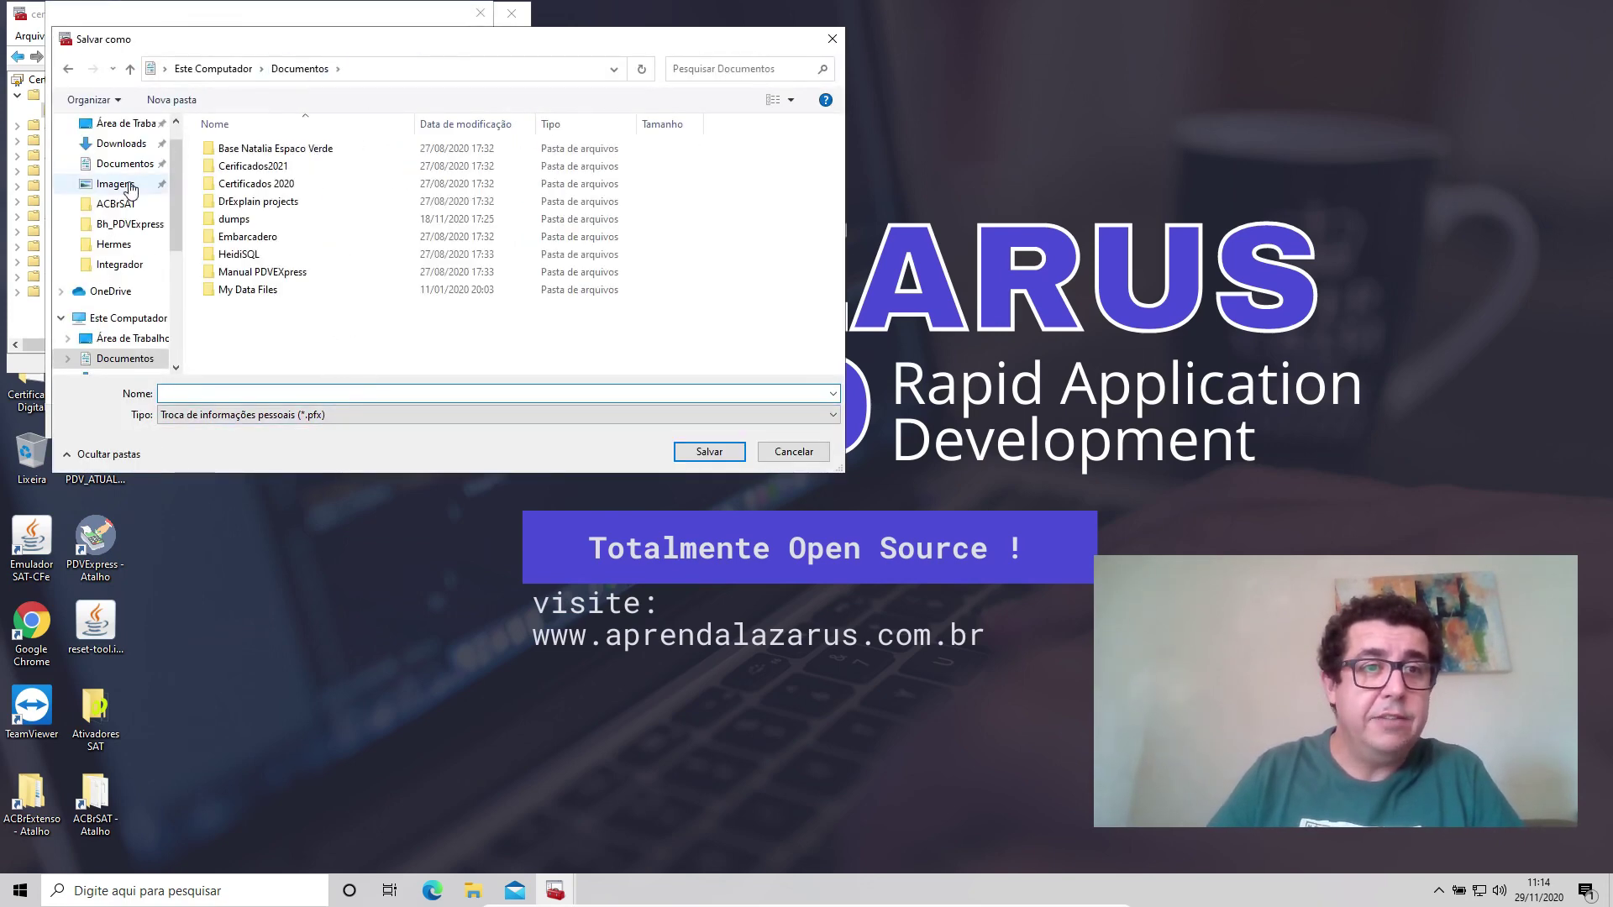
pyautogui.click(125, 123)
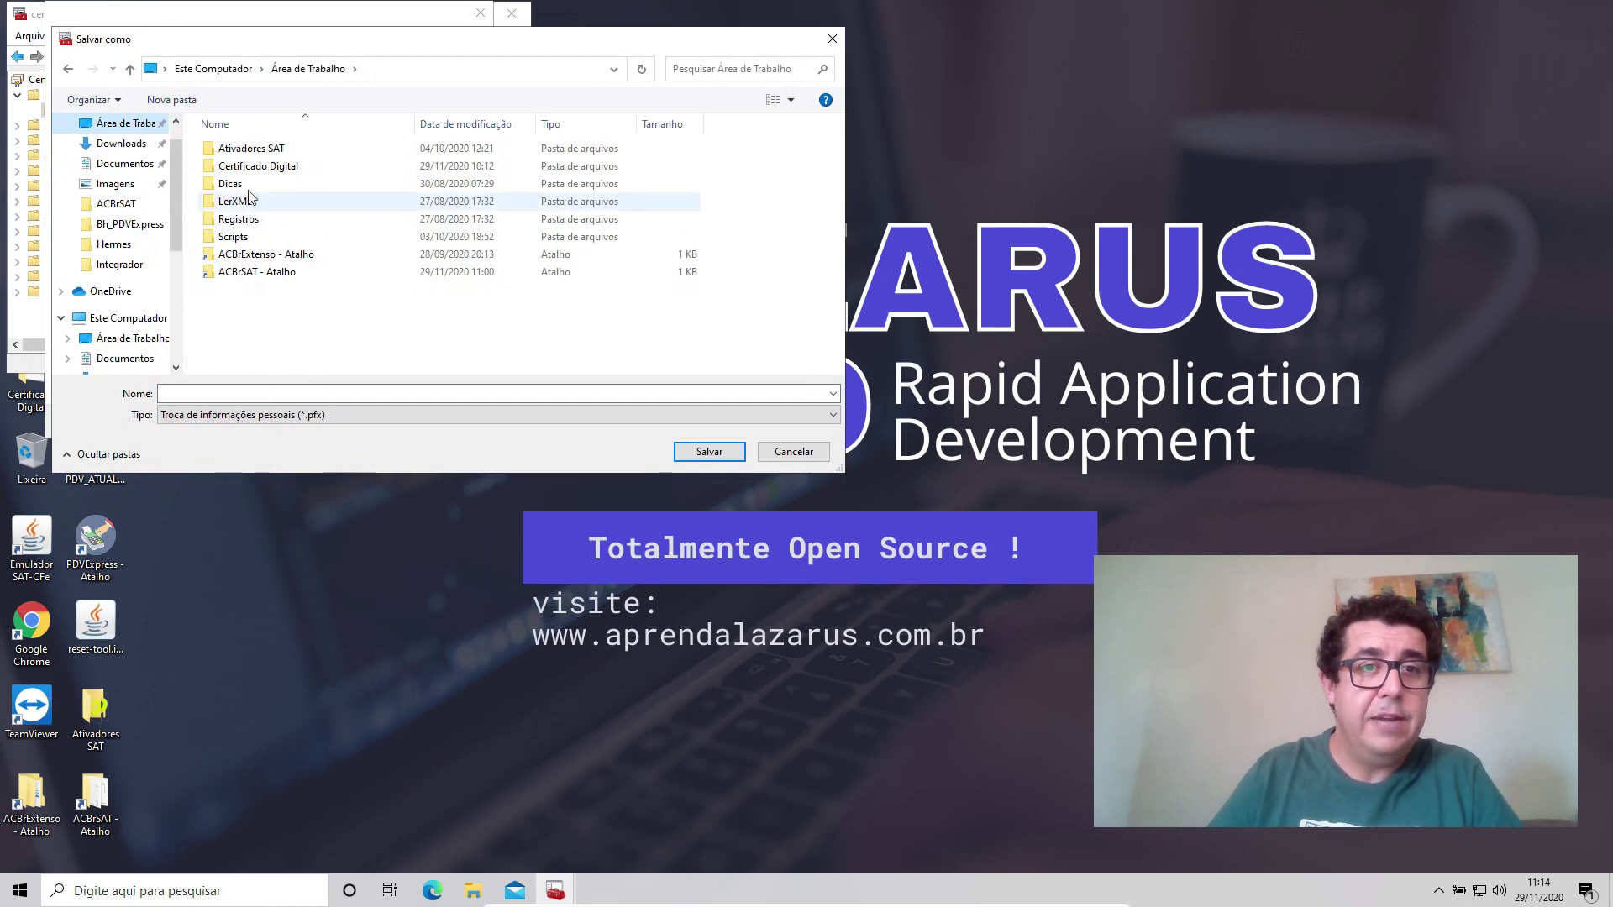
pyautogui.doubleClick(272, 168)
pyautogui.click(303, 392)
pyautogui.write('te')
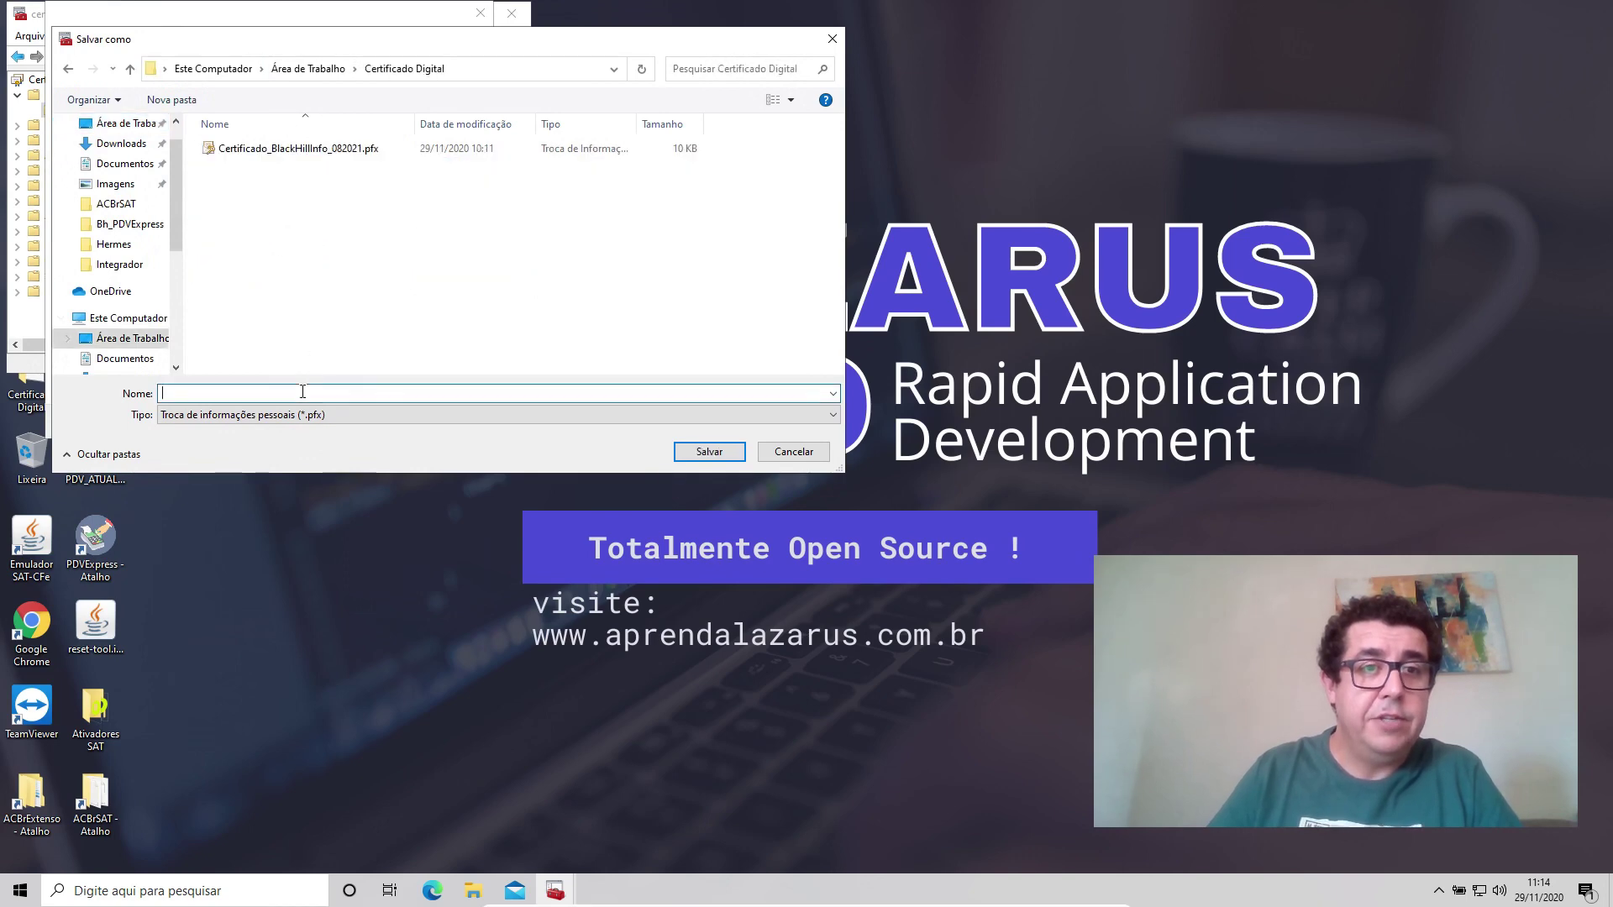
pyautogui.write('ste na')
pyautogui.press('BackSpace')
pyautogui.press('BackSpace')
pyautogui.write('backup')
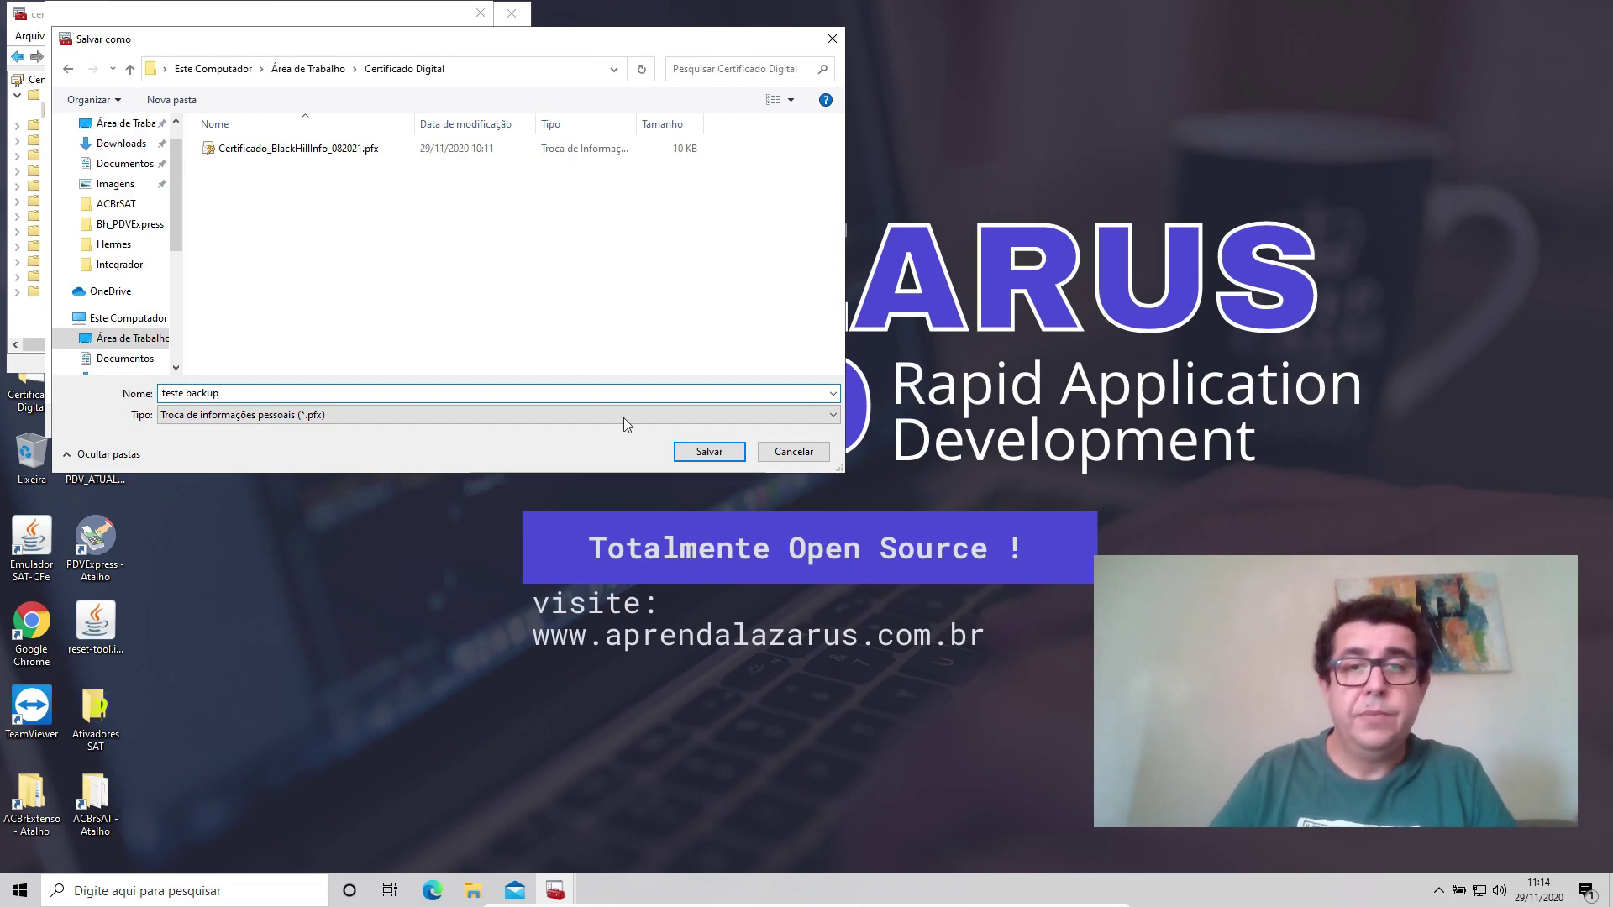
pyautogui.click(682, 452)
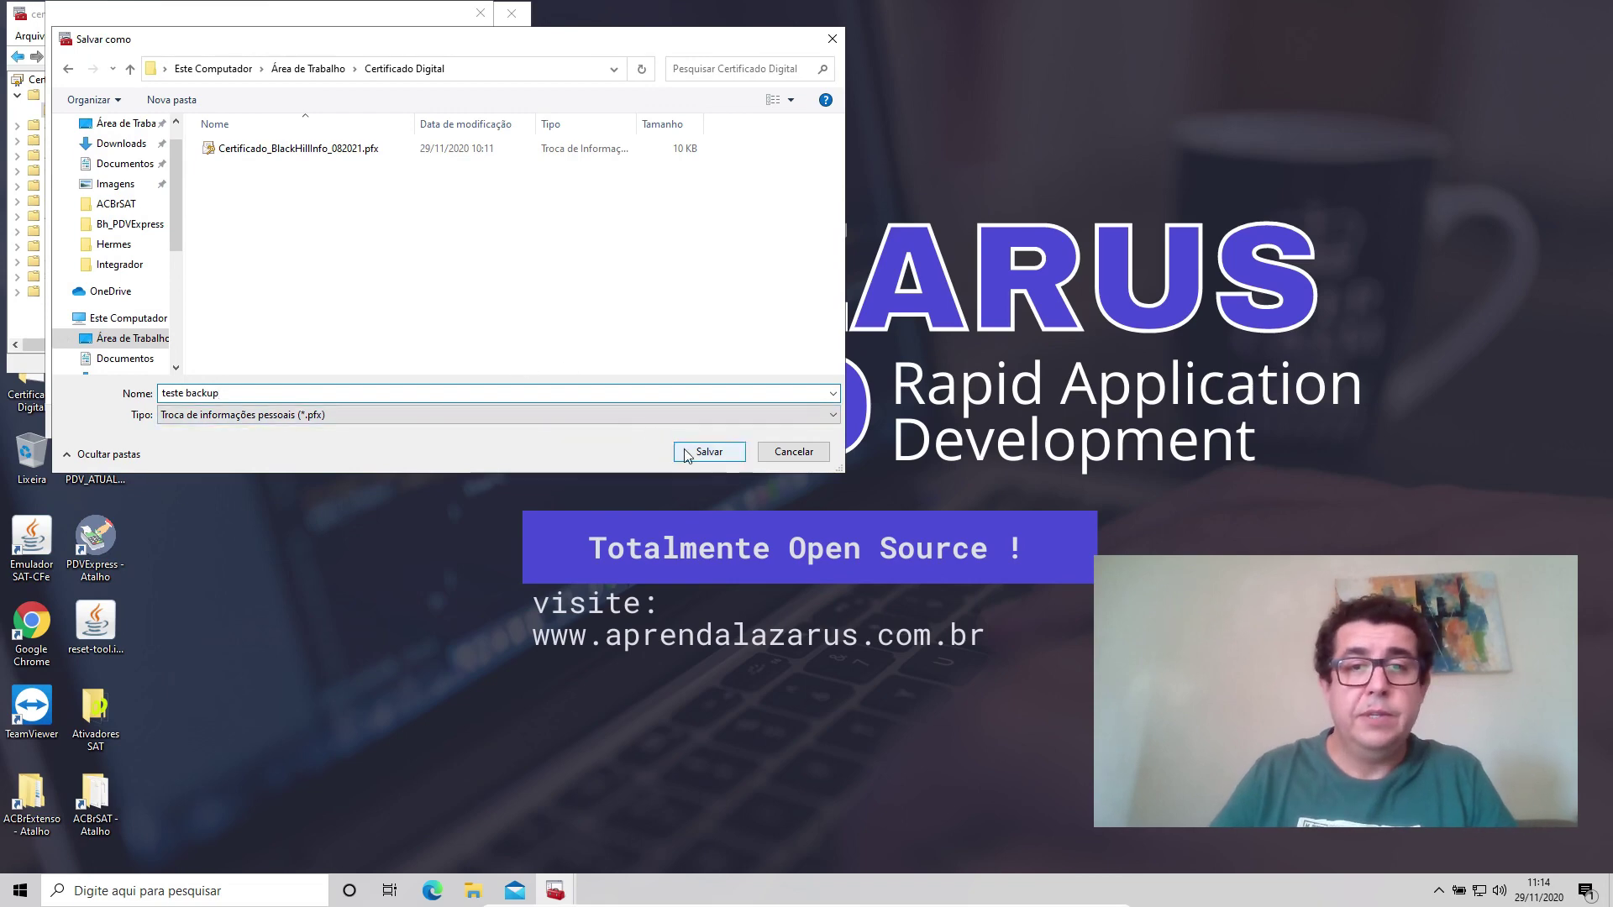
pyautogui.click(388, 422)
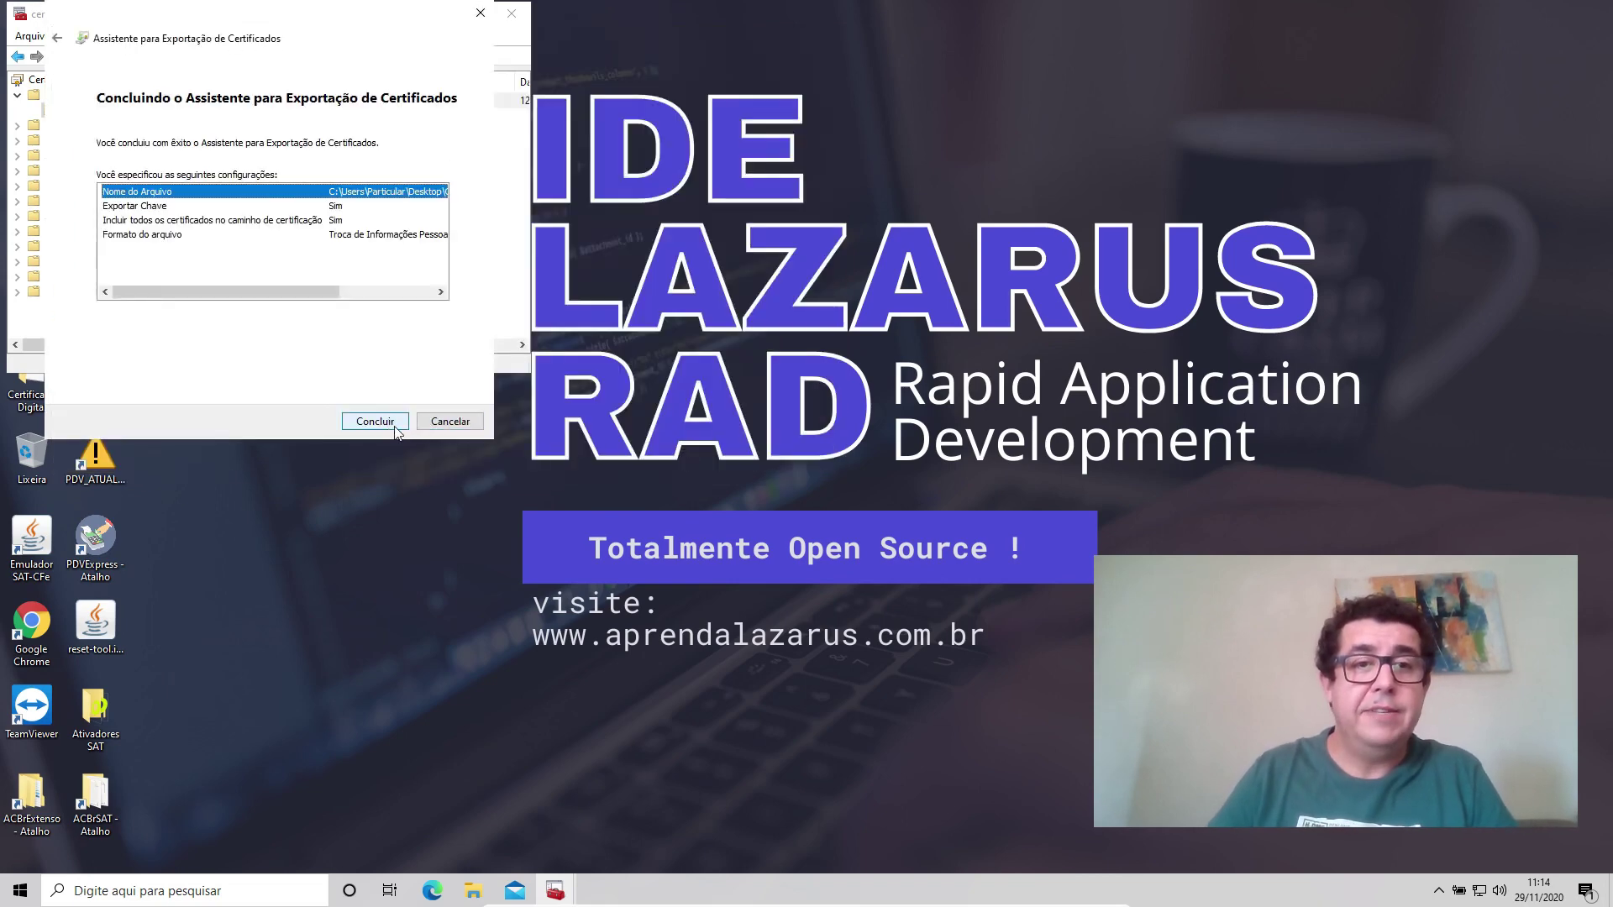
pyautogui.click(395, 427)
pyautogui.click(878, 493)
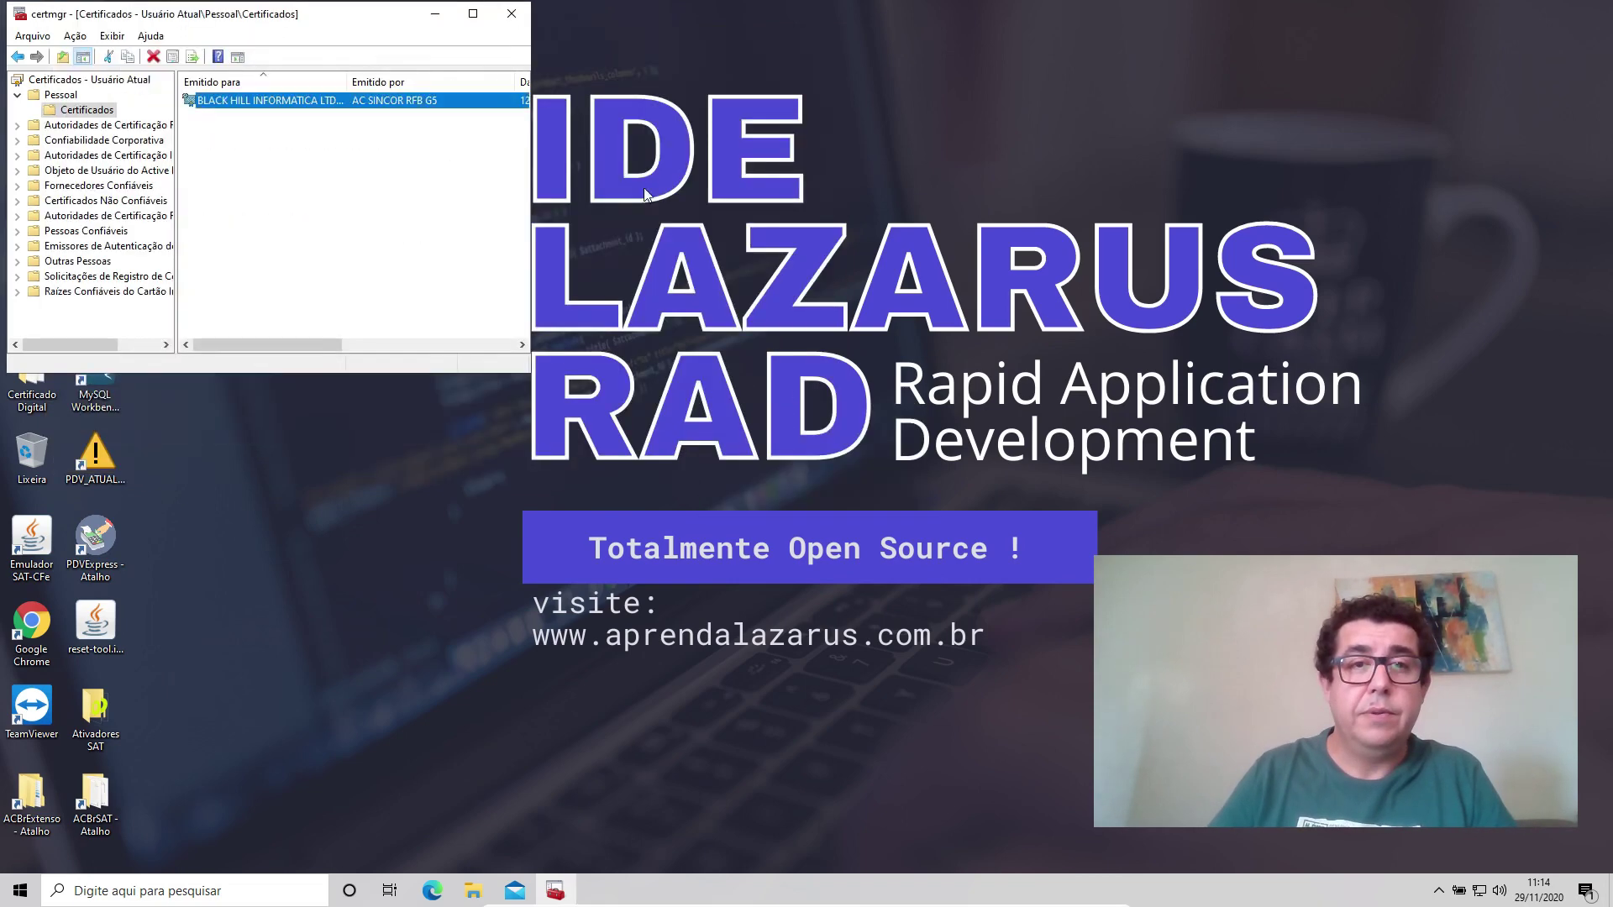
# Close certmgr, confirm teste backup.pfx is in Certificado Digital, then close the folder.
pyautogui.click(523, 15)
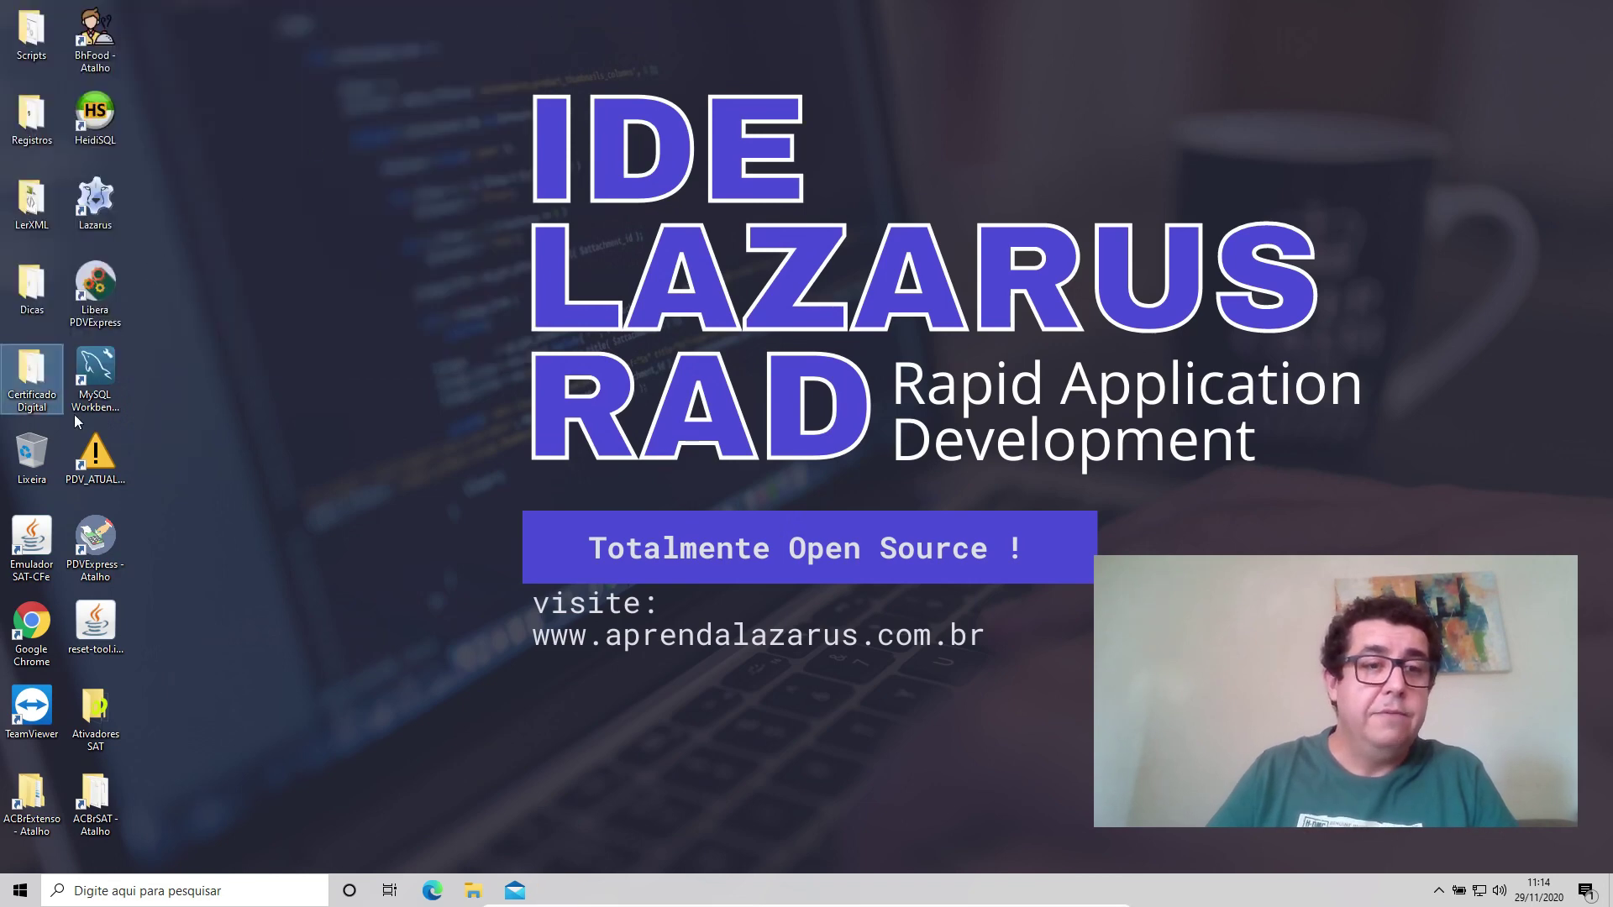
pyautogui.doubleClick(31, 374)
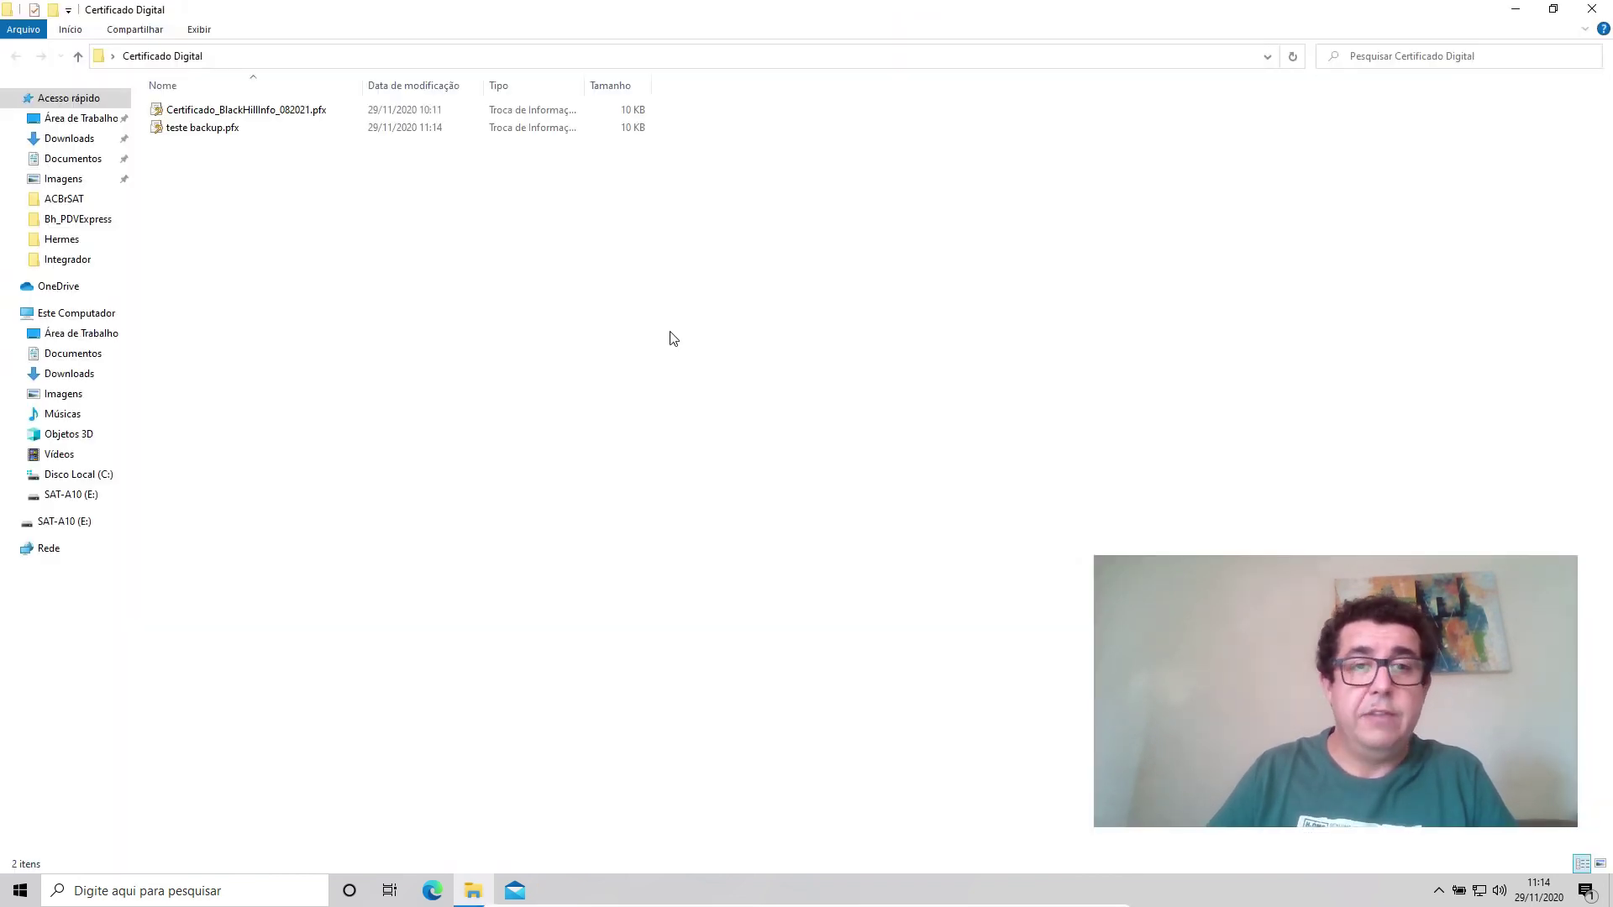
pyautogui.click(205, 129)
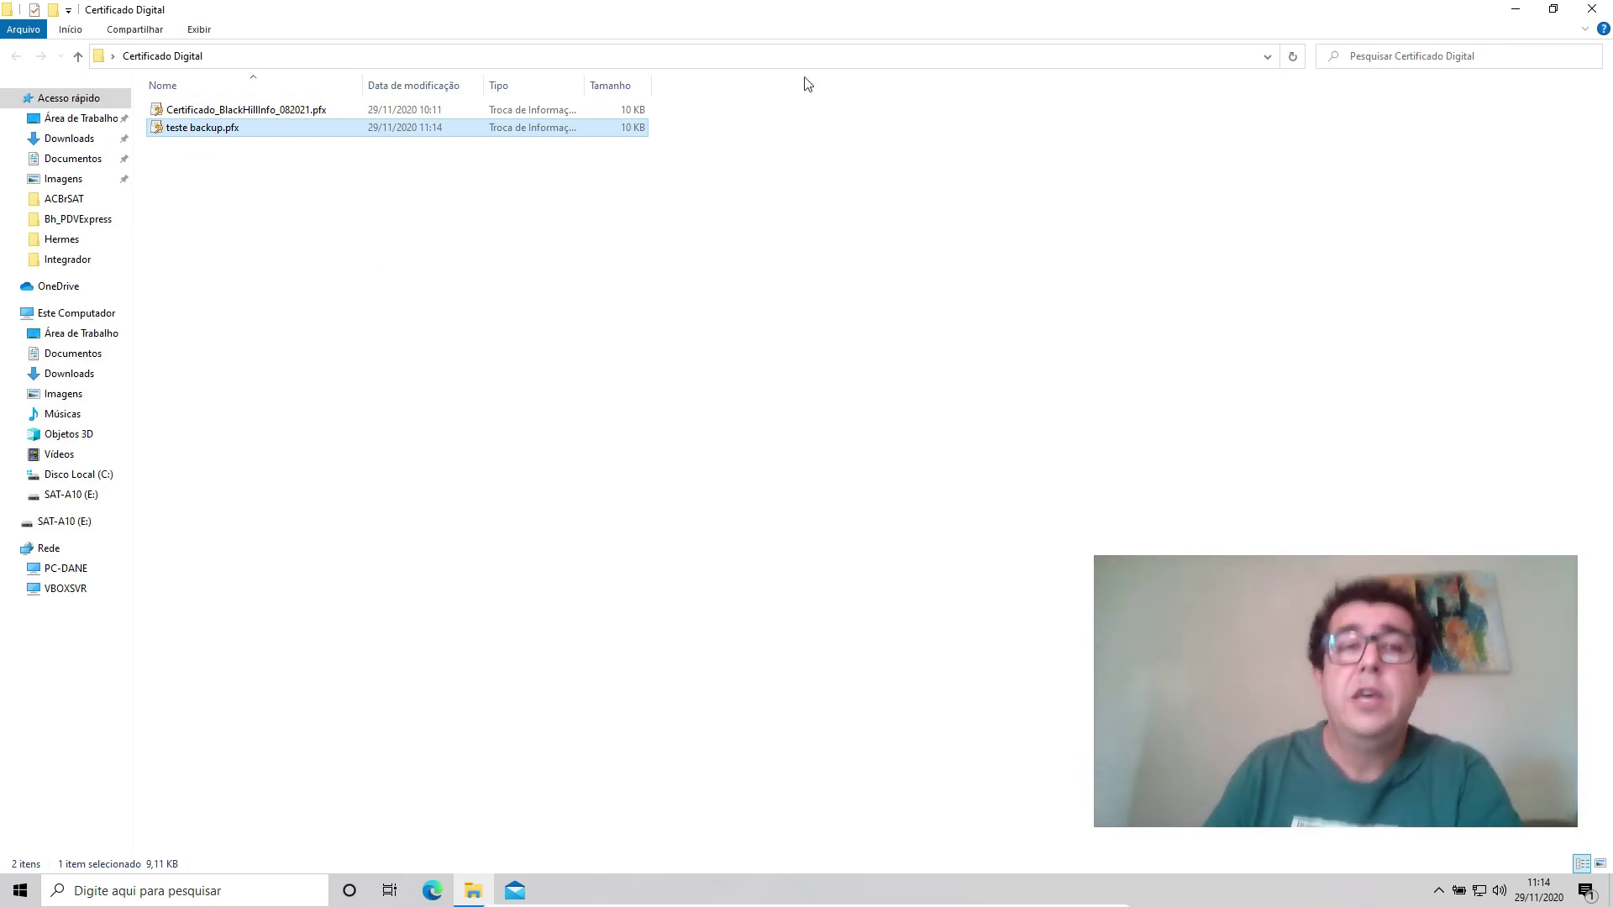
pyautogui.click(1592, 8)
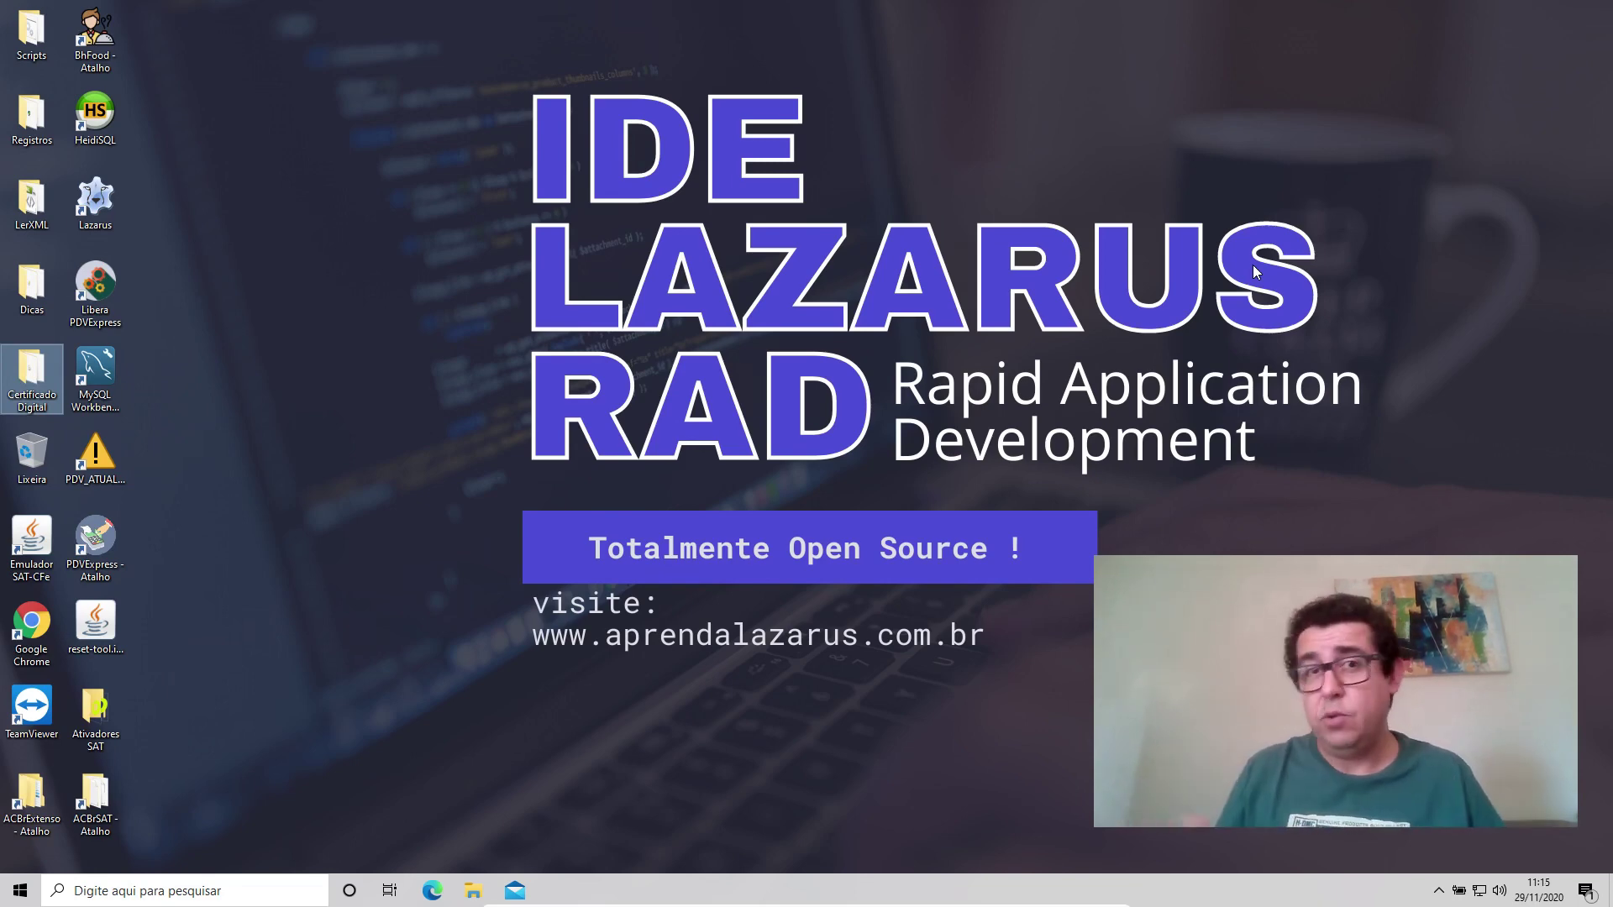
# In Chrome, search 'retaguarda sefaz' and open the SAT back-office site.
pyautogui.doubleClick(32, 626)
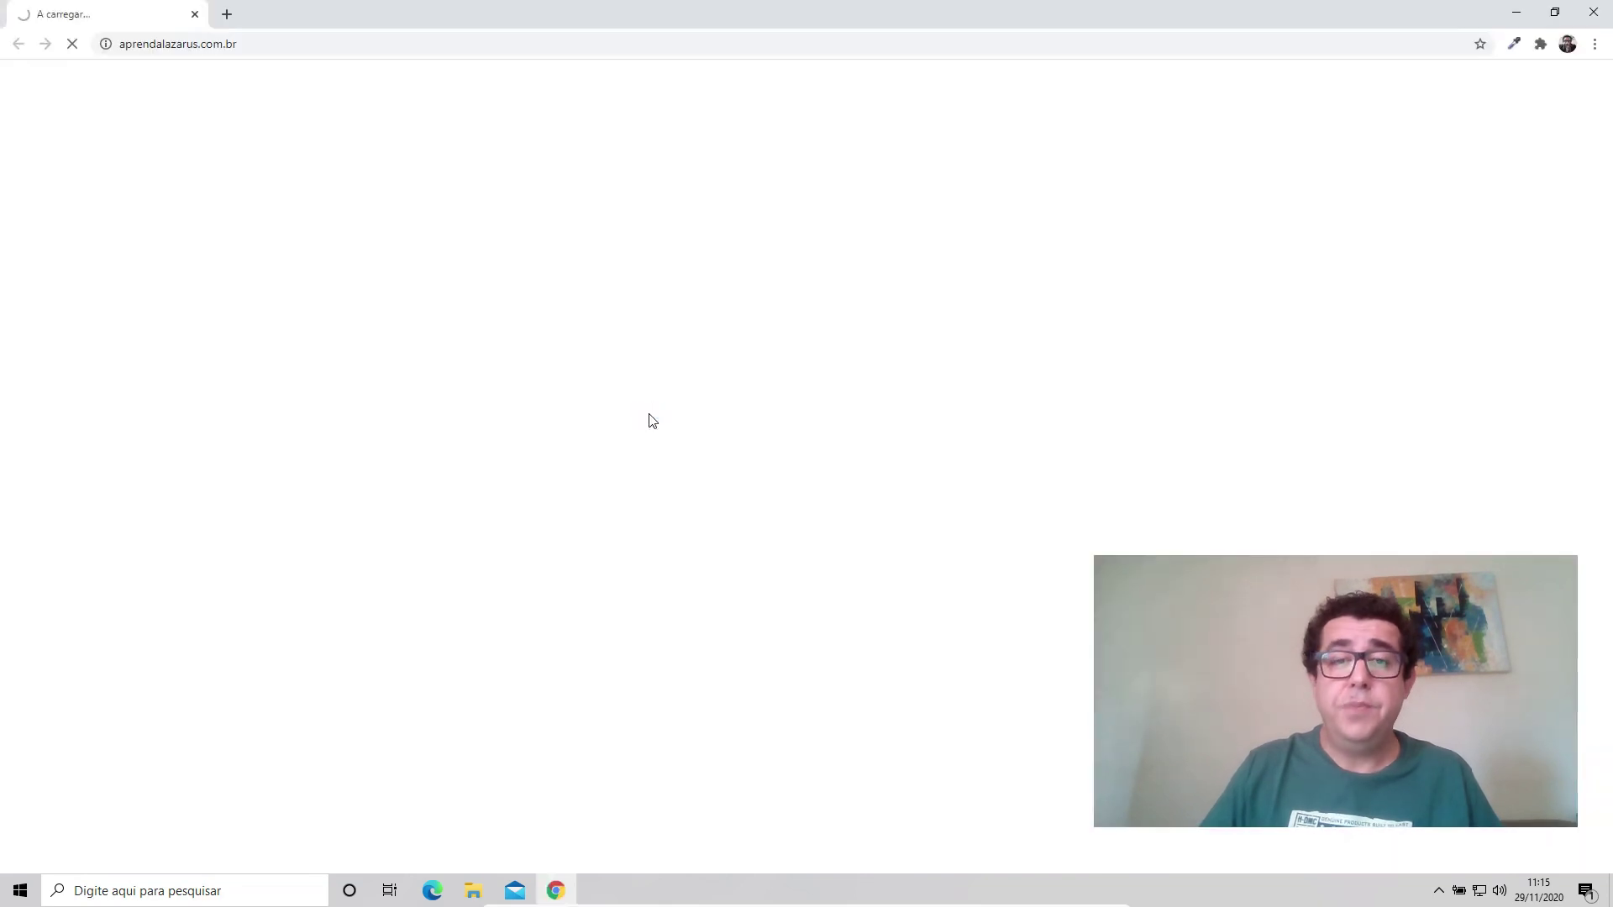
pyautogui.click(724, 37)
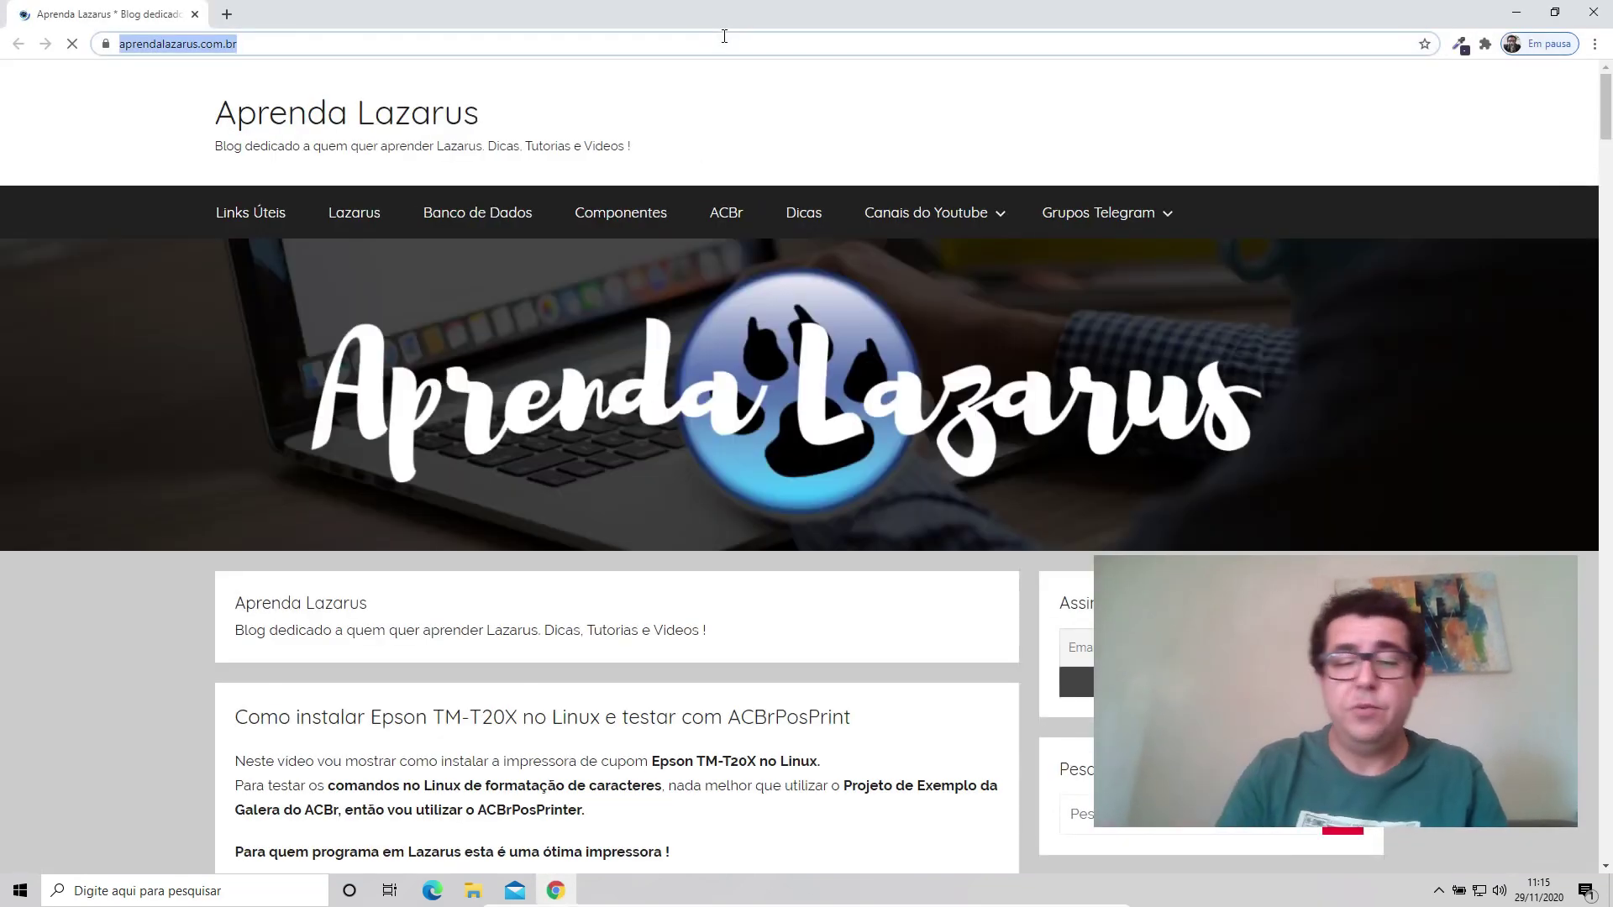
pyautogui.write('gith')
pyautogui.press('BackSpace')
pyautogui.press('BackSpace')
pyautogui.press('BackSpace')
pyautogui.press('BackSpace')
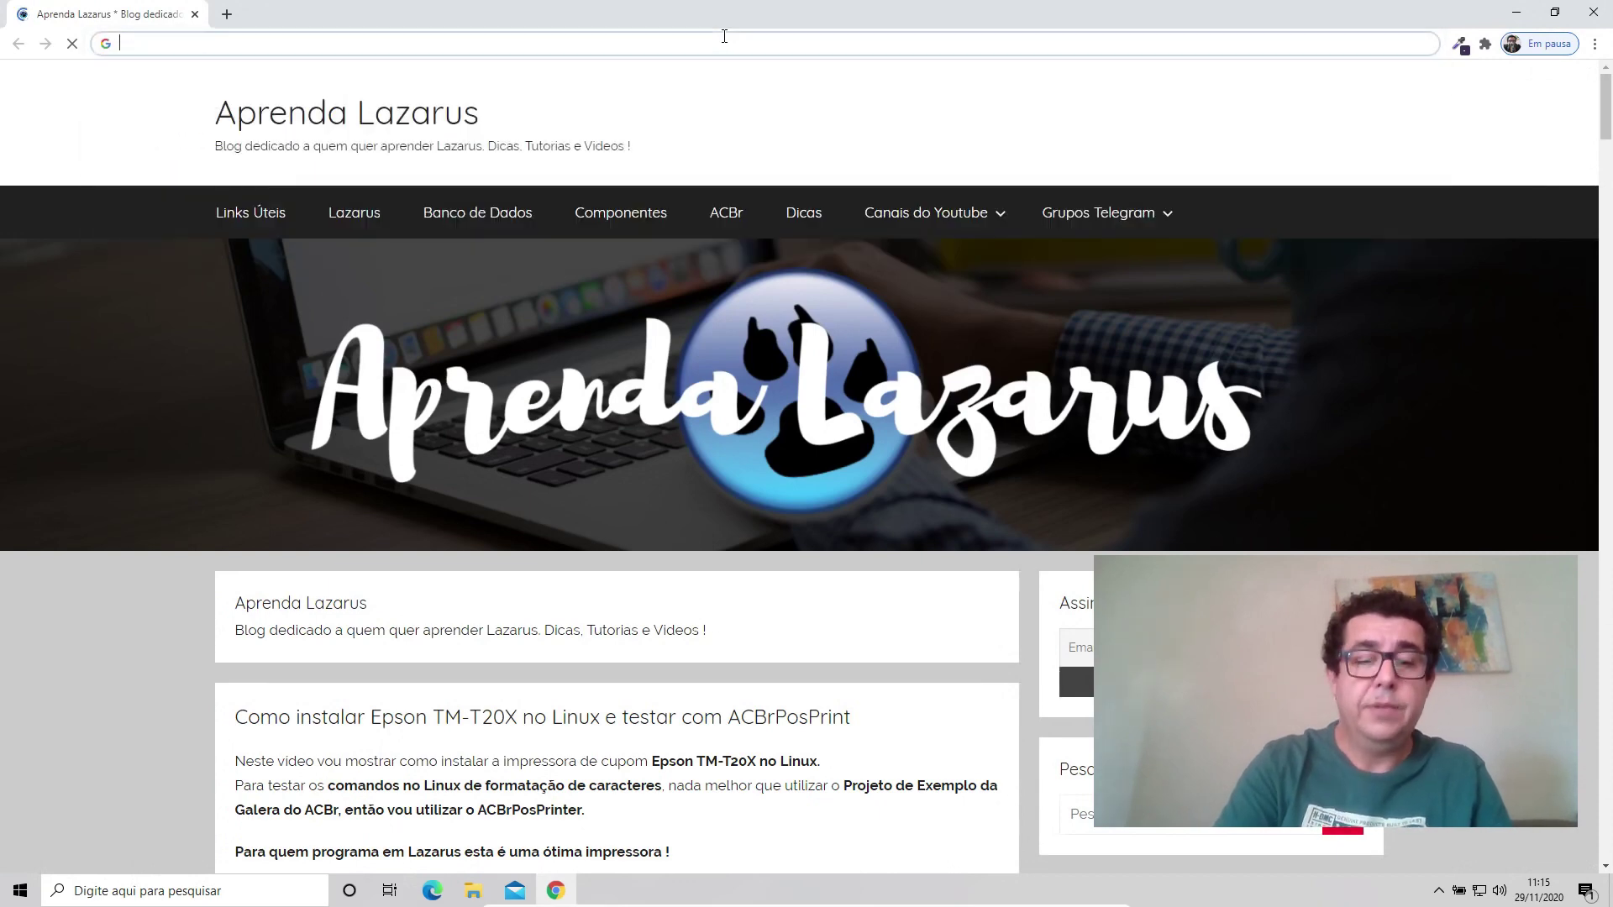
pyautogui.write('retagu')
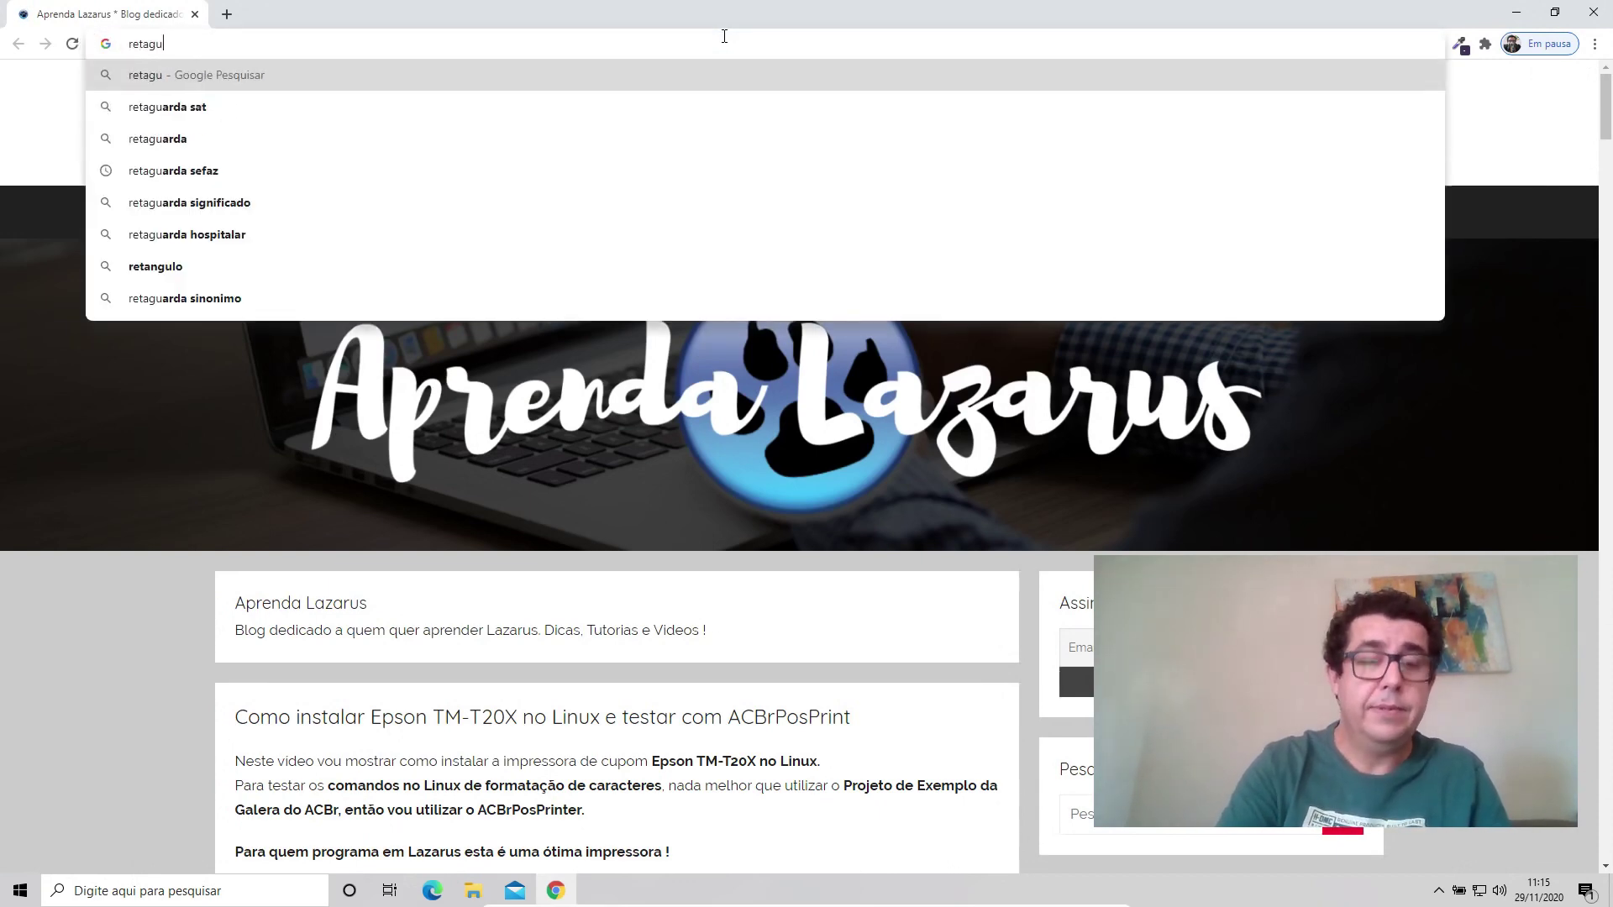
pyautogui.write('arda sefaz')
pyautogui.press('Return')
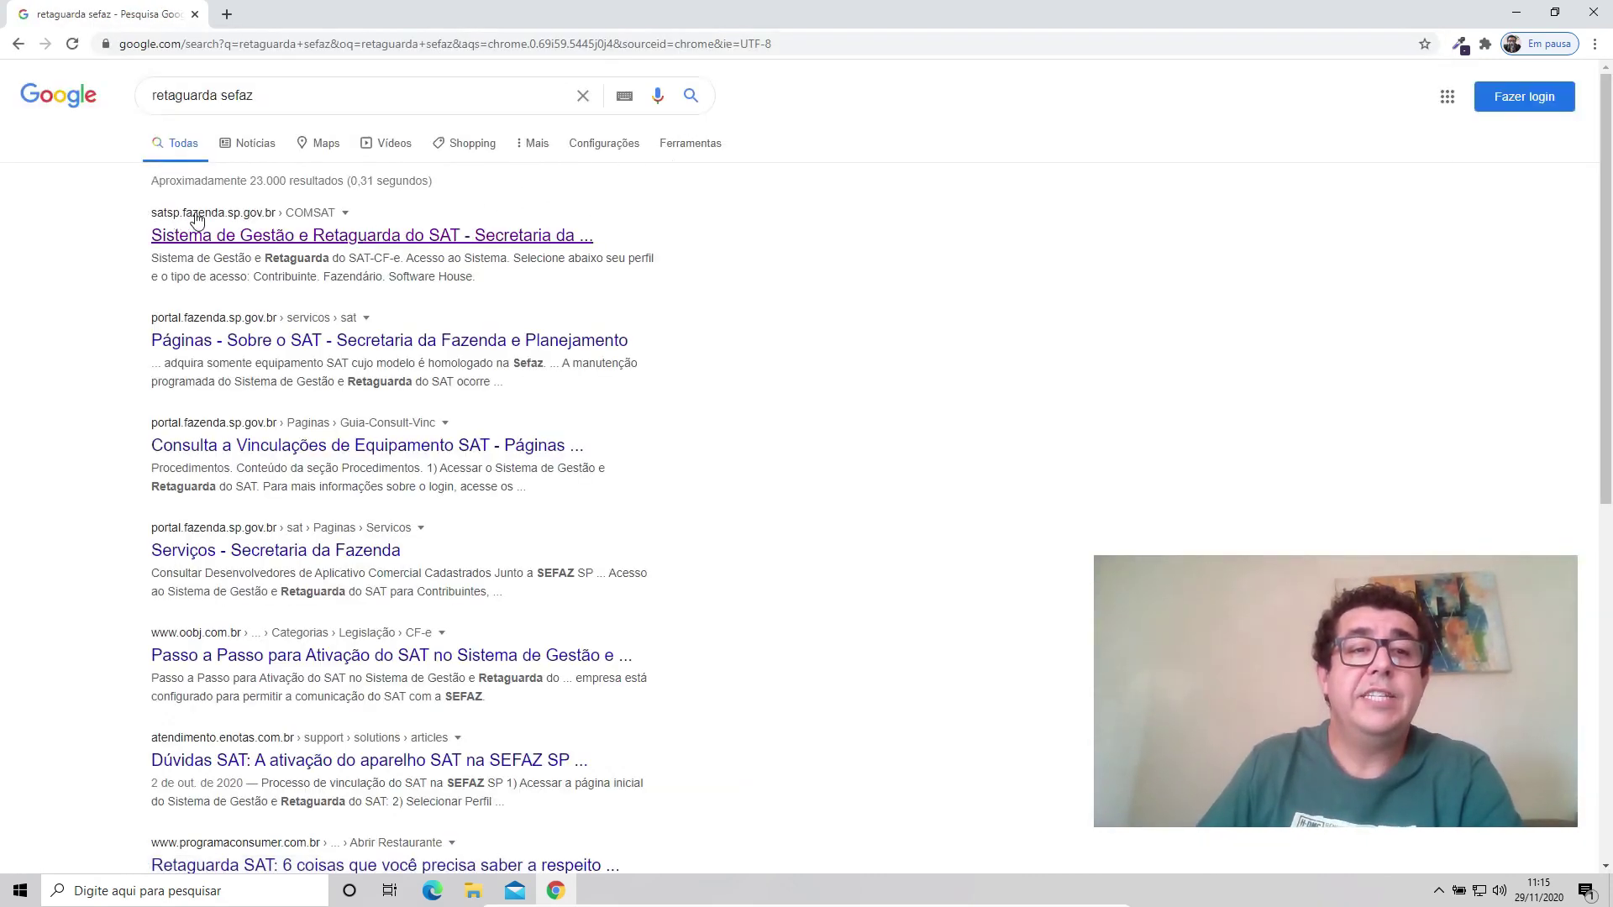
pyautogui.click(307, 237)
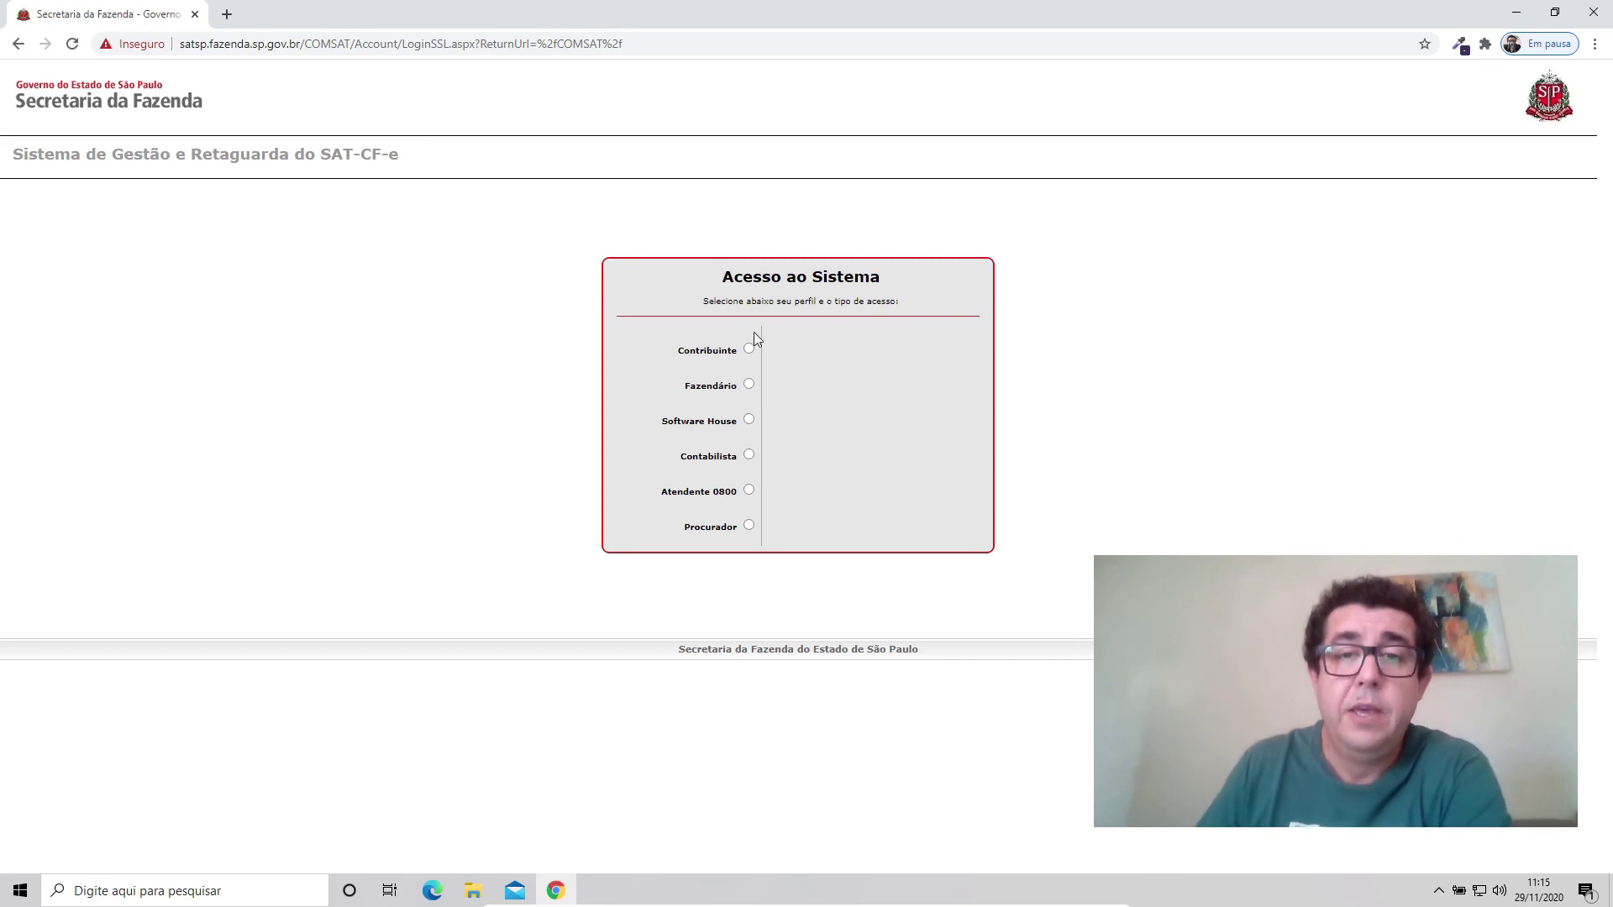
# Log in with the company digital certificate under the Software House profile.
pyautogui.click(751, 420)
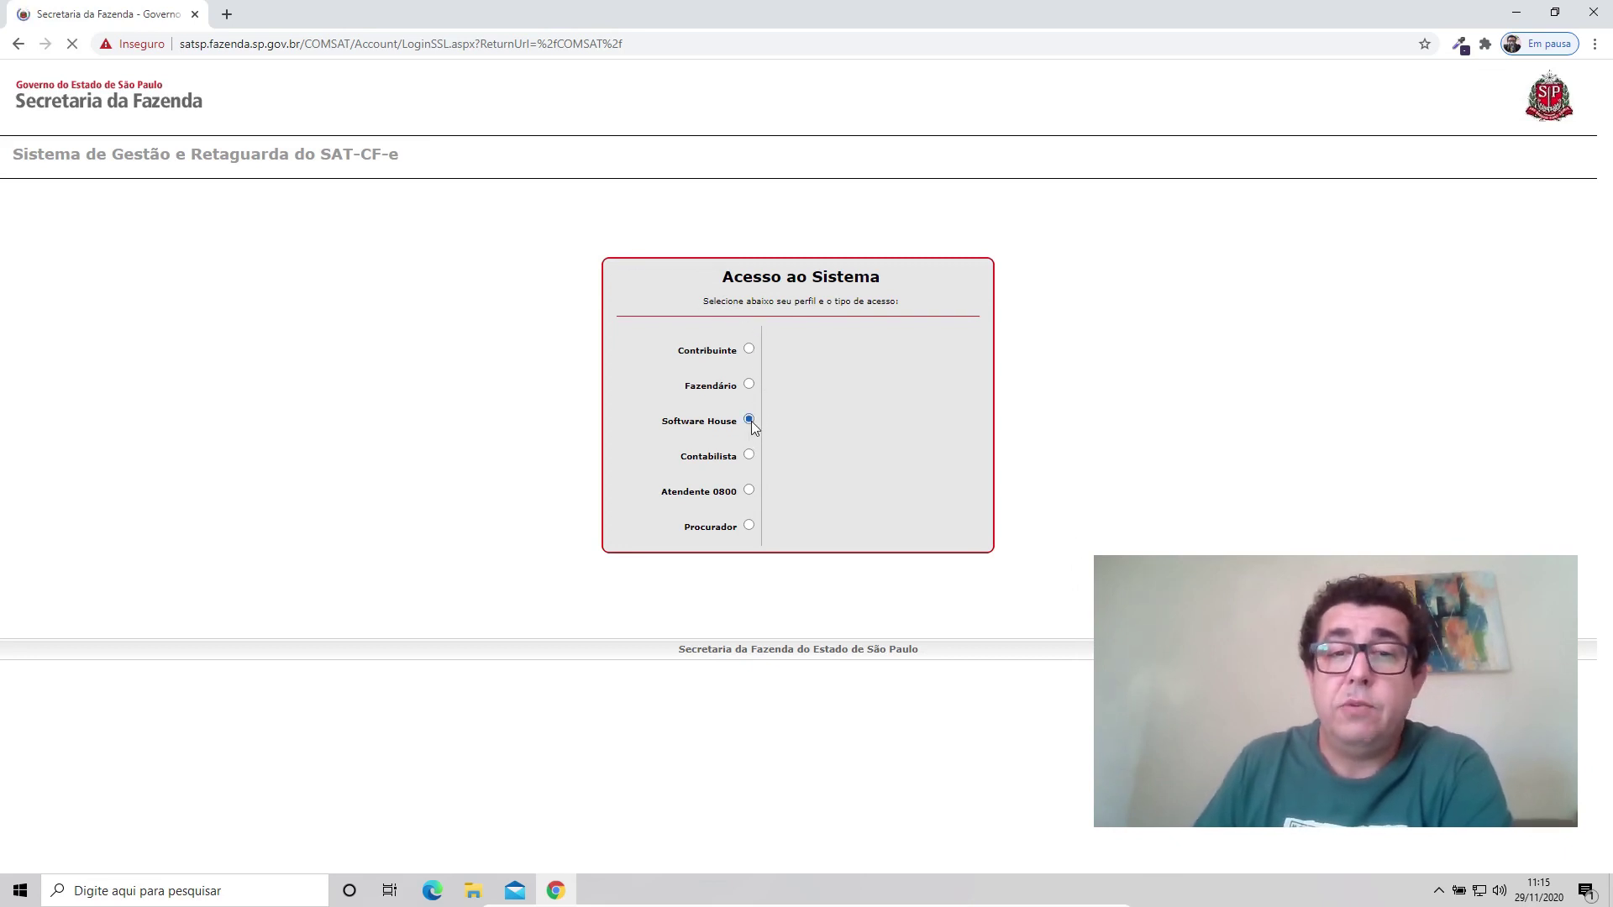
pyautogui.click(890, 397)
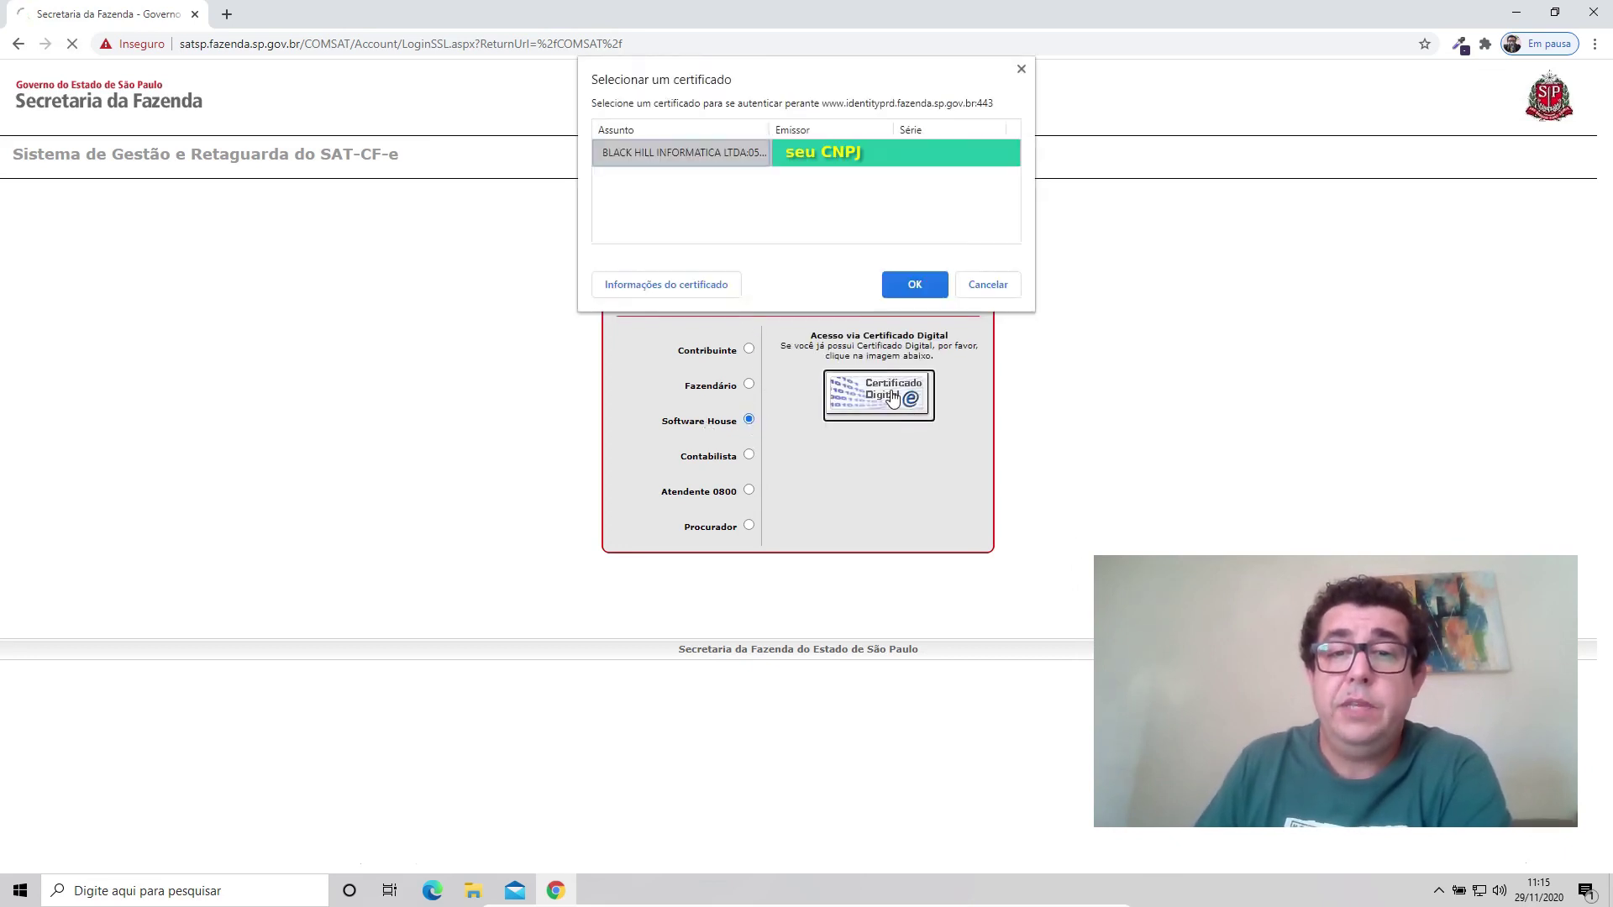
pyautogui.click(895, 284)
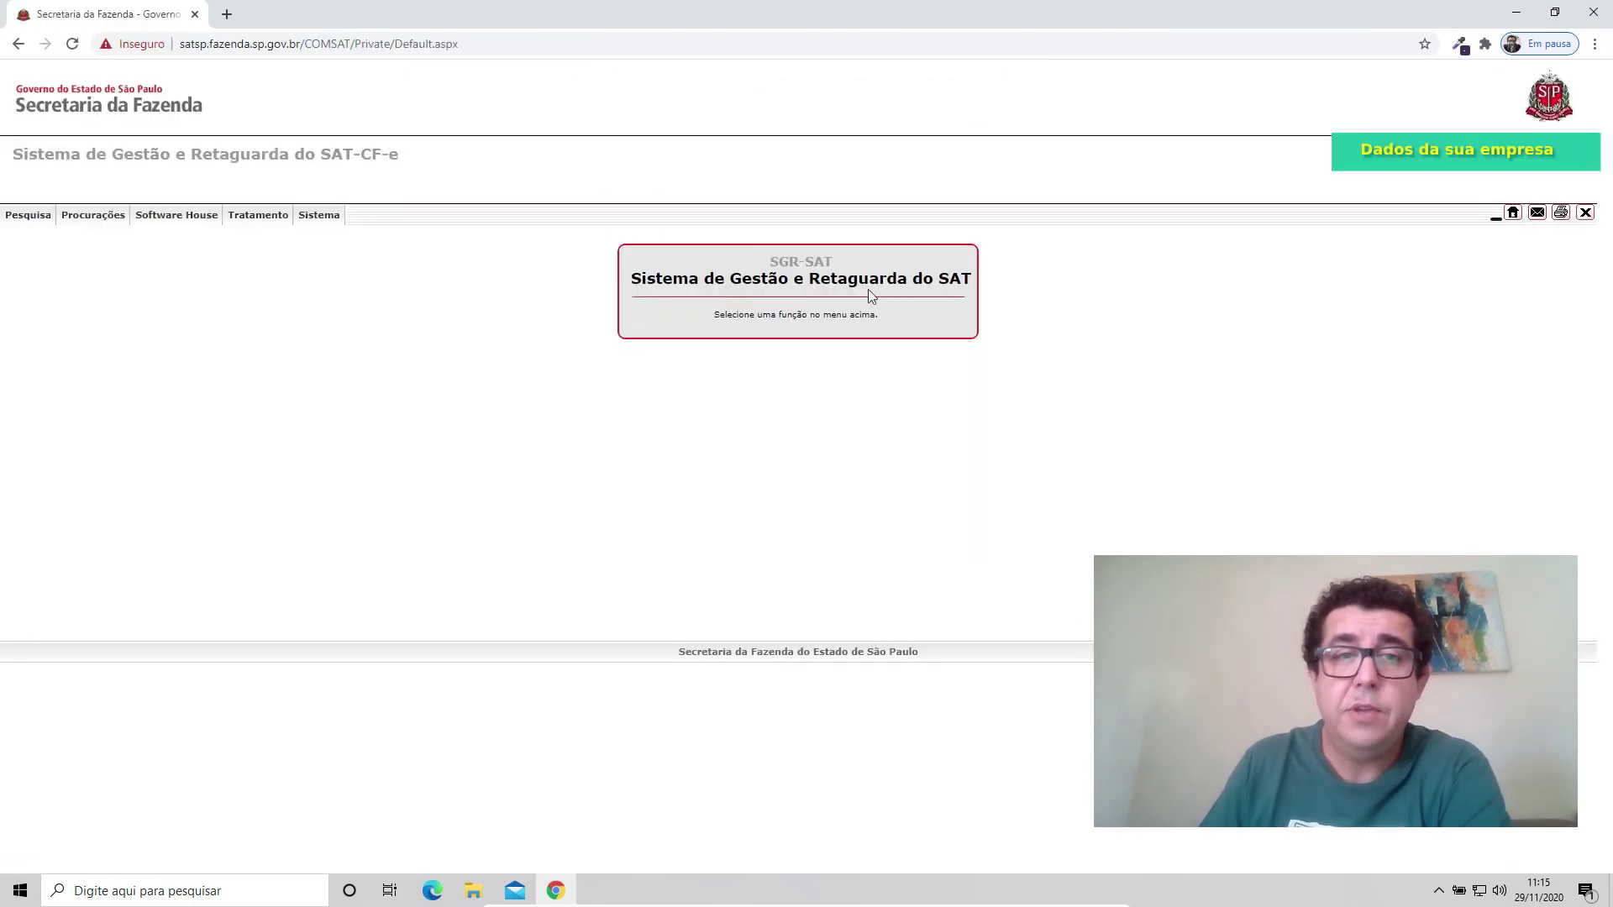
# Open Software House > Cadastro da Empresa > Alterar.
pyautogui.moveTo(164, 221)
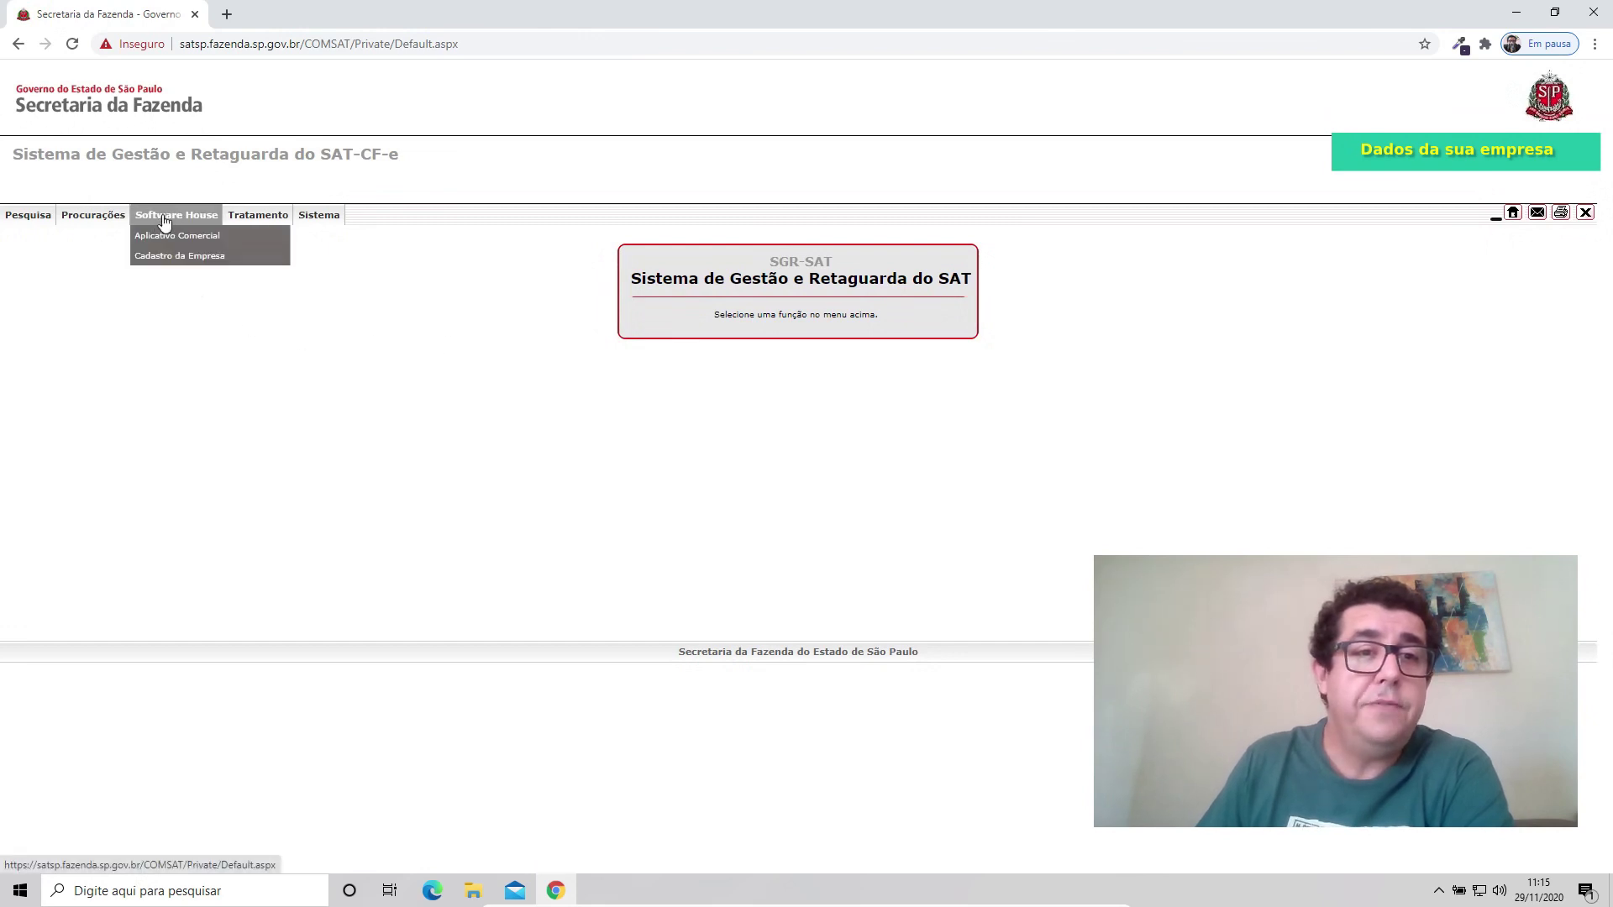
pyautogui.moveTo(168, 257)
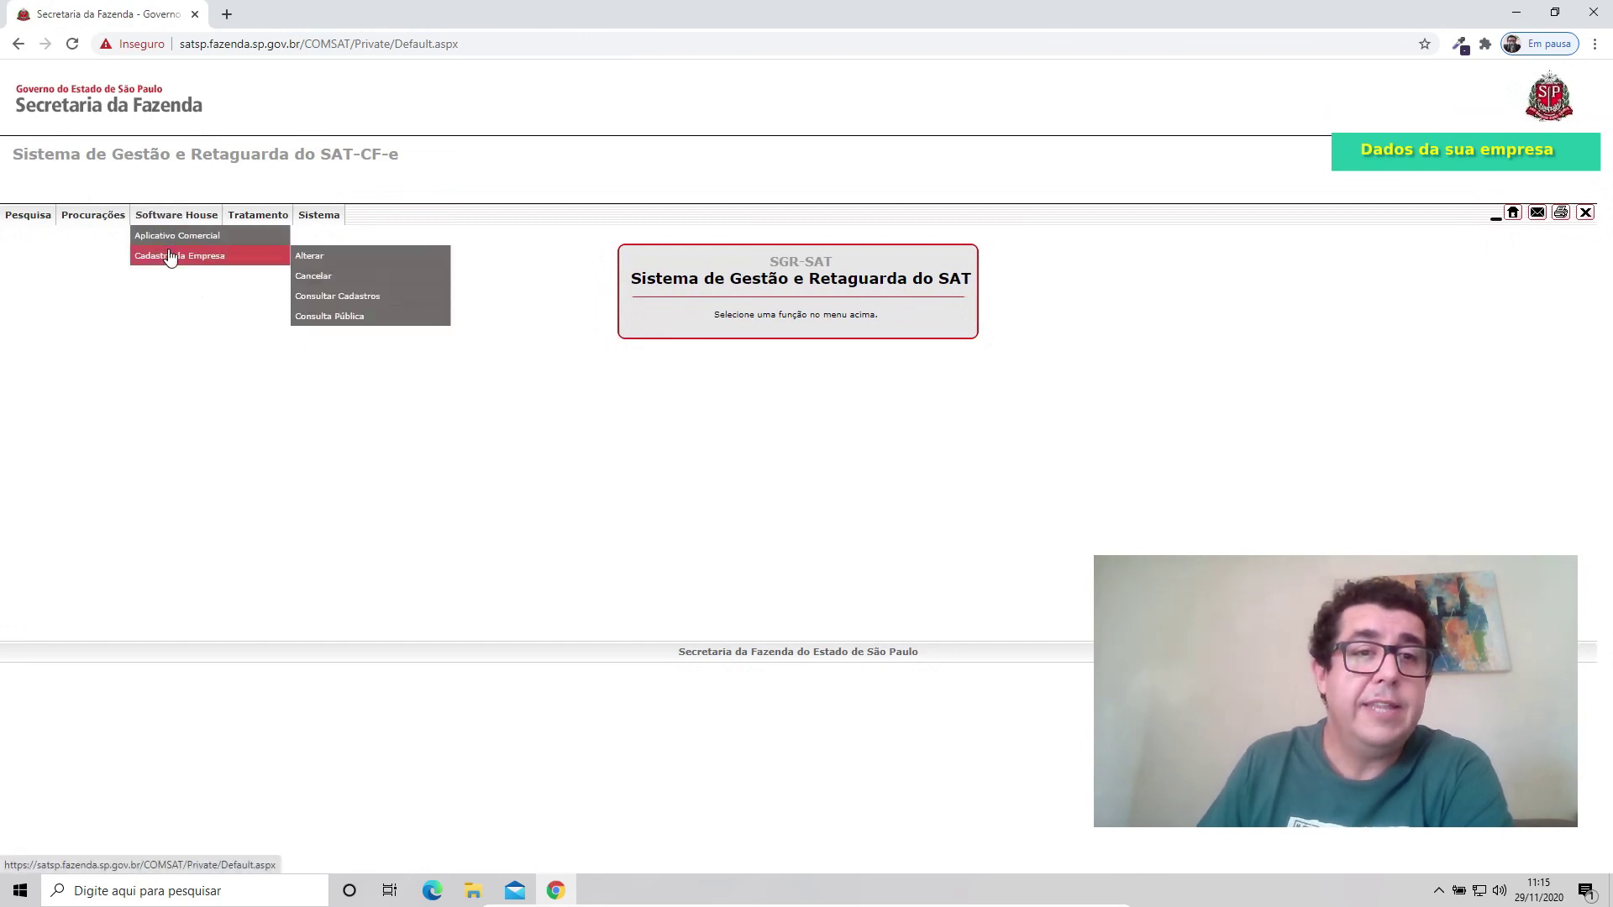
pyautogui.click(332, 260)
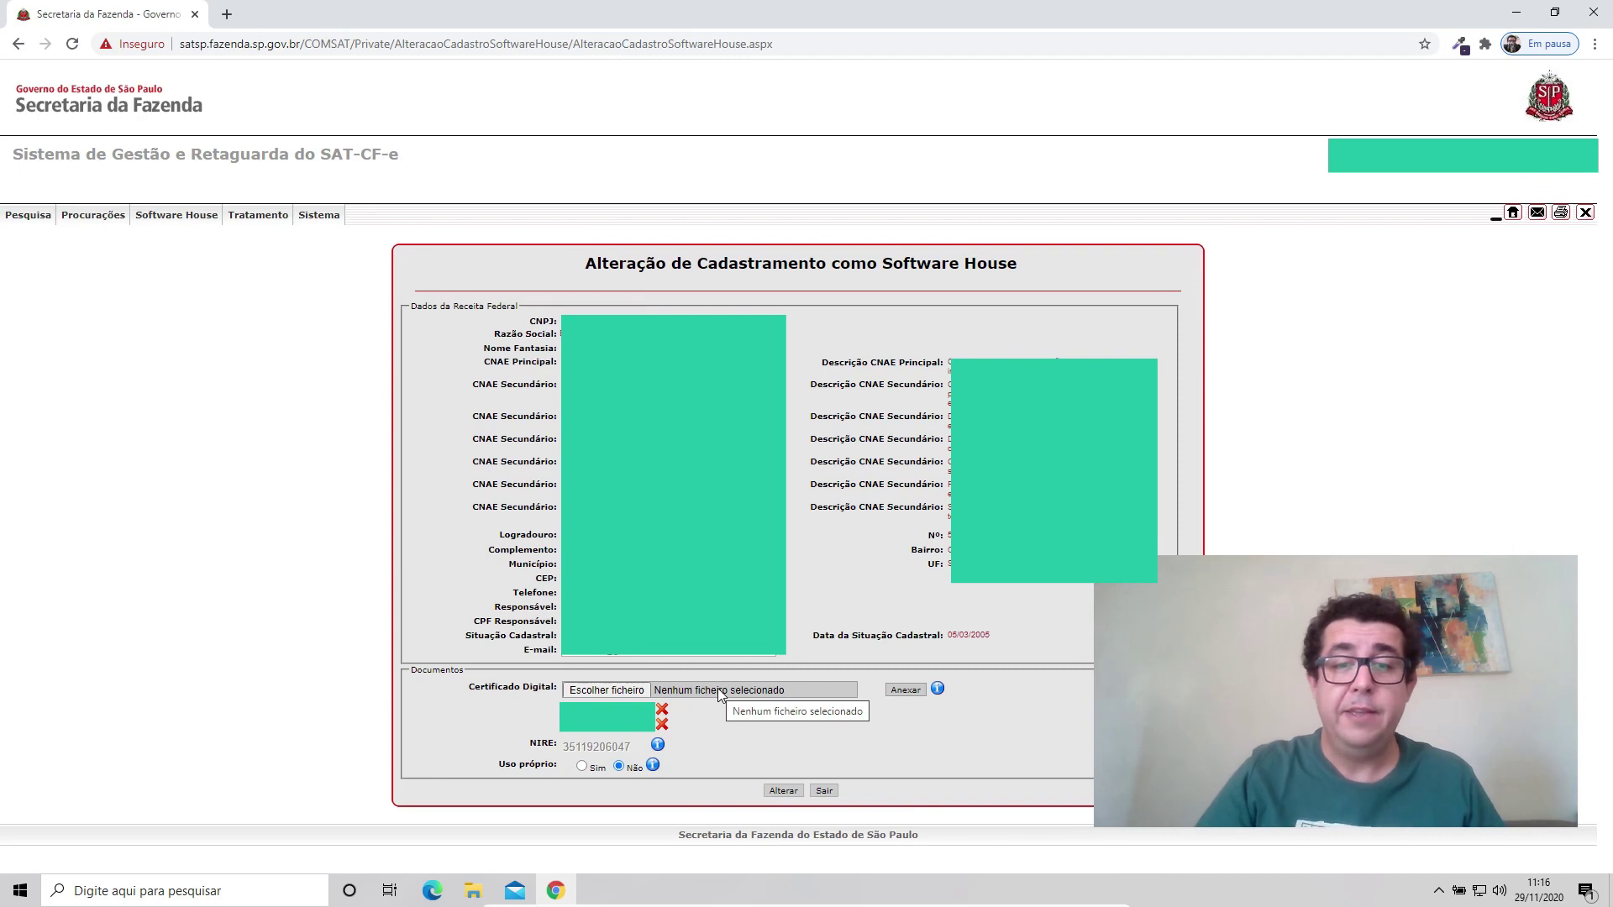
# Attach the .pfx from Desktop\Certificado Digital to the Certificado Digital field, then close Chrome.
pyautogui.click(718, 693)
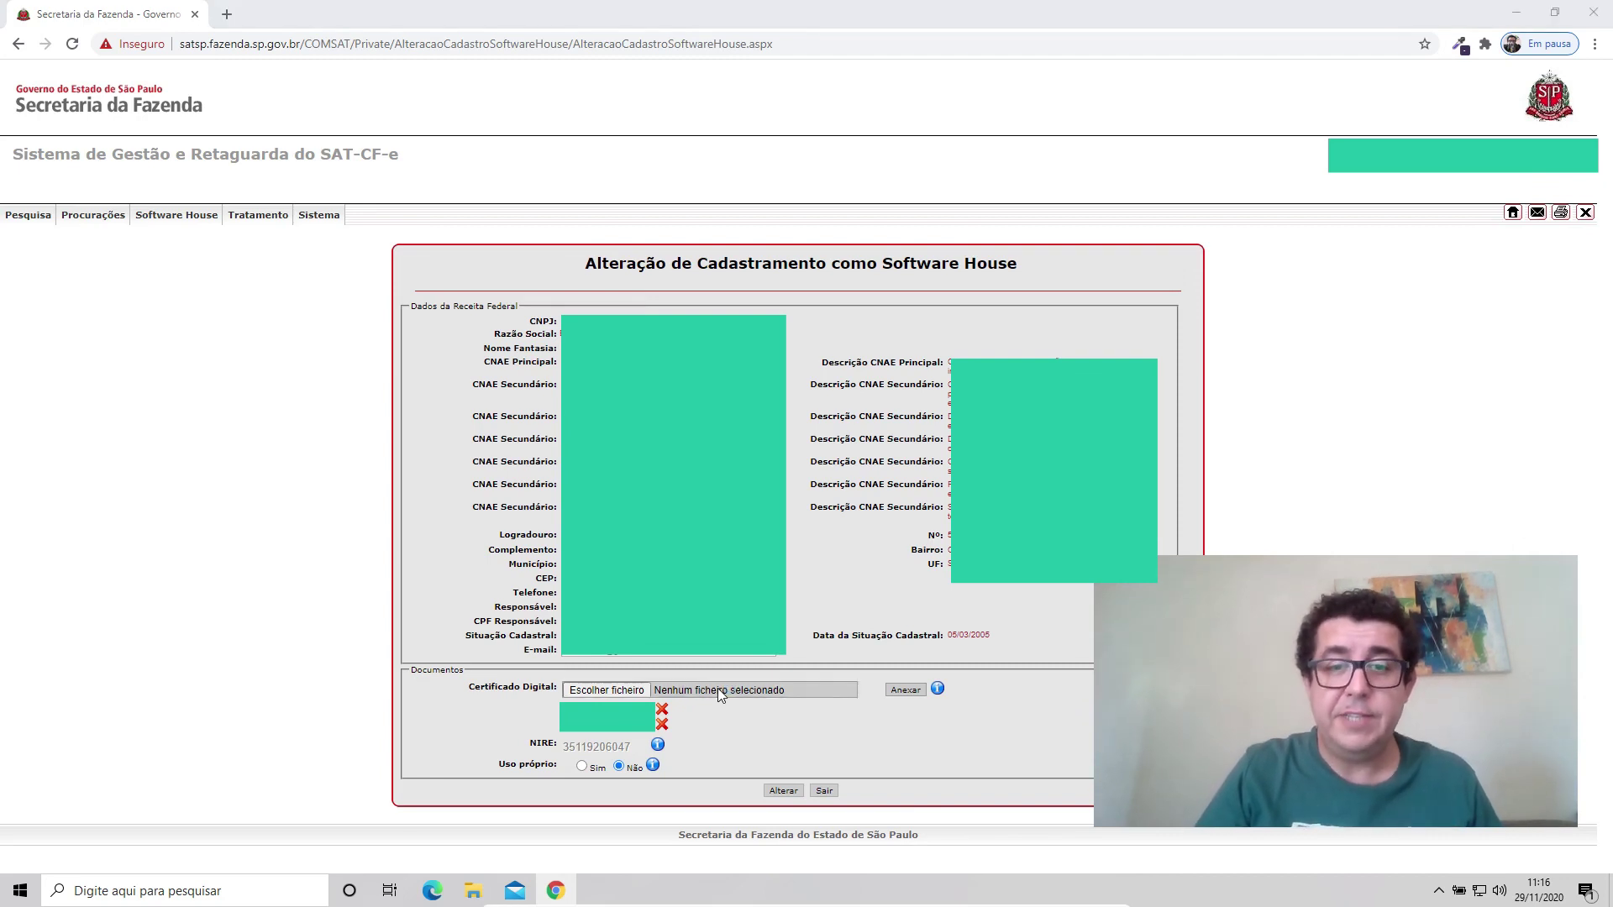
pyautogui.scroll(3, 74, 193)
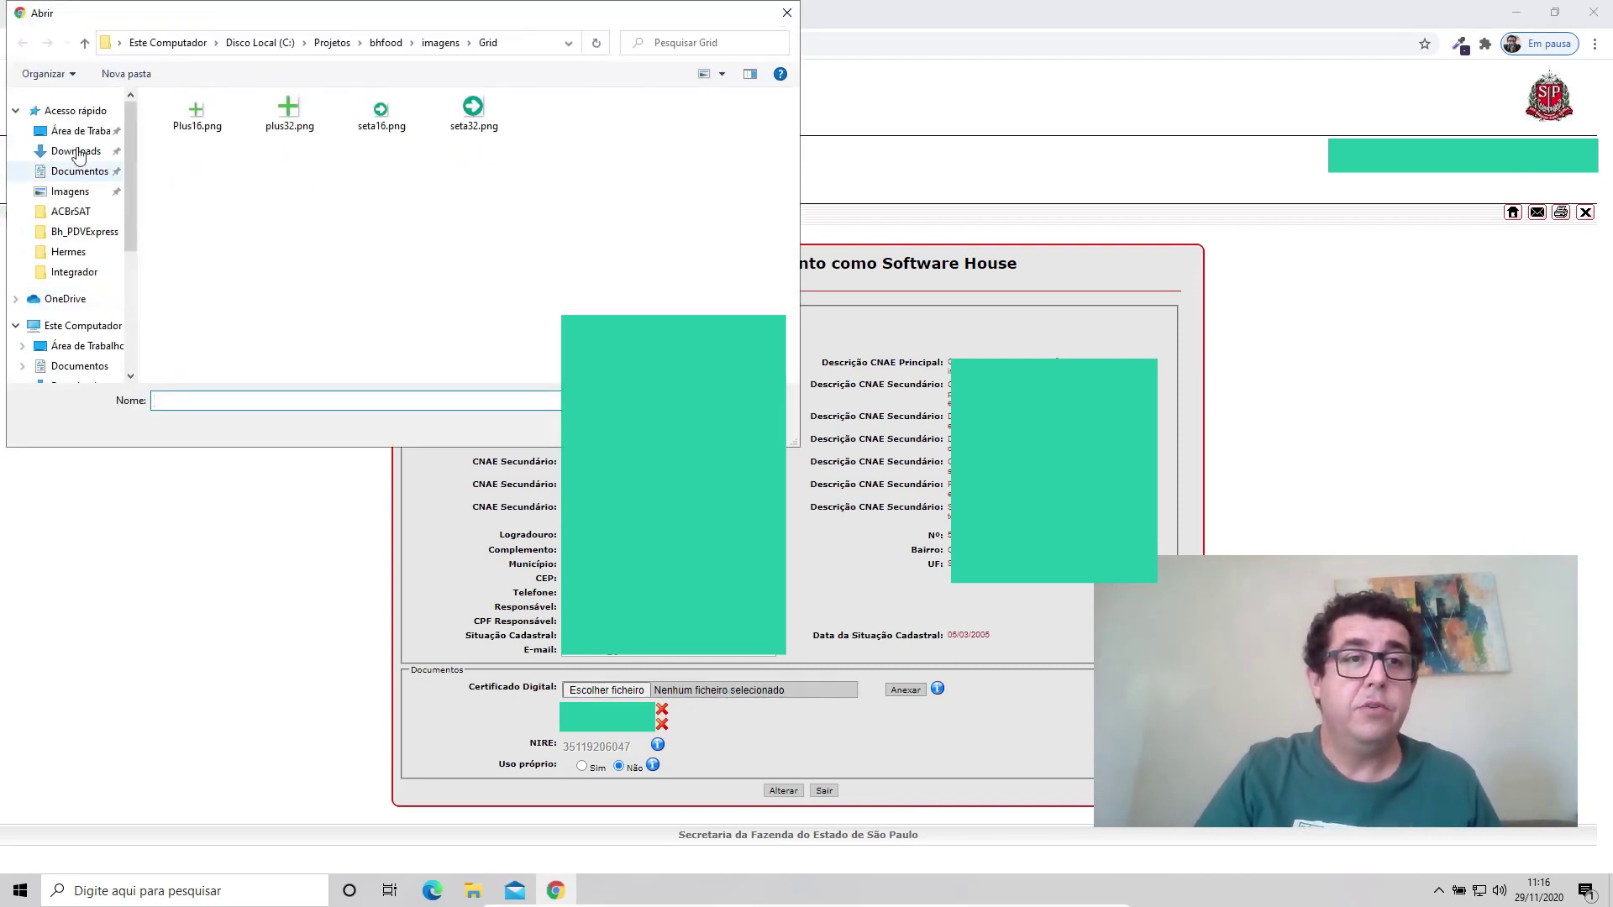
pyautogui.click(42, 126)
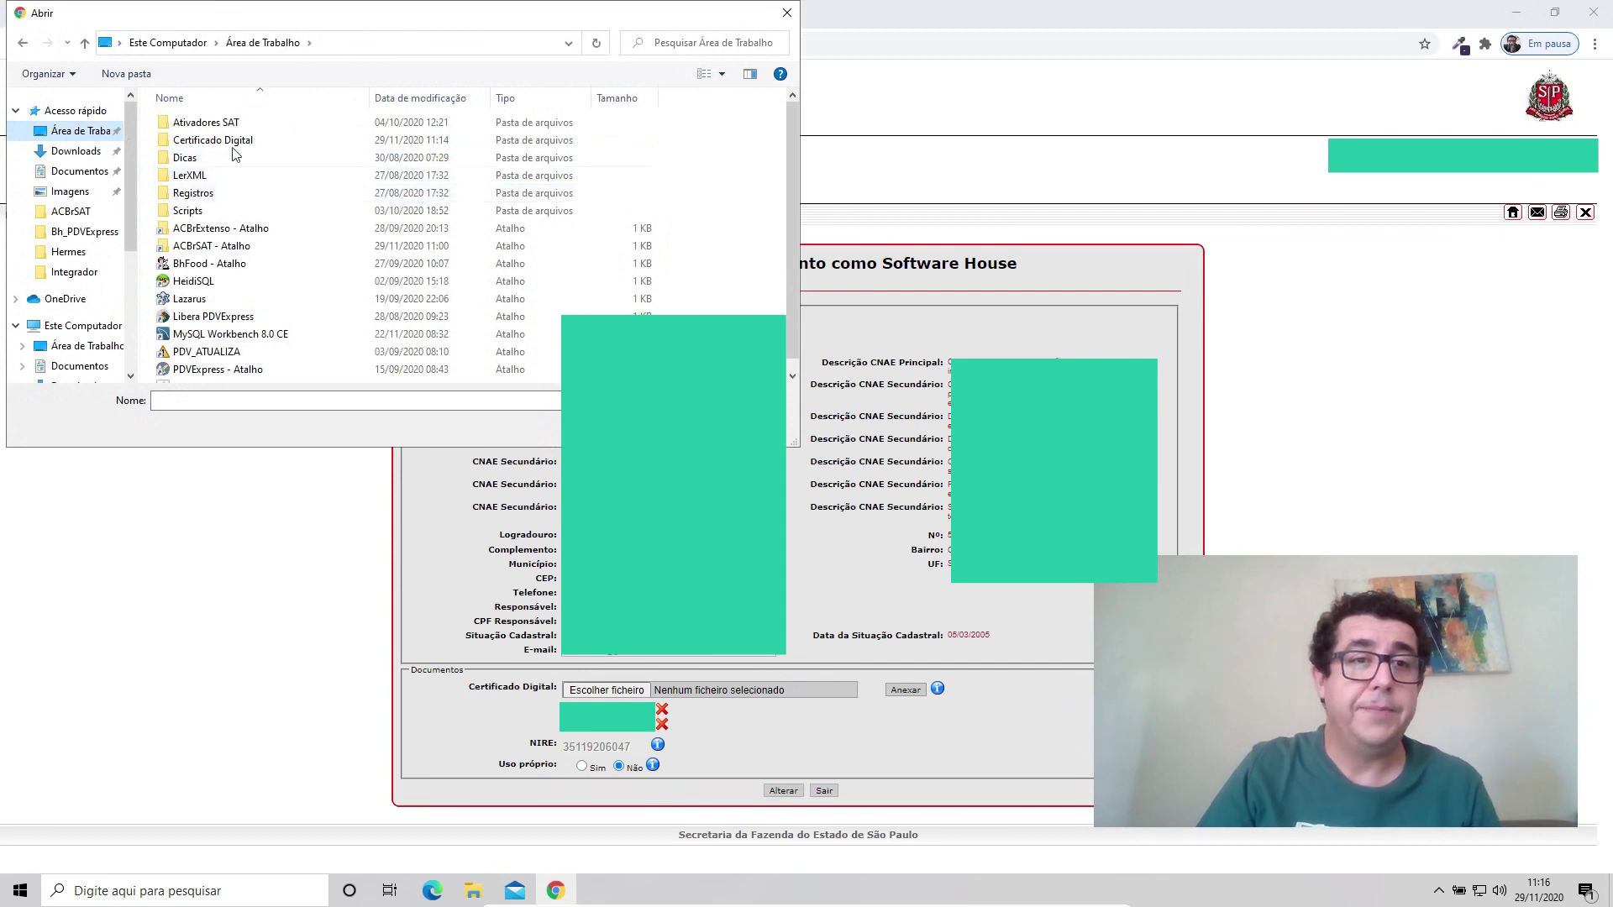
pyautogui.doubleClick(239, 140)
pyautogui.click(250, 126)
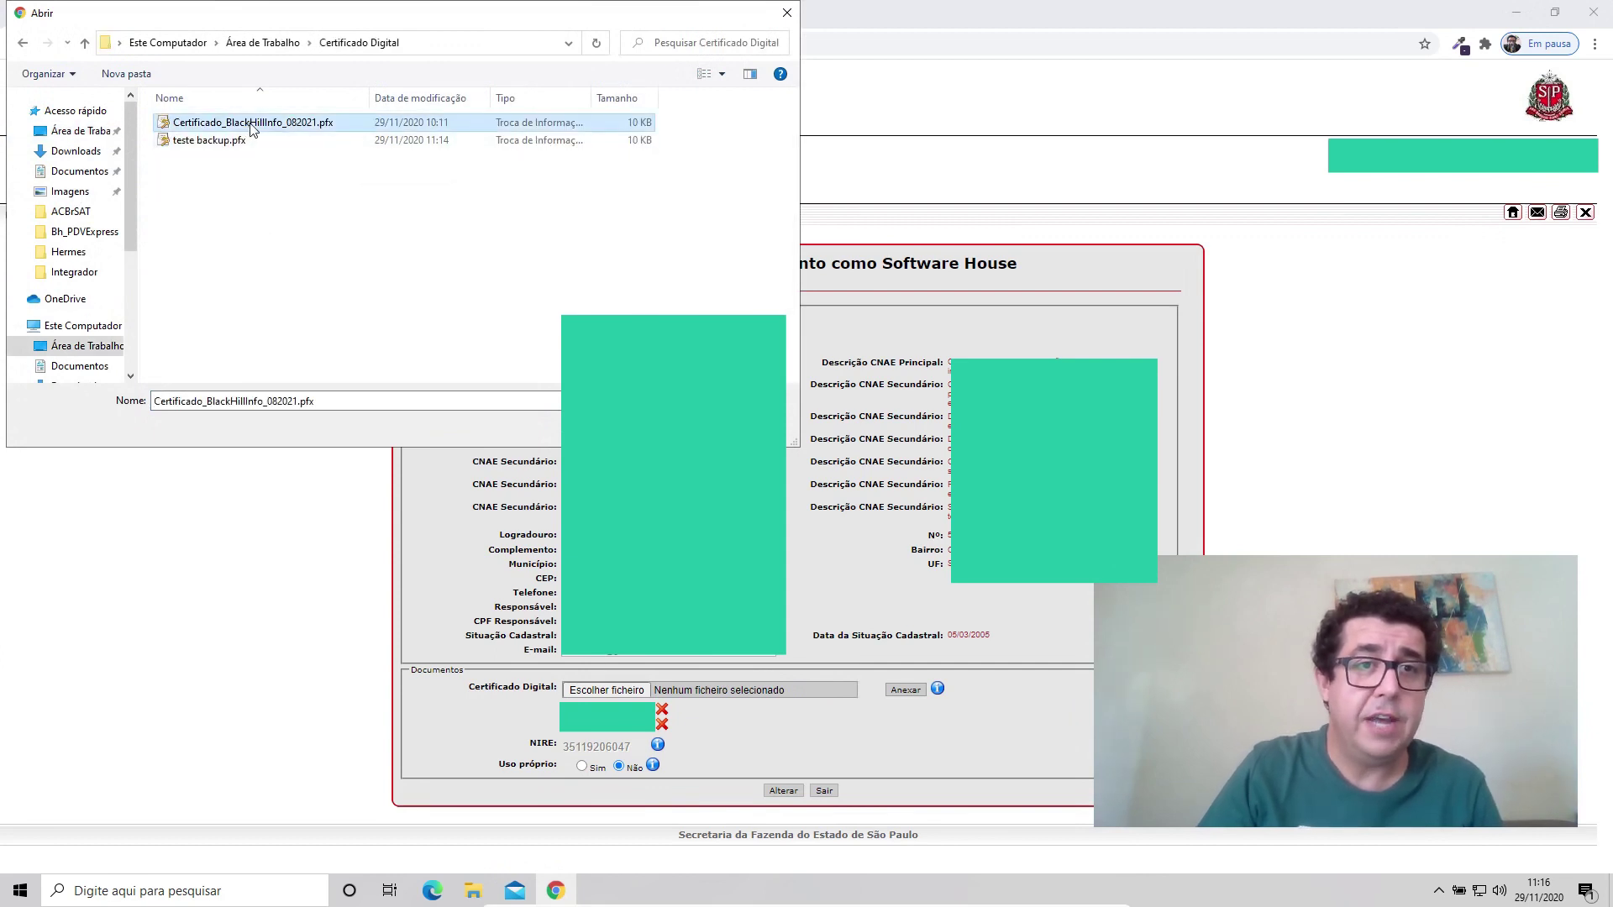
pyautogui.press('Return')
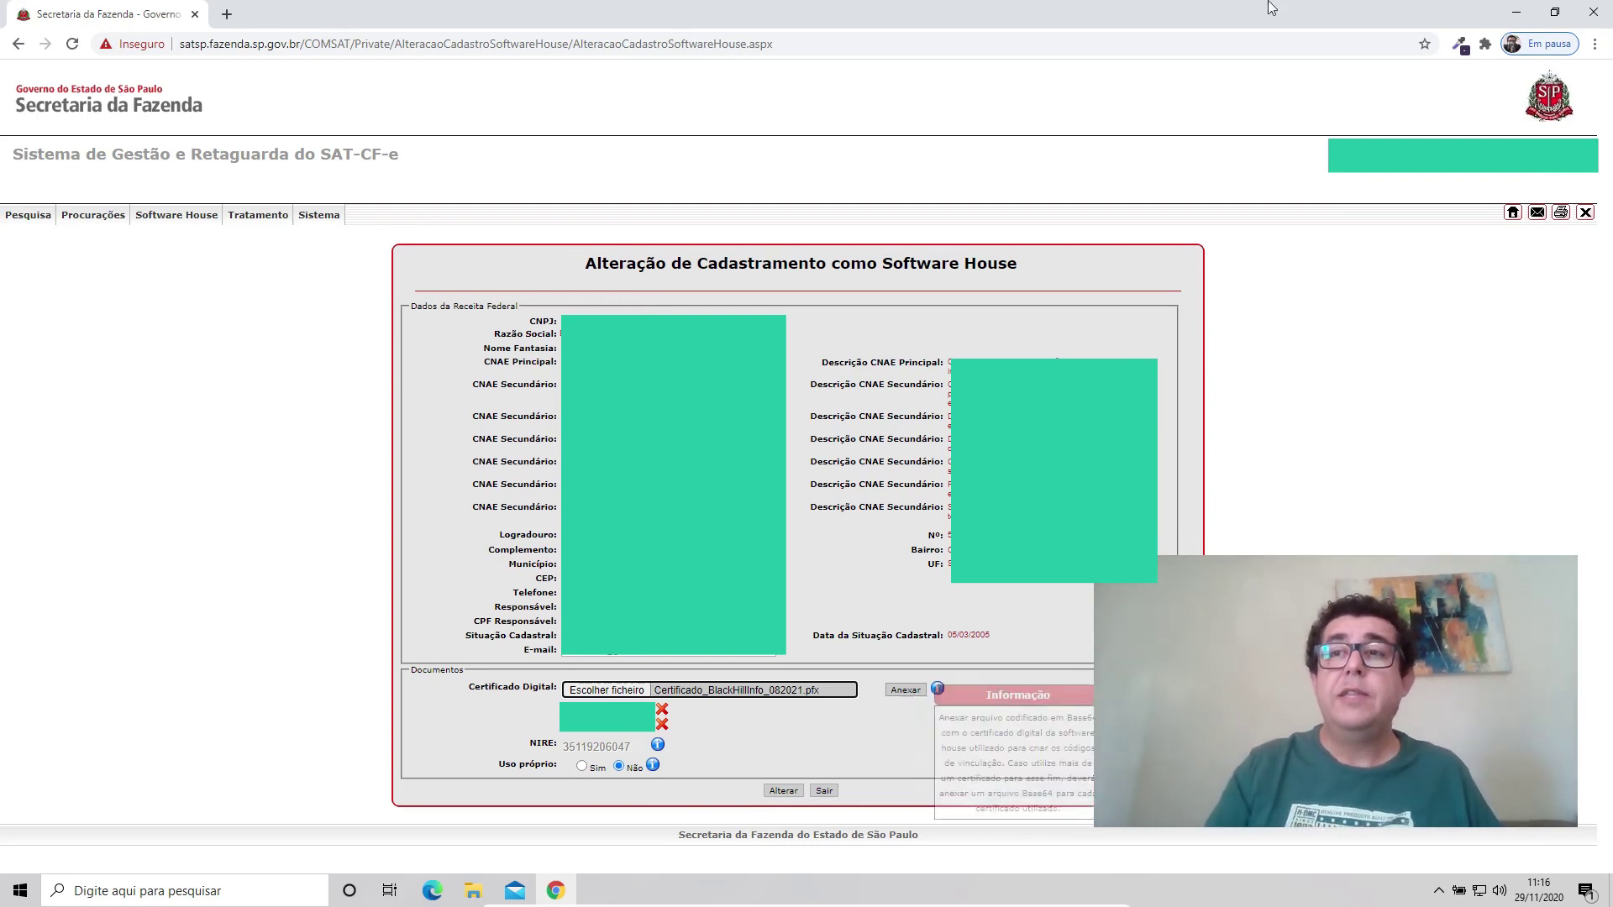
pyautogui.click(1593, 12)
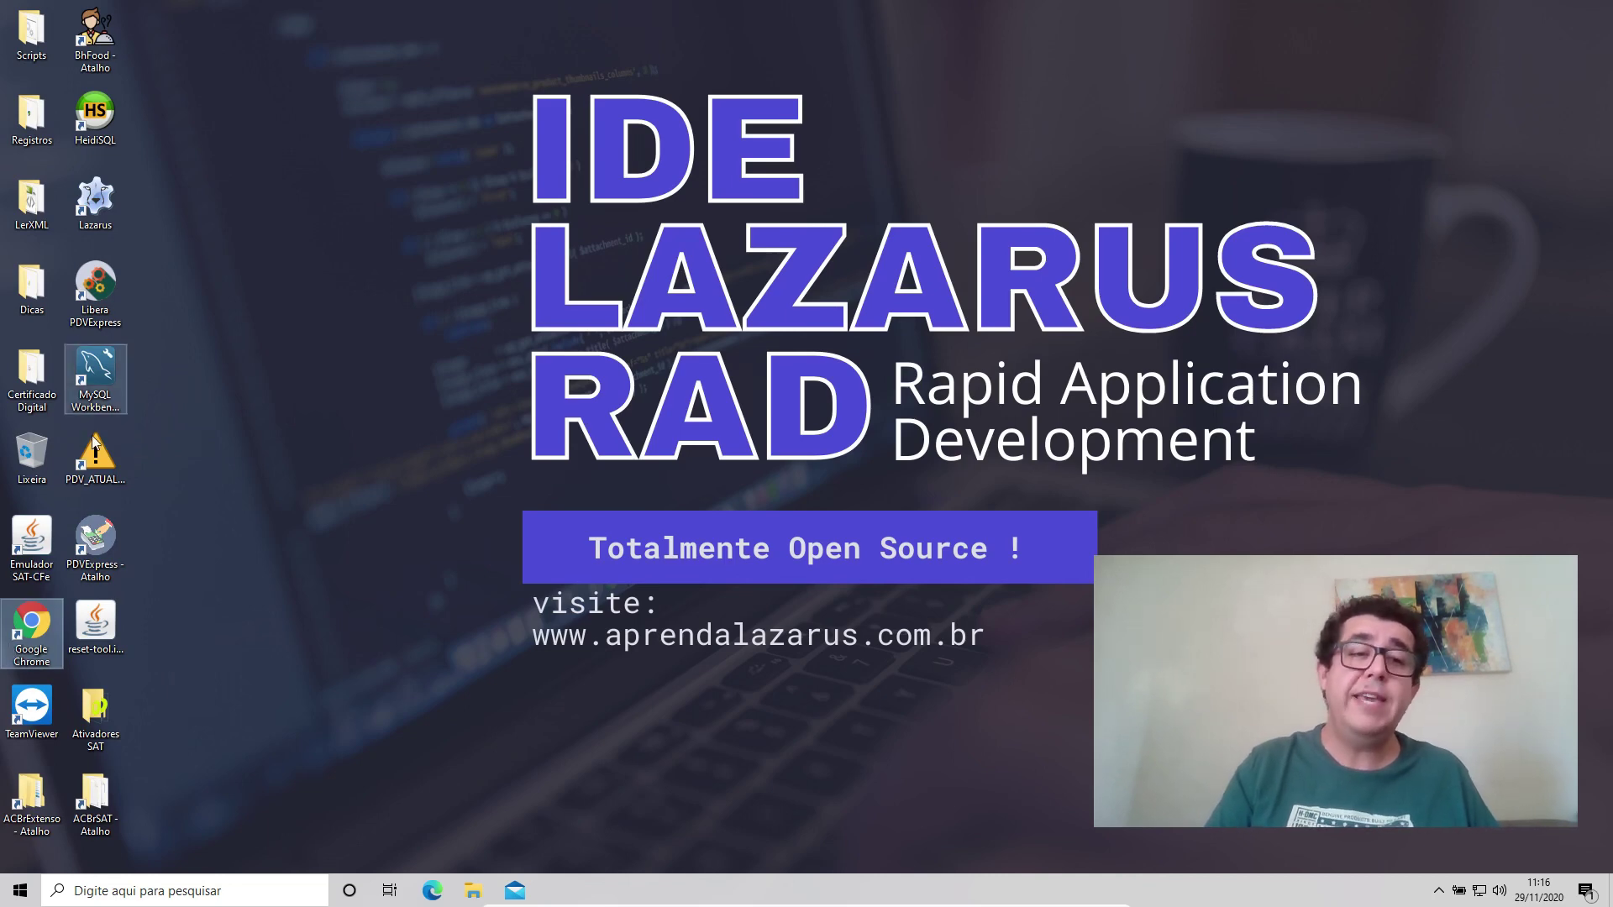
# Launch Chrome, search 'retaguarda sefaz sat' and open the SGR-SAT portal.
pyautogui.doubleClick(38, 617)
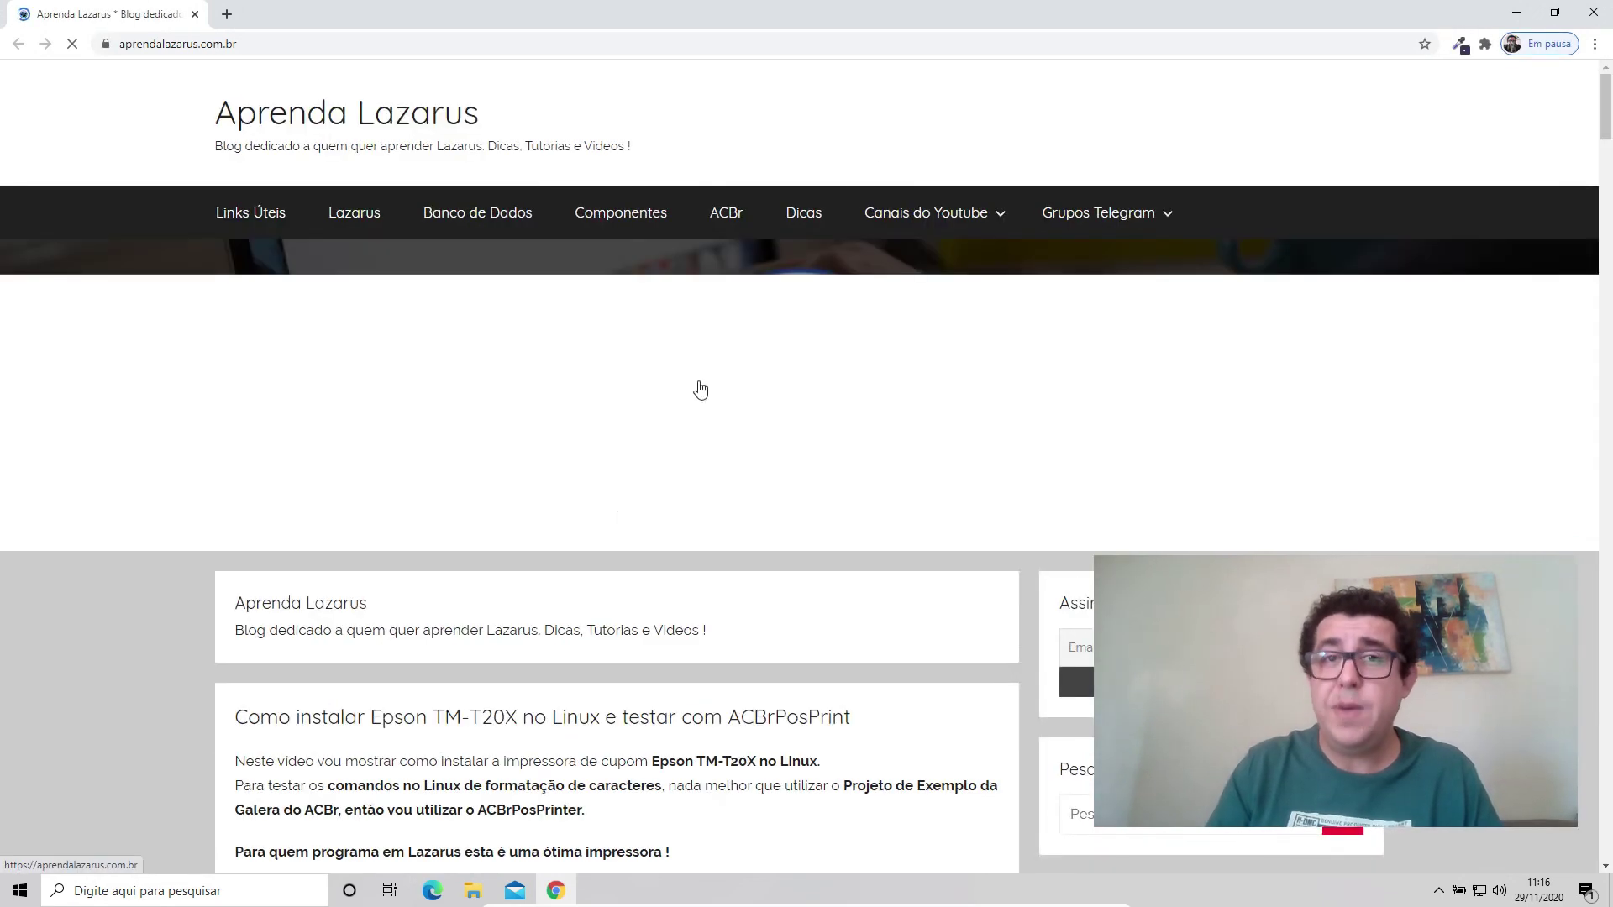
pyautogui.click(904, 45)
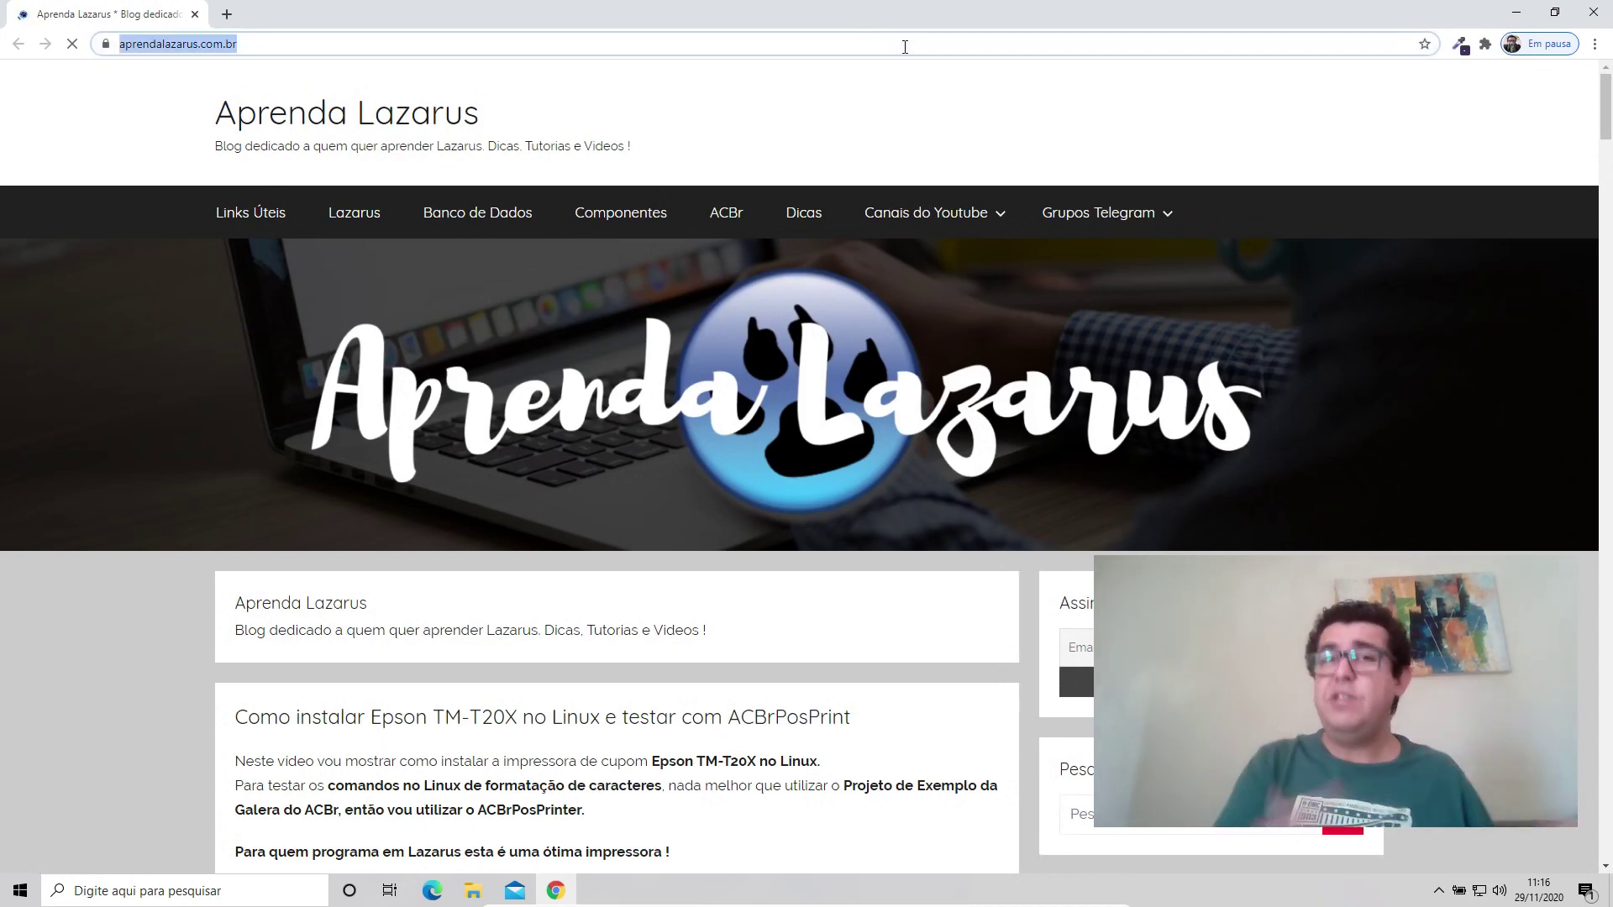
pyautogui.write('retaguarda ')
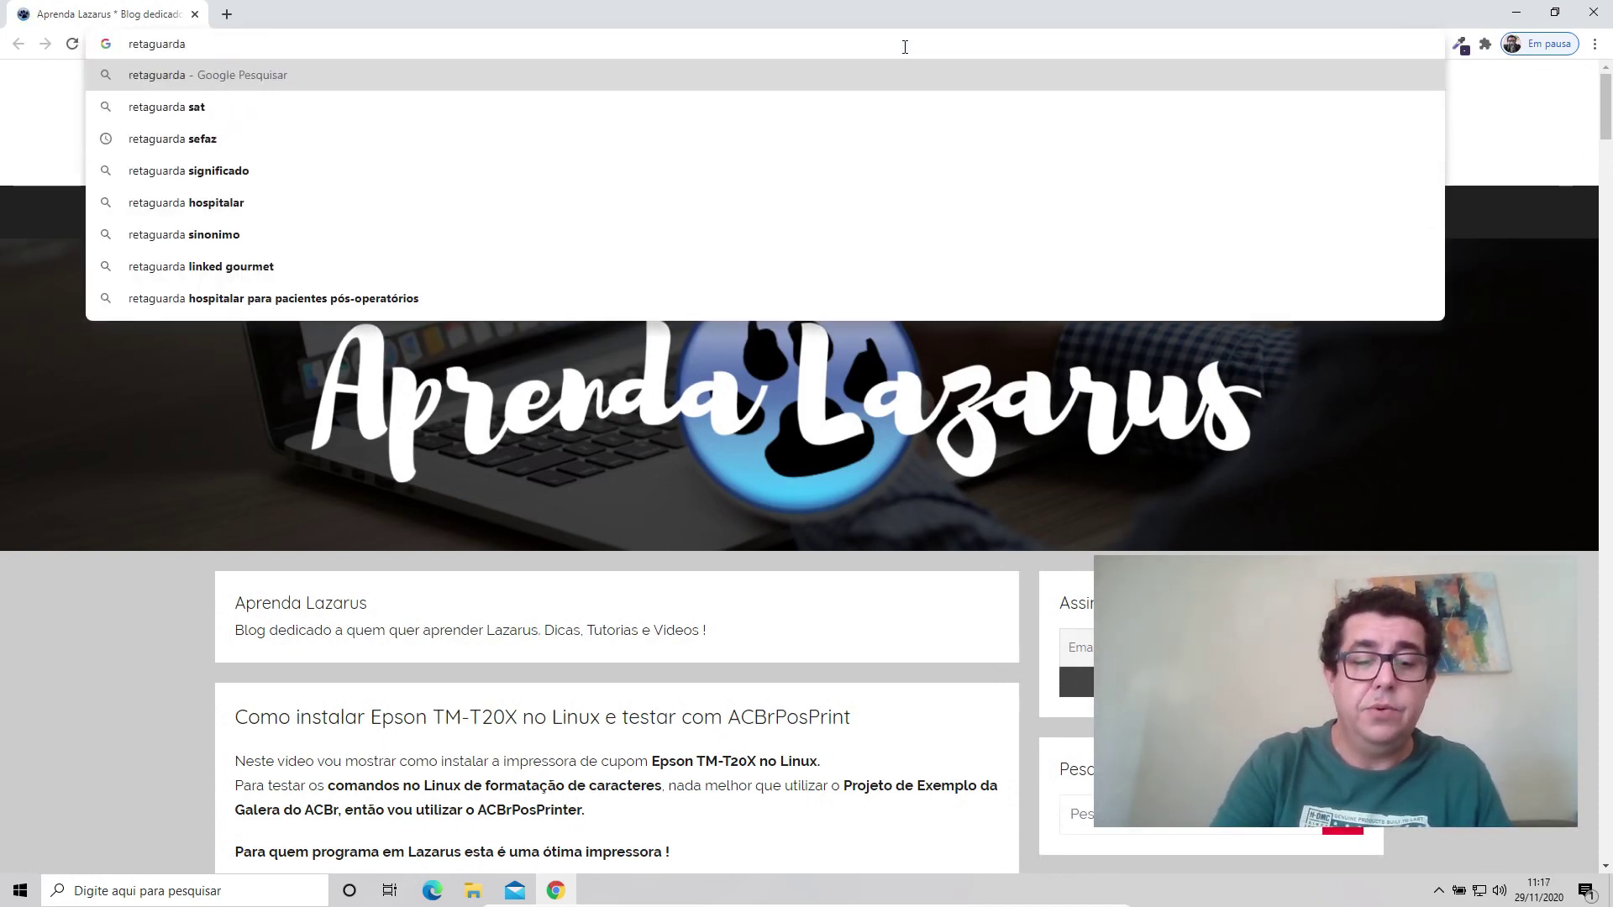
pyautogui.write('sefaz sat')
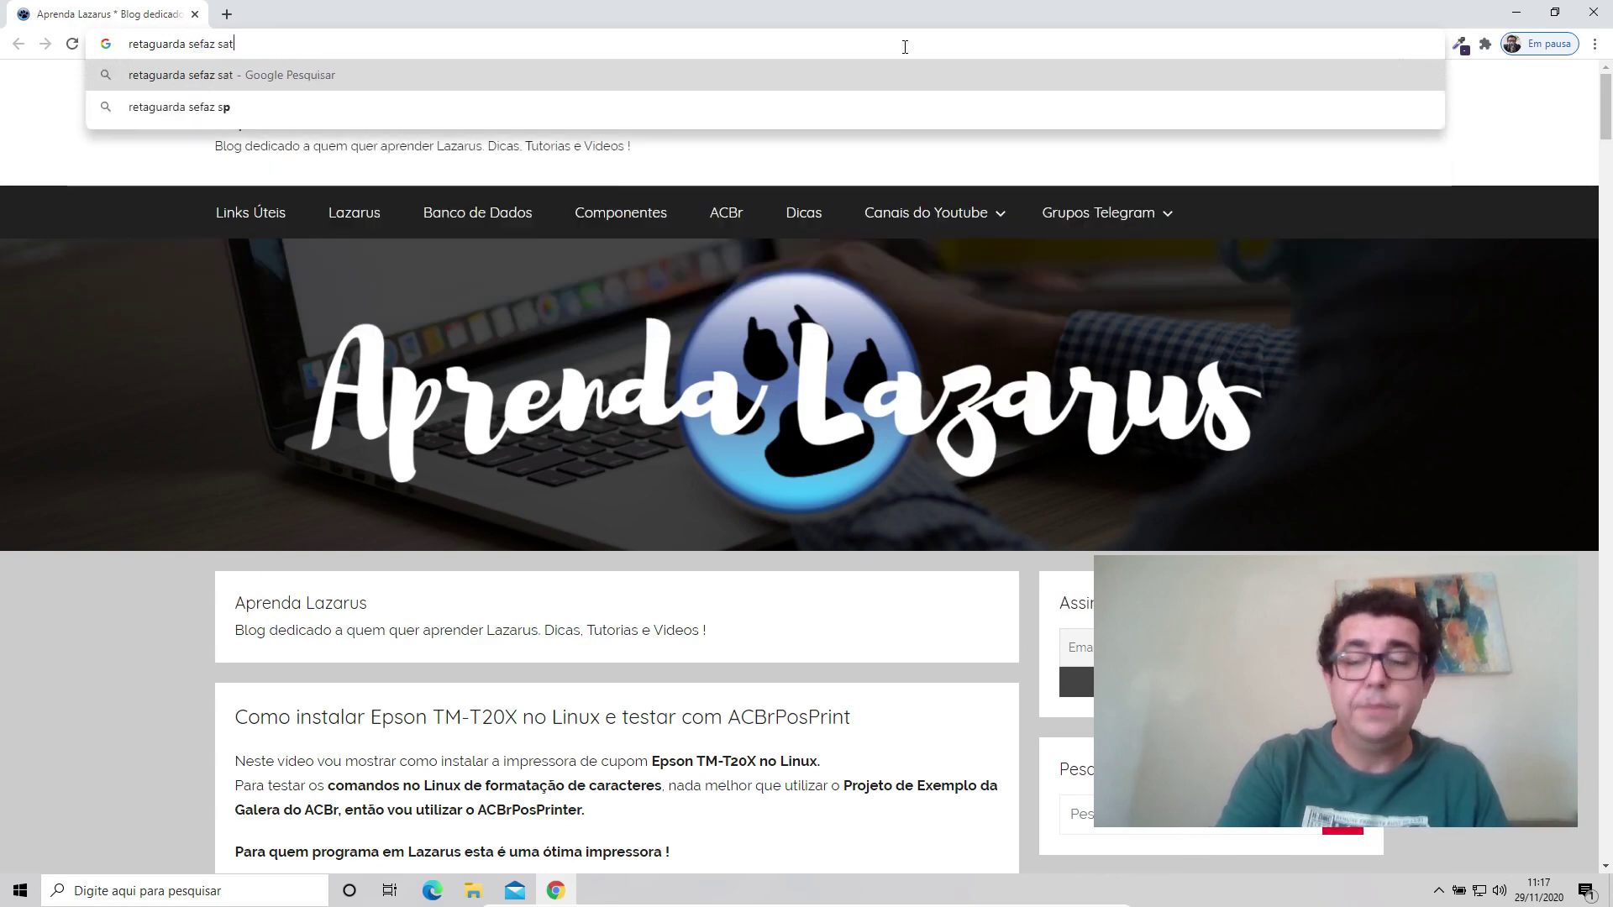
pyautogui.press('Return')
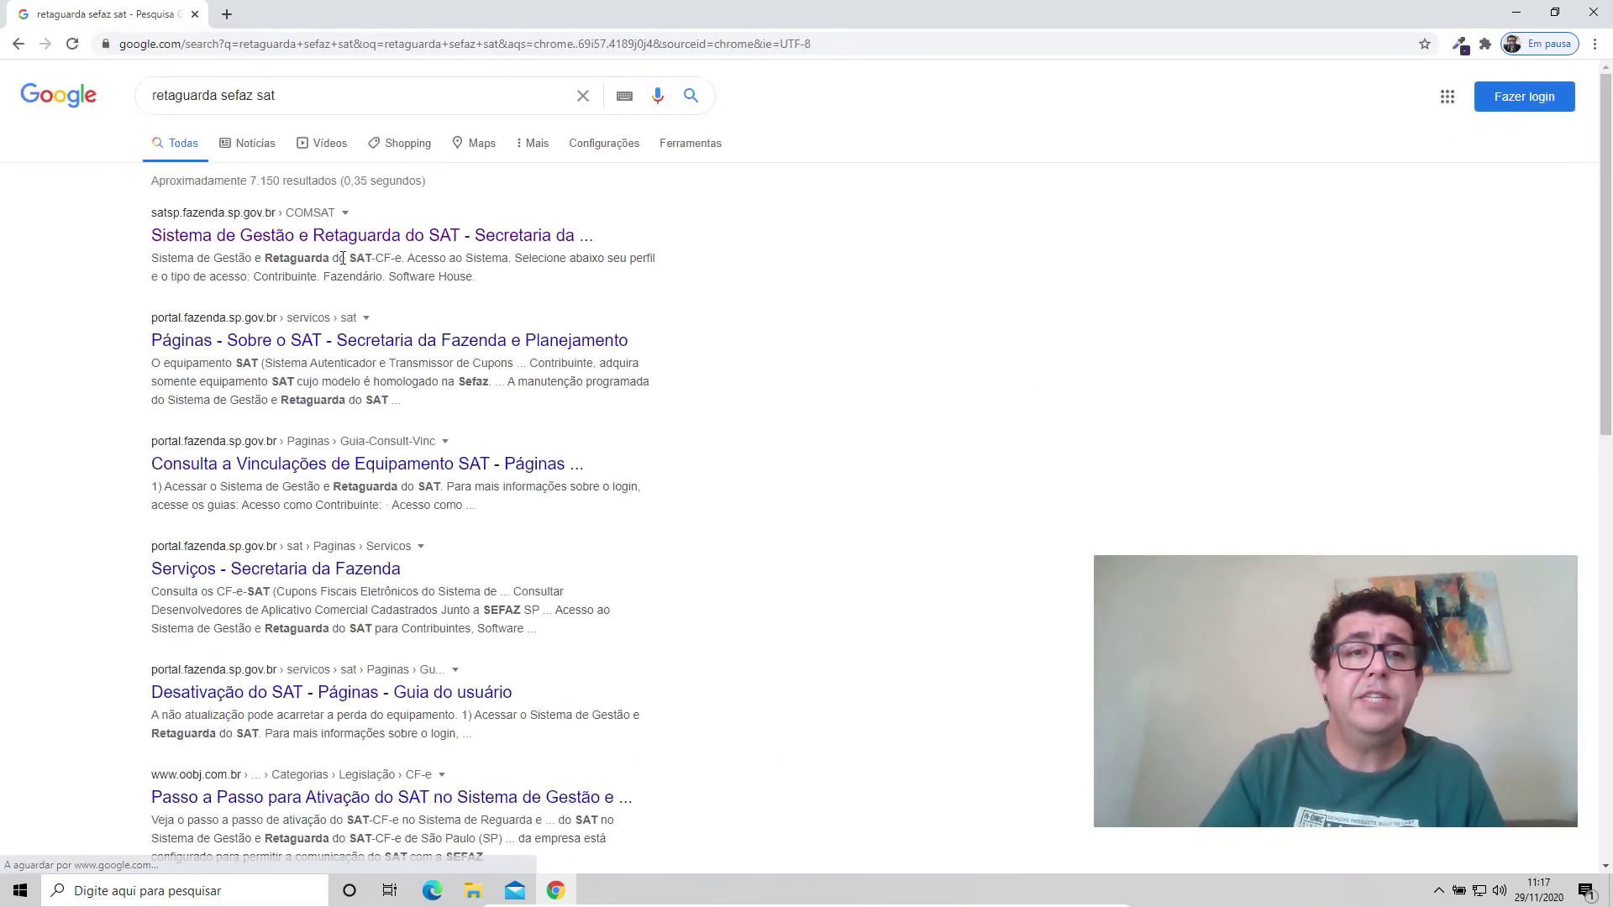
pyautogui.click(579, 237)
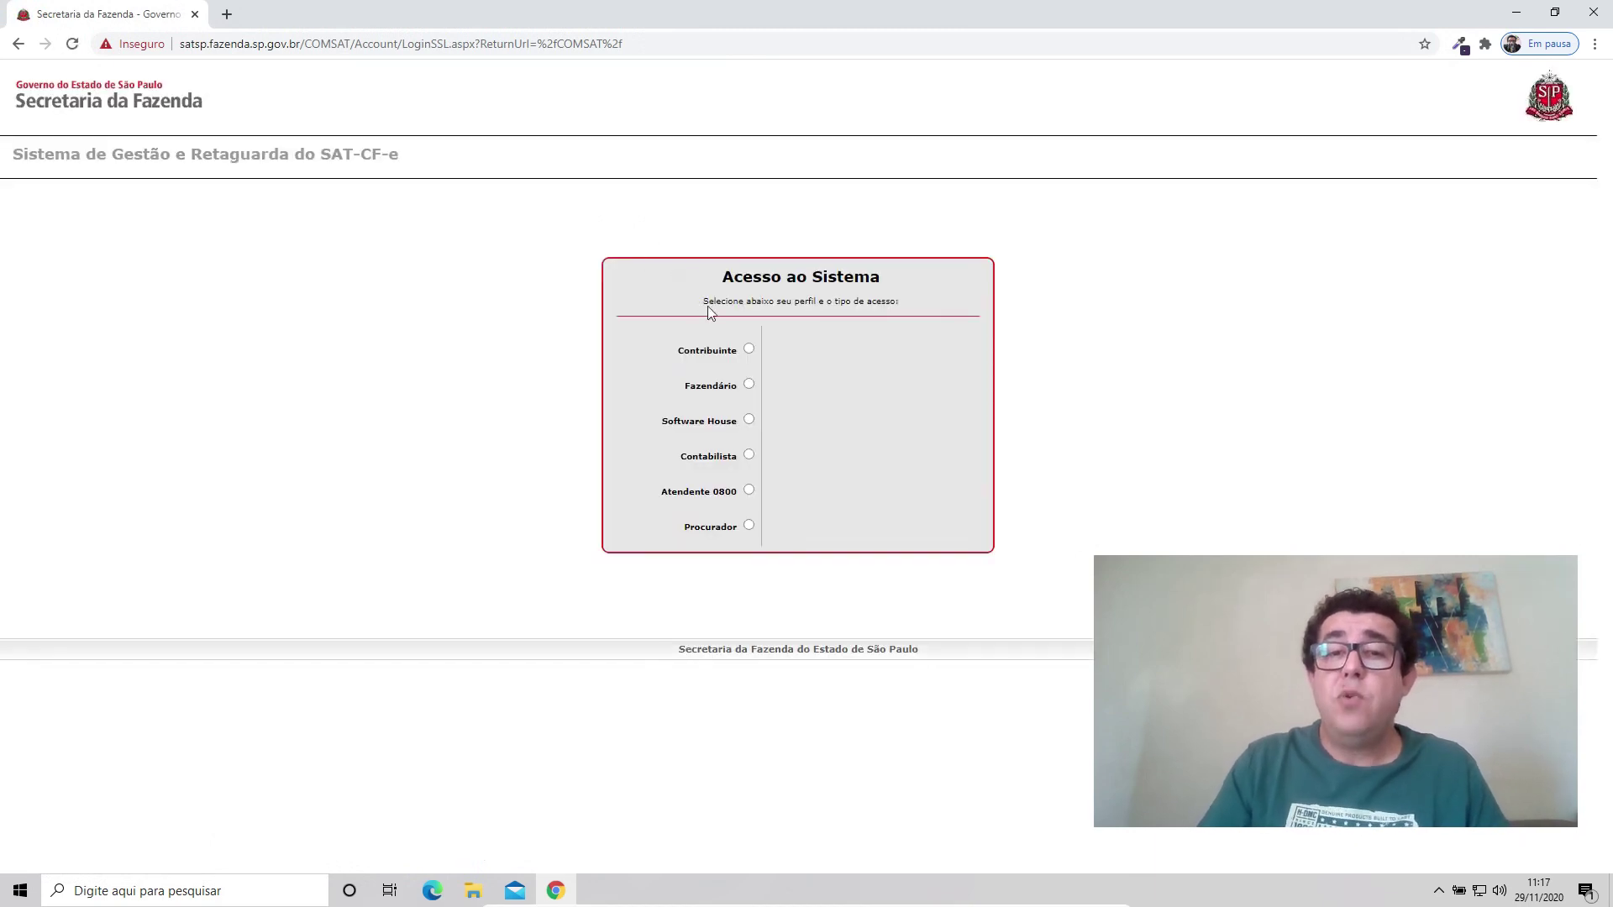
# Log in under the Contribuinte profile using the digital certificate.
pyautogui.click(749, 351)
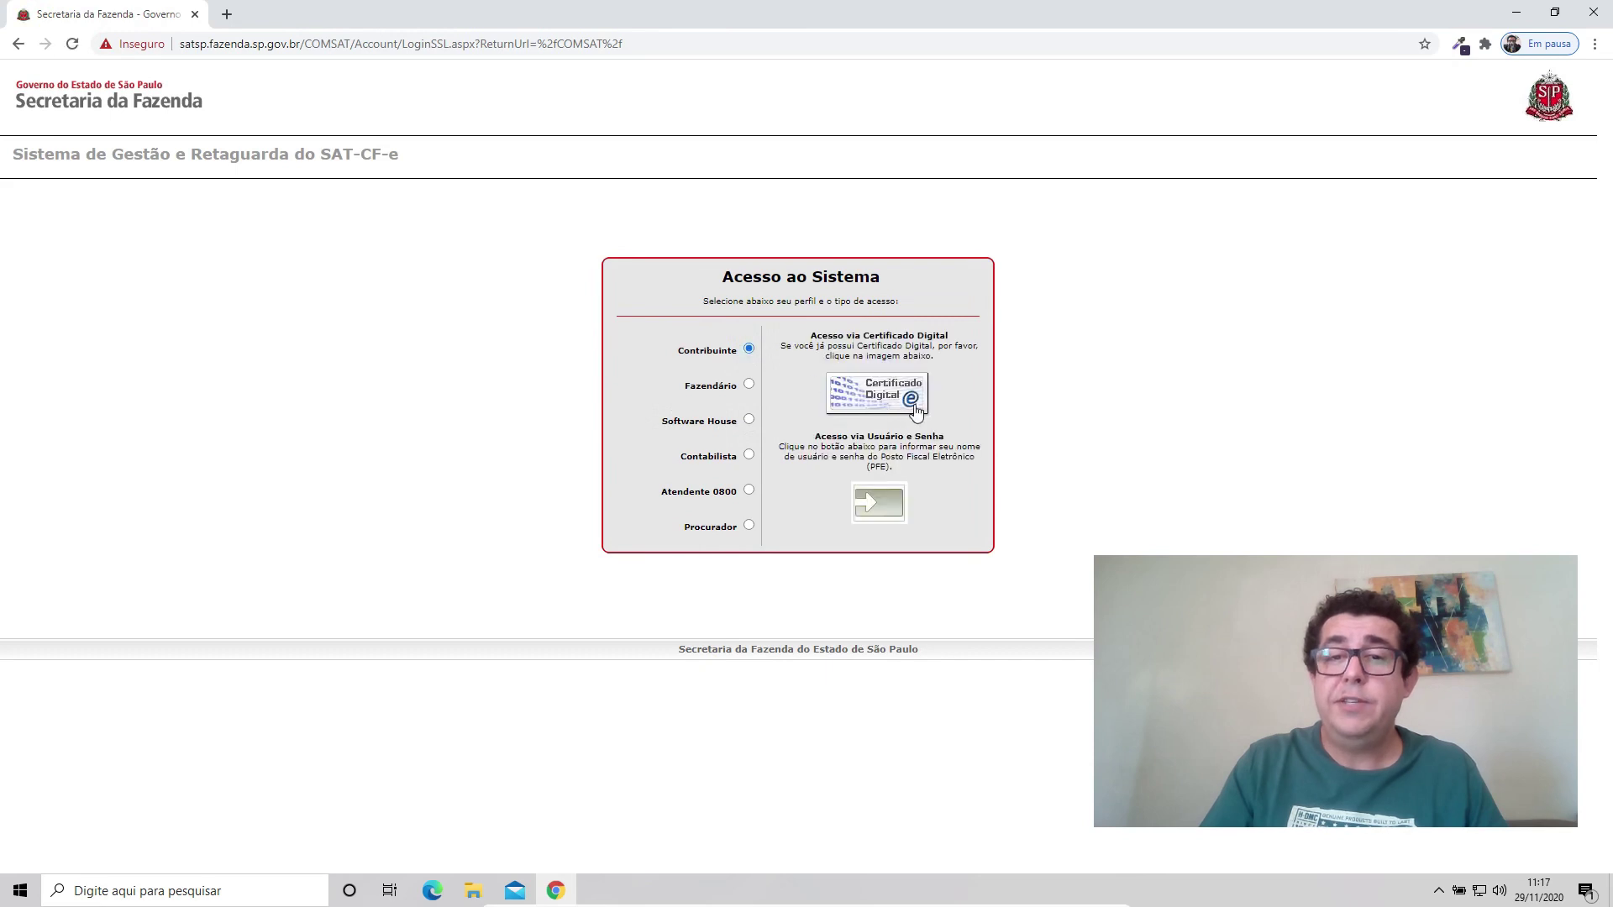
pyautogui.click(902, 396)
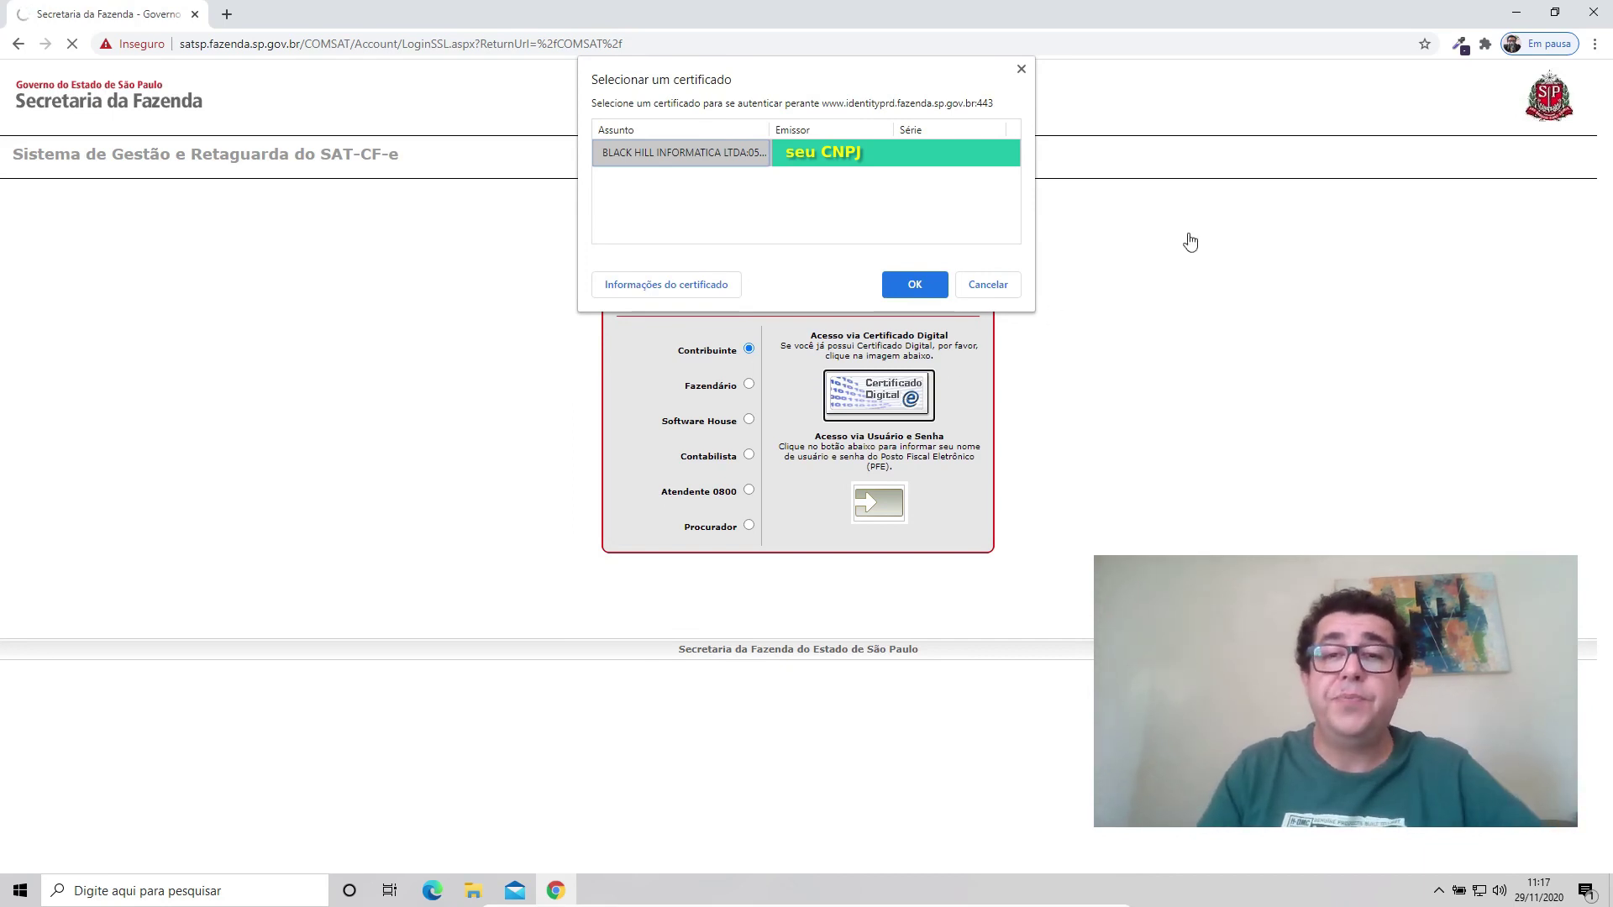
pyautogui.click(913, 284)
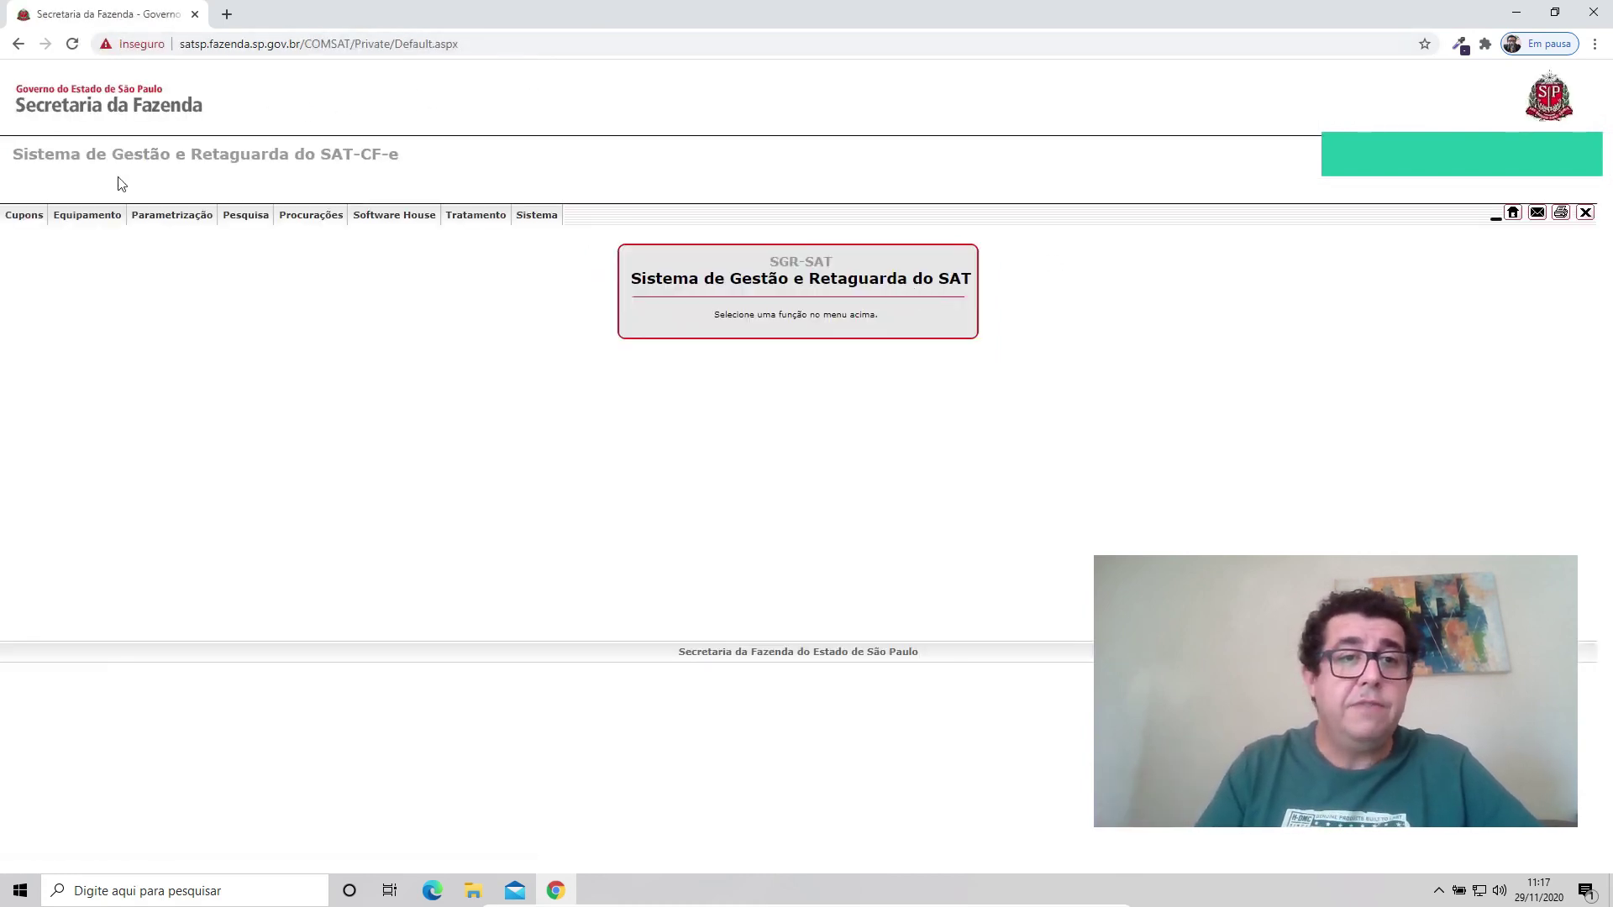
pyautogui.moveTo(96, 218)
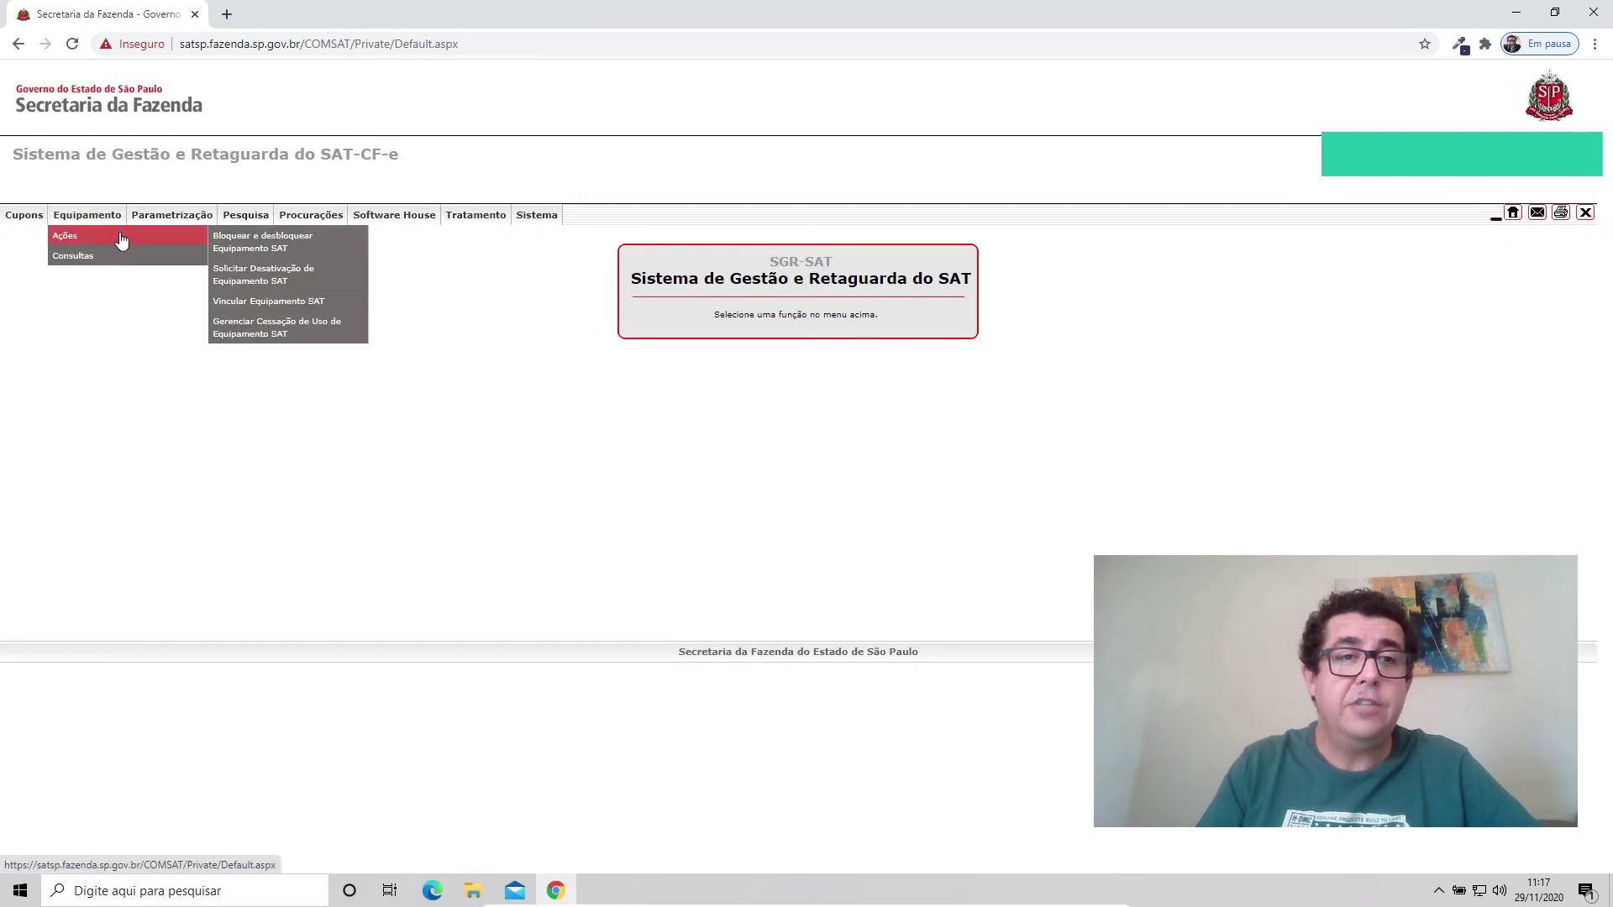
pyautogui.click(286, 303)
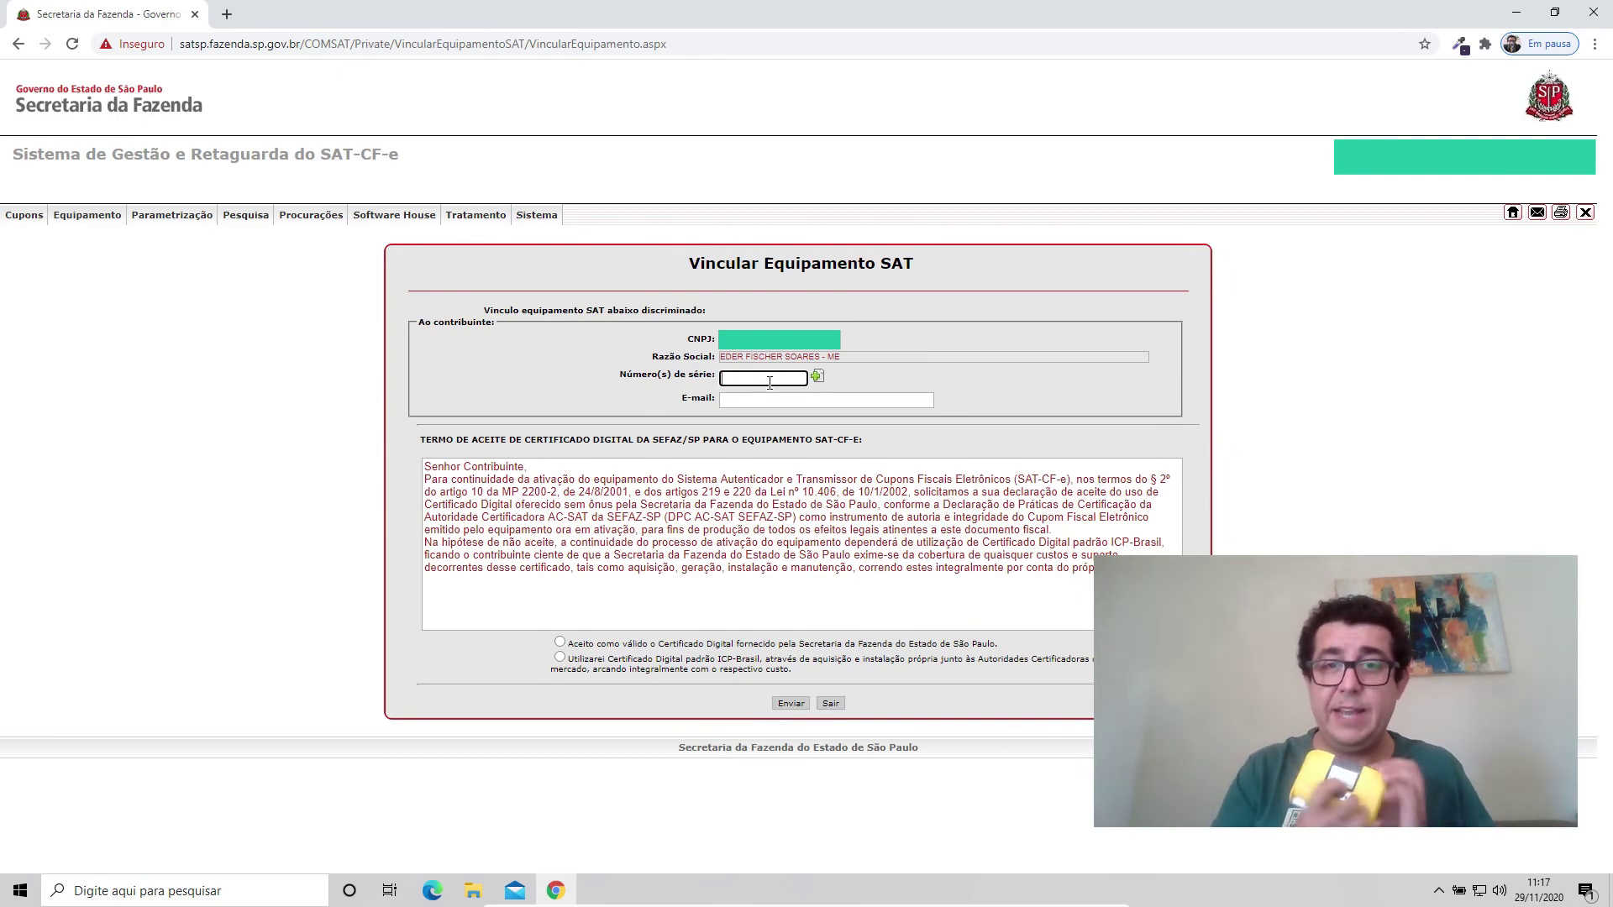
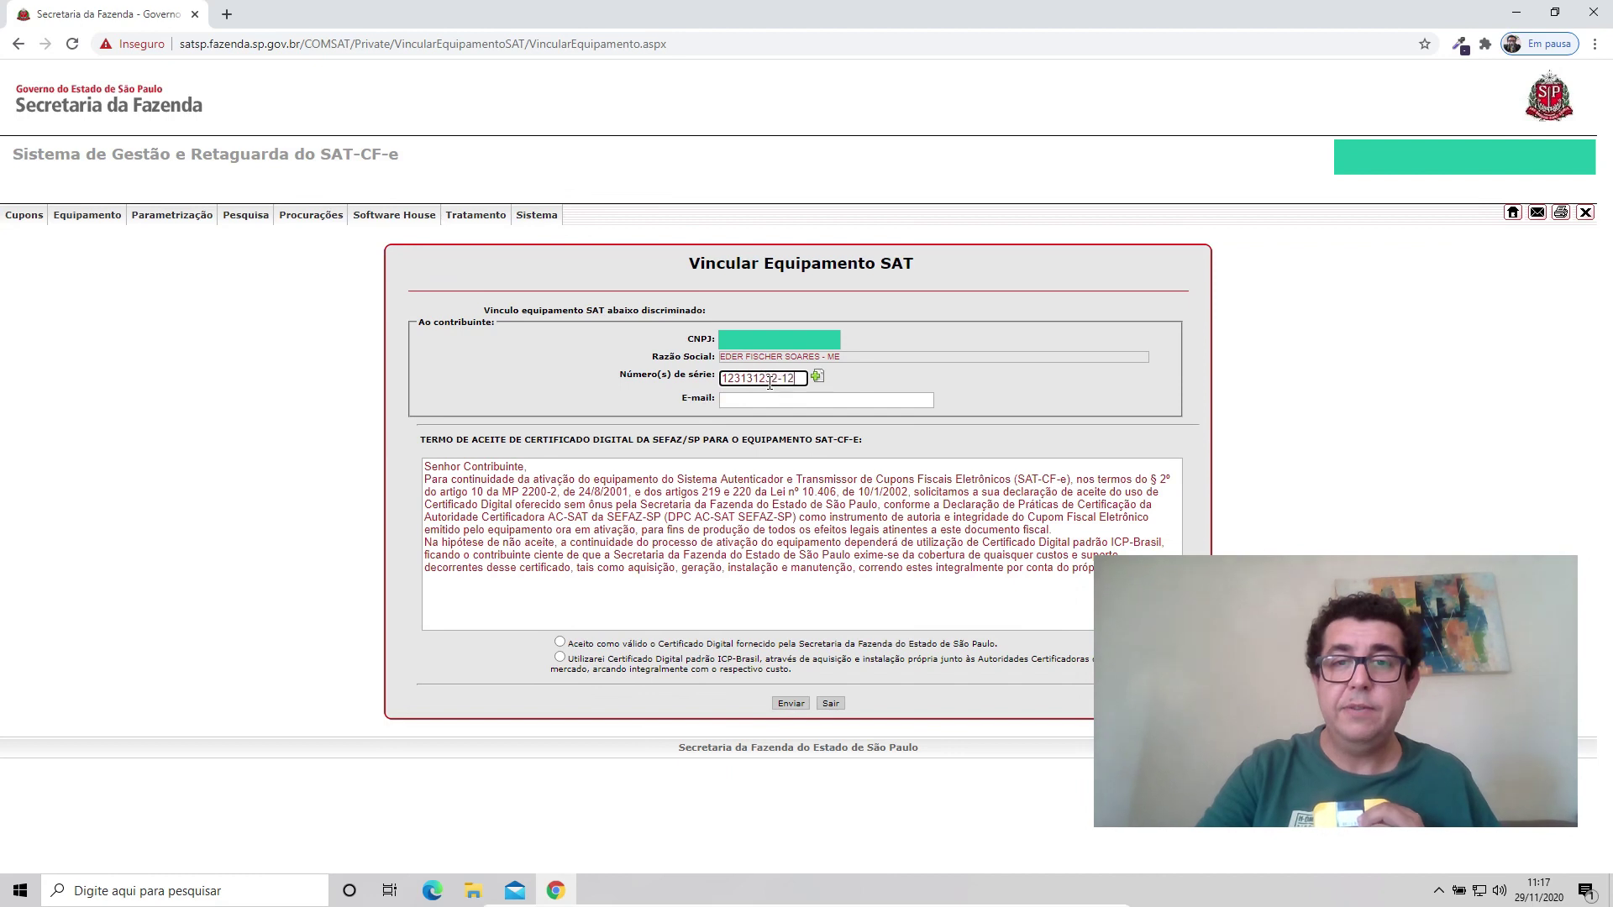
pyautogui.click(769, 403)
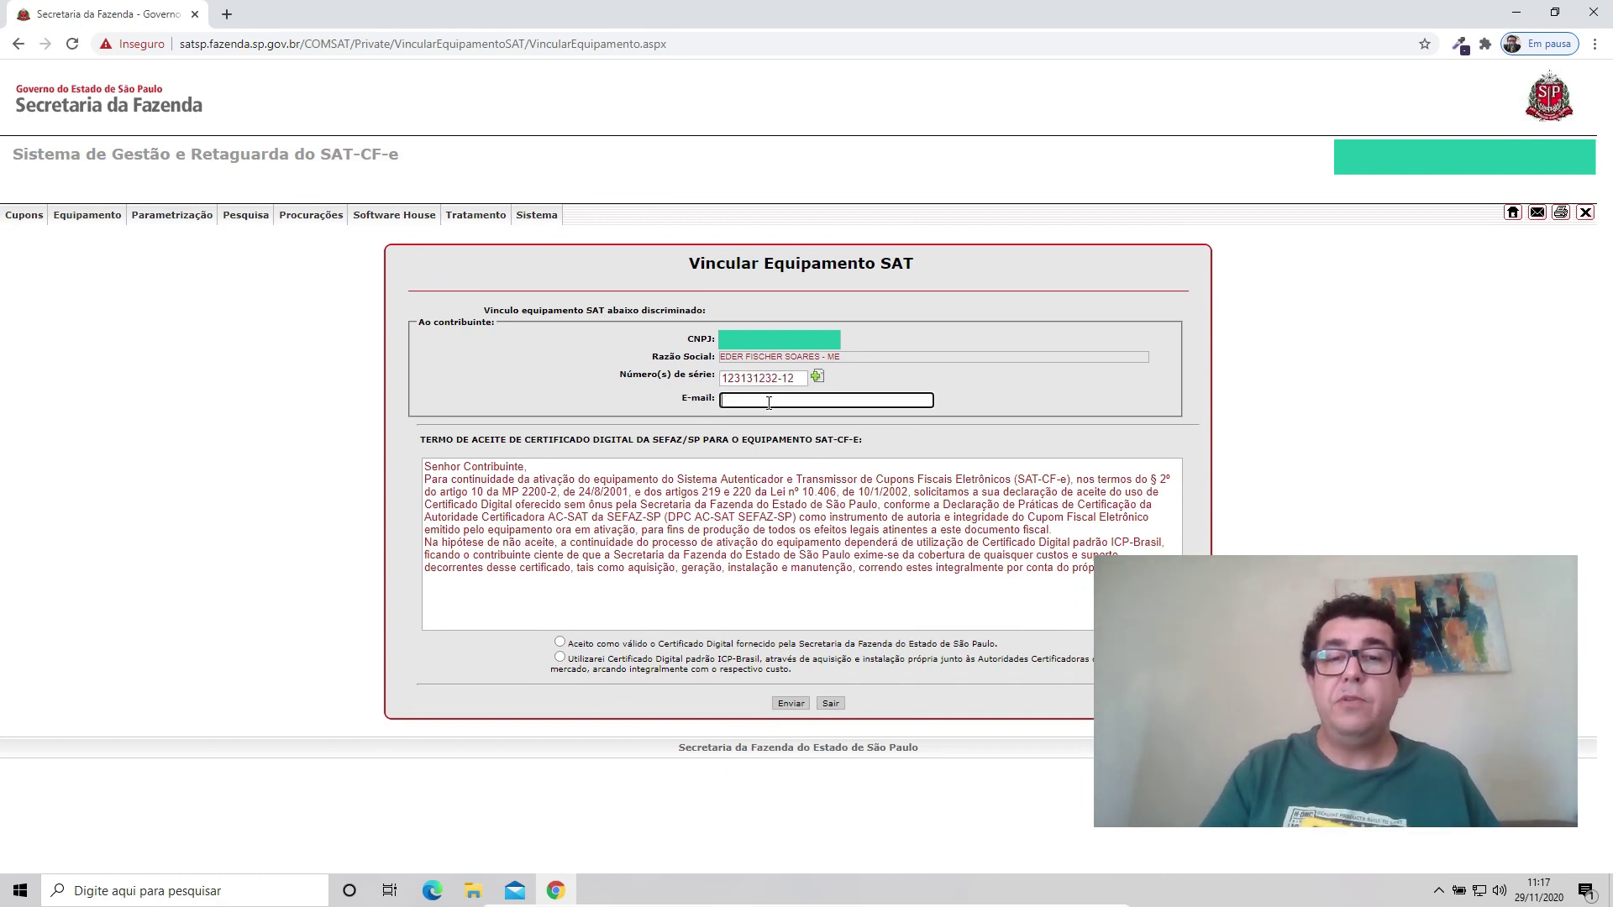
pyautogui.click(560, 643)
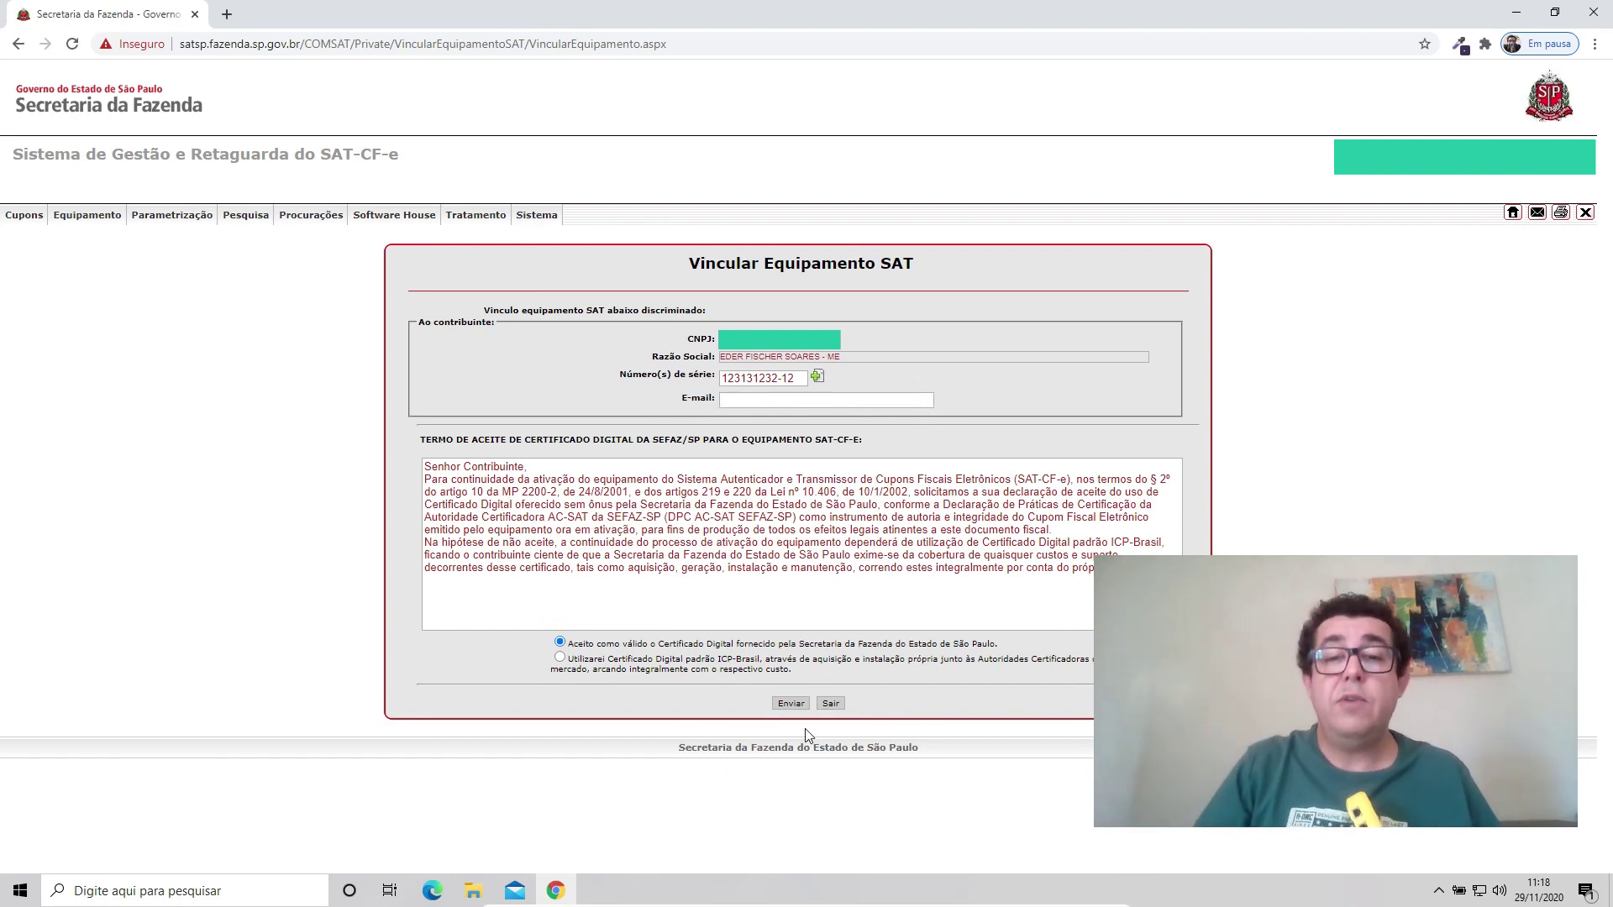
pyautogui.click(818, 377)
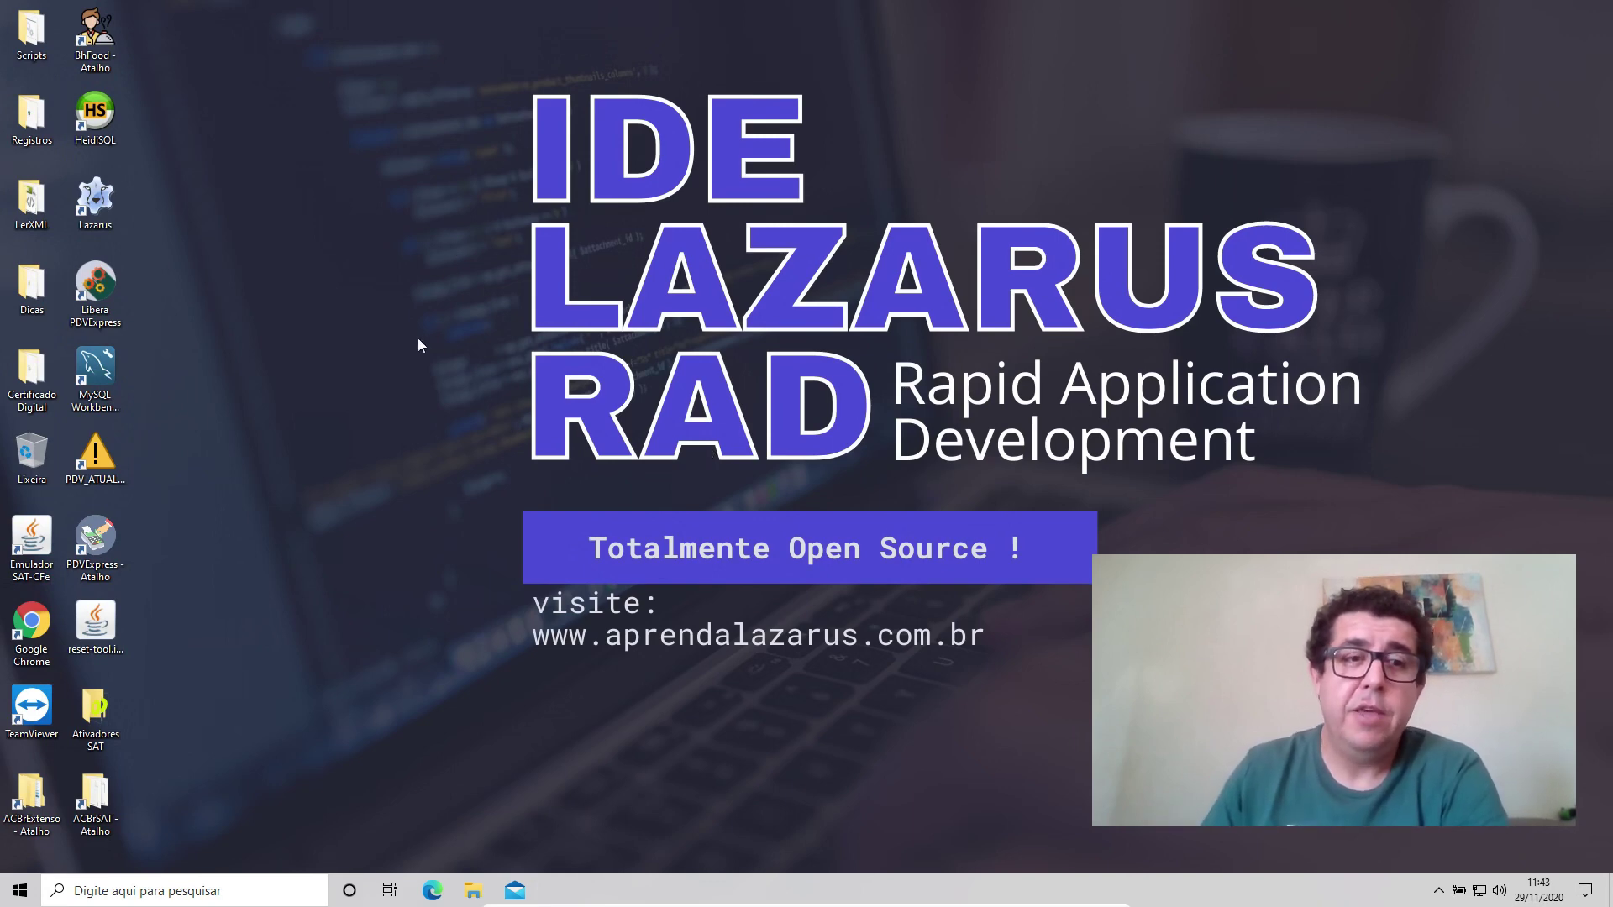
# Launch SATTeste.exe from the ACBrSAT project folder.
pyautogui.click(105, 790)
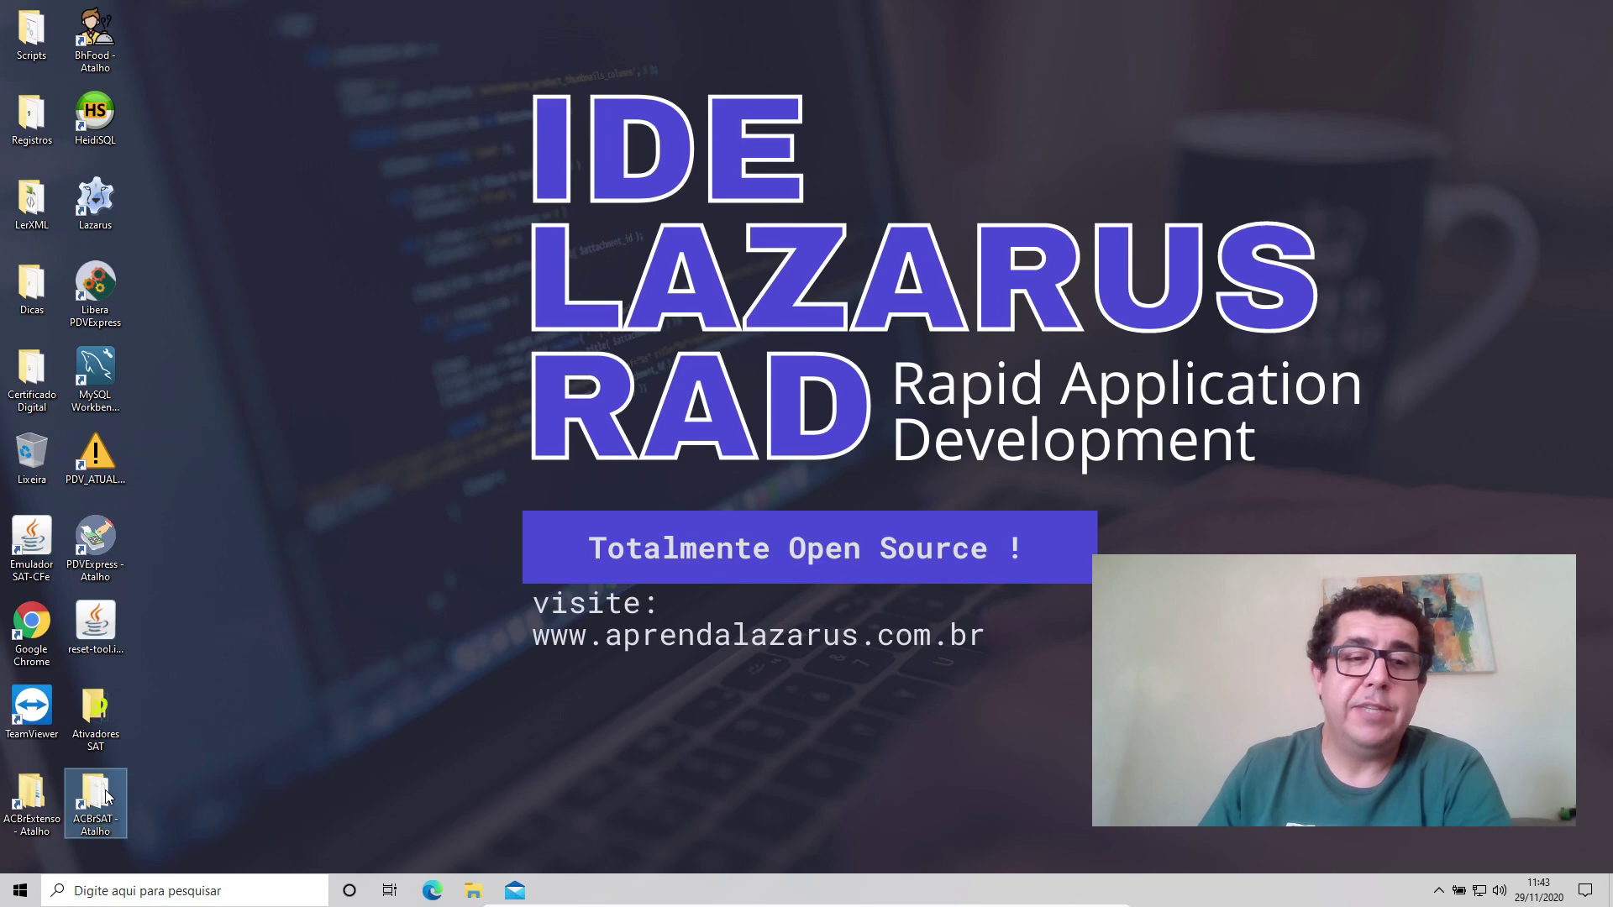
pyautogui.doubleClick(105, 790)
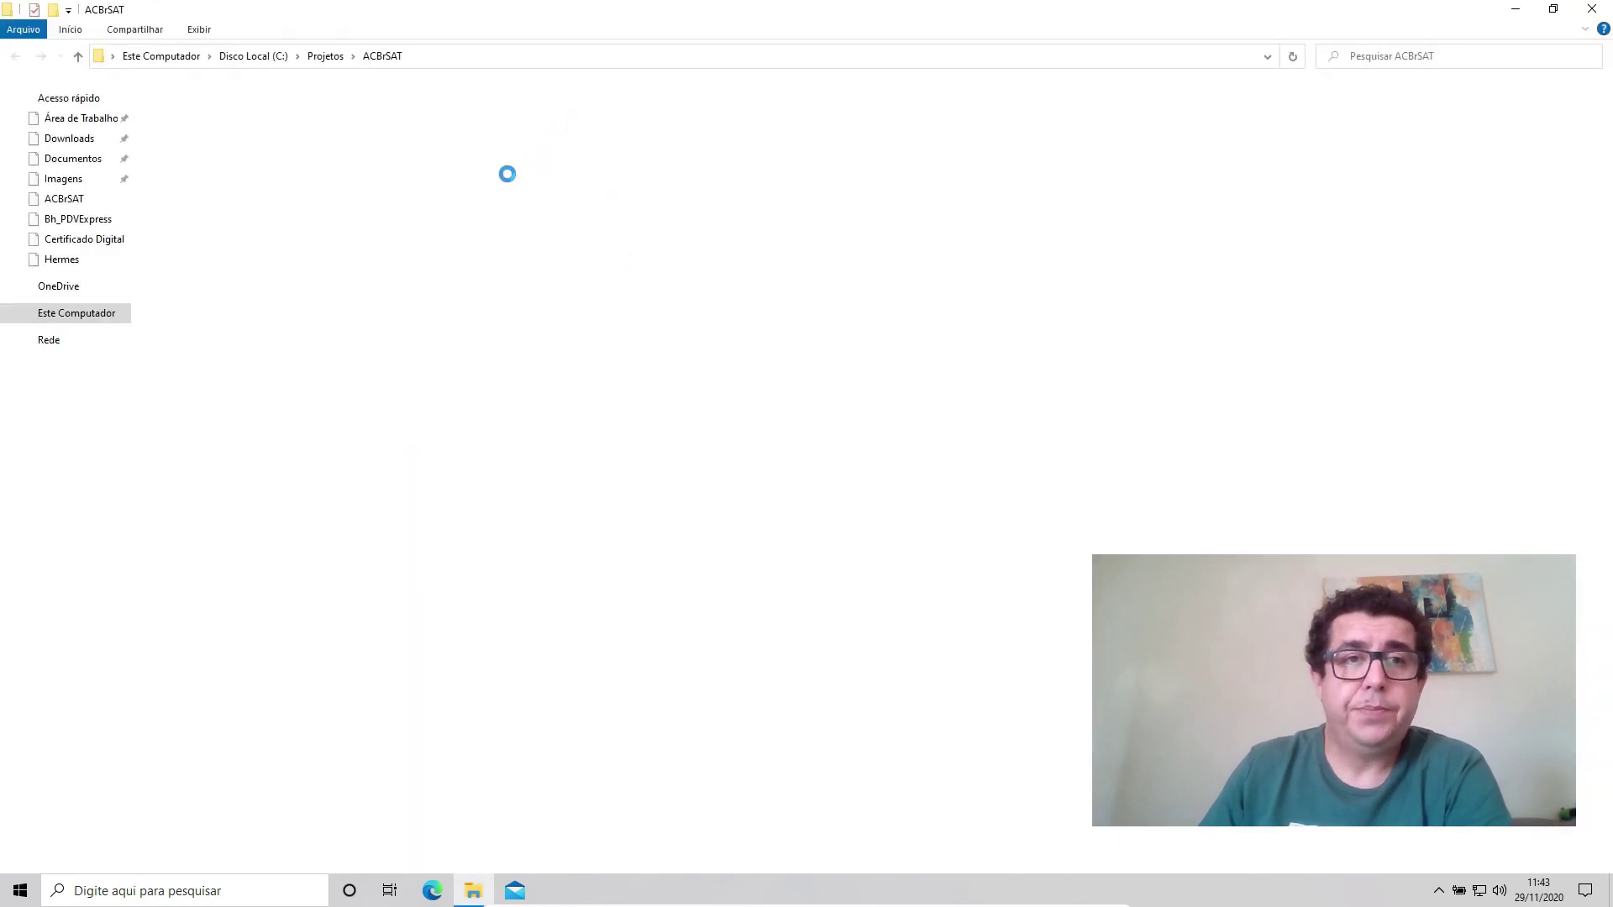
pyautogui.click(220, 236)
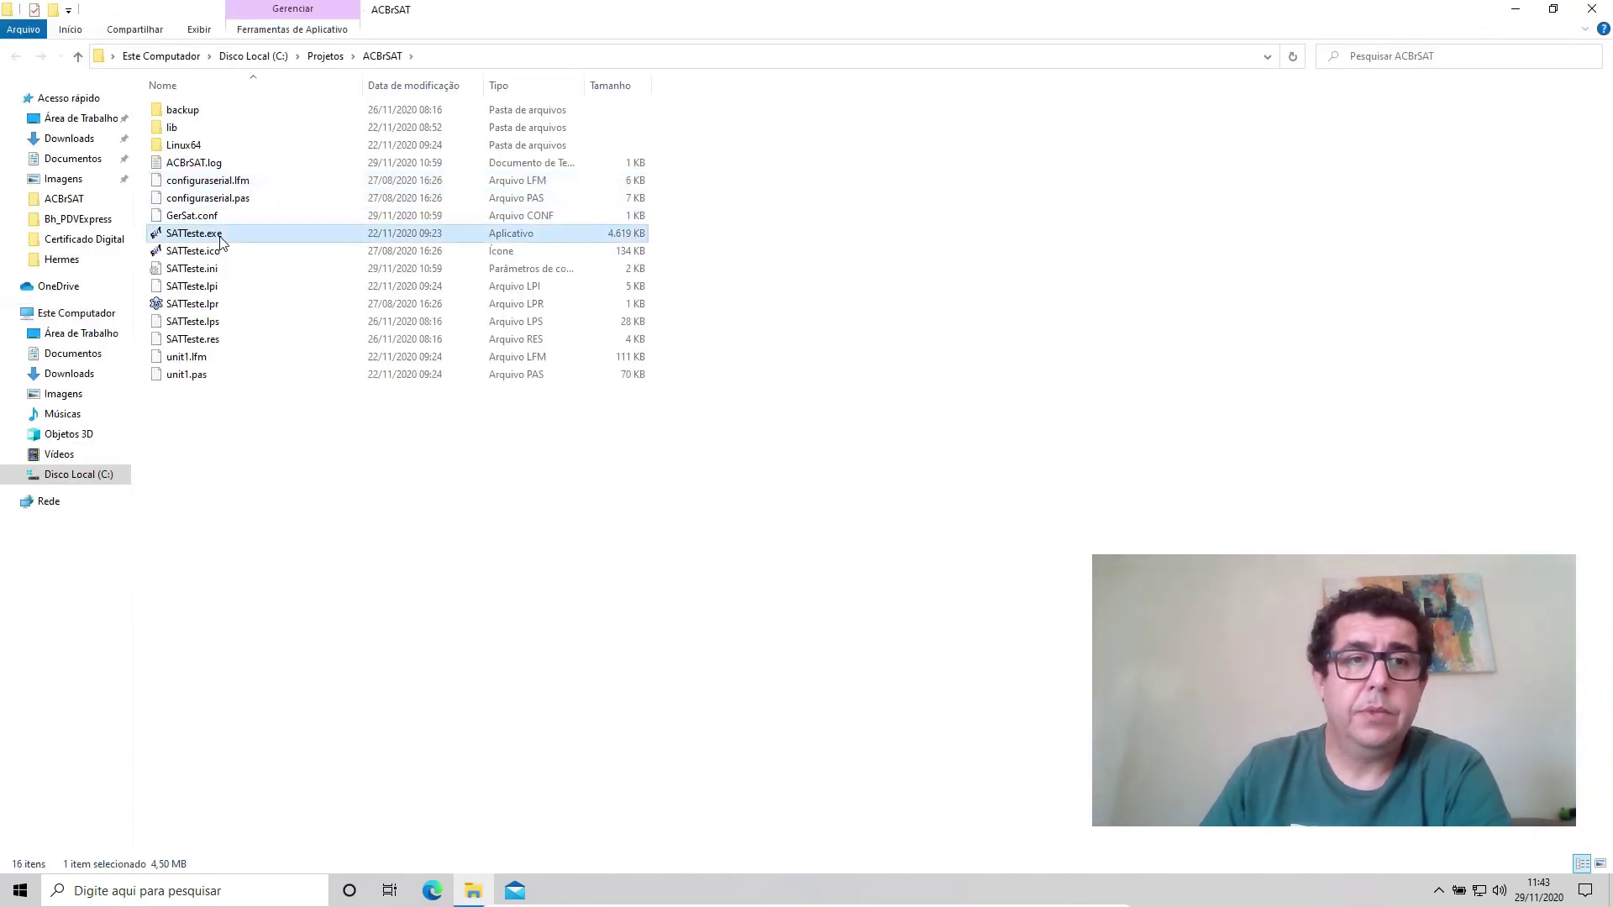
pyautogui.doubleClick(223, 242)
pyautogui.click(1592, 8)
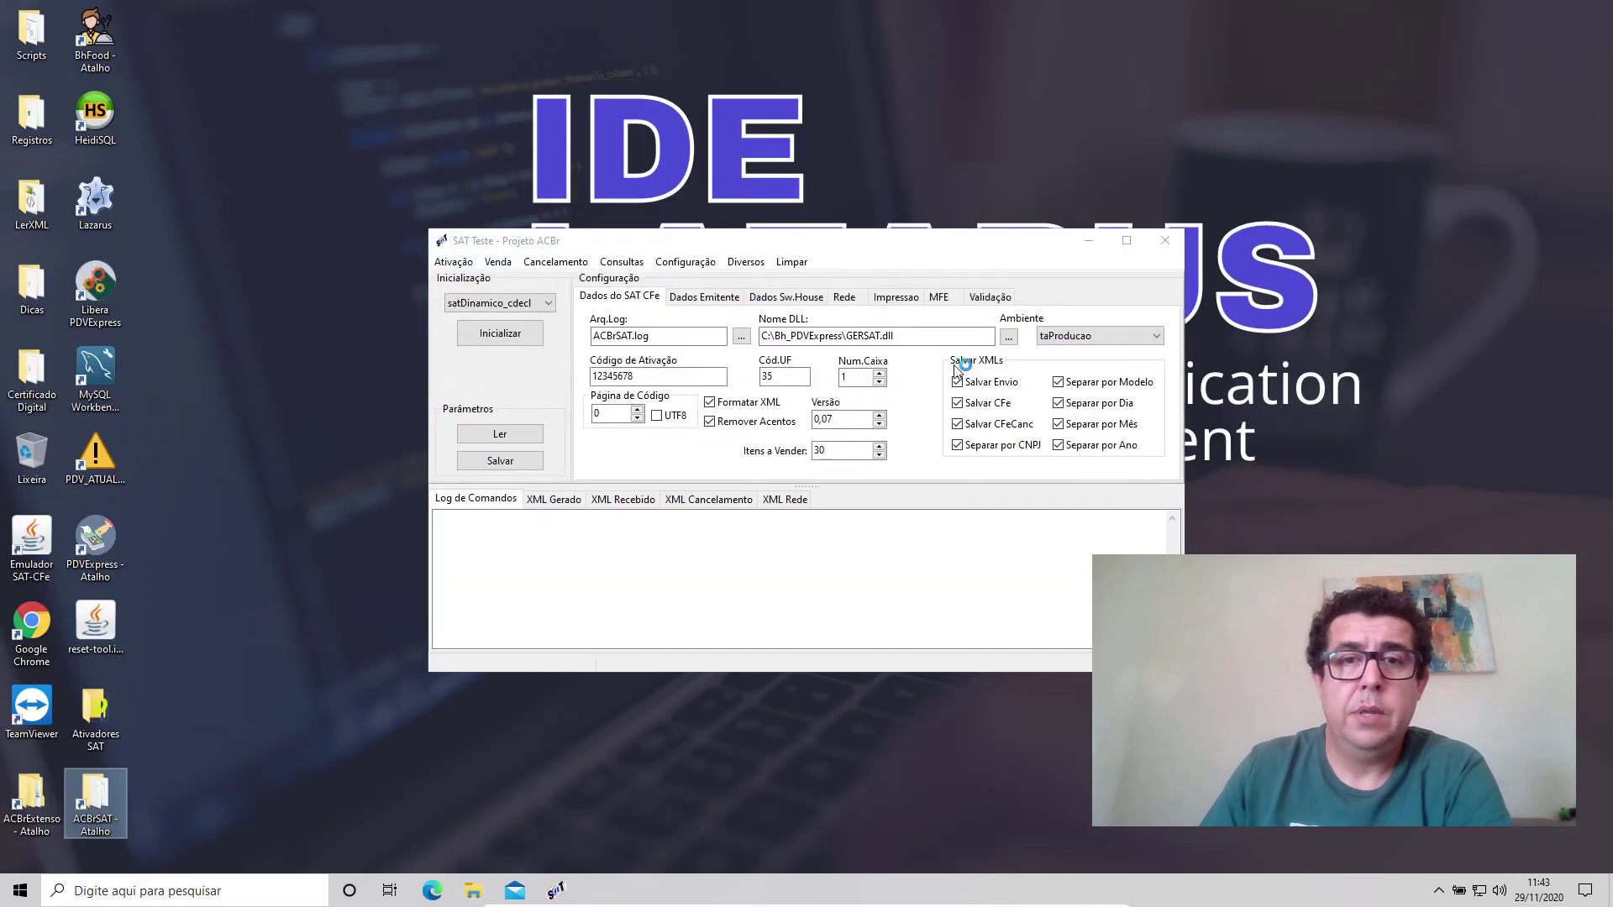
# Check the CNPJ and Assinatura on the Dados Sw.House tab, then minimize SAT Teste.
pyautogui.click(785, 298)
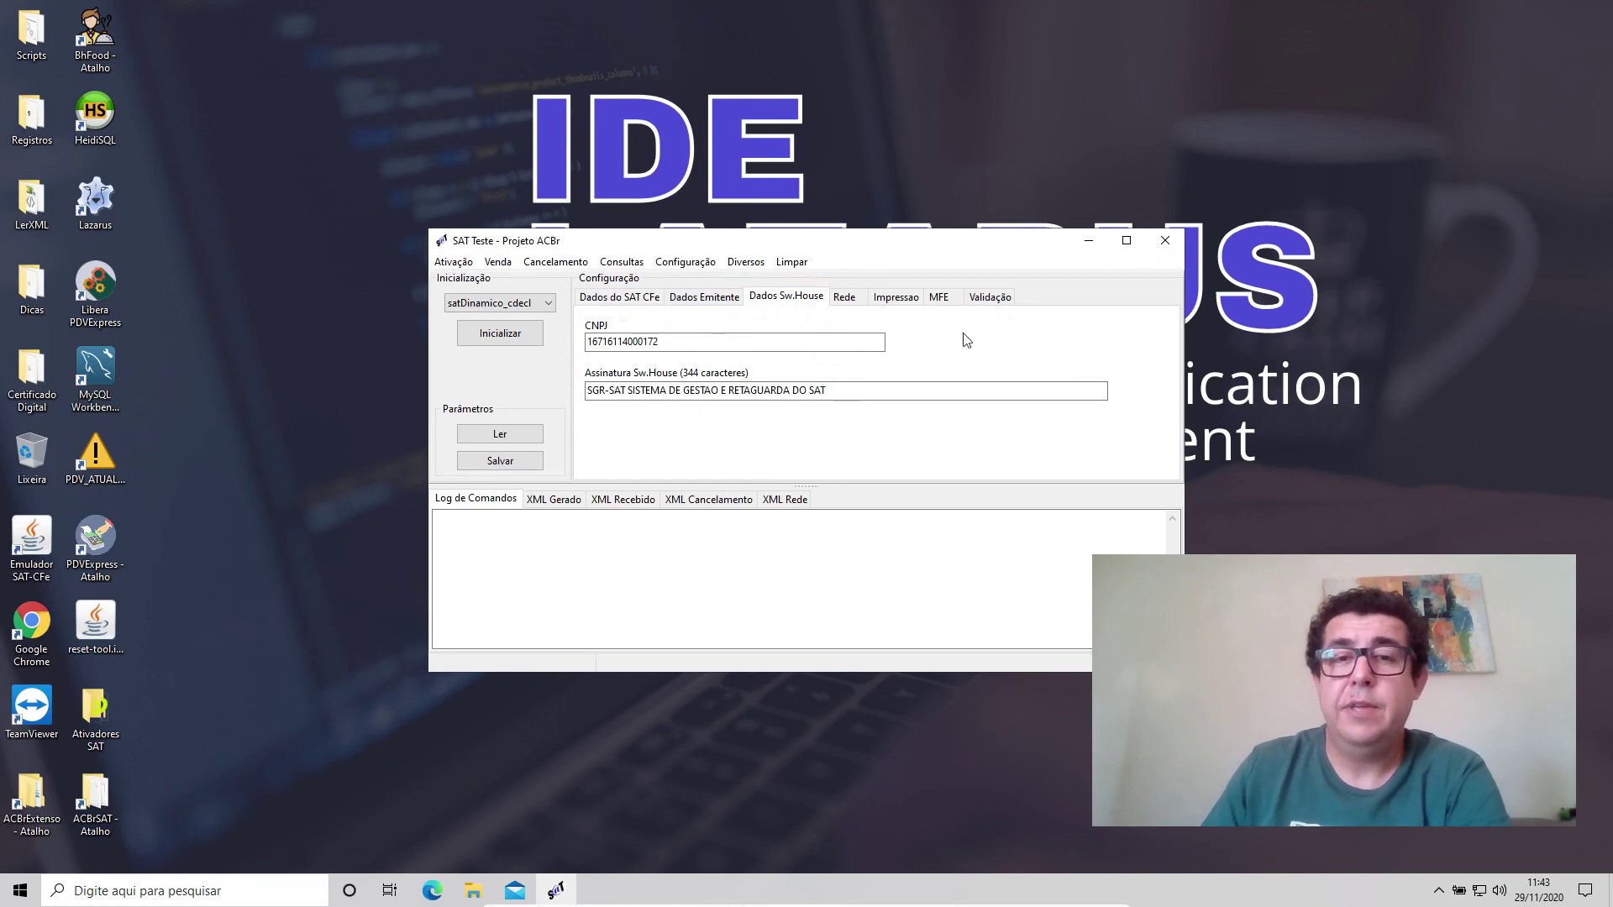
pyautogui.click(1088, 247)
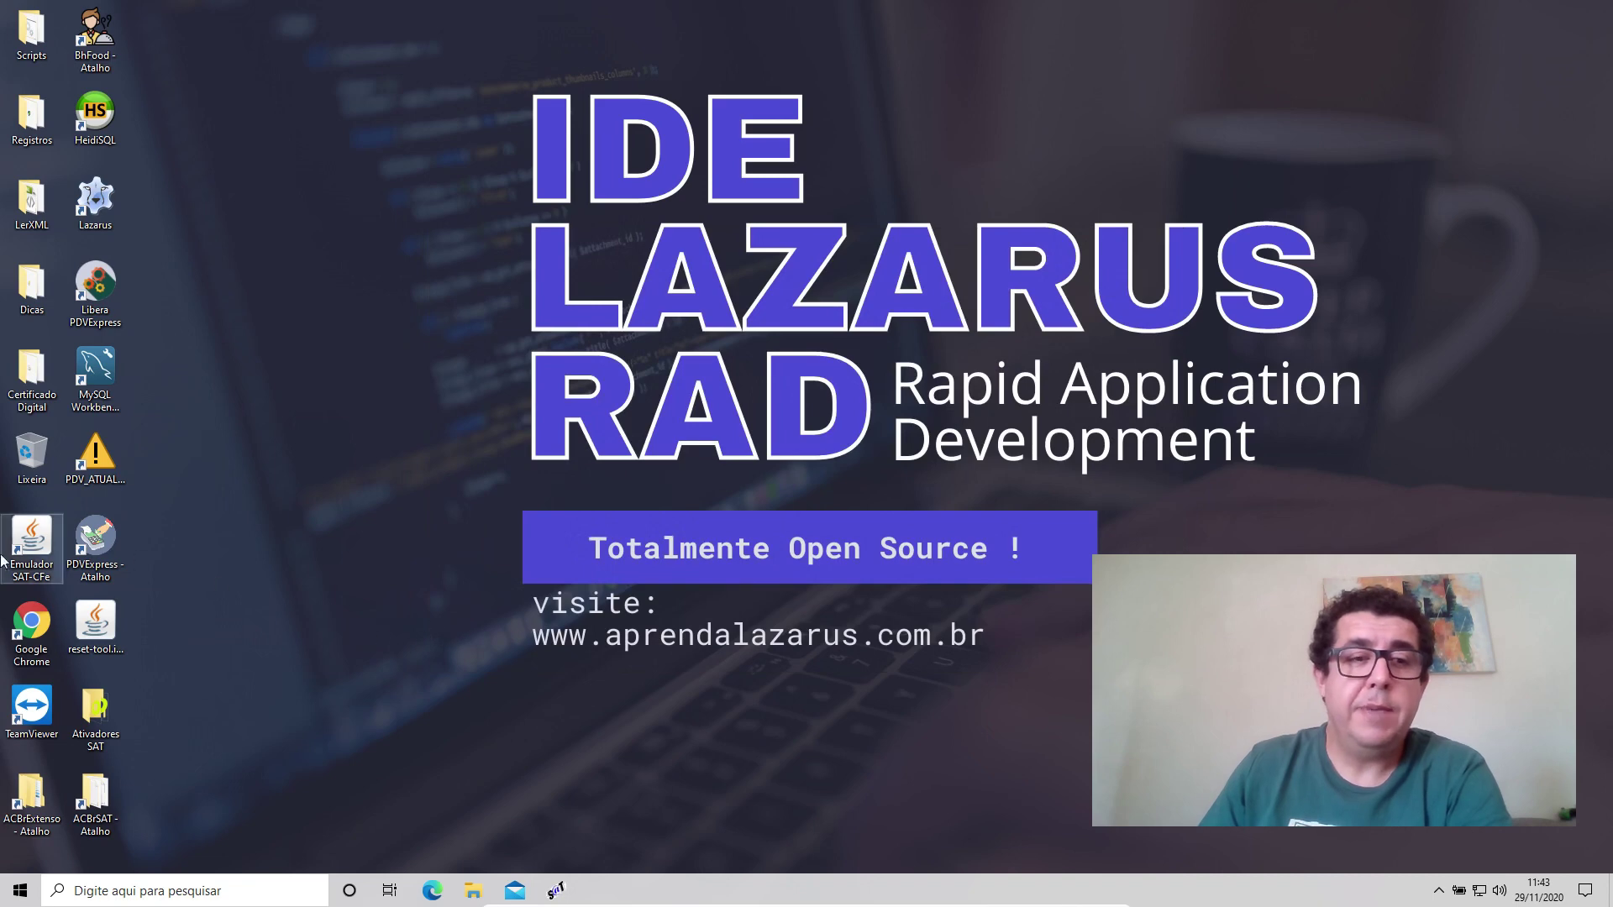
# Launch Chrome maximized and search Google for 'assinatura sat producao'.
pyautogui.doubleClick(29, 620)
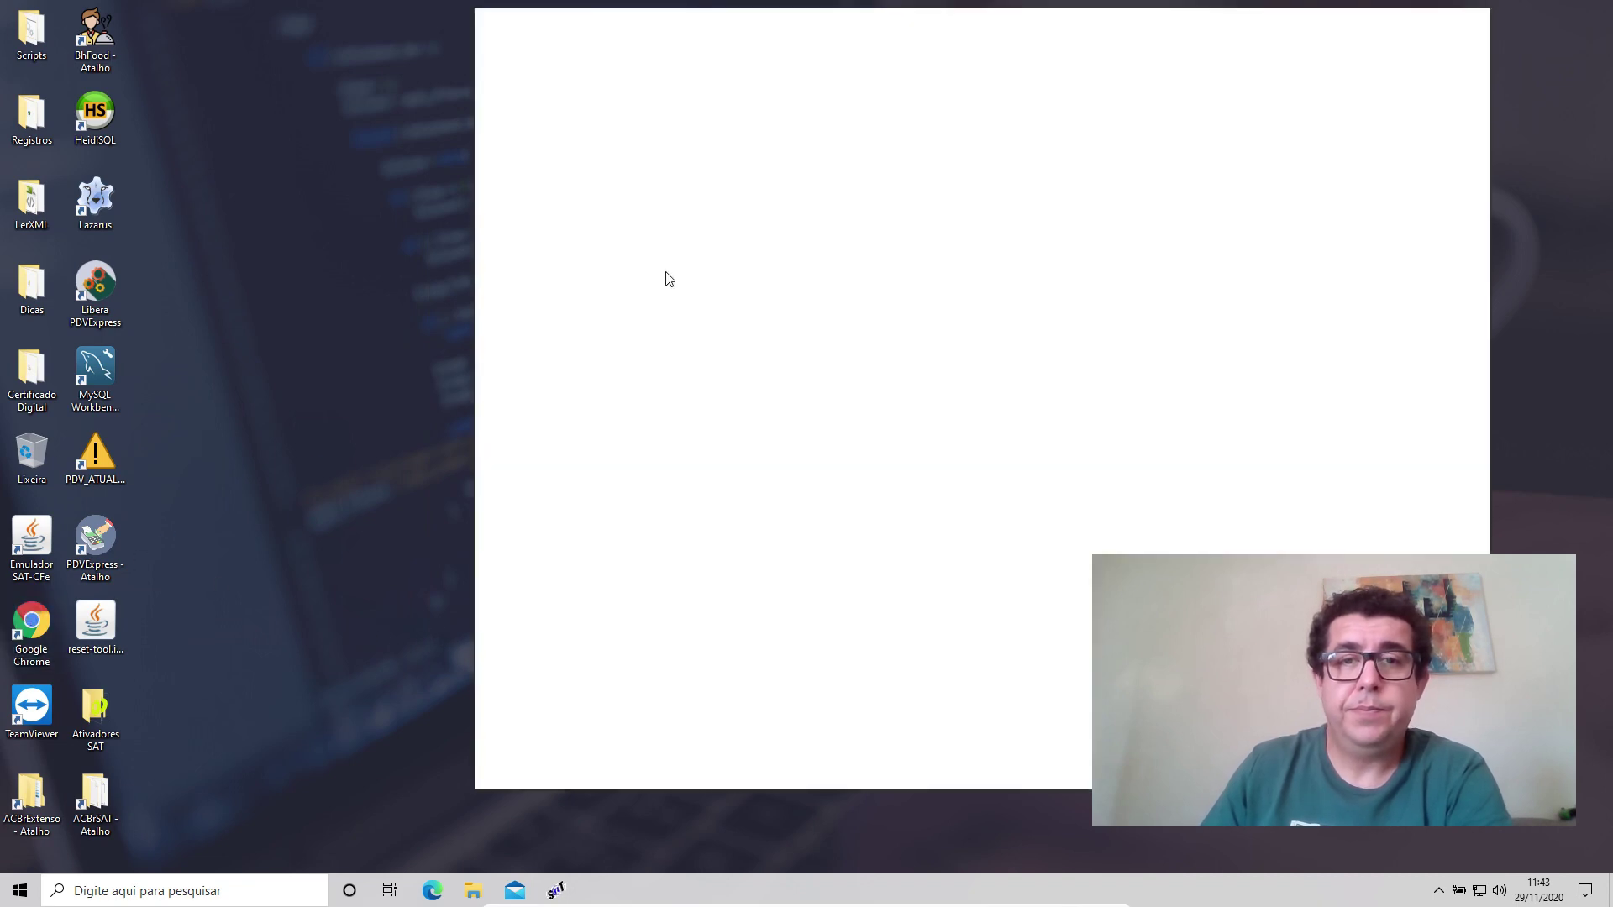
pyautogui.click(1468, 94)
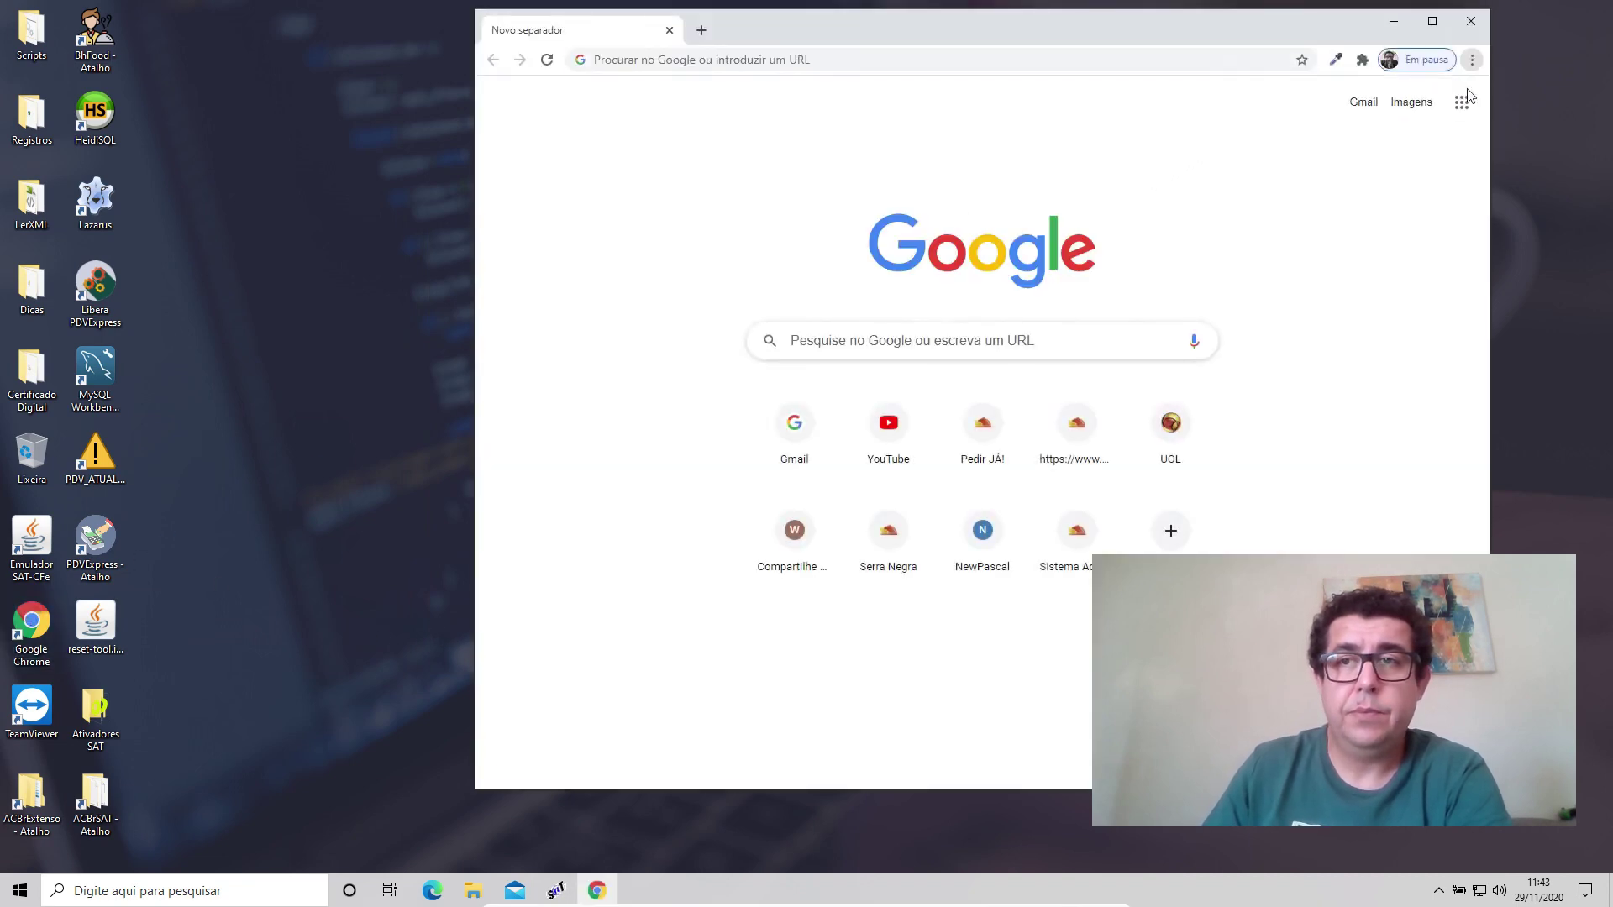
pyautogui.click(1432, 21)
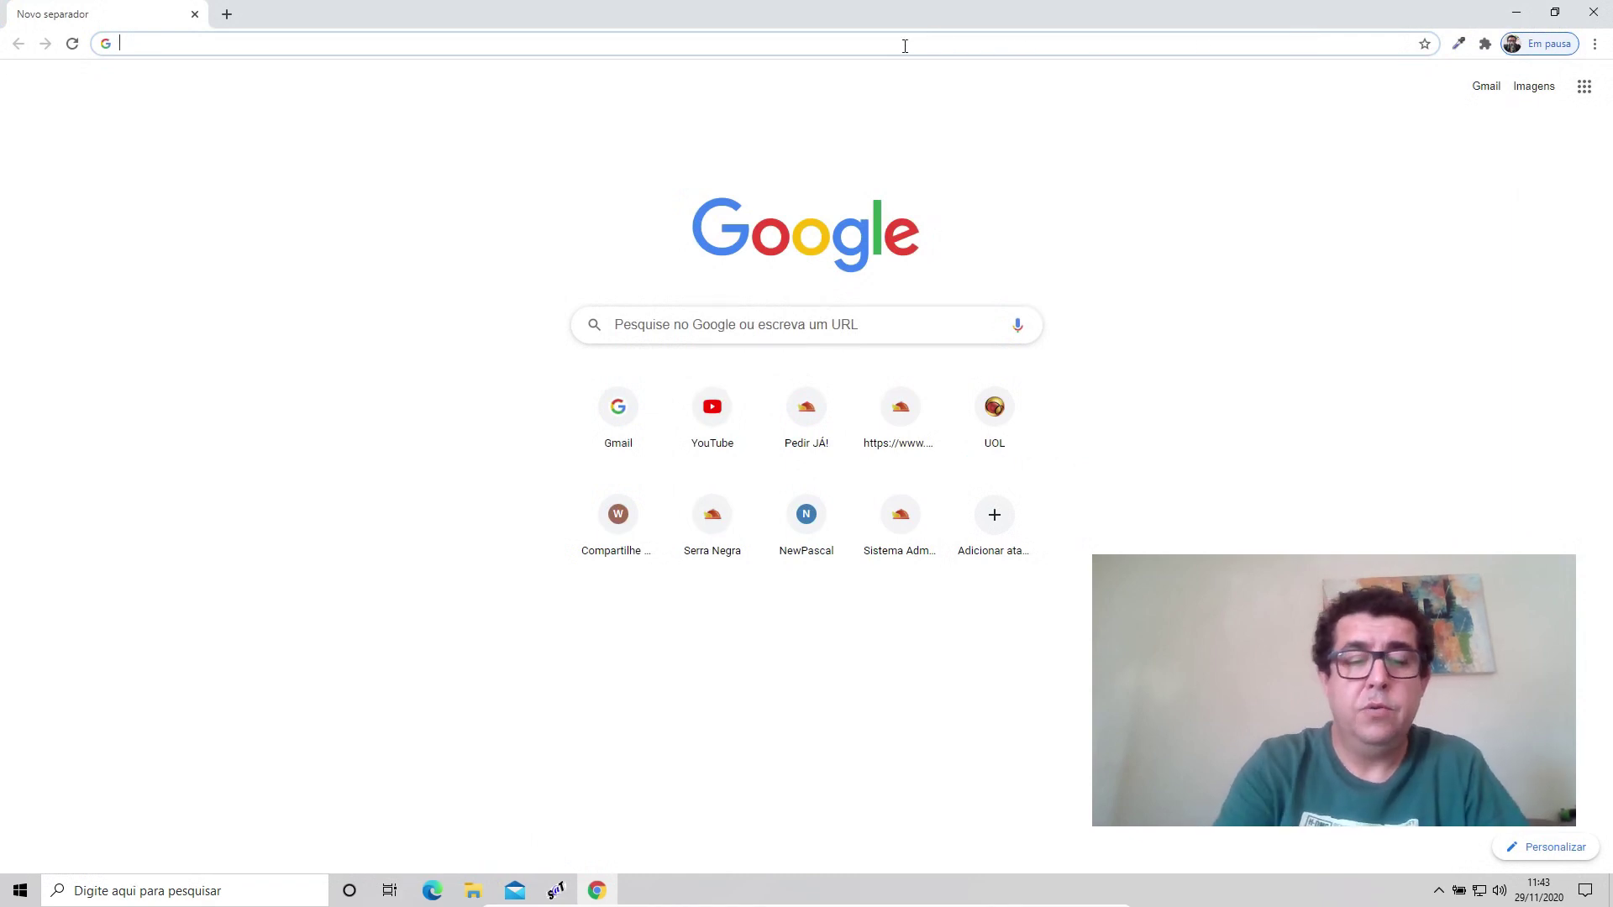
pyautogui.write('gere')
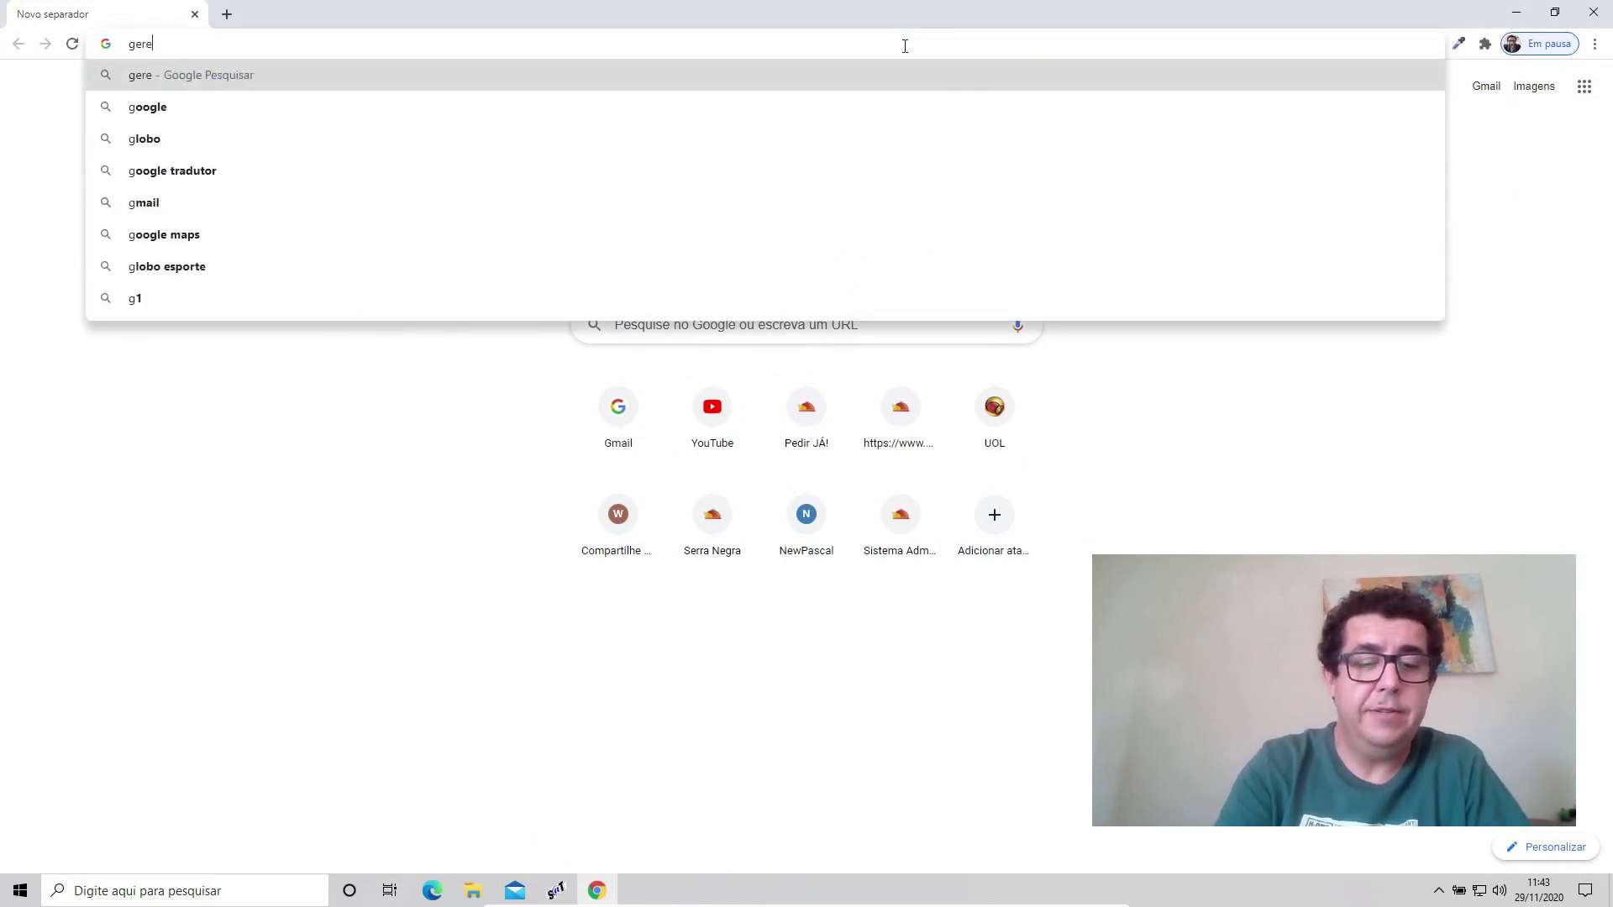
pyautogui.press('BackSpace')
pyautogui.press('BackSpace')
pyautogui.press('BackSpace')
pyautogui.press('BackSpace')
pyautogui.write('a')
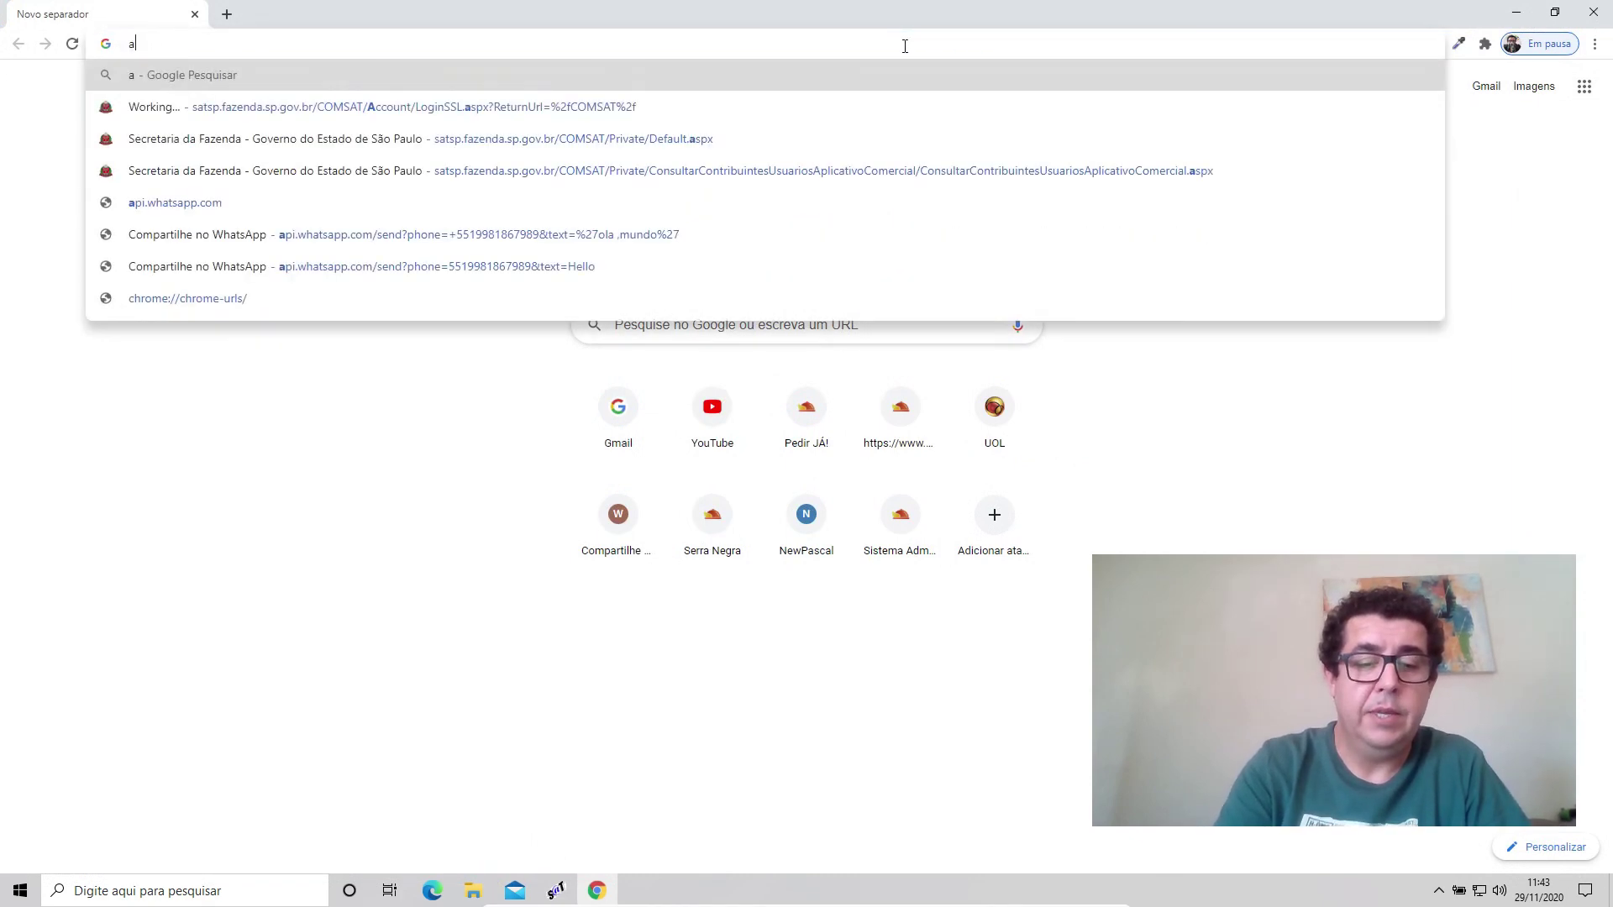
pyautogui.write('ssinatura sat')
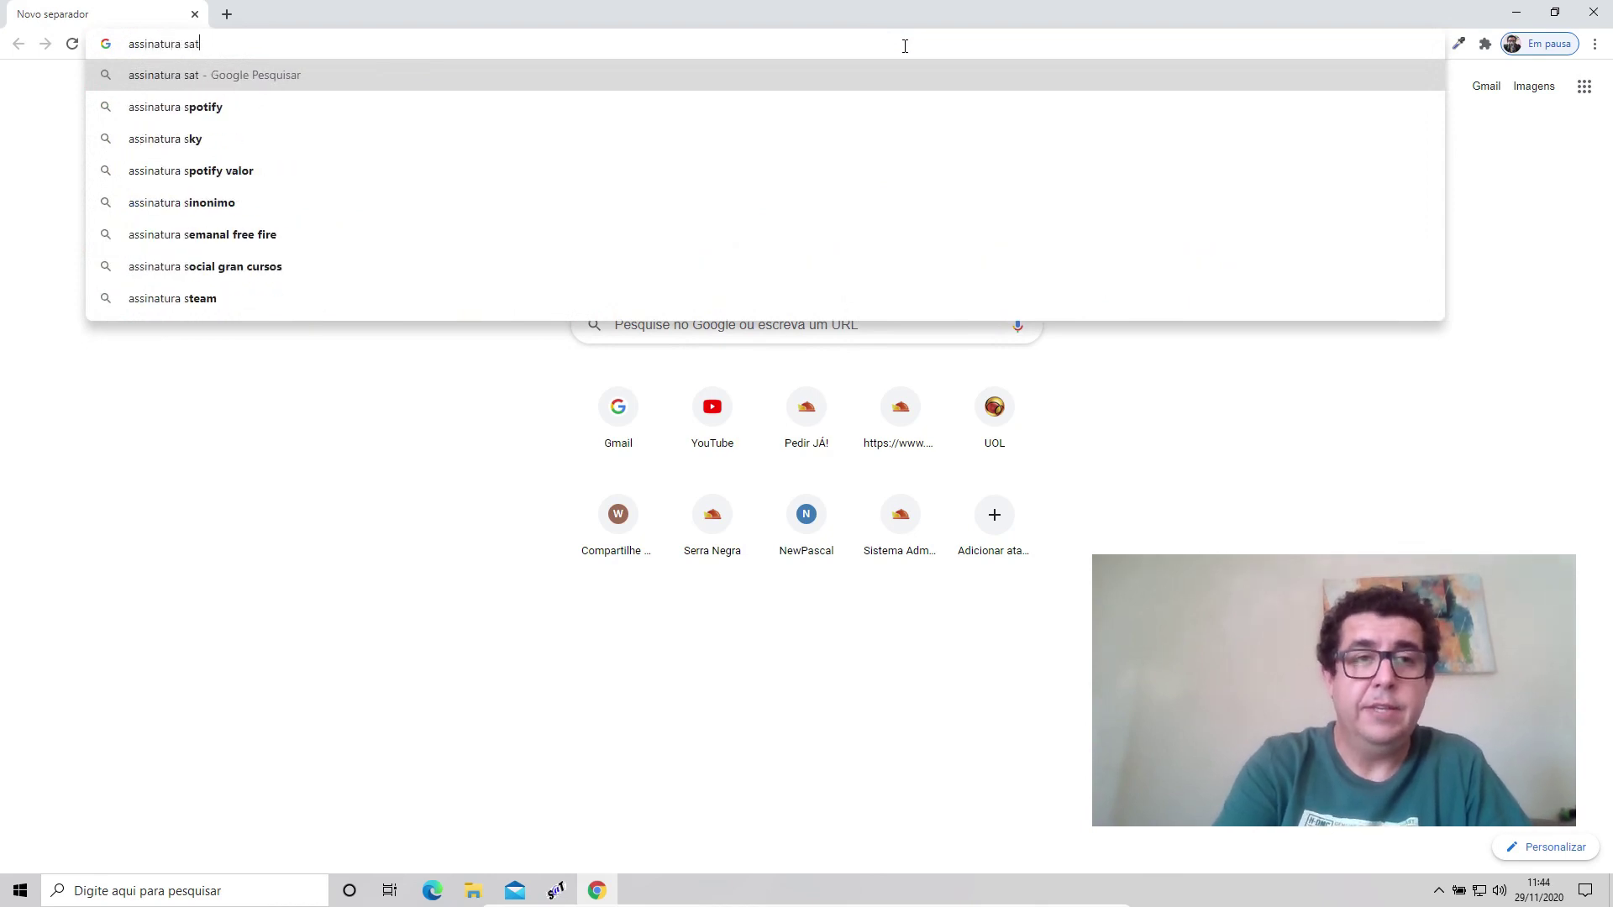
pyautogui.write(' producao')
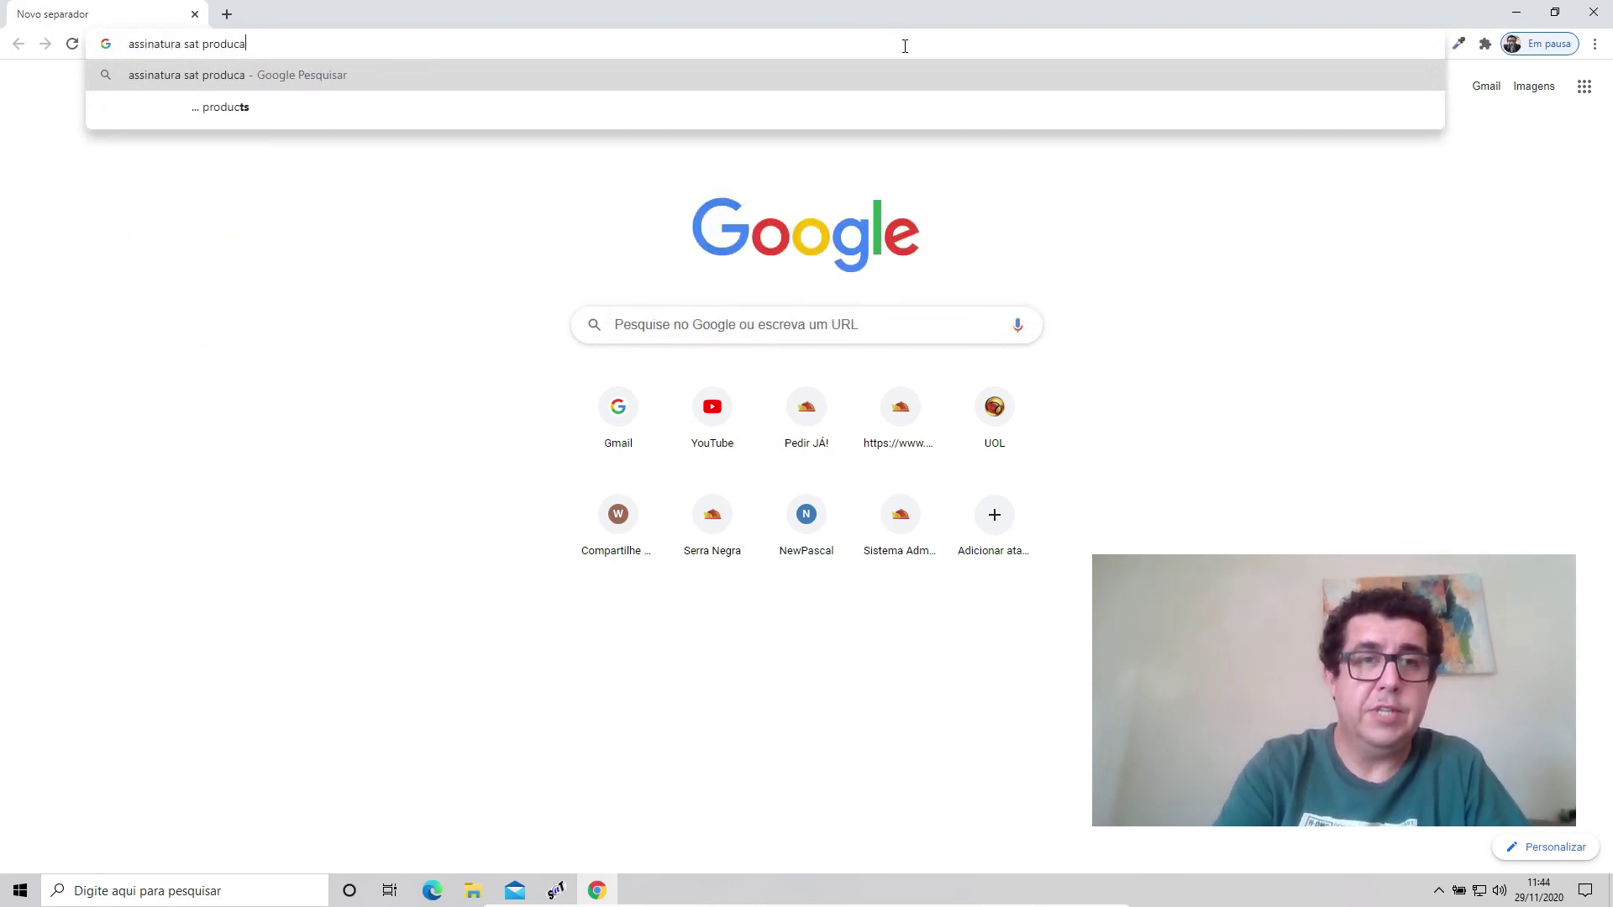
pyautogui.press('Return')
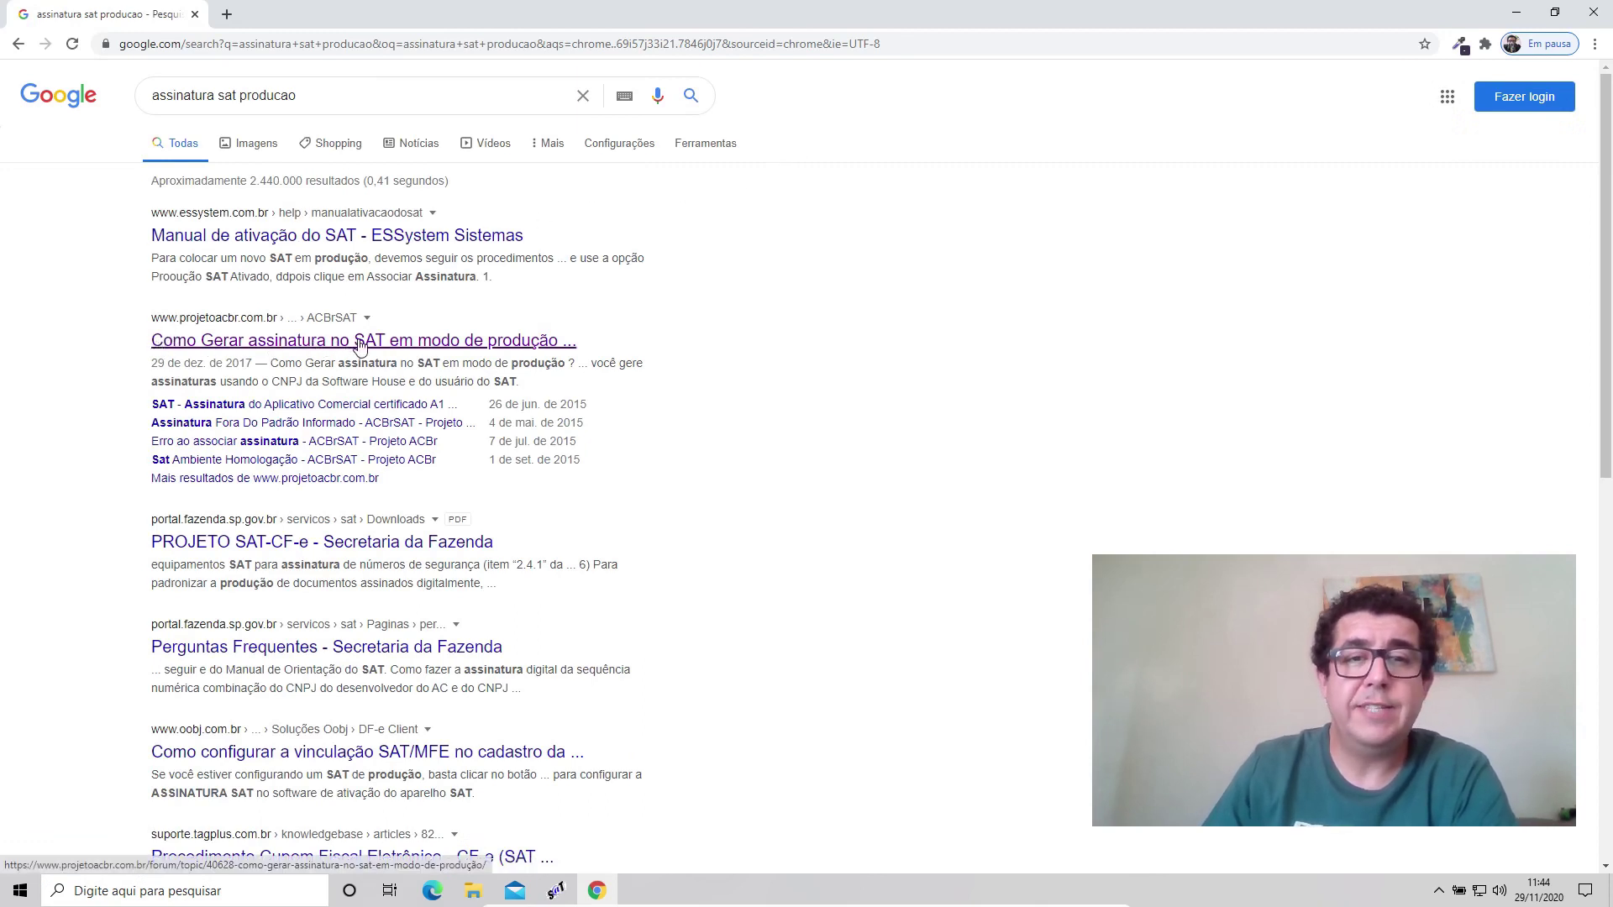
# Download ACBrSATSign from the 'Como Gerar assinatura no SAT' forum solution and run it.
pyautogui.click(359, 346)
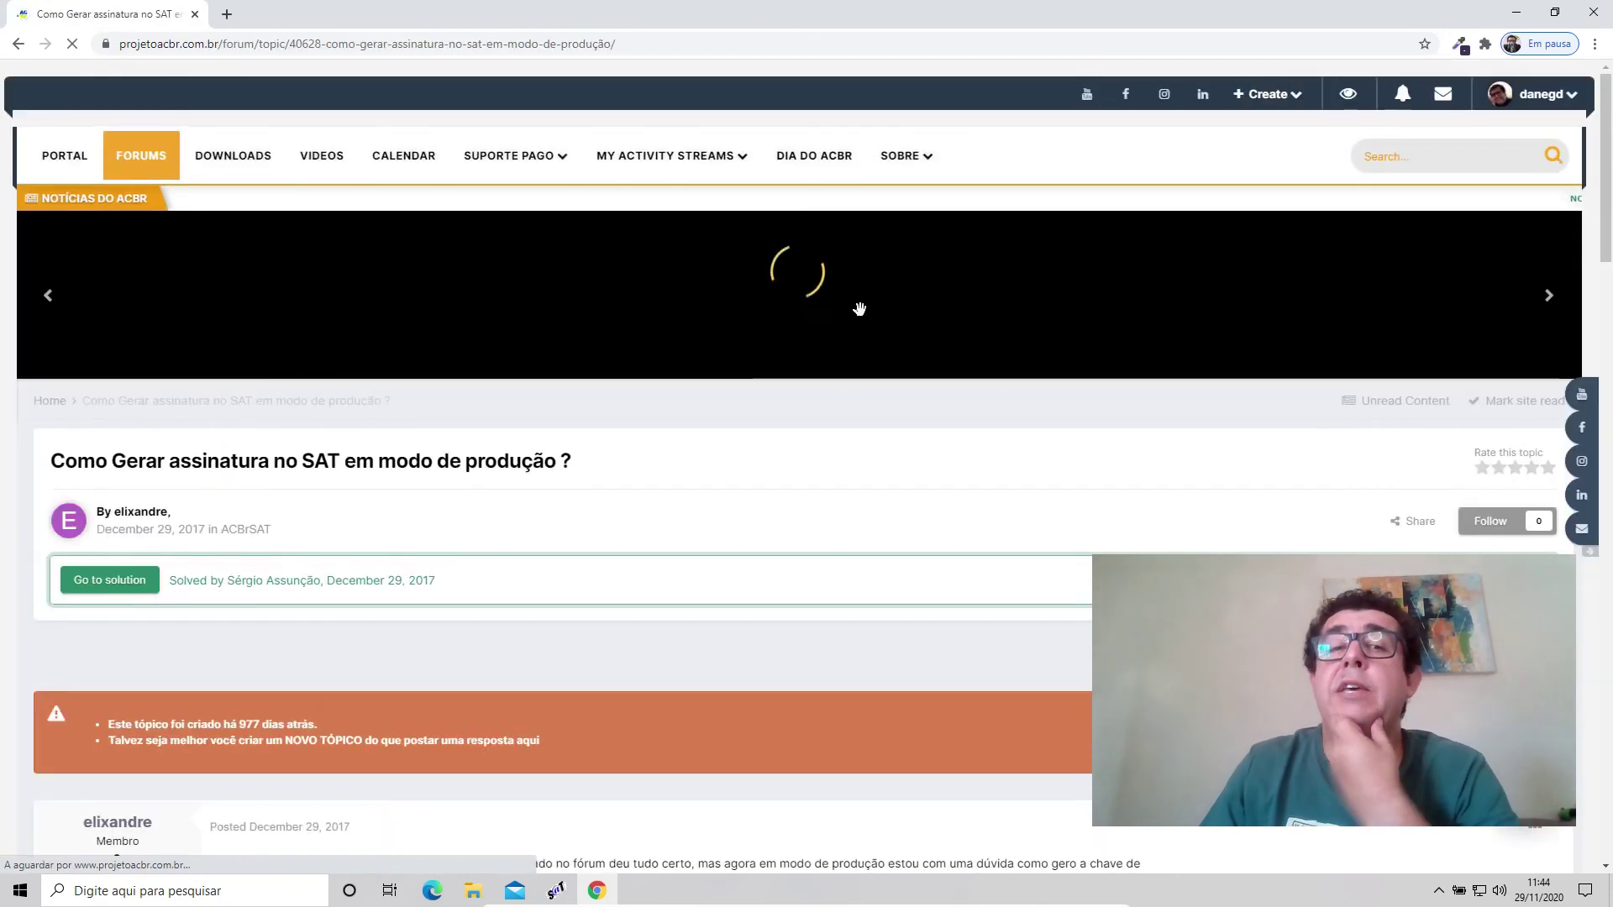
pyautogui.scroll(-5, 512, 502)
pyautogui.scroll(5, 509, 505)
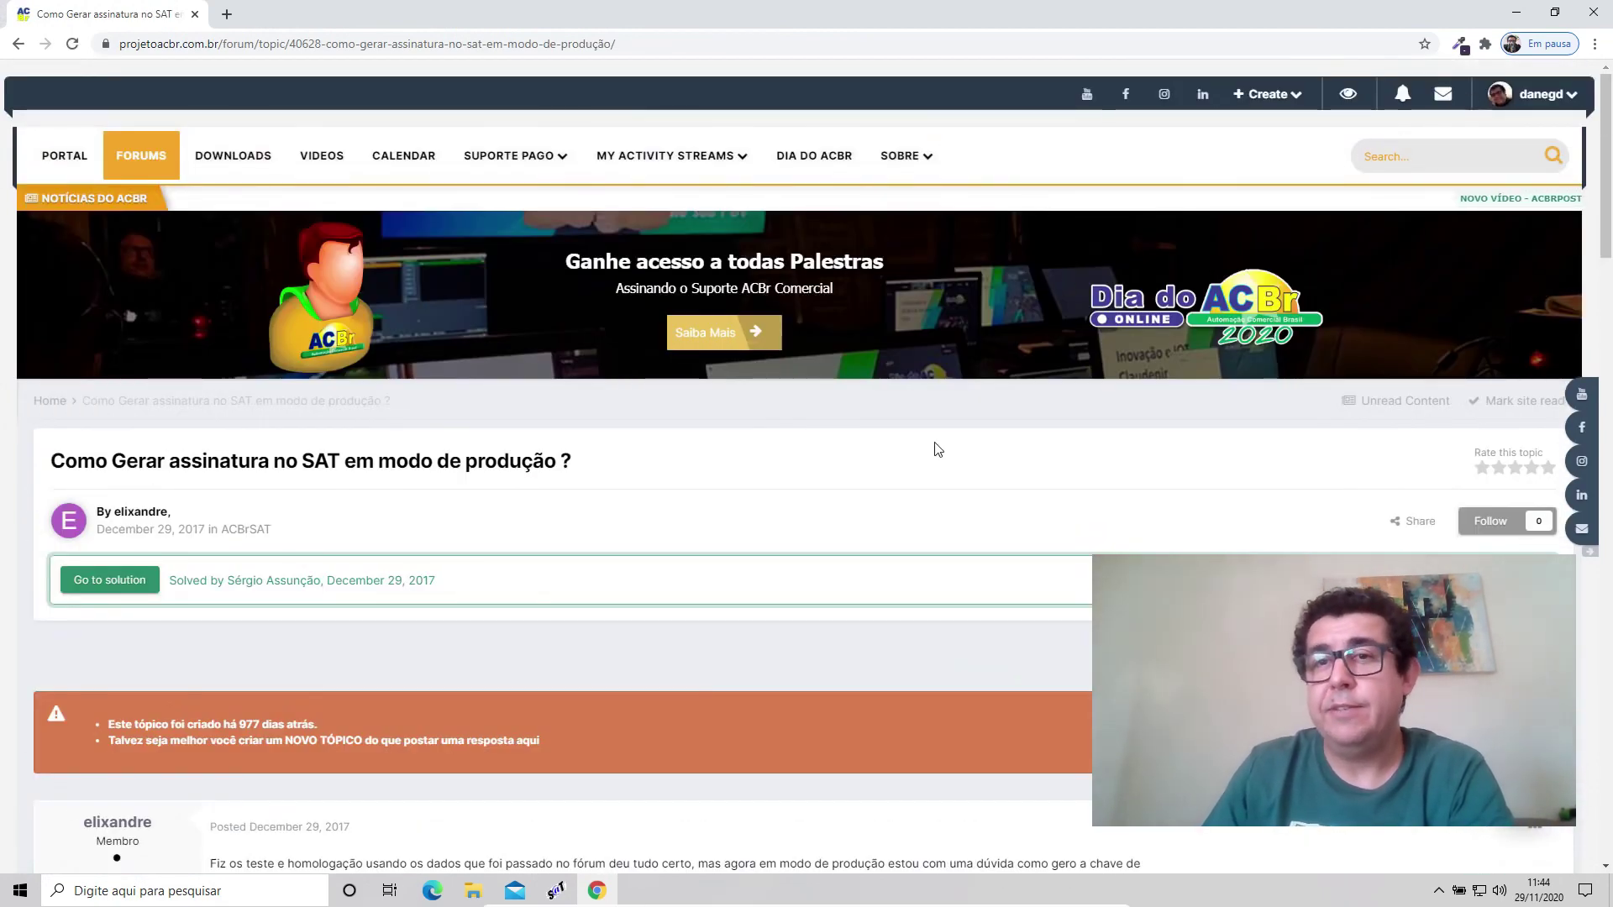
pyautogui.scroll(-9, 939, 448)
pyautogui.scroll(-3, 938, 448)
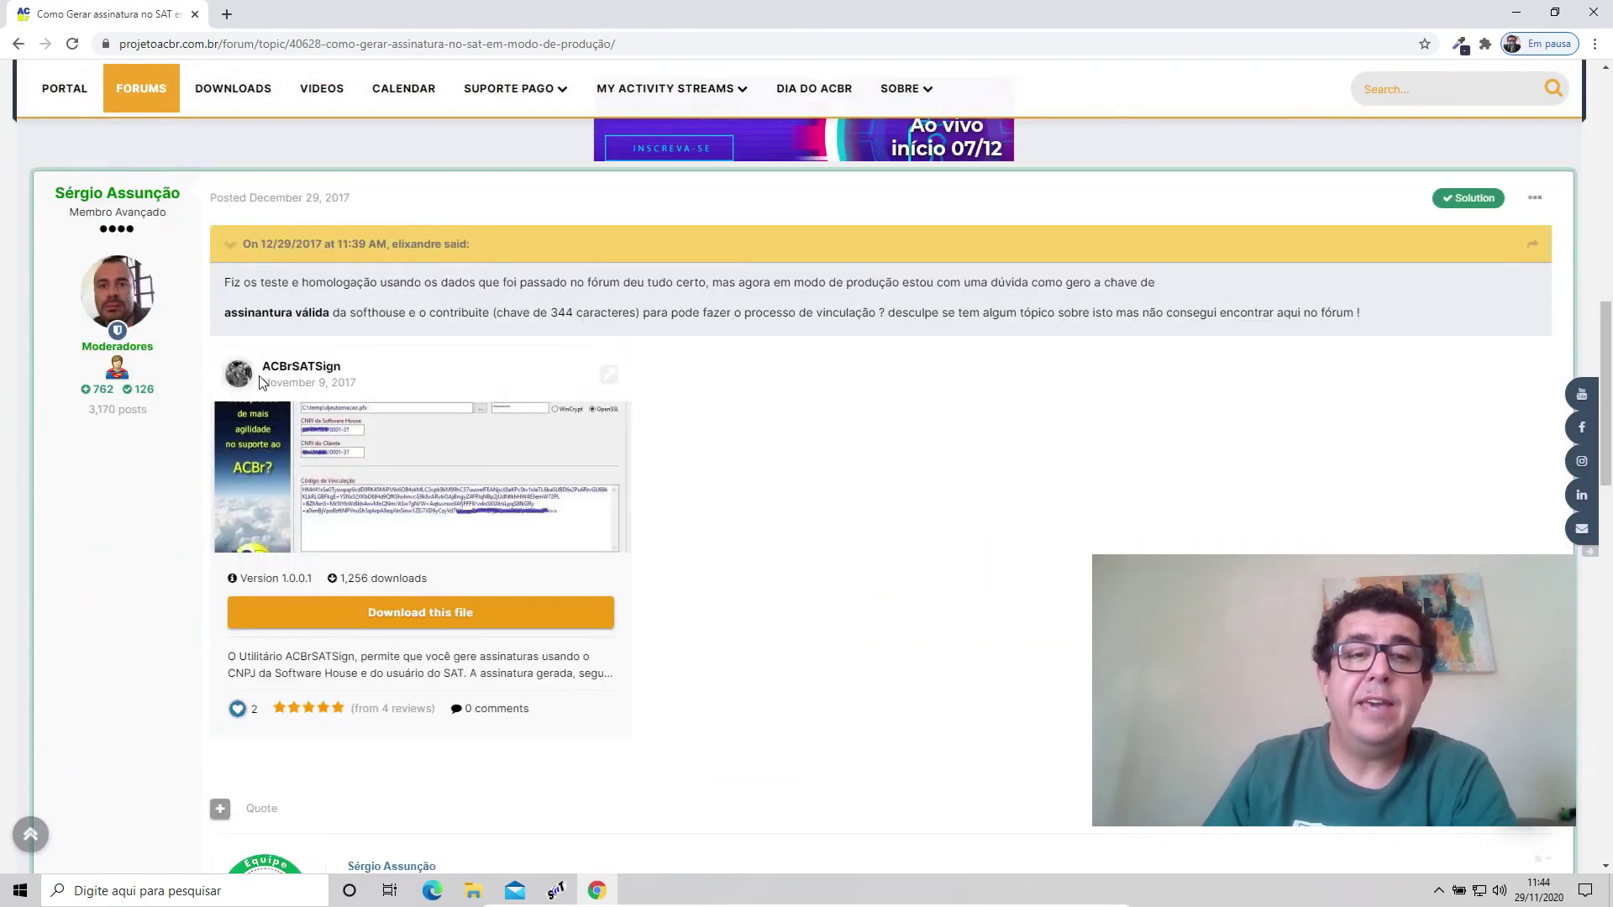
pyautogui.click(469, 619)
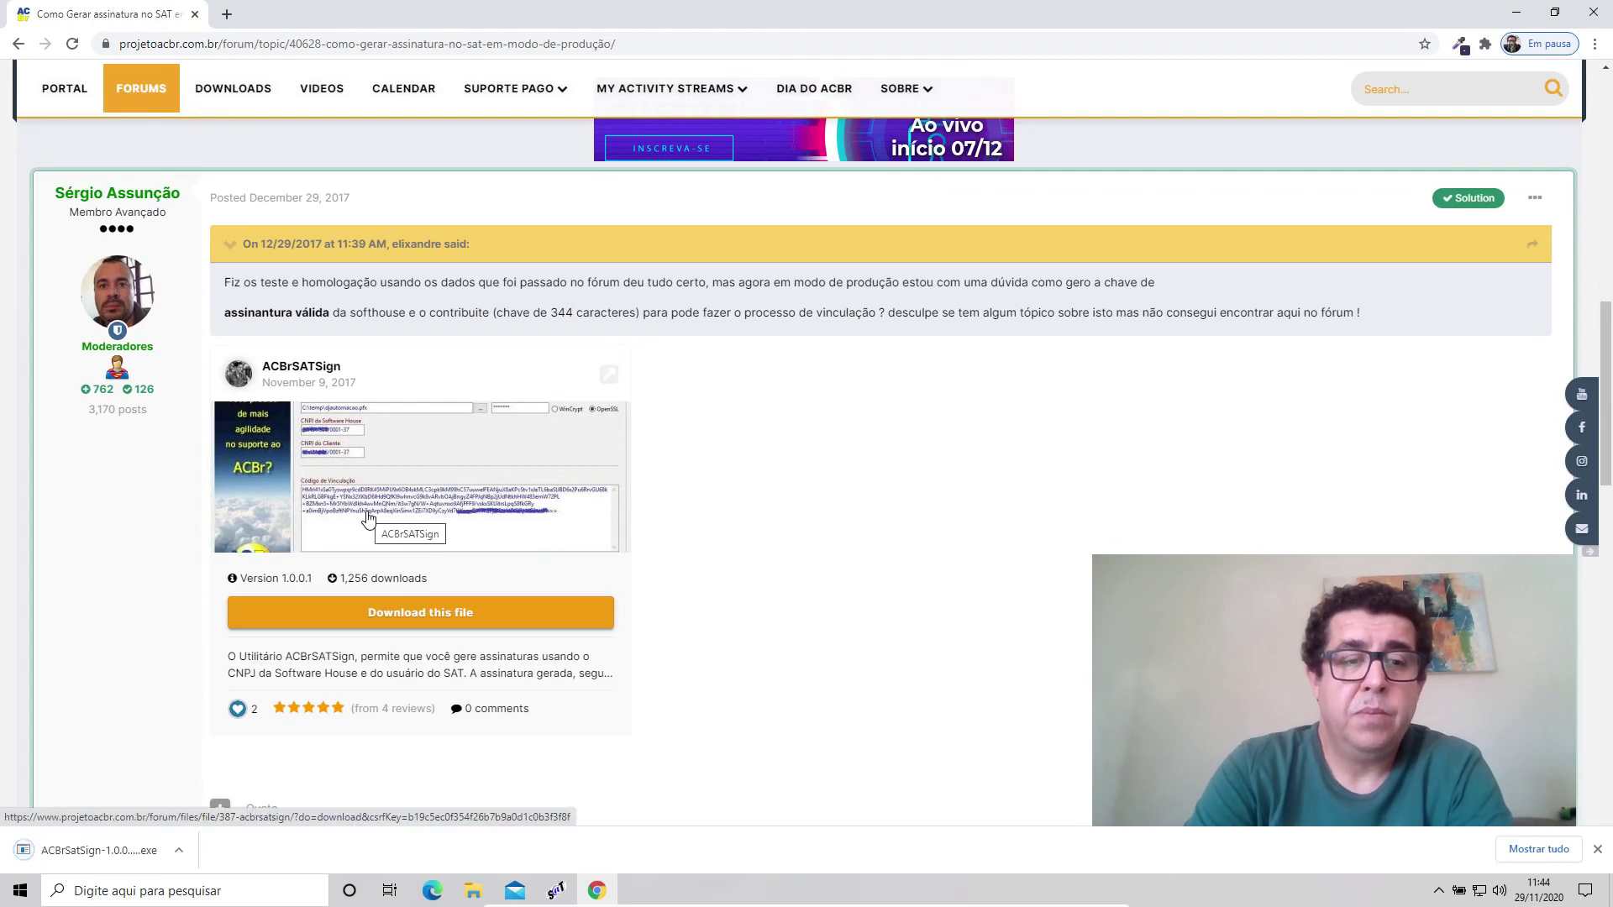
pyautogui.click(179, 851)
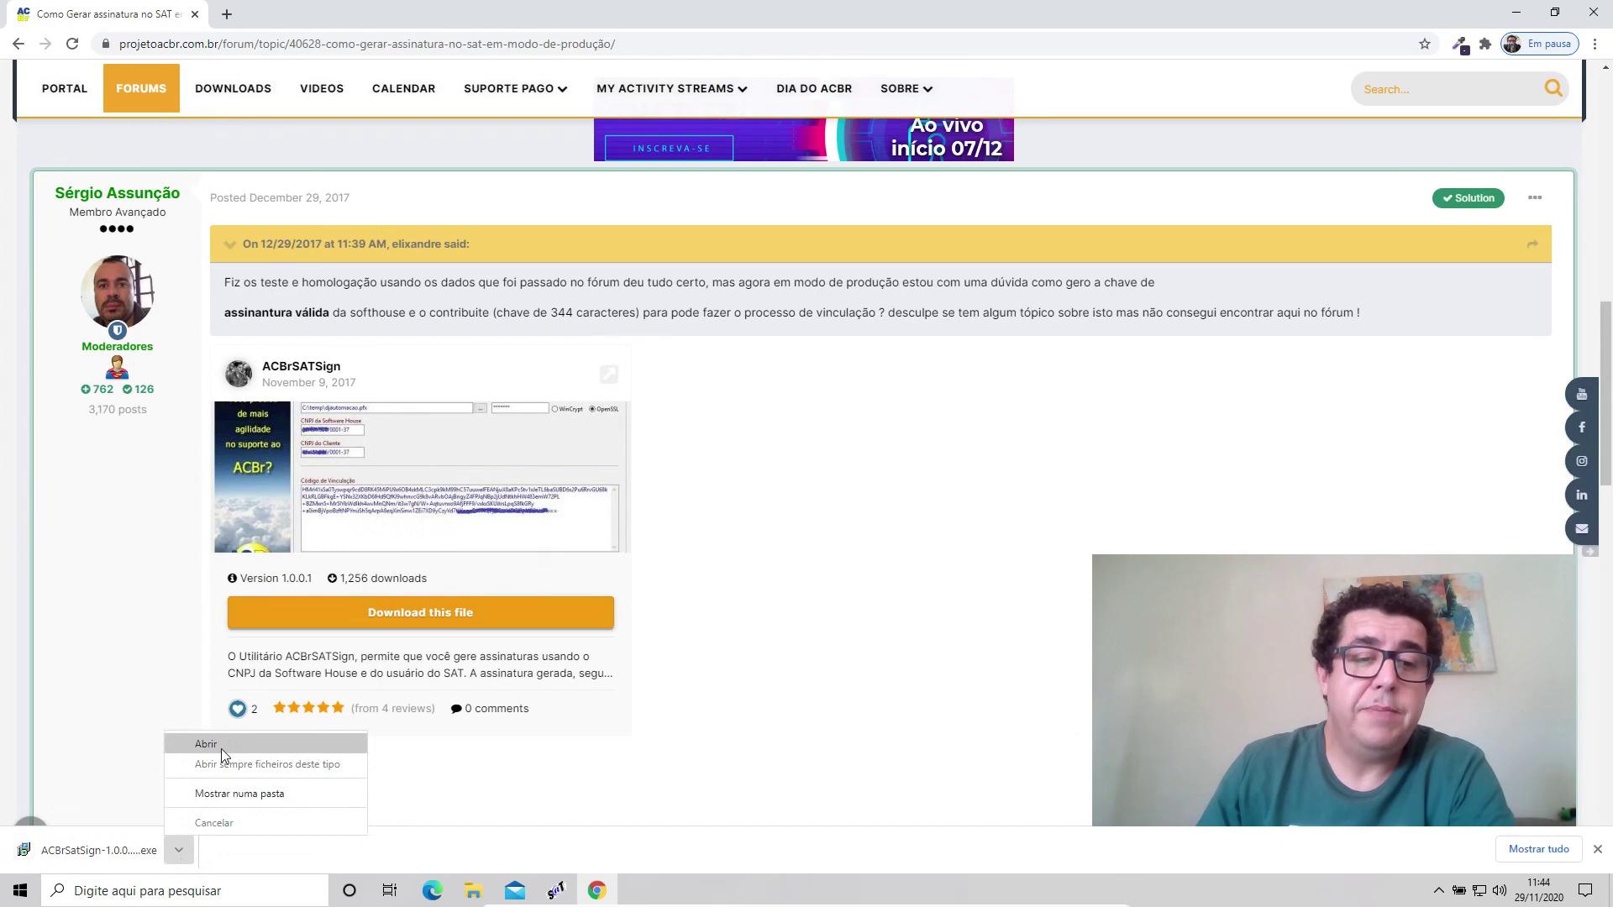
pyautogui.click(220, 746)
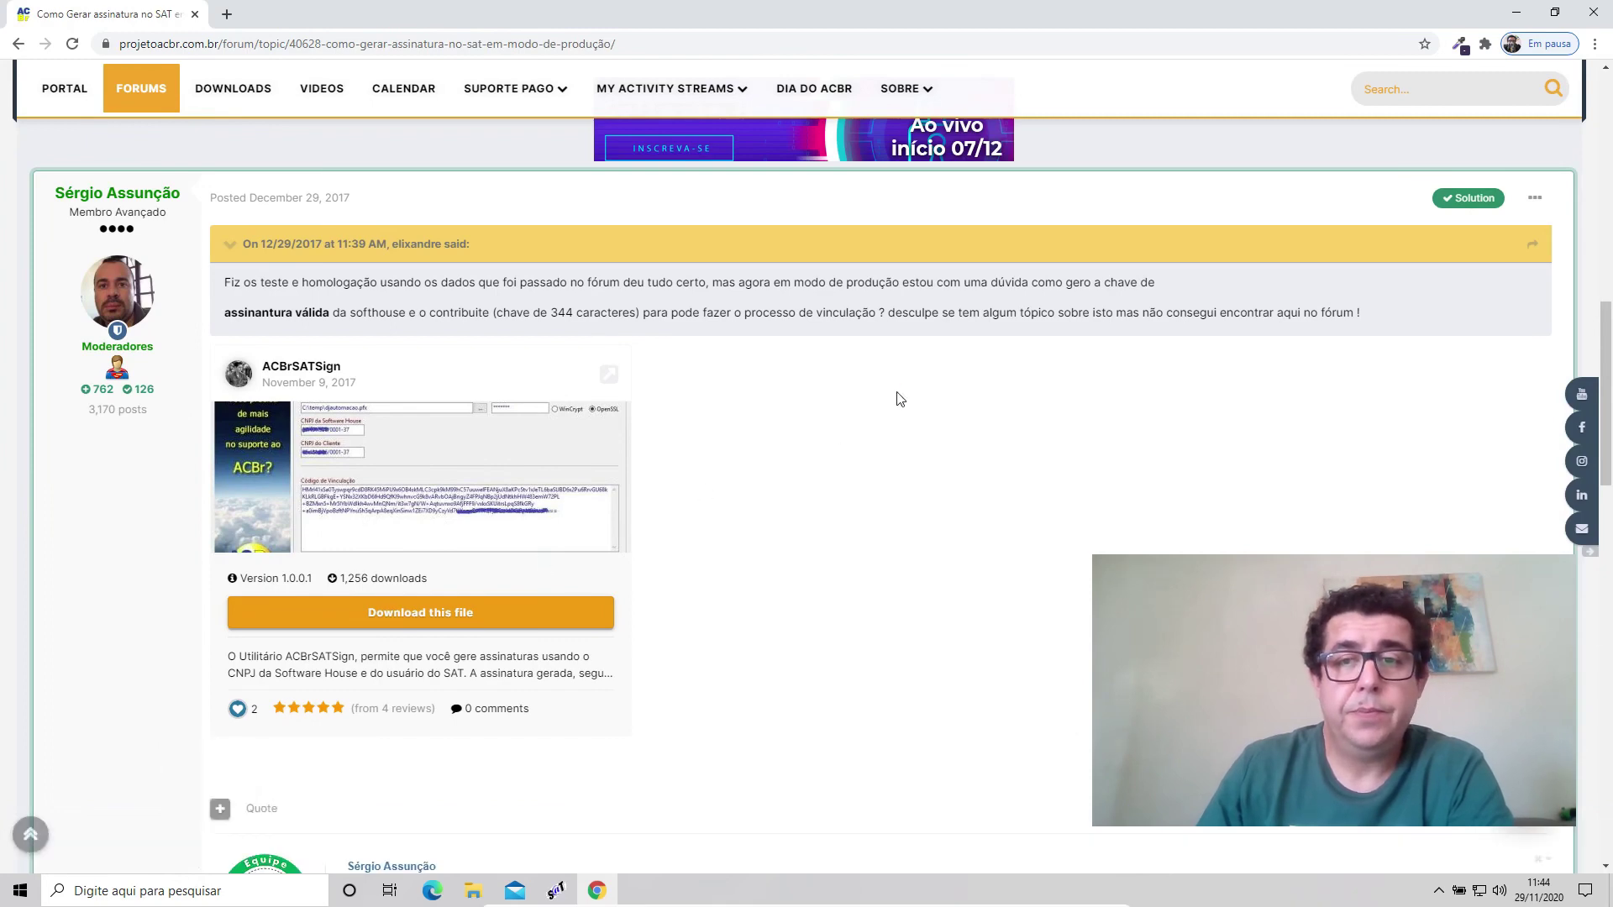
# Install ACBrSatSign to C:\ACBrSatSign with a desktop icon, bypassing the SmartScreen warning.
pyautogui.click(1516, 12)
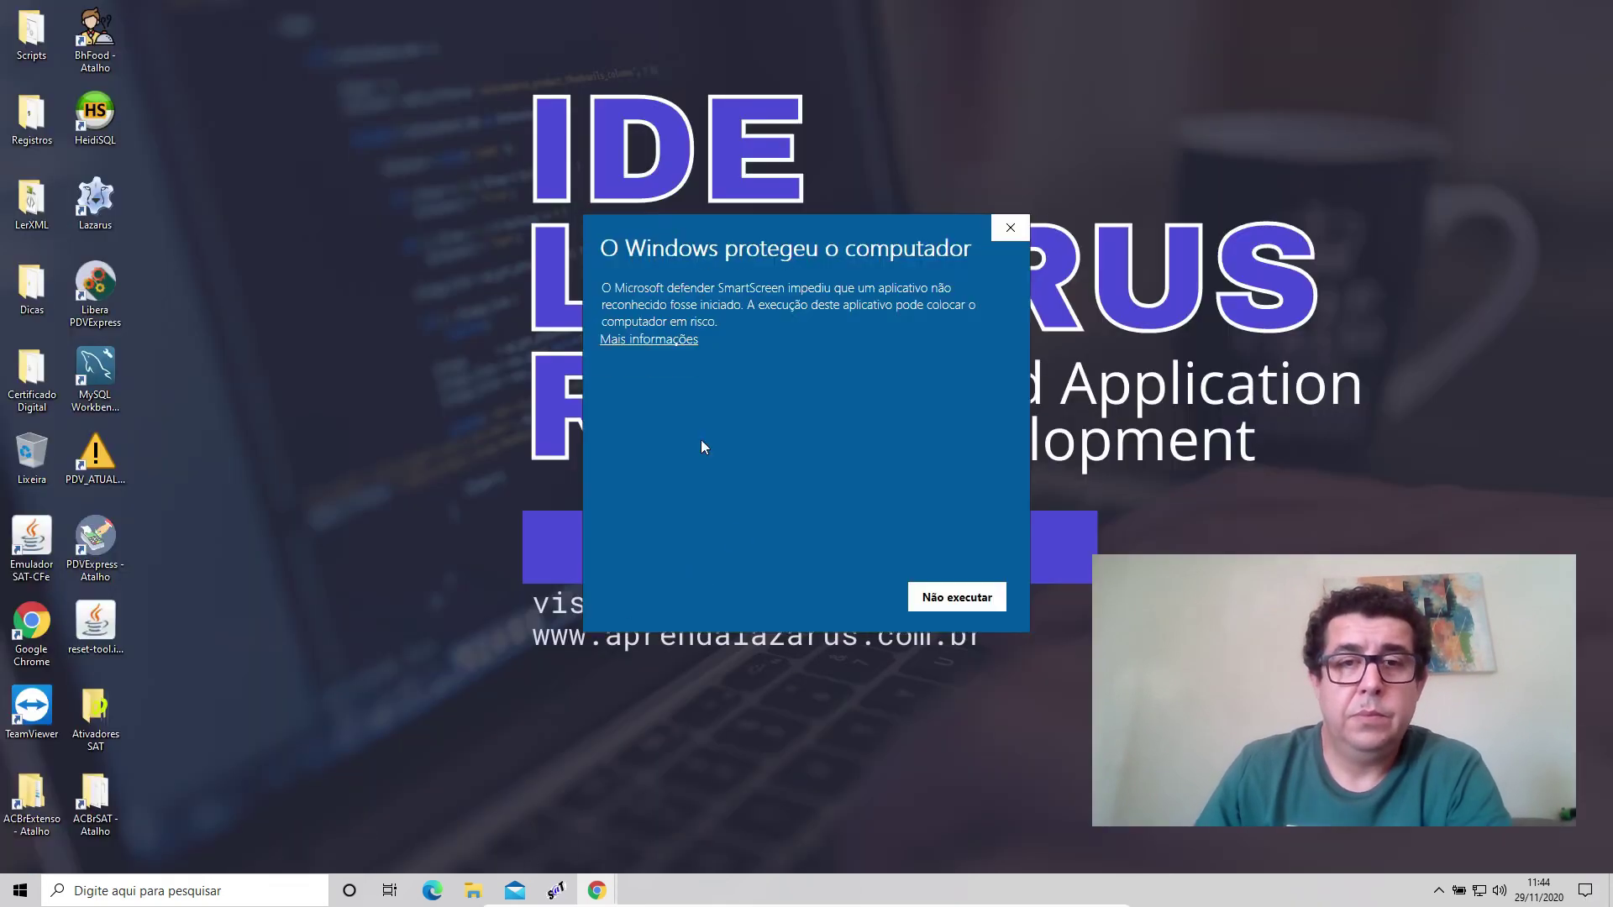
pyautogui.click(667, 339)
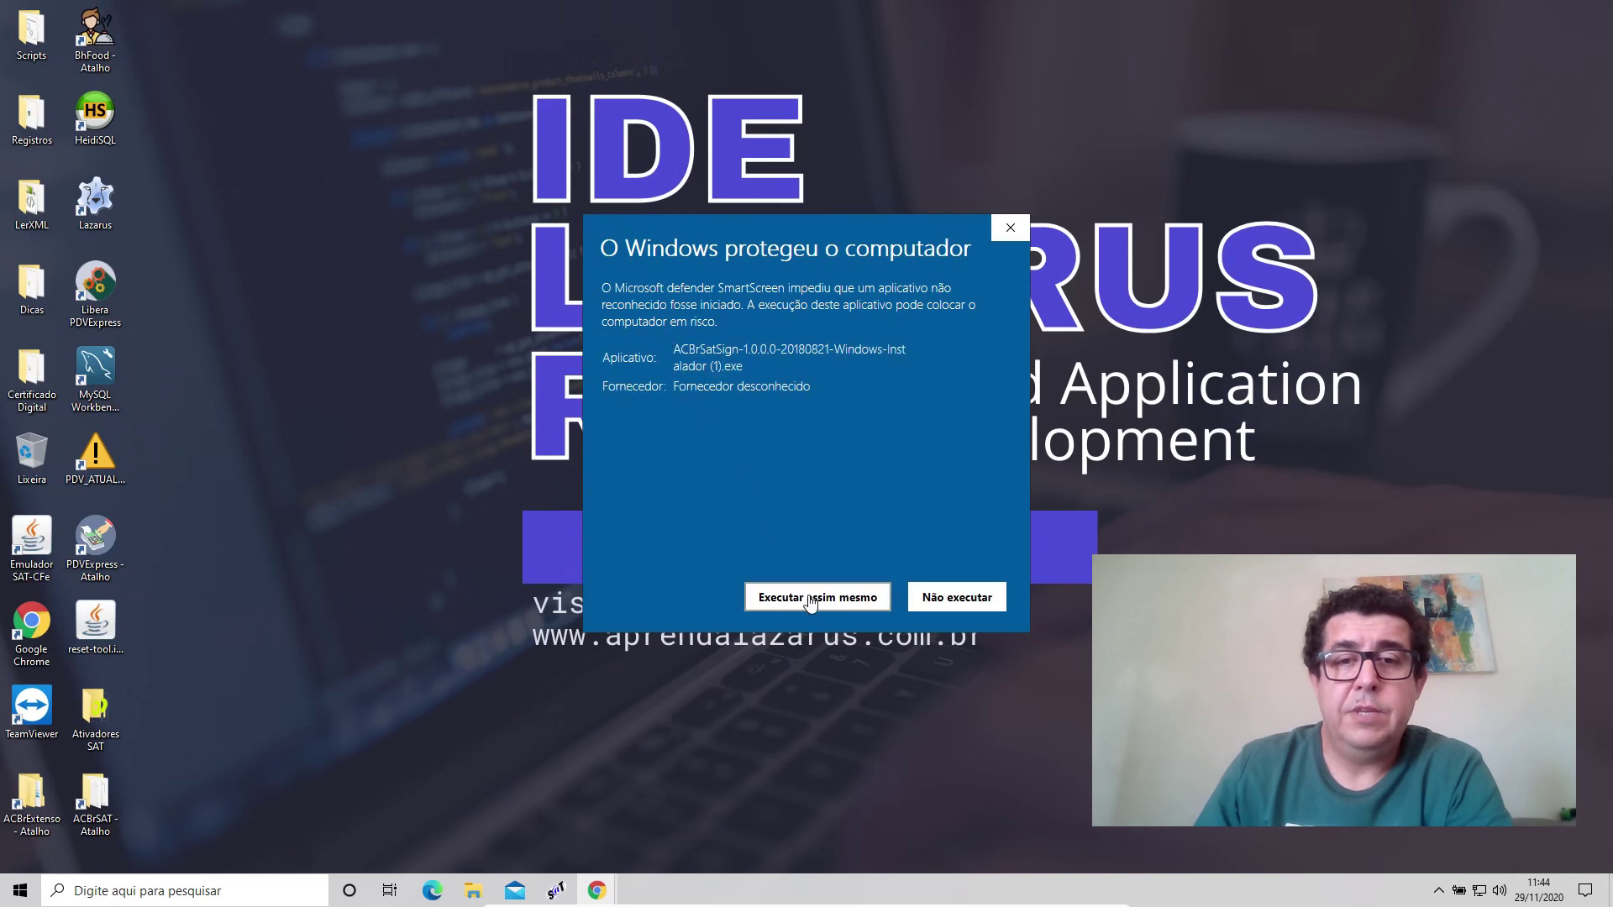
pyautogui.click(806, 595)
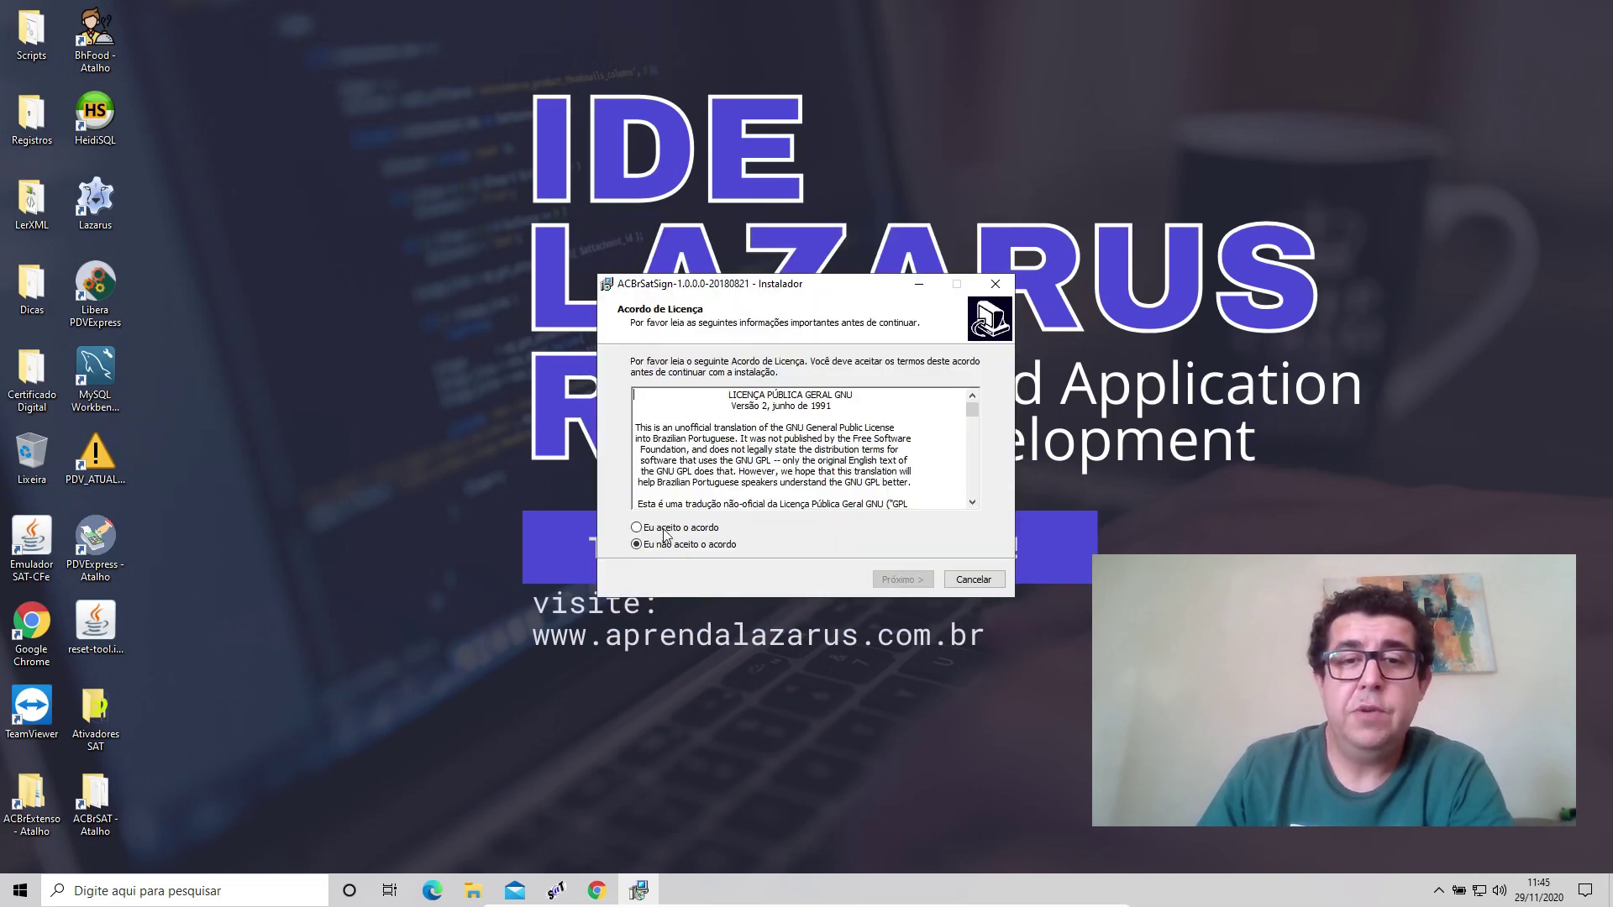
pyautogui.click(668, 529)
pyautogui.click(890, 582)
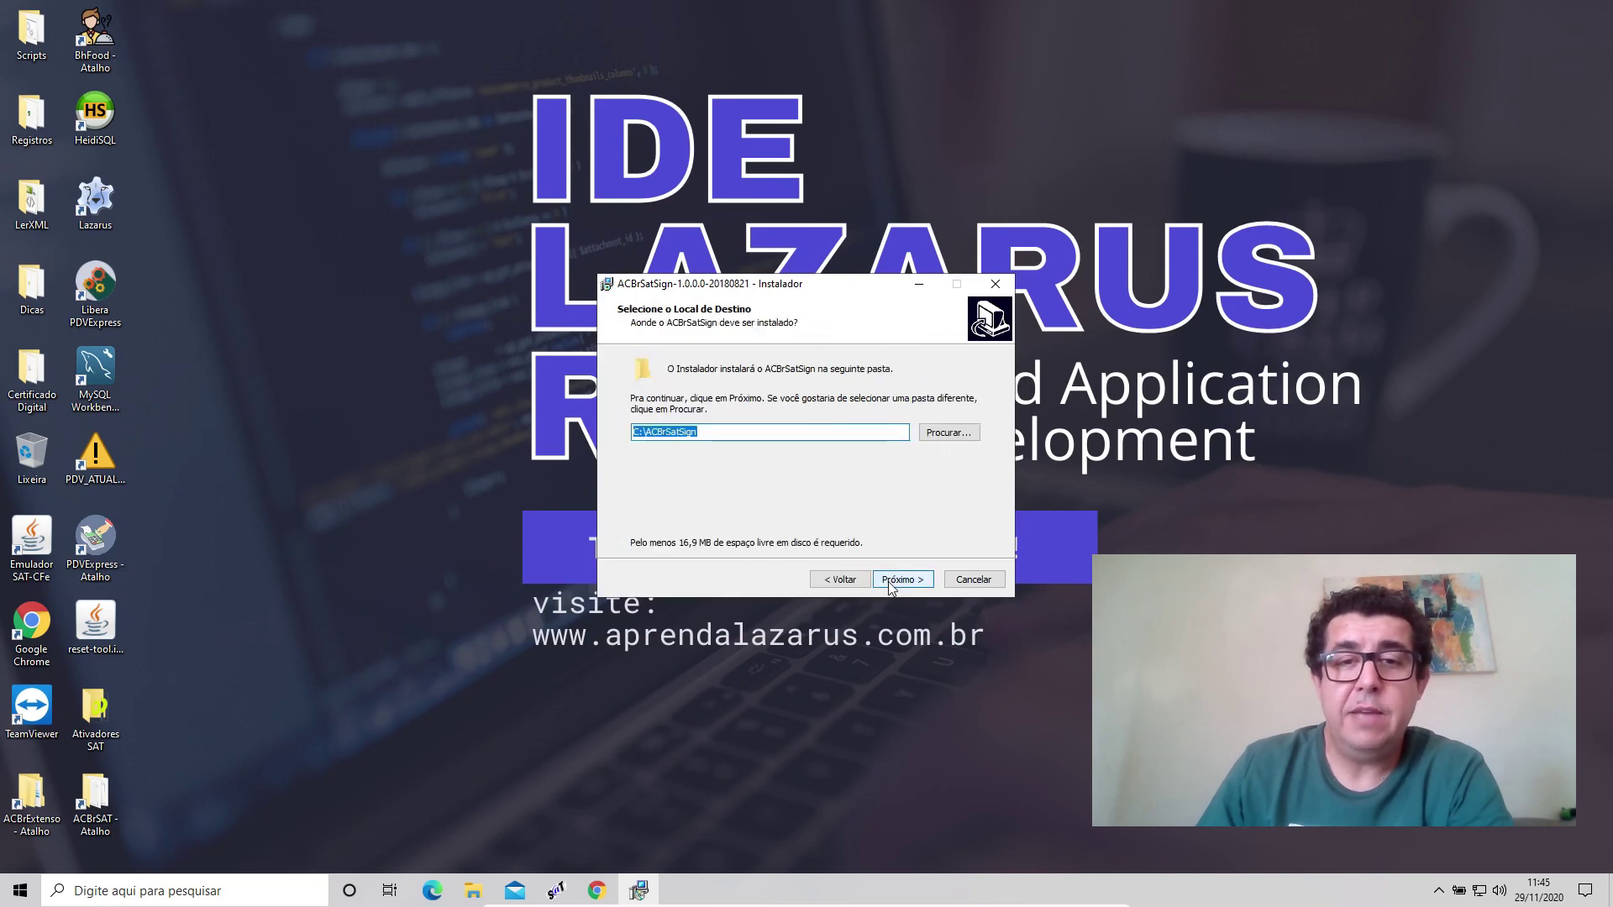
pyautogui.click(892, 581)
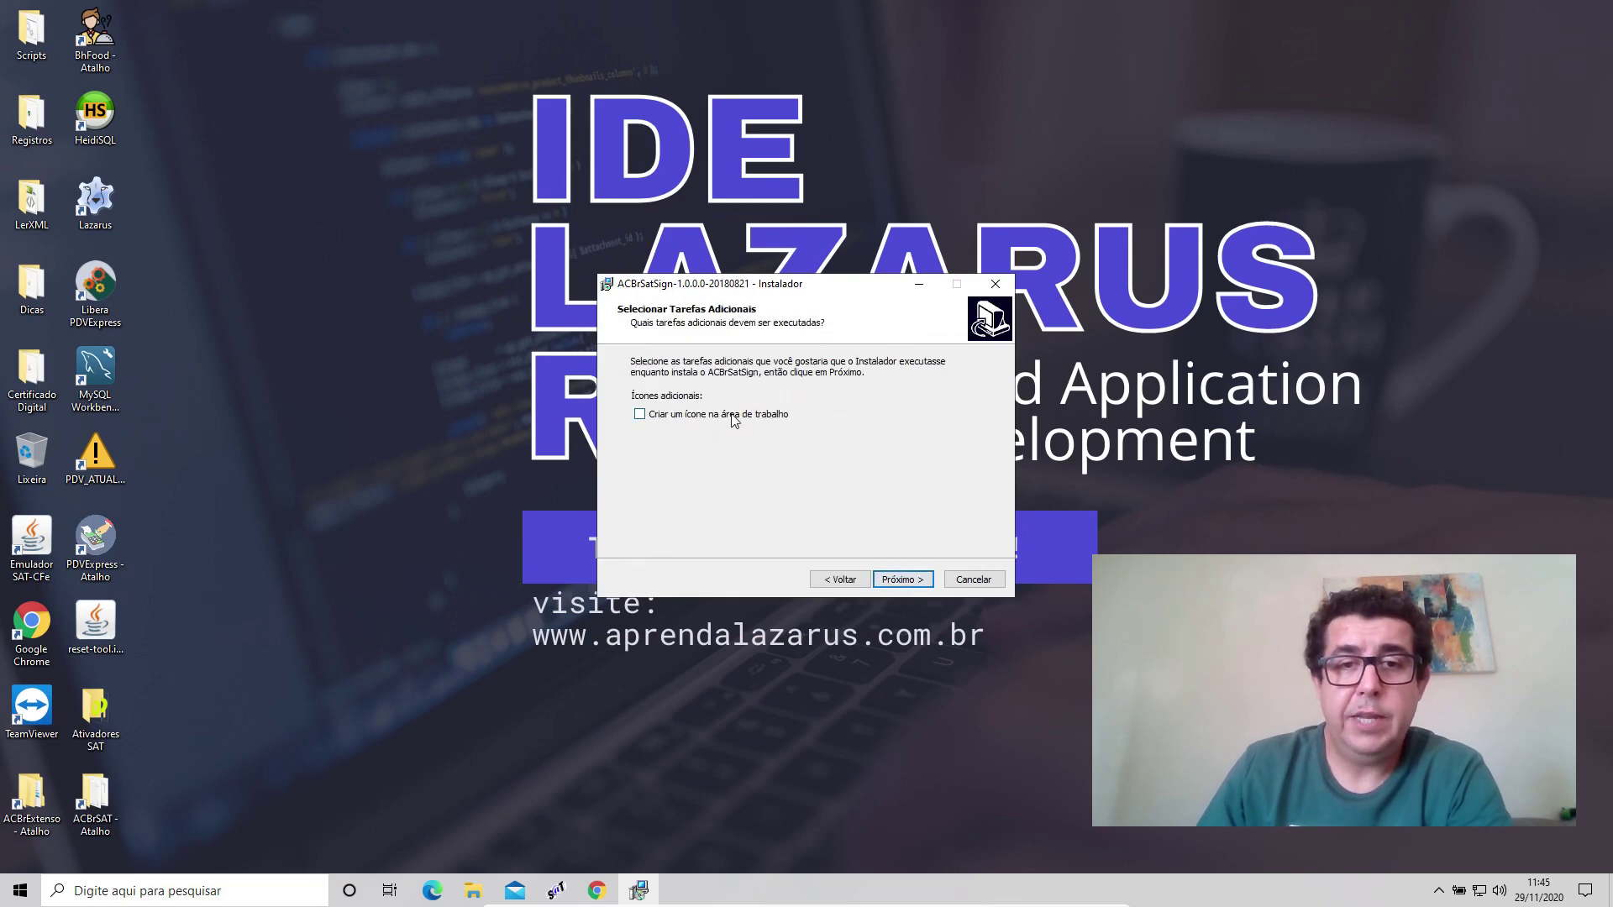
pyautogui.click(731, 415)
pyautogui.click(918, 582)
pyautogui.click(920, 583)
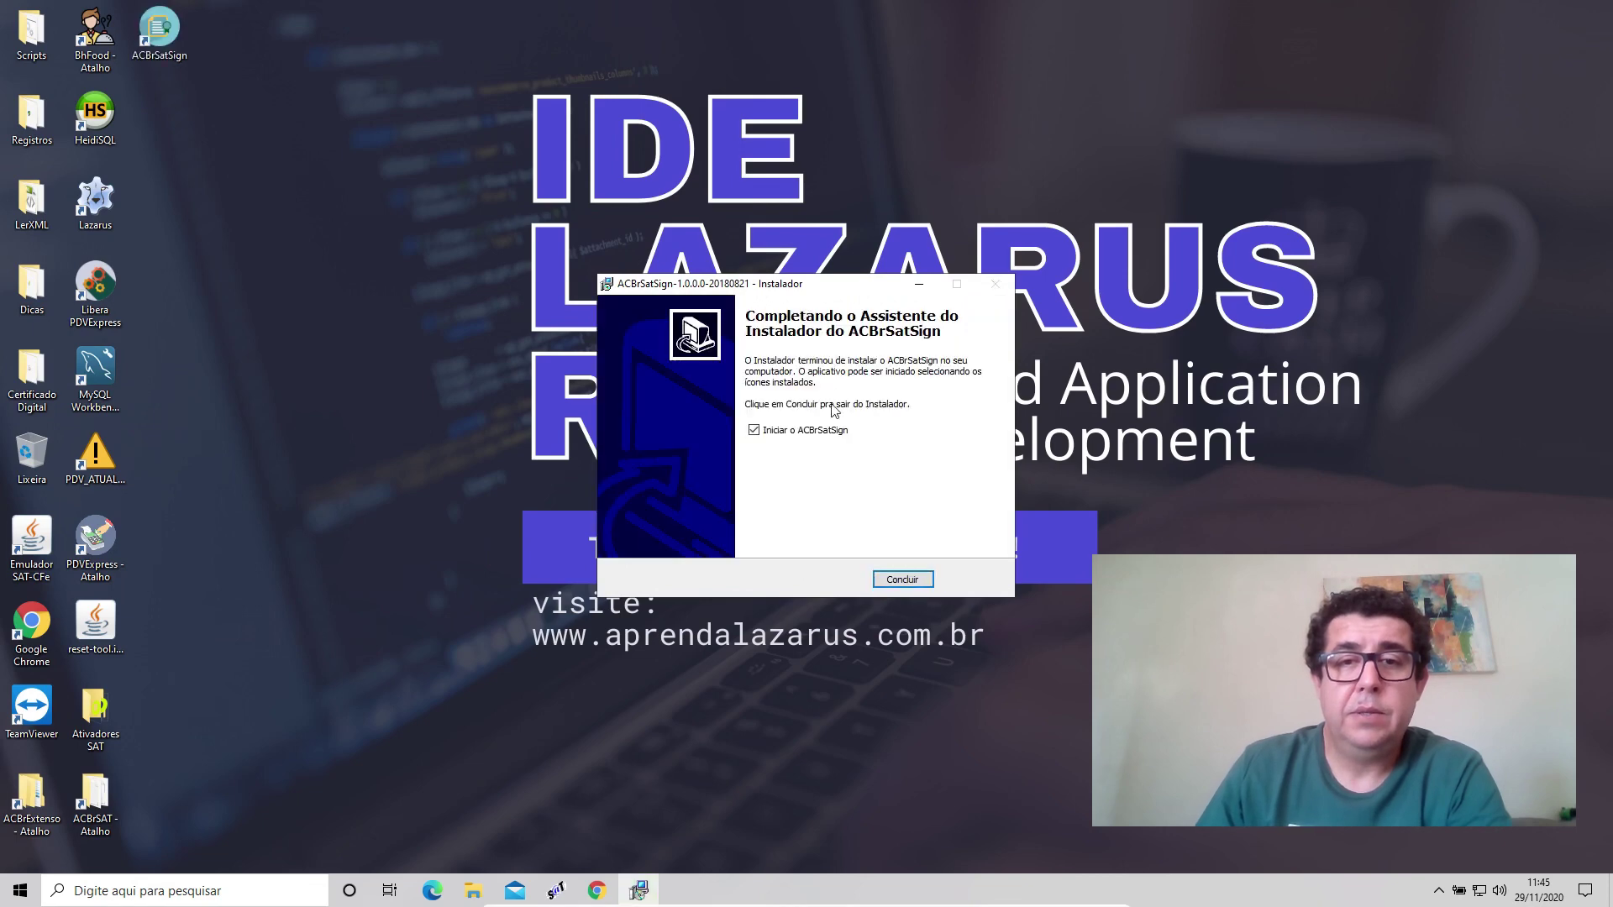
pyautogui.click(892, 581)
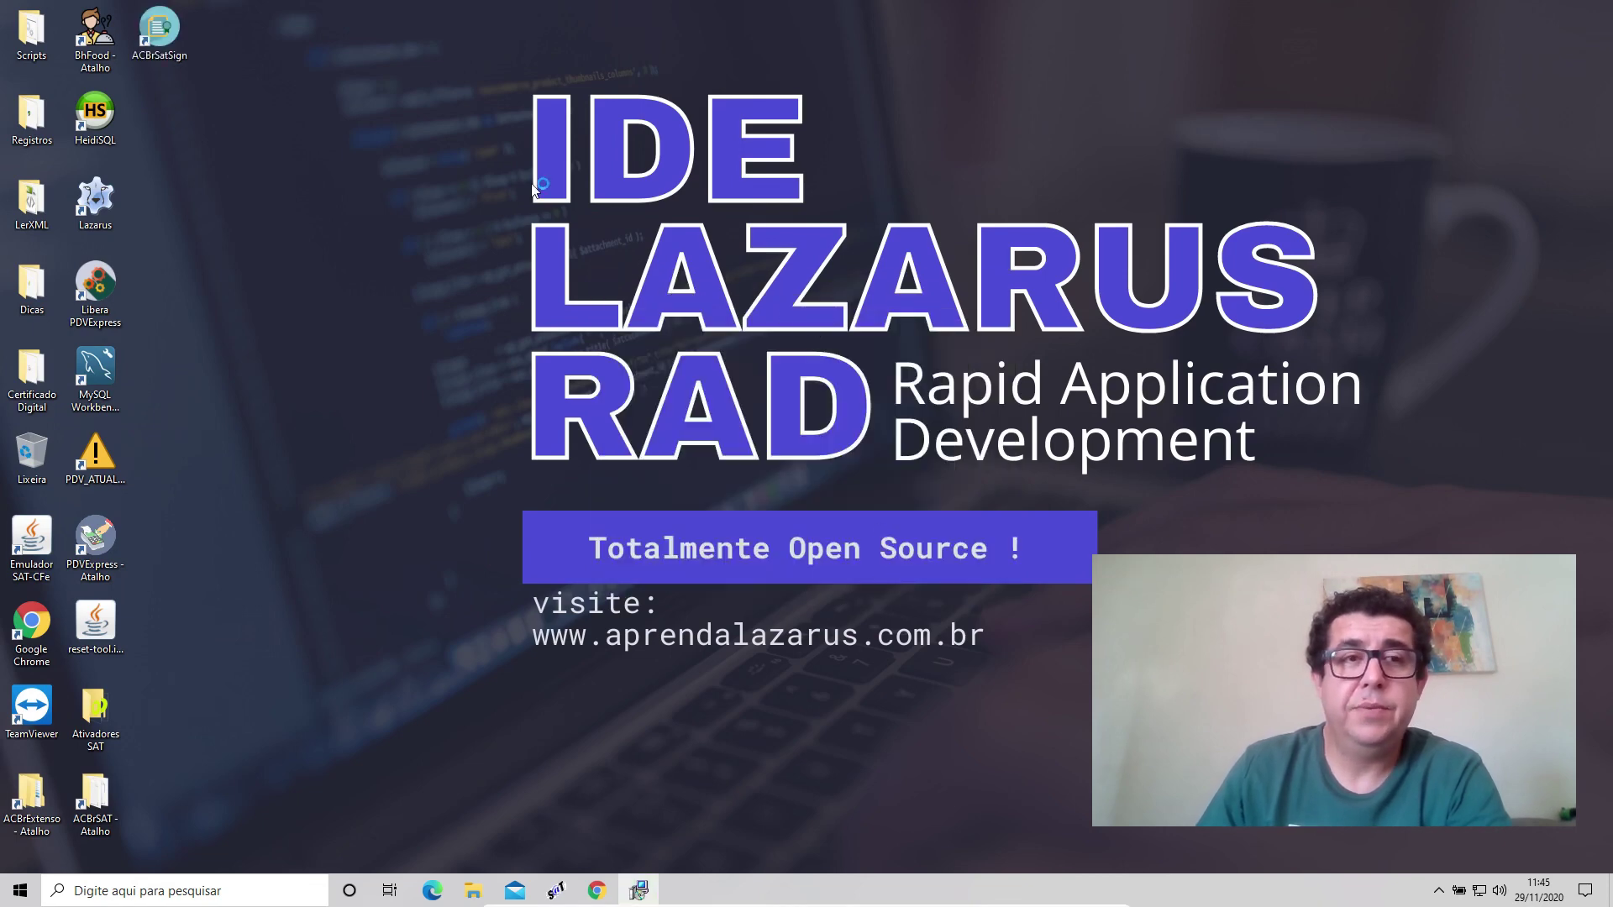
# Select the digital certificate, enter its password in ACBrSAT Sign, then return to SAT Teste.
pyautogui.click(919, 340)
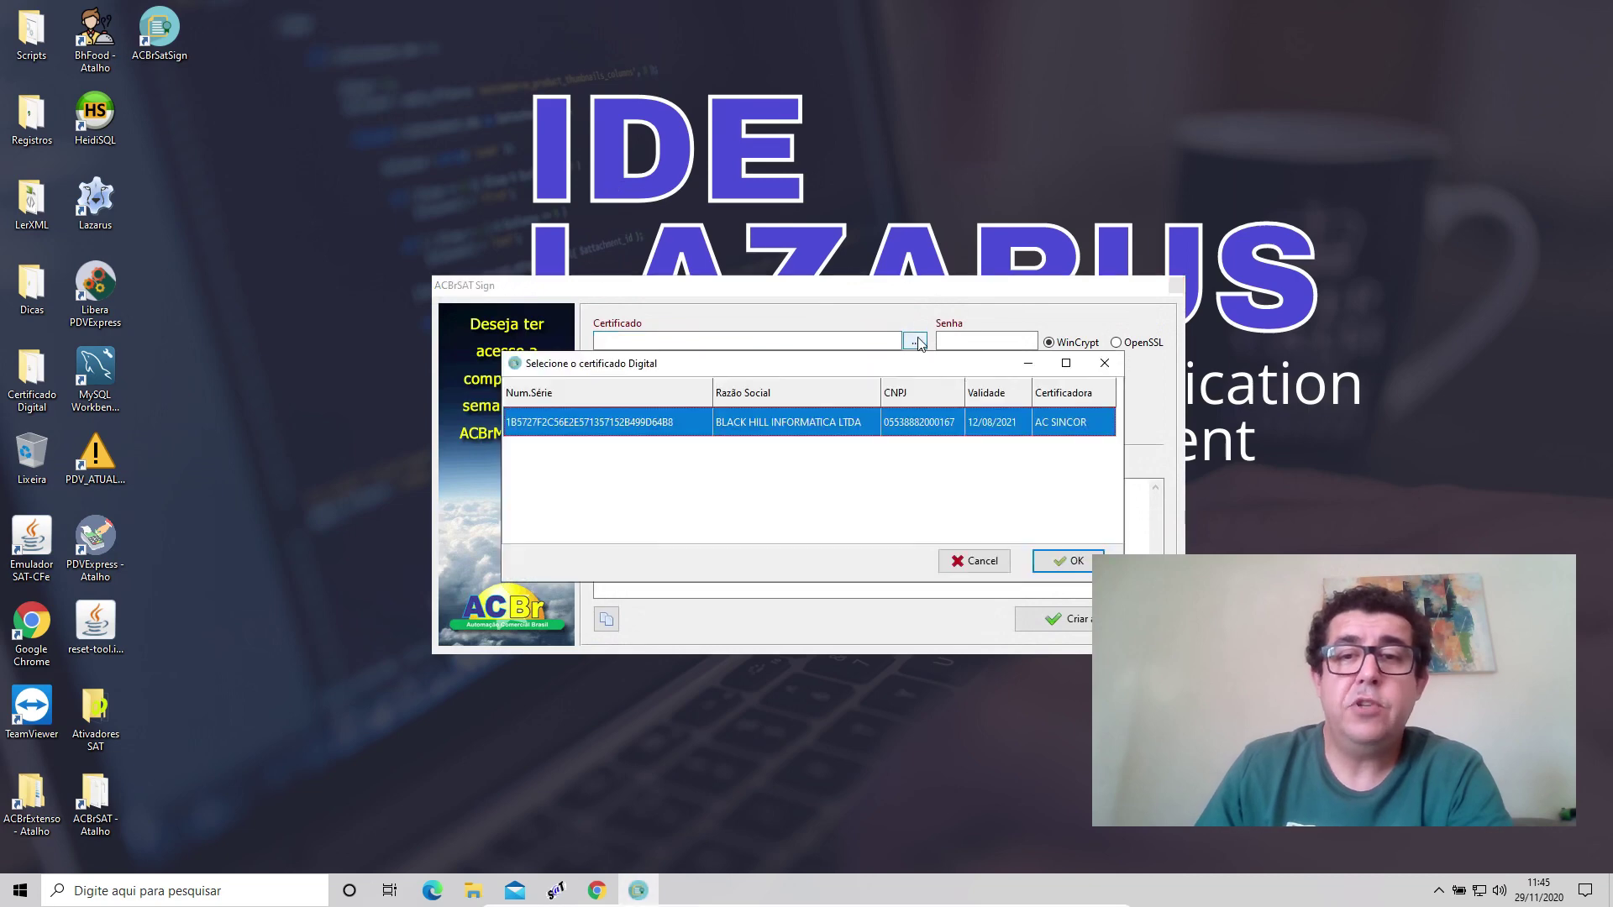
pyautogui.click(1068, 561)
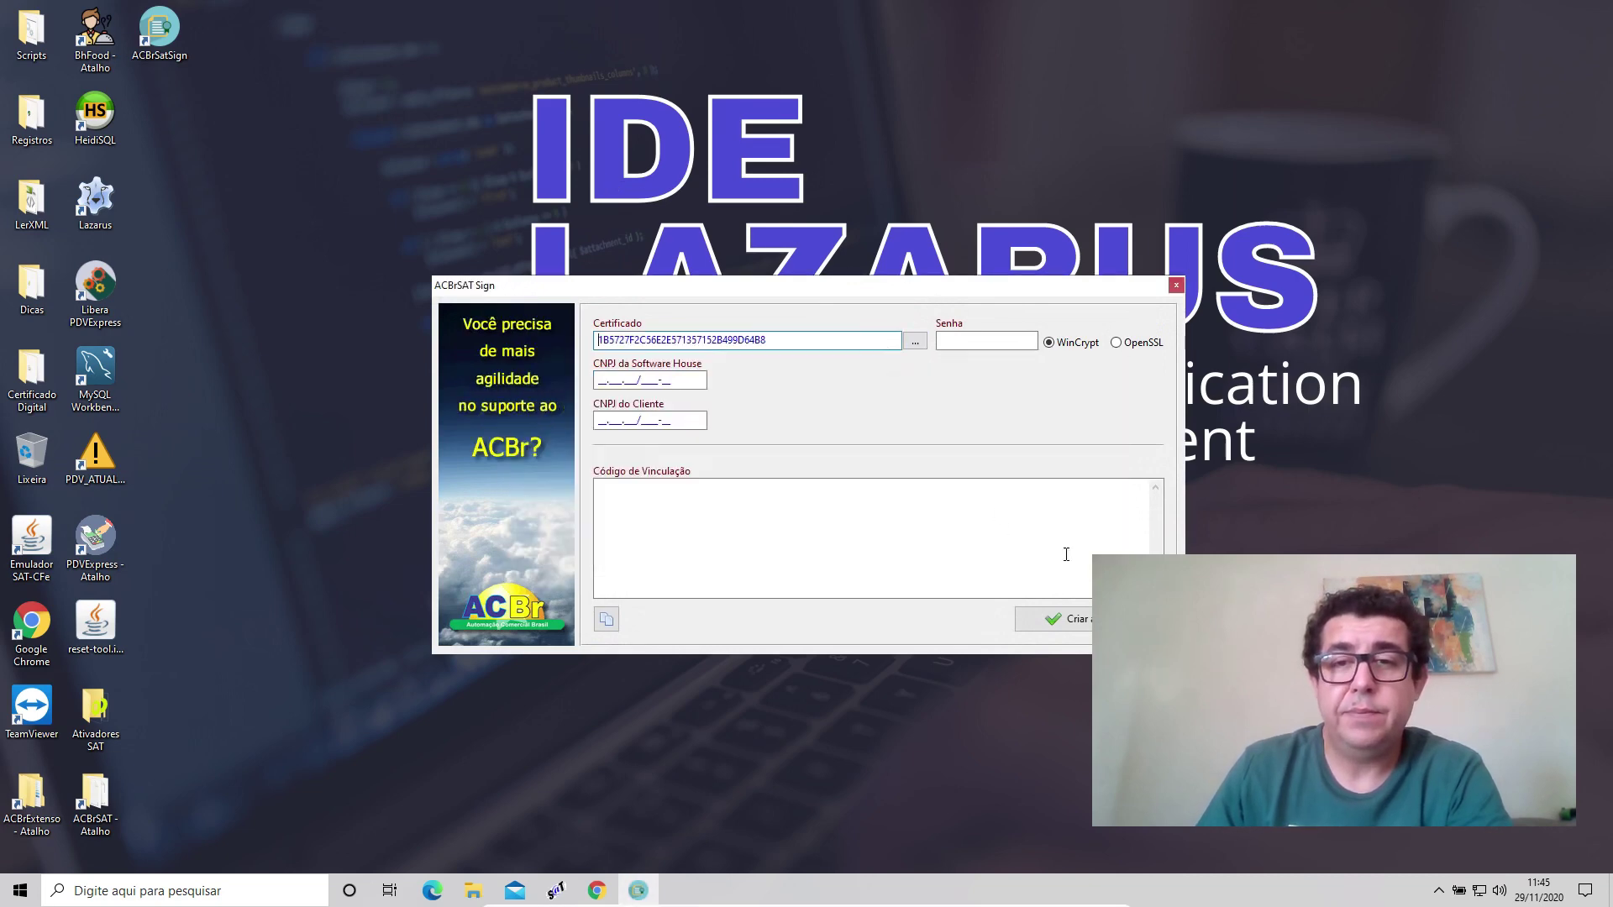
pyautogui.click(1013, 346)
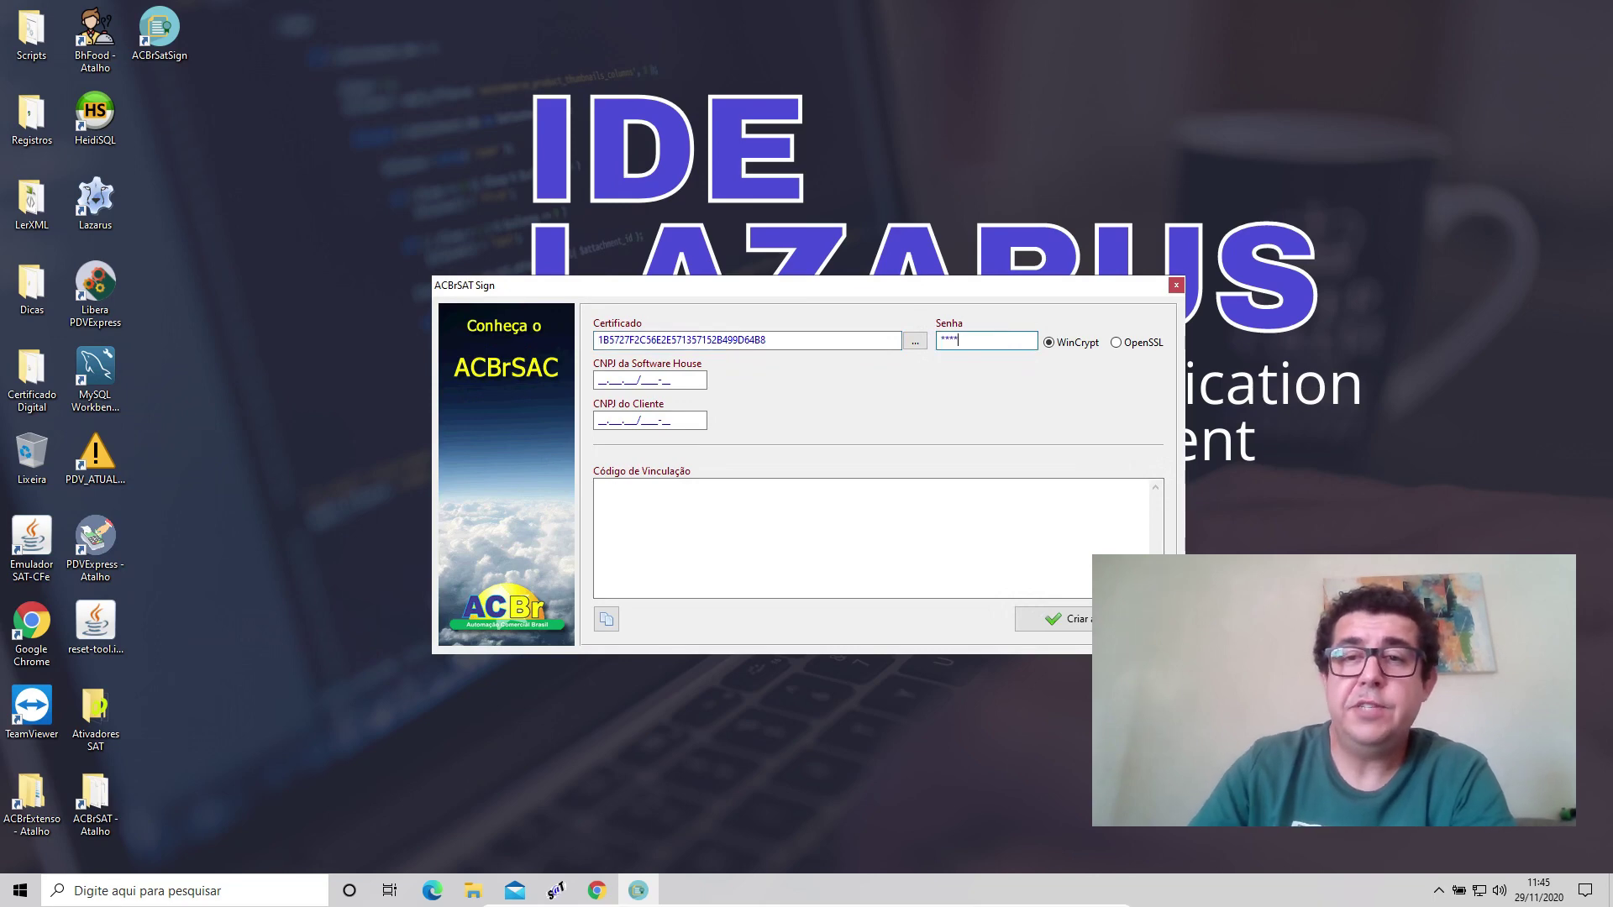
pyautogui.click(705, 375)
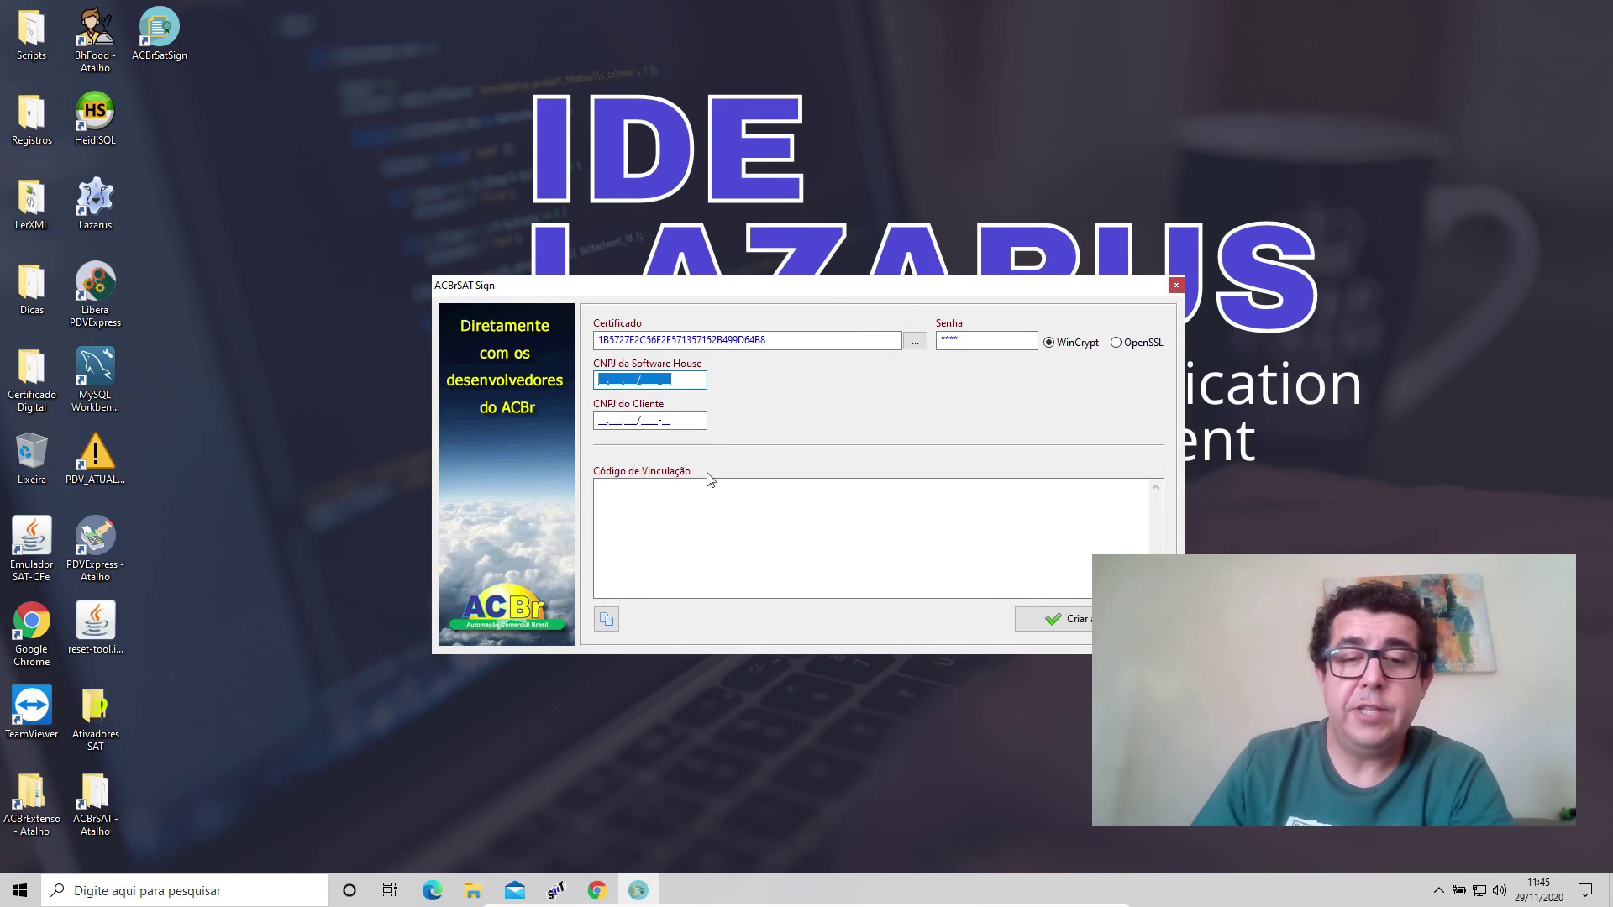
pyautogui.click(571, 889)
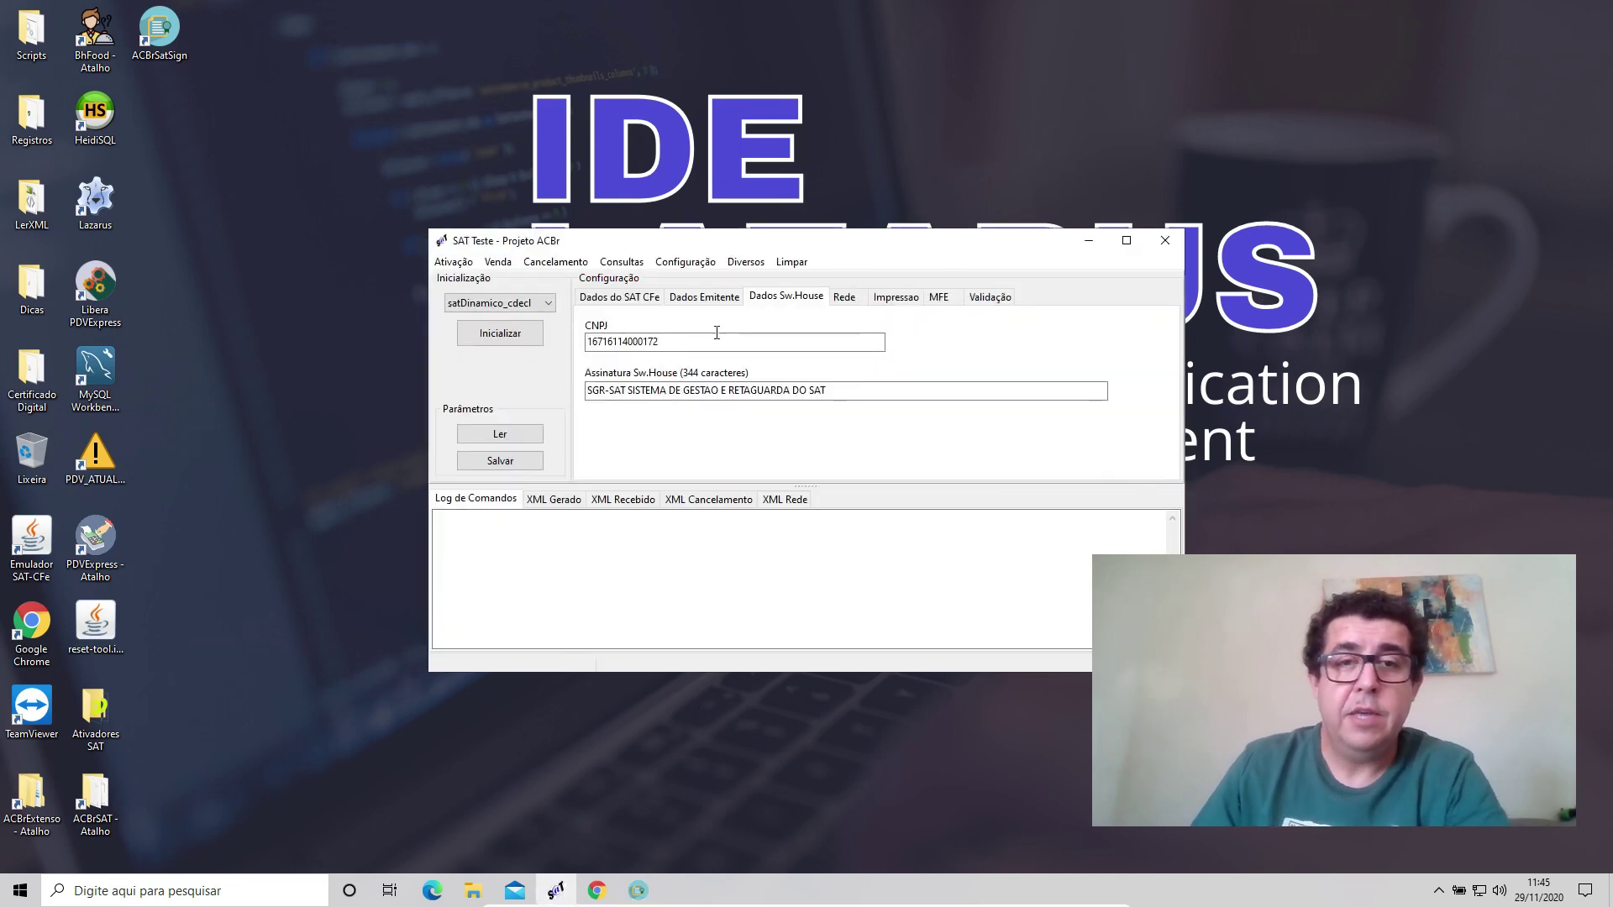
# Copy the CNPJ from SAT Teste and paste it as the Software House CNPJ in ACBrSAT Sign.
pyautogui.click(714, 297)
pyautogui.moveTo(708, 344); pyautogui.dragTo(569, 346)
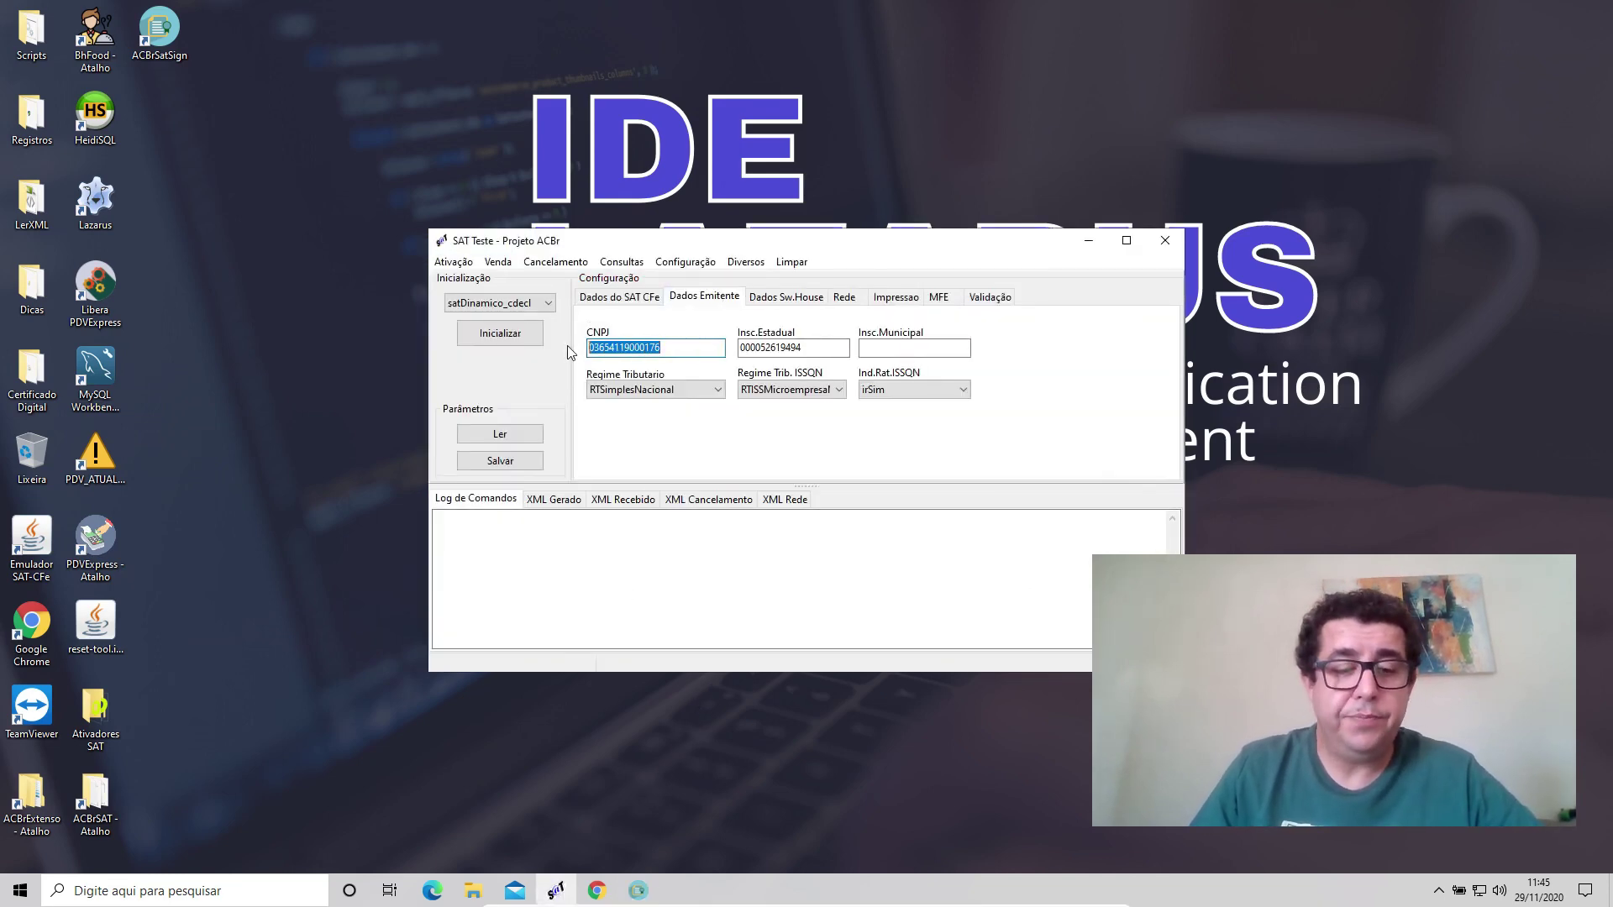
pyautogui.click(786, 297)
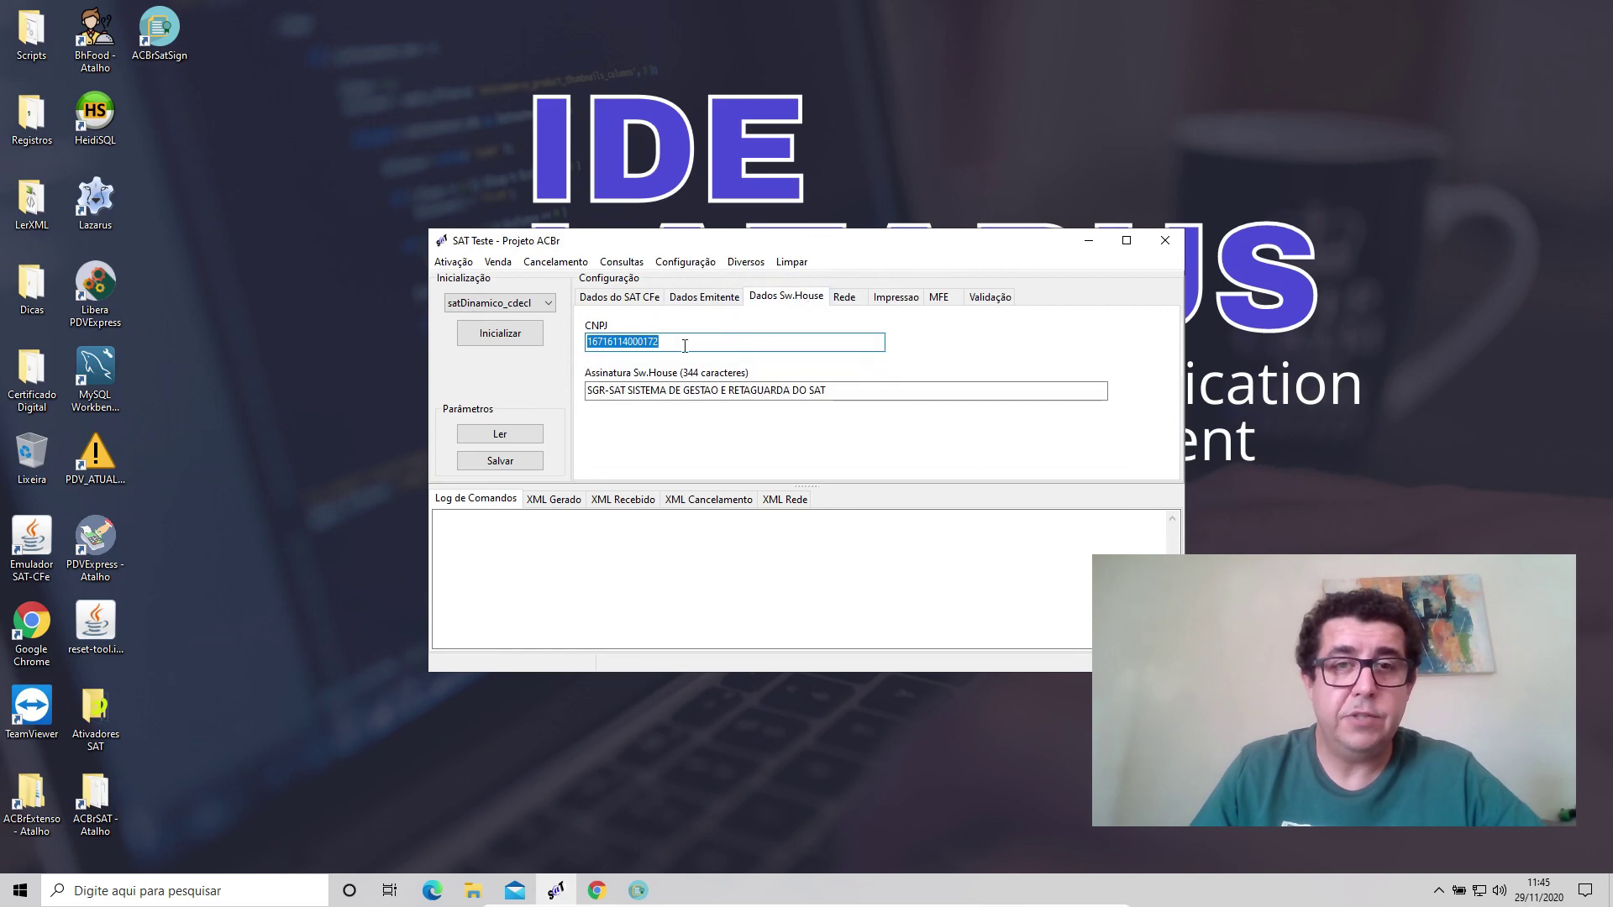
pyautogui.hotkey('alt', 'Tab')
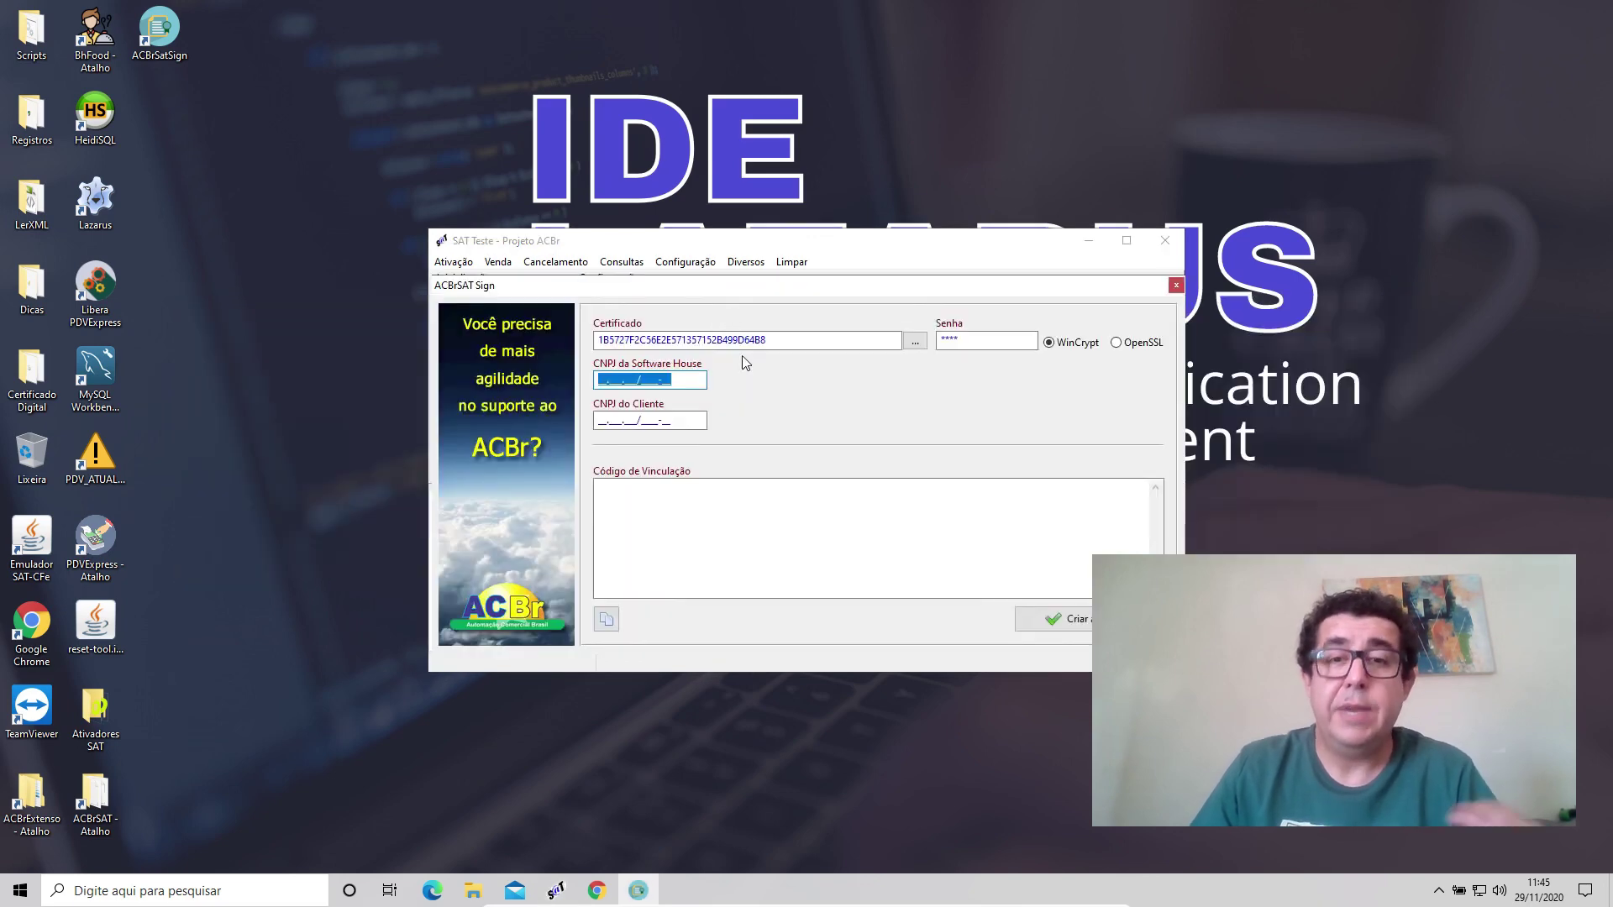
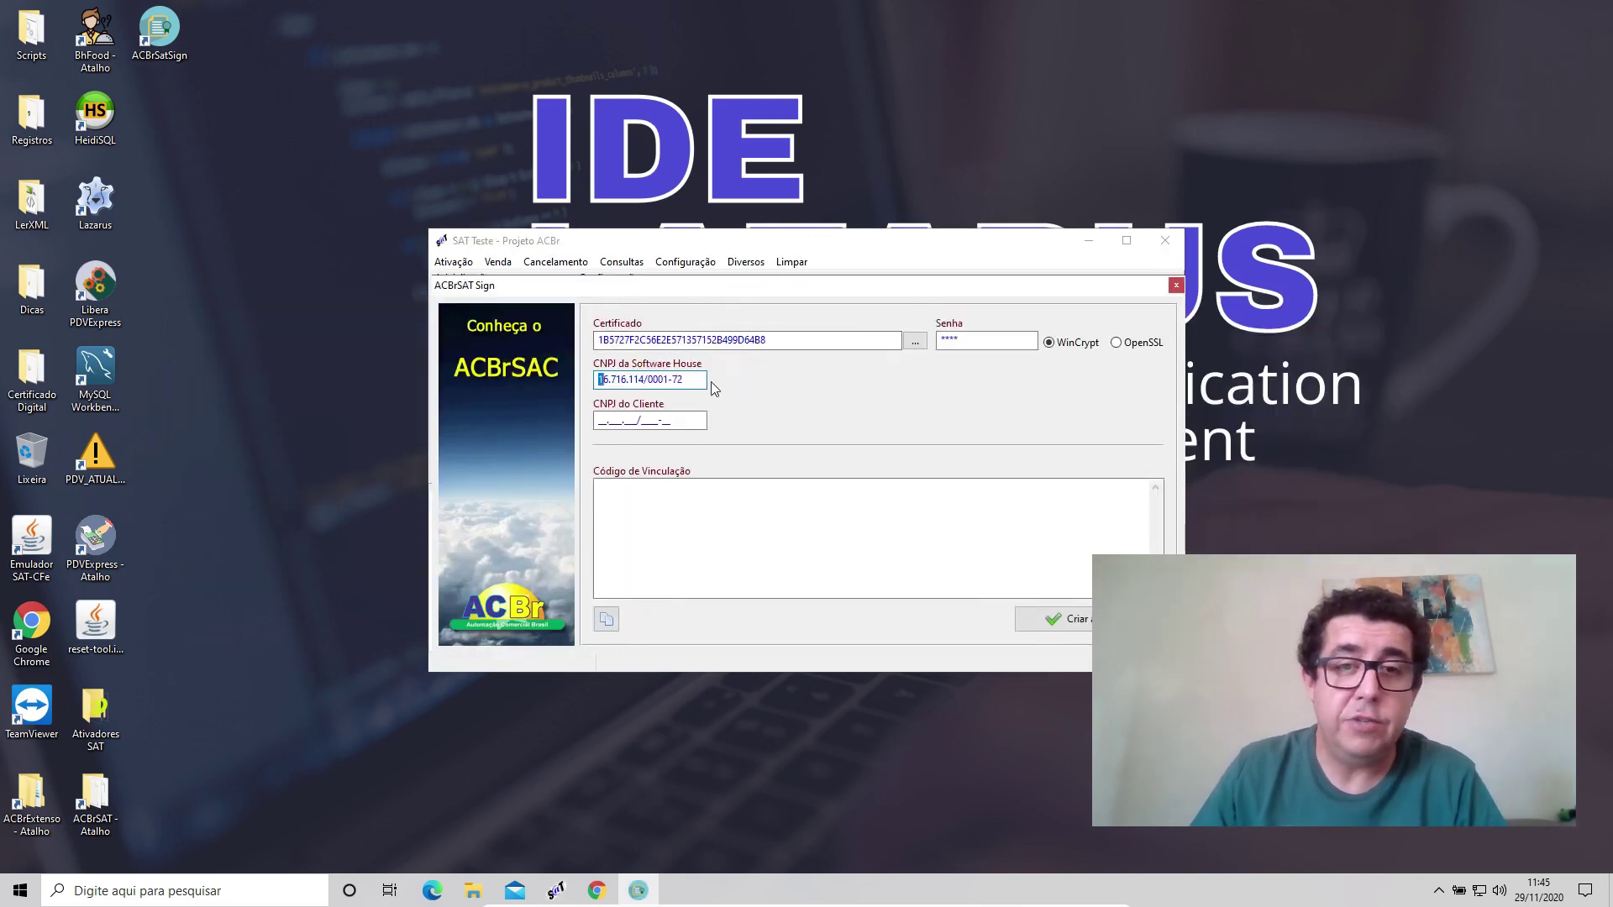
# Paste the issuer CNPJ into the Cliente field and create the Código de Vinculação.
pyautogui.click(943, 252)
pyautogui.moveTo(944, 252); pyautogui.dragTo(650, 95)
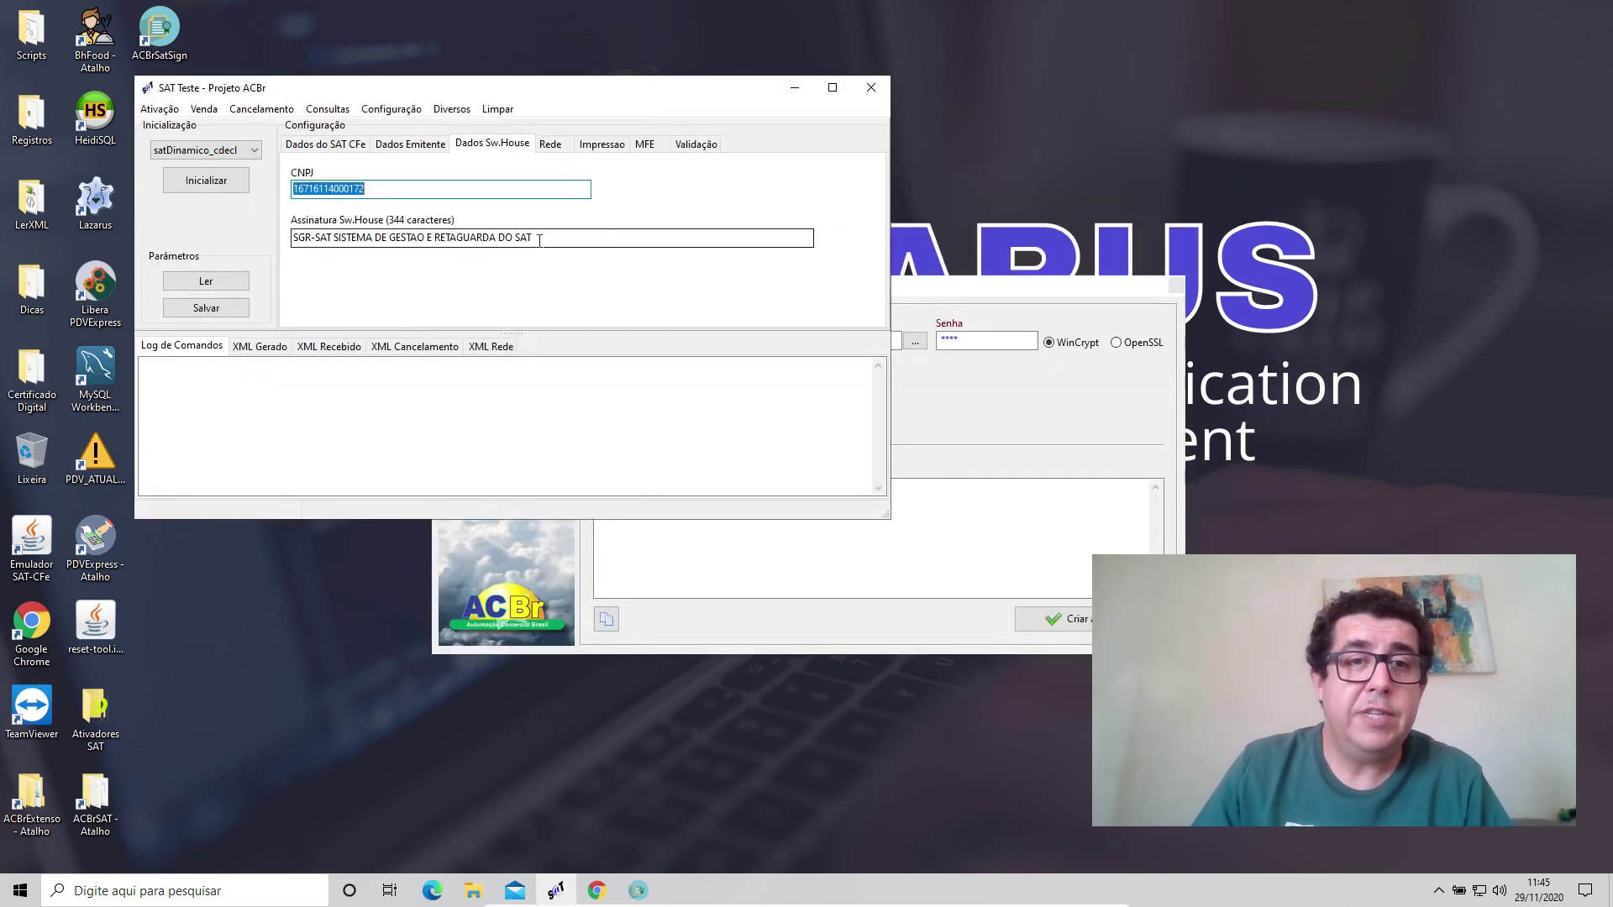
pyautogui.click(410, 144)
pyautogui.hotkey('ctrl', 'c')
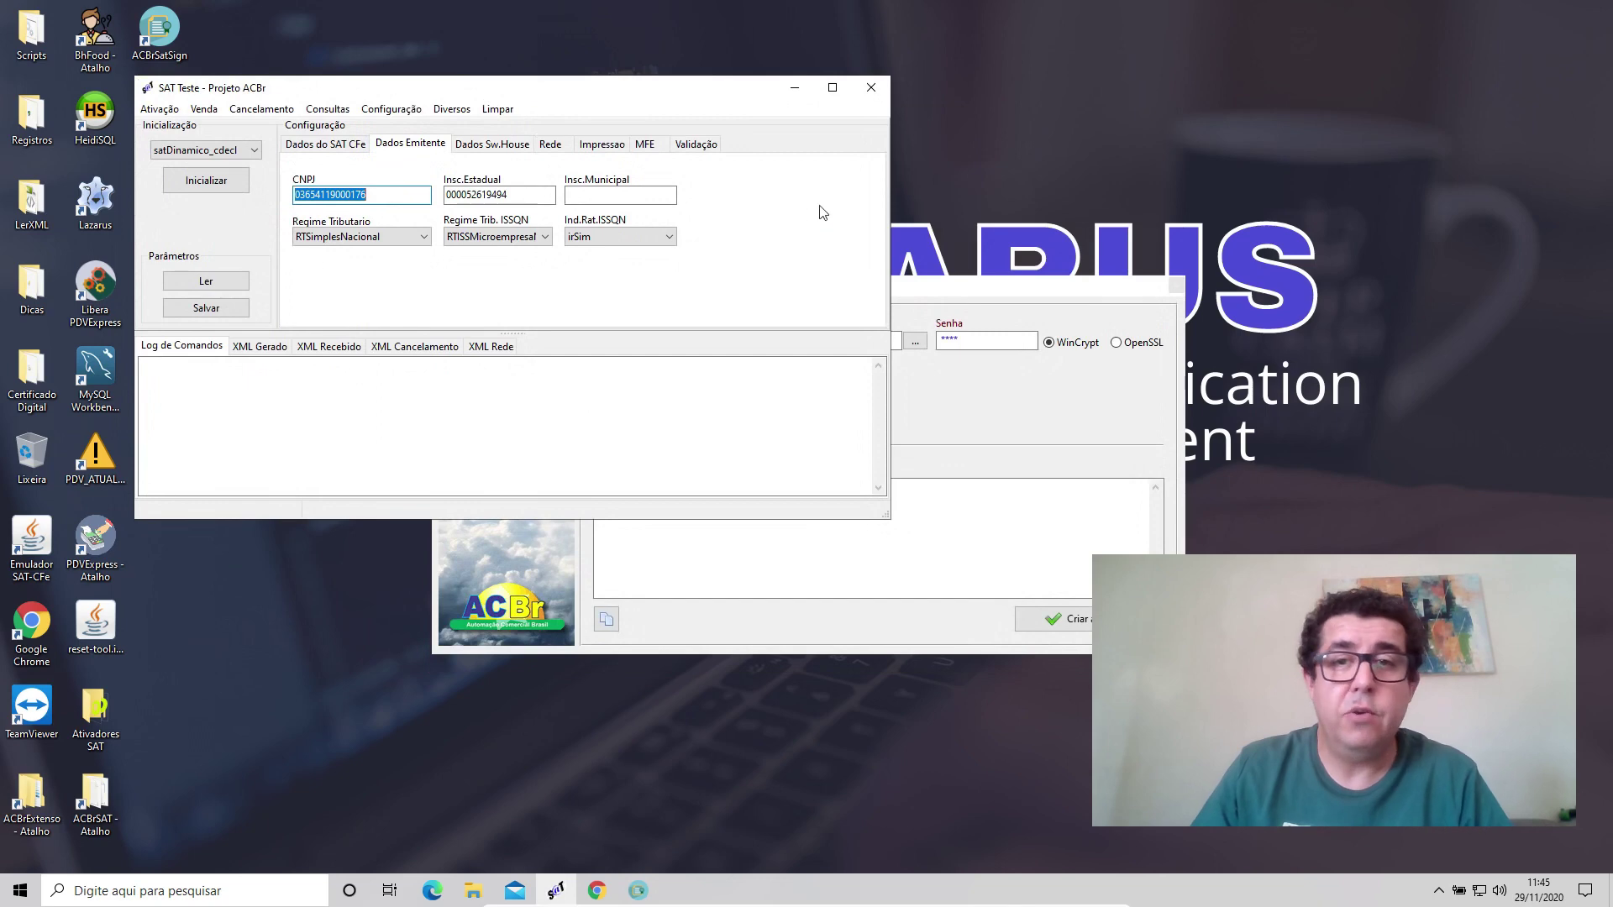
pyautogui.click(971, 285)
pyautogui.press('Tab')
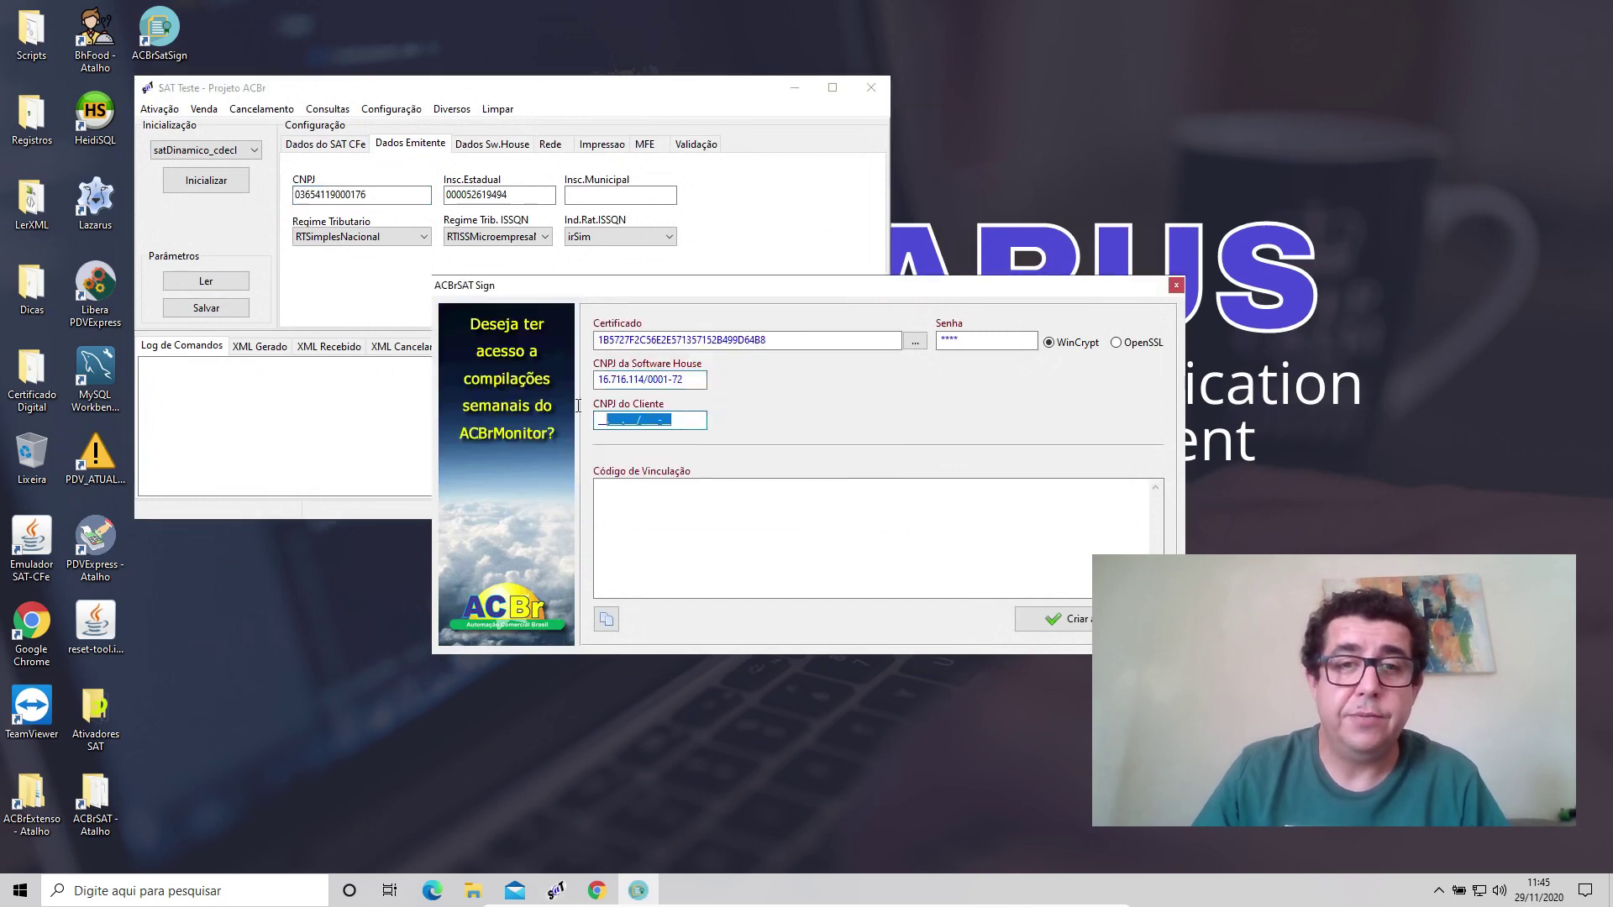
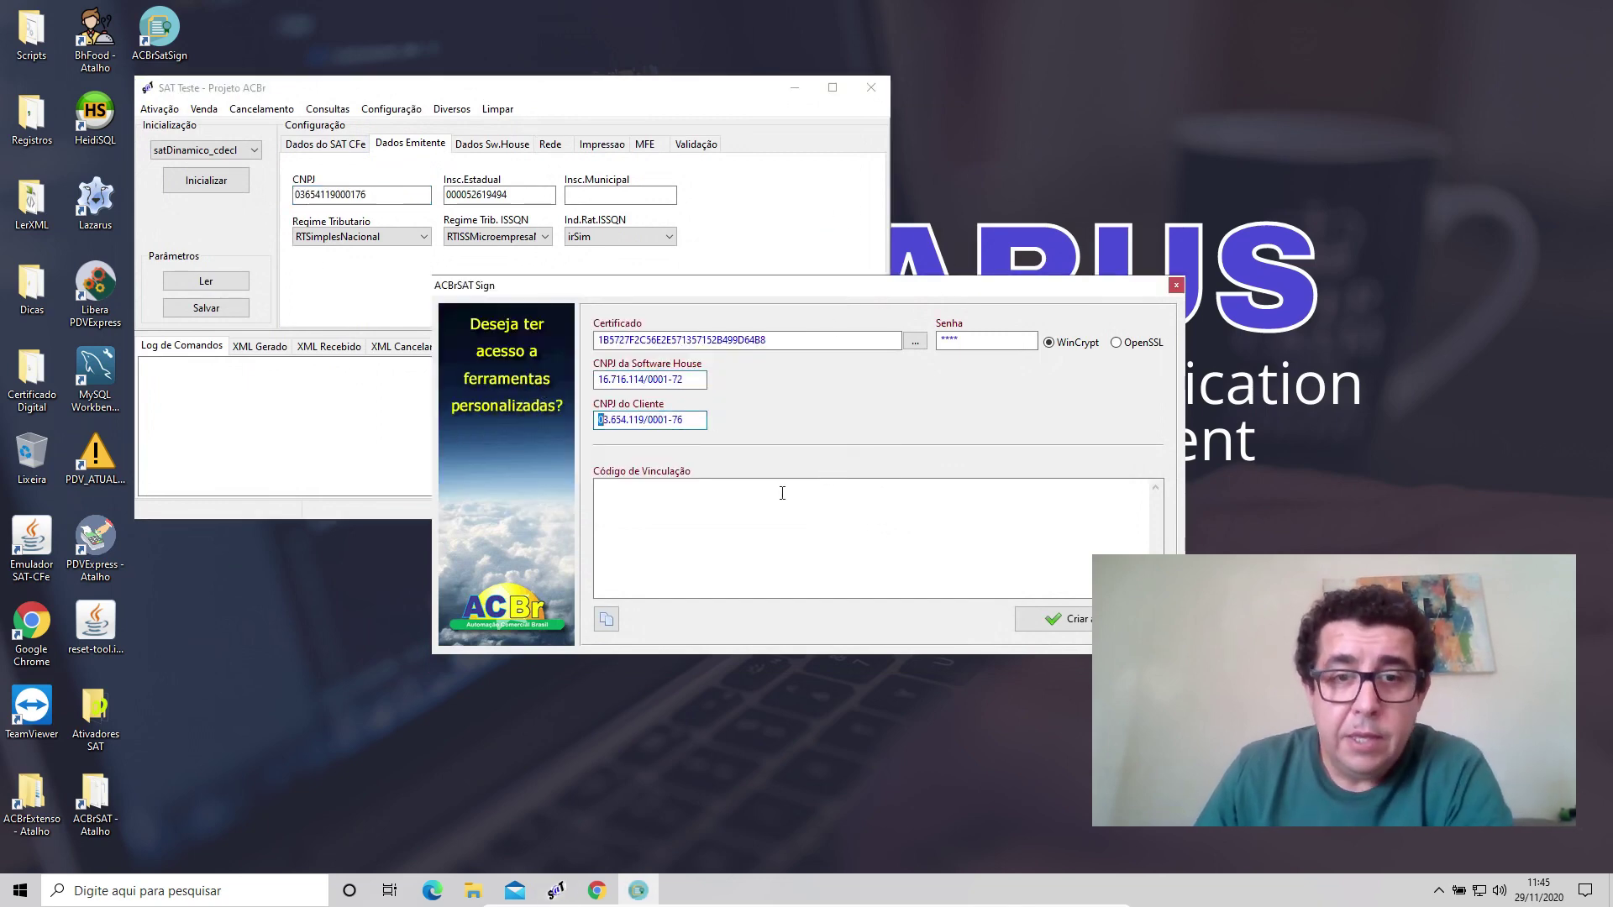
pyautogui.click(1065, 613)
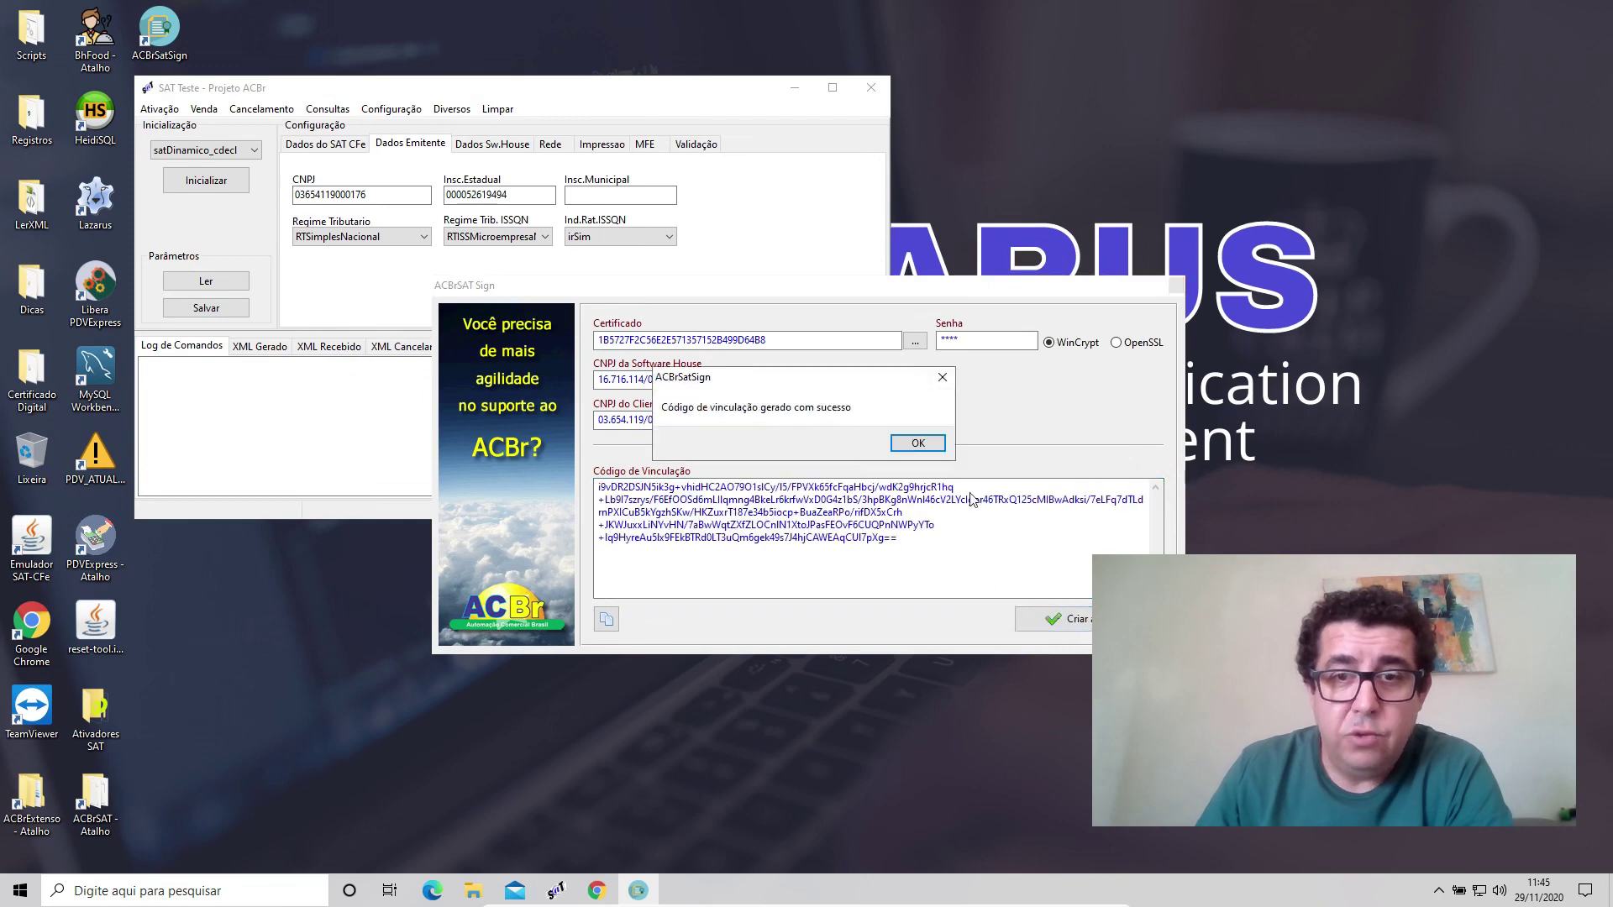
# Select the generated linkage code and paste it into the Assinatura Sw.House field.
pyautogui.click(918, 443)
pyautogui.moveTo(898, 539); pyautogui.dragTo(577, 468)
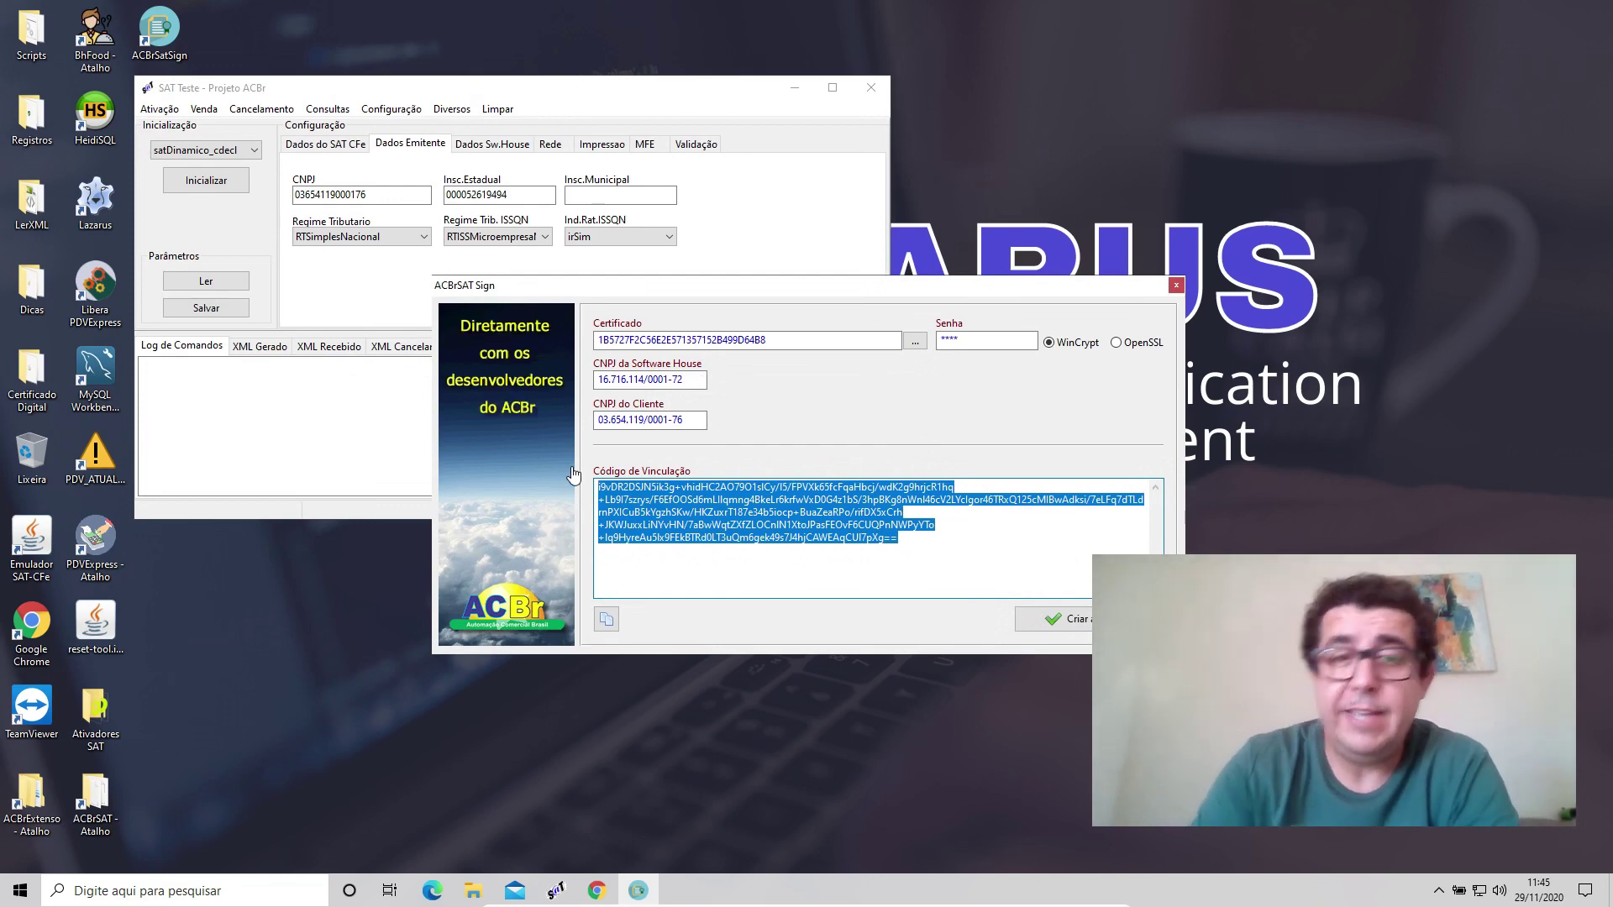
pyautogui.click(502, 146)
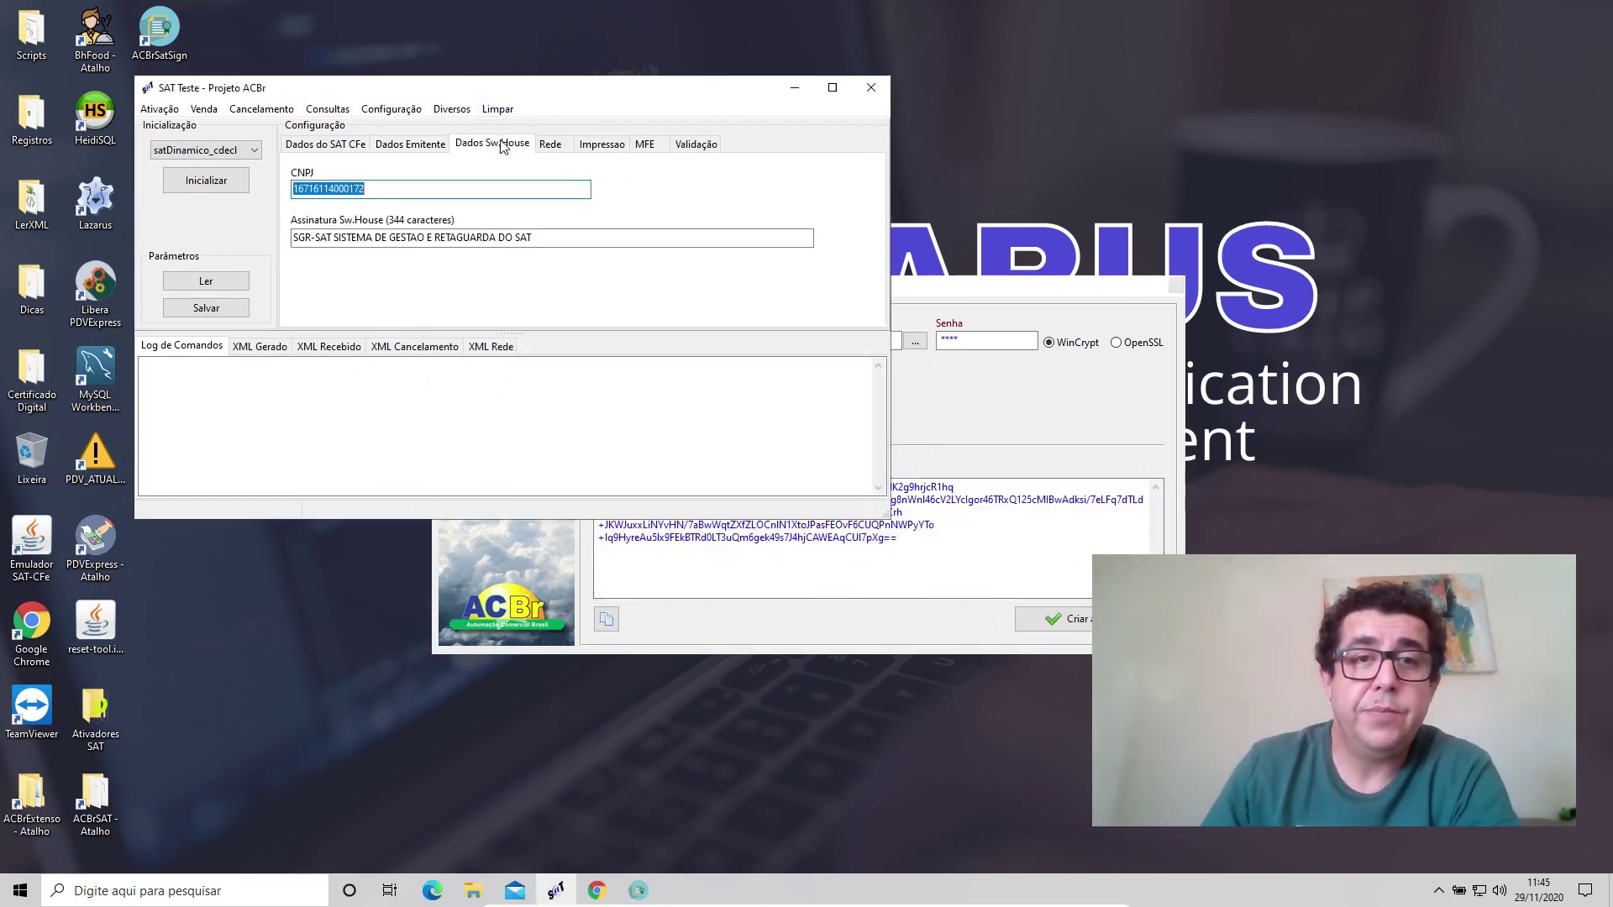
pyautogui.click(539, 244)
pyautogui.hotkey('ctrl', 'a')
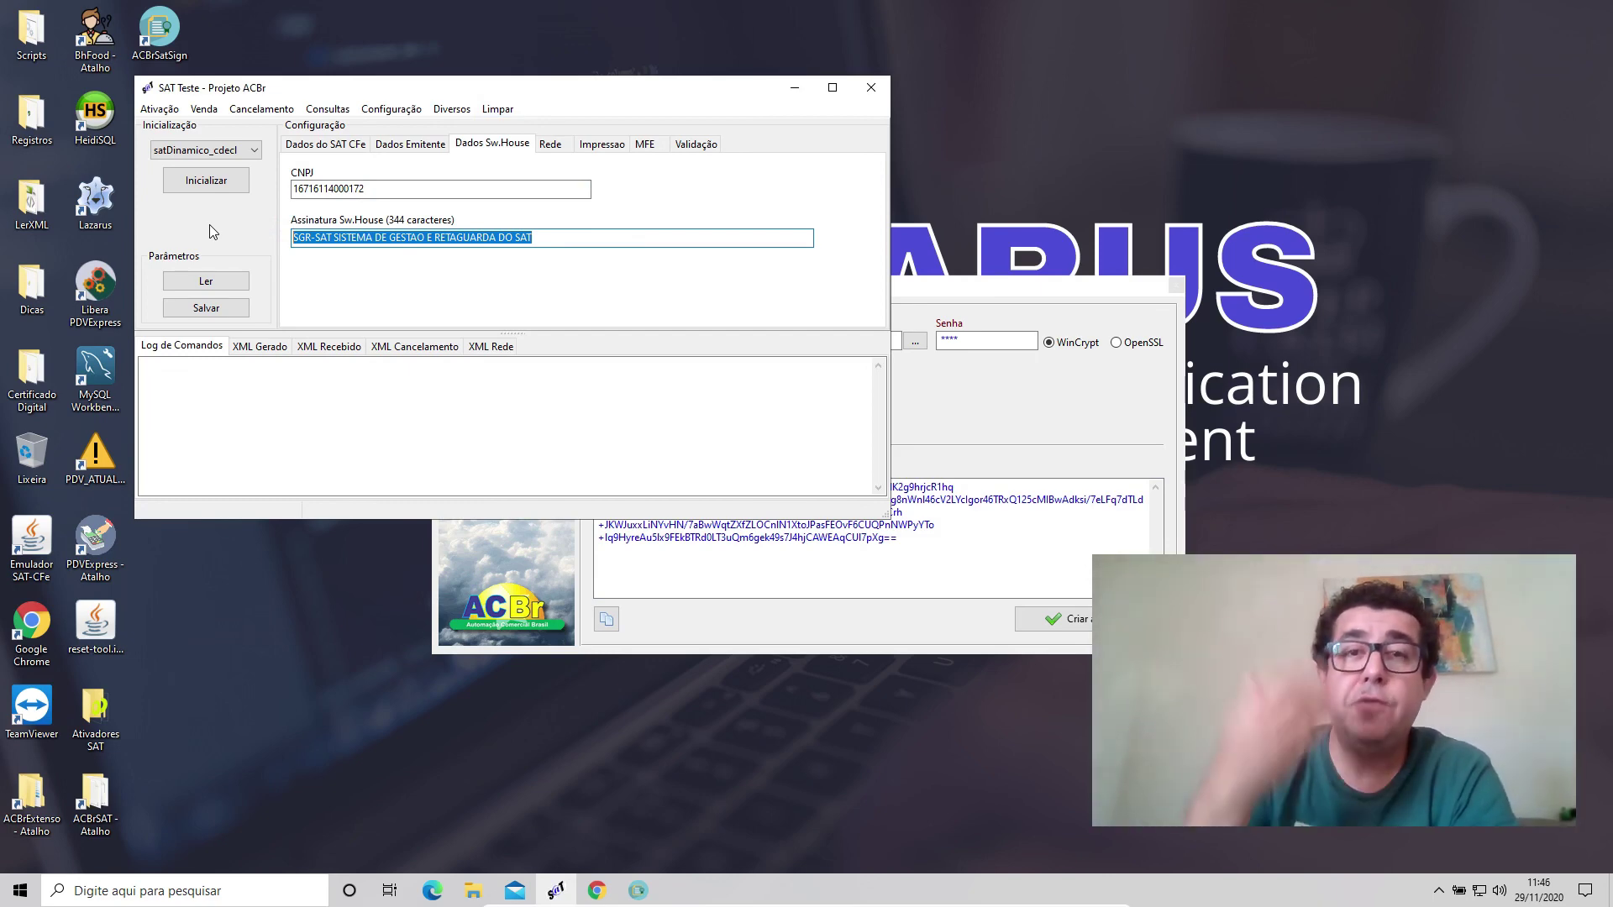
pyautogui.hotkey('ctrl', 'v')
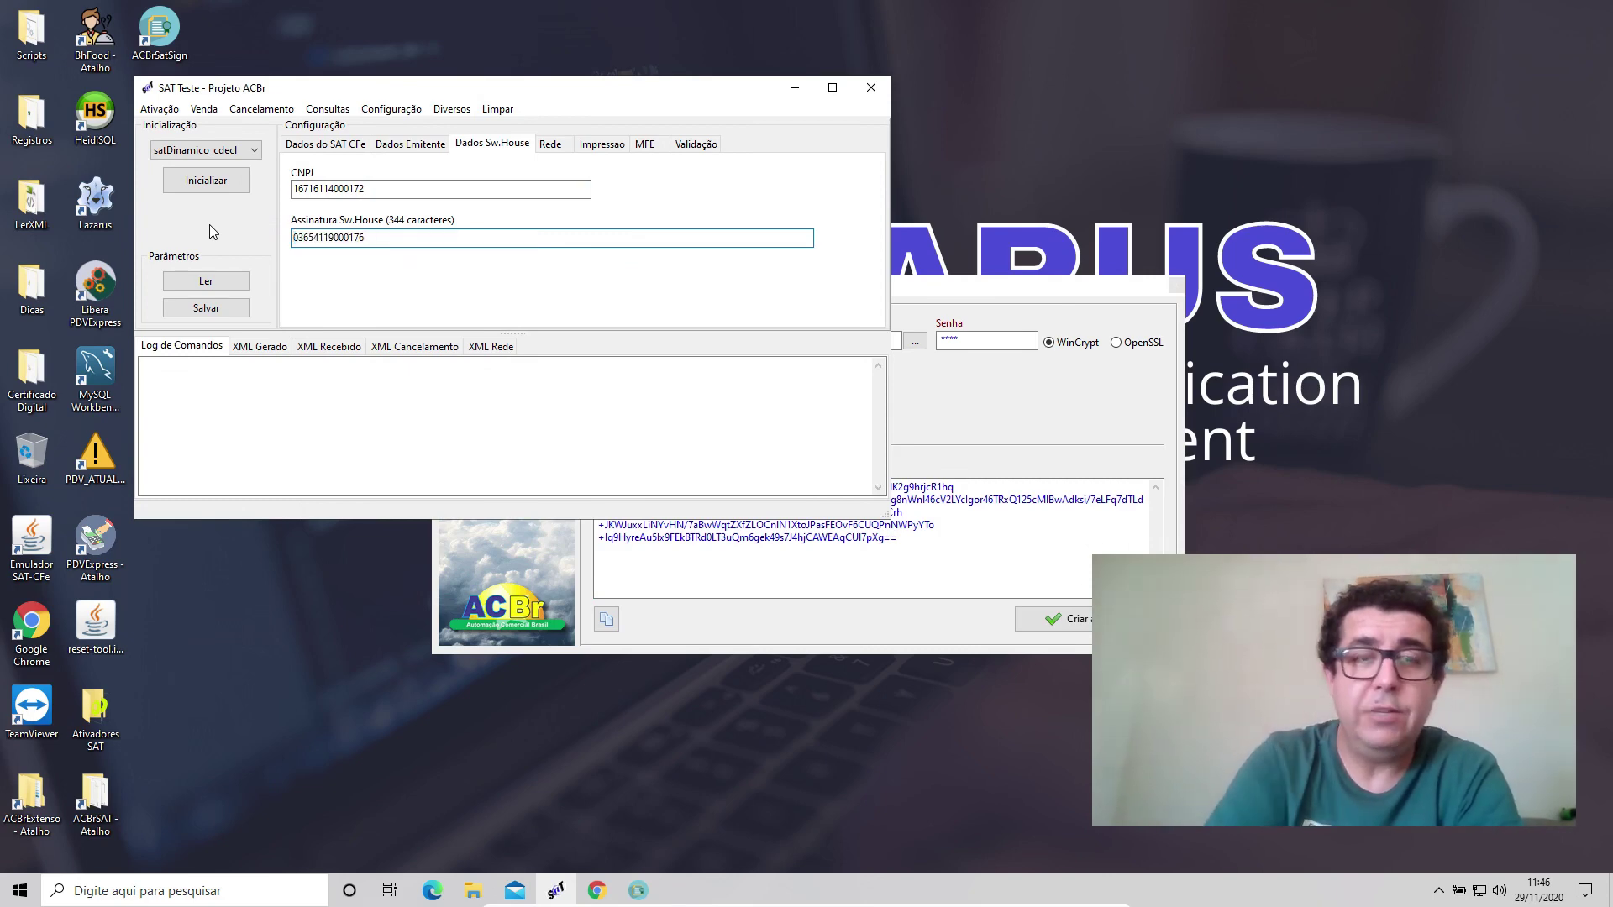
# Copy the linkage code via the context menu, undo the wrong paste and paste the code as the signature.
pyautogui.click(1005, 552)
pyautogui.moveTo(1005, 552); pyautogui.dragTo(588, 480)
pyautogui.rightClick(679, 492)
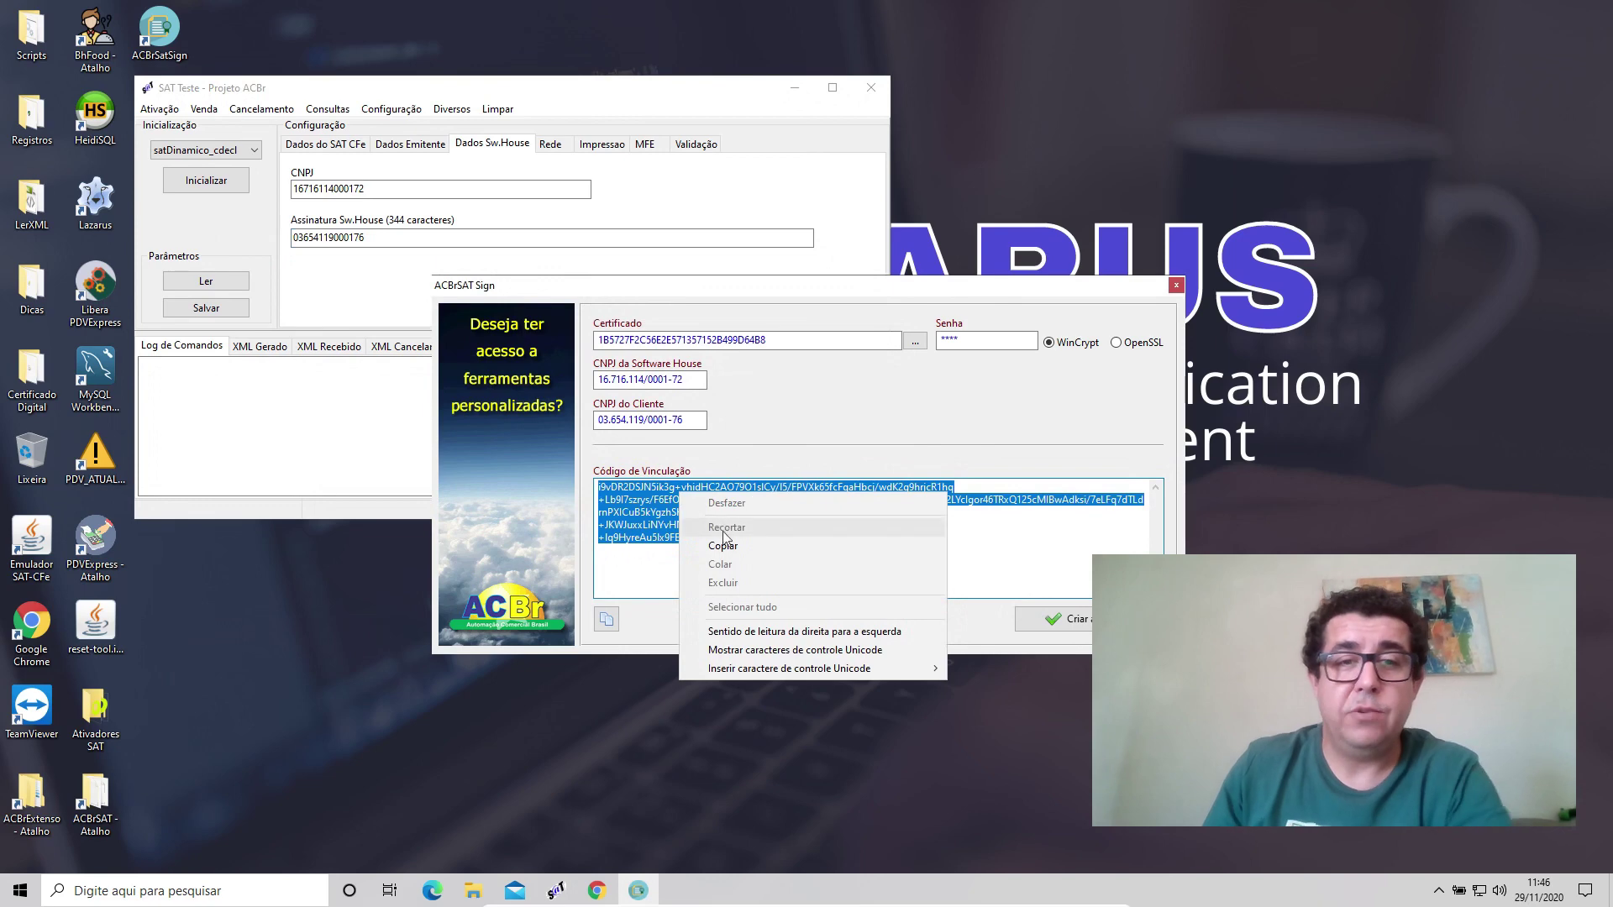
pyautogui.click(723, 545)
pyautogui.click(428, 239)
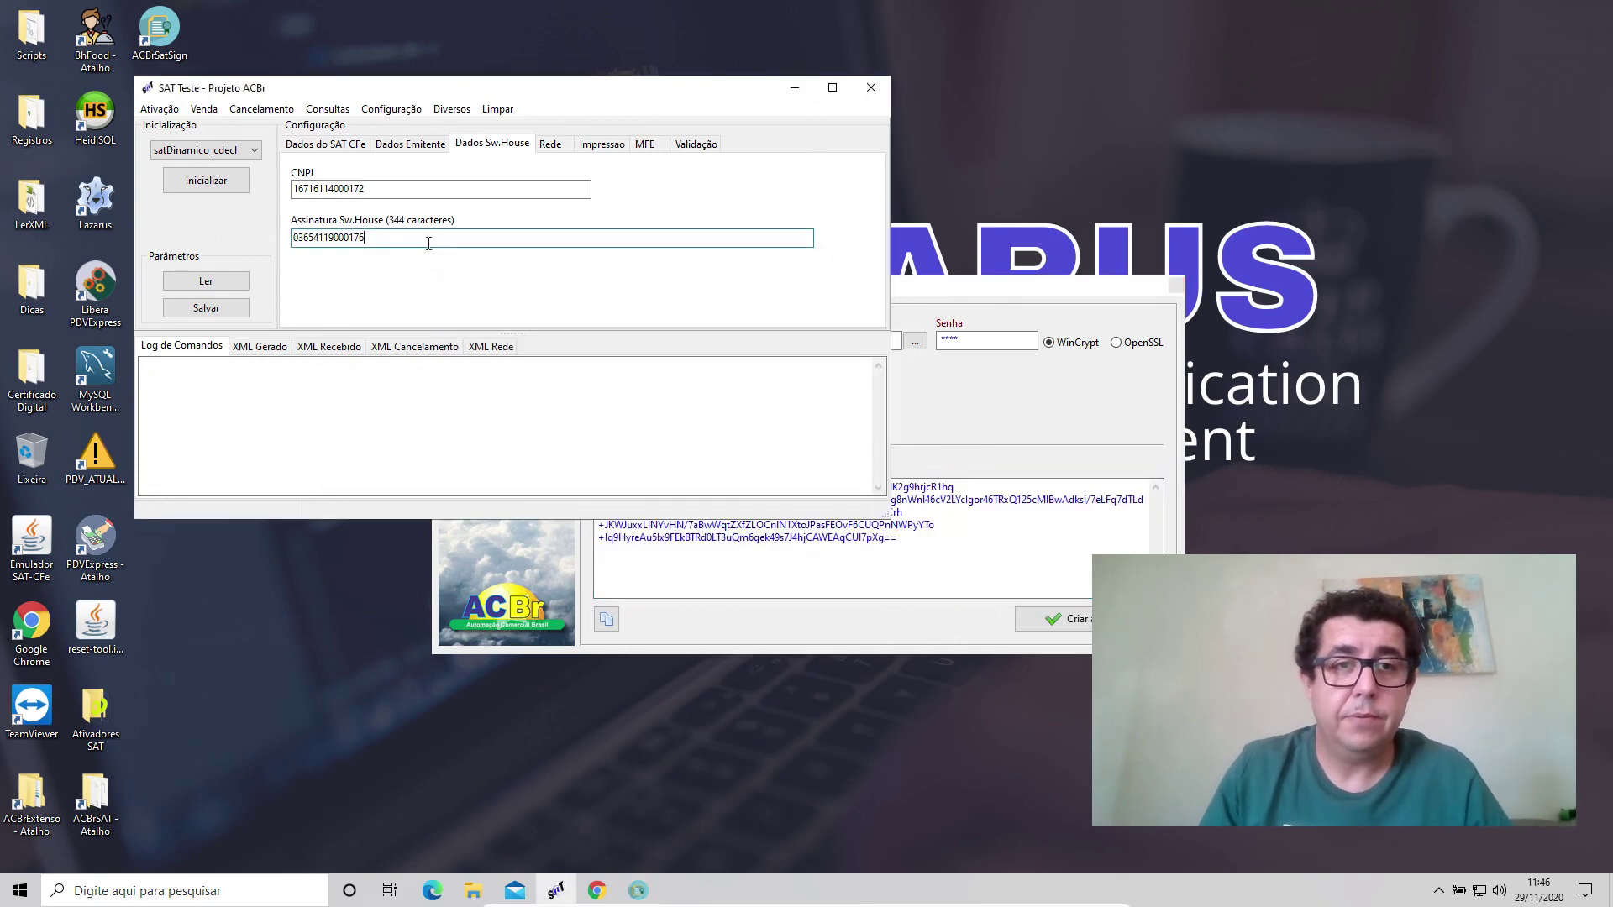
pyautogui.hotkey('ctrl', 'z')
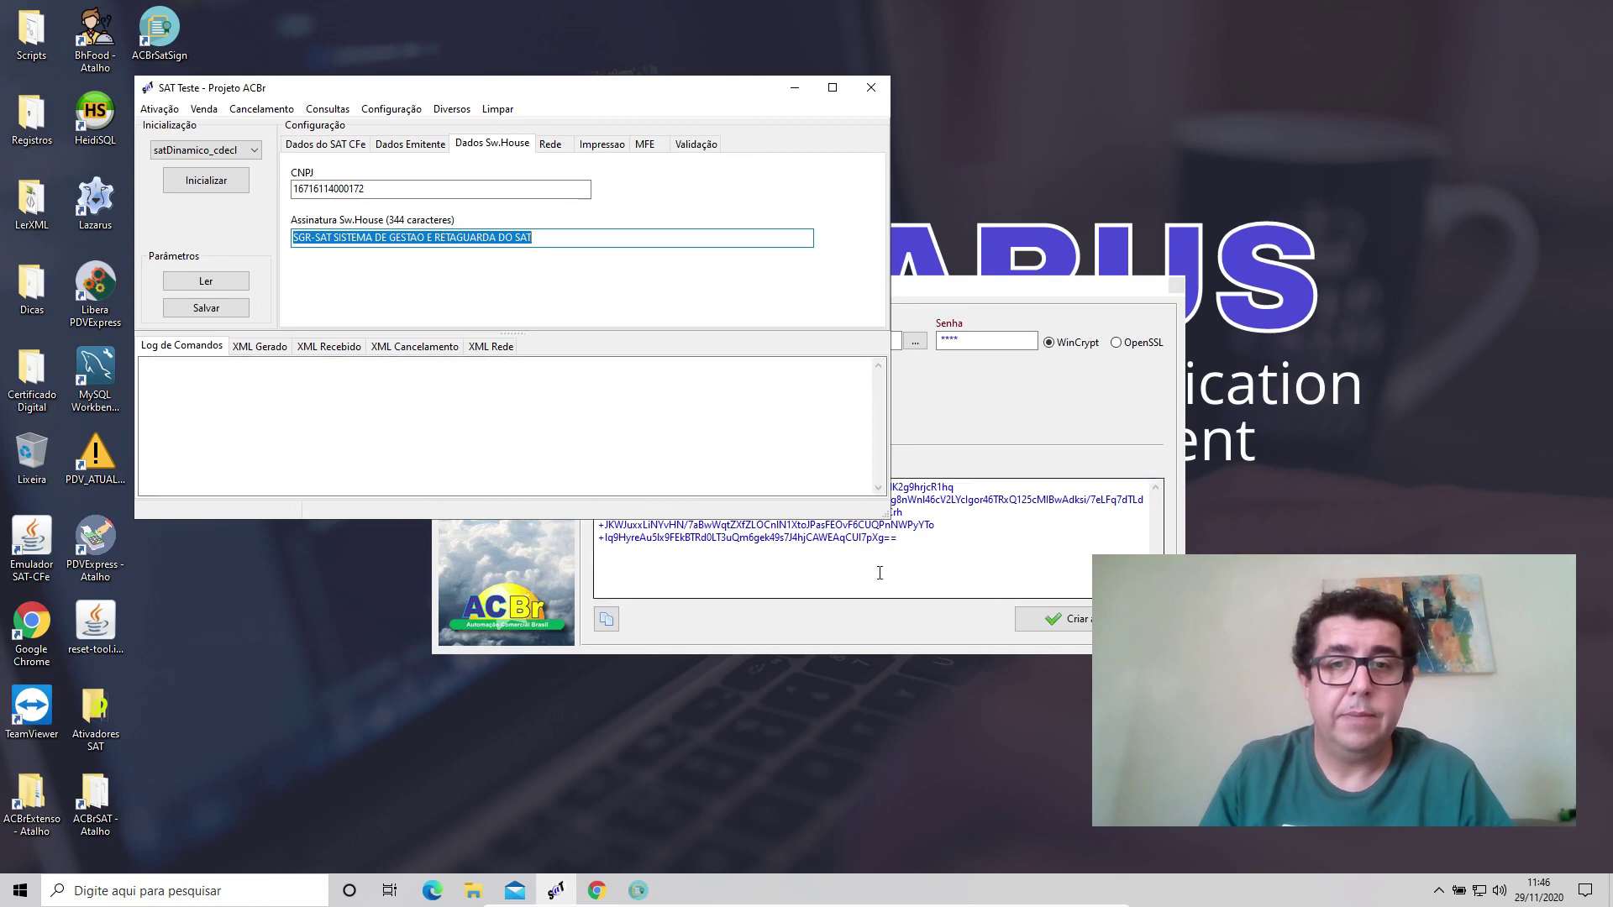
pyautogui.hotkey('alt', 'Tab')
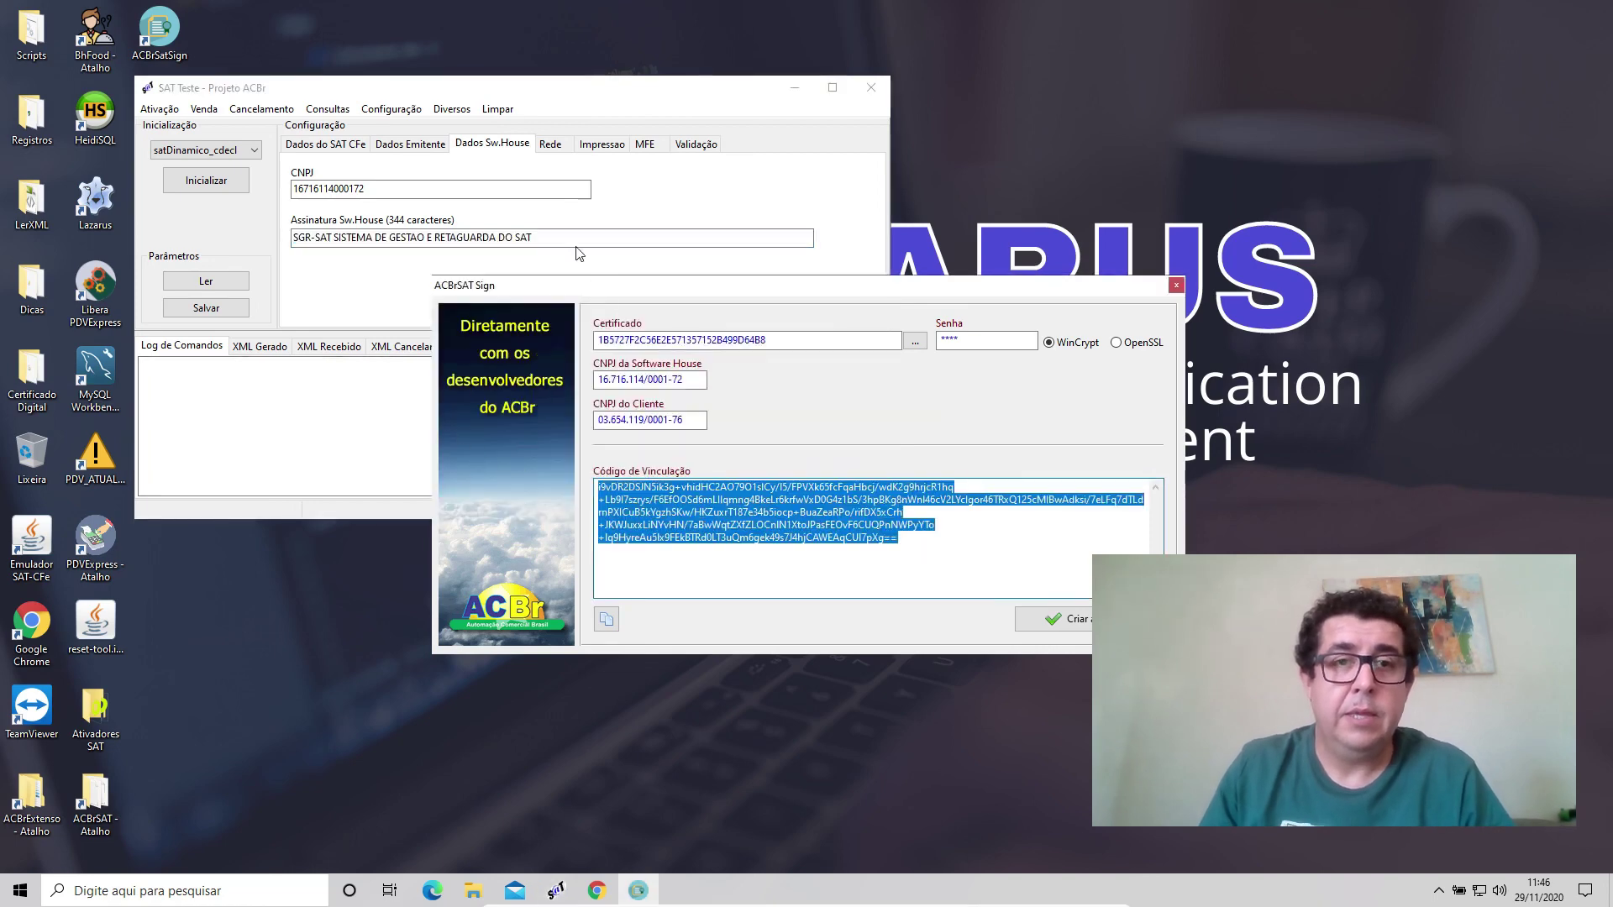
pyautogui.hotkey('alt', 'Tab')
pyautogui.hotkey('ctrl', 'a')
pyautogui.hotkey('ctrl', 'v')
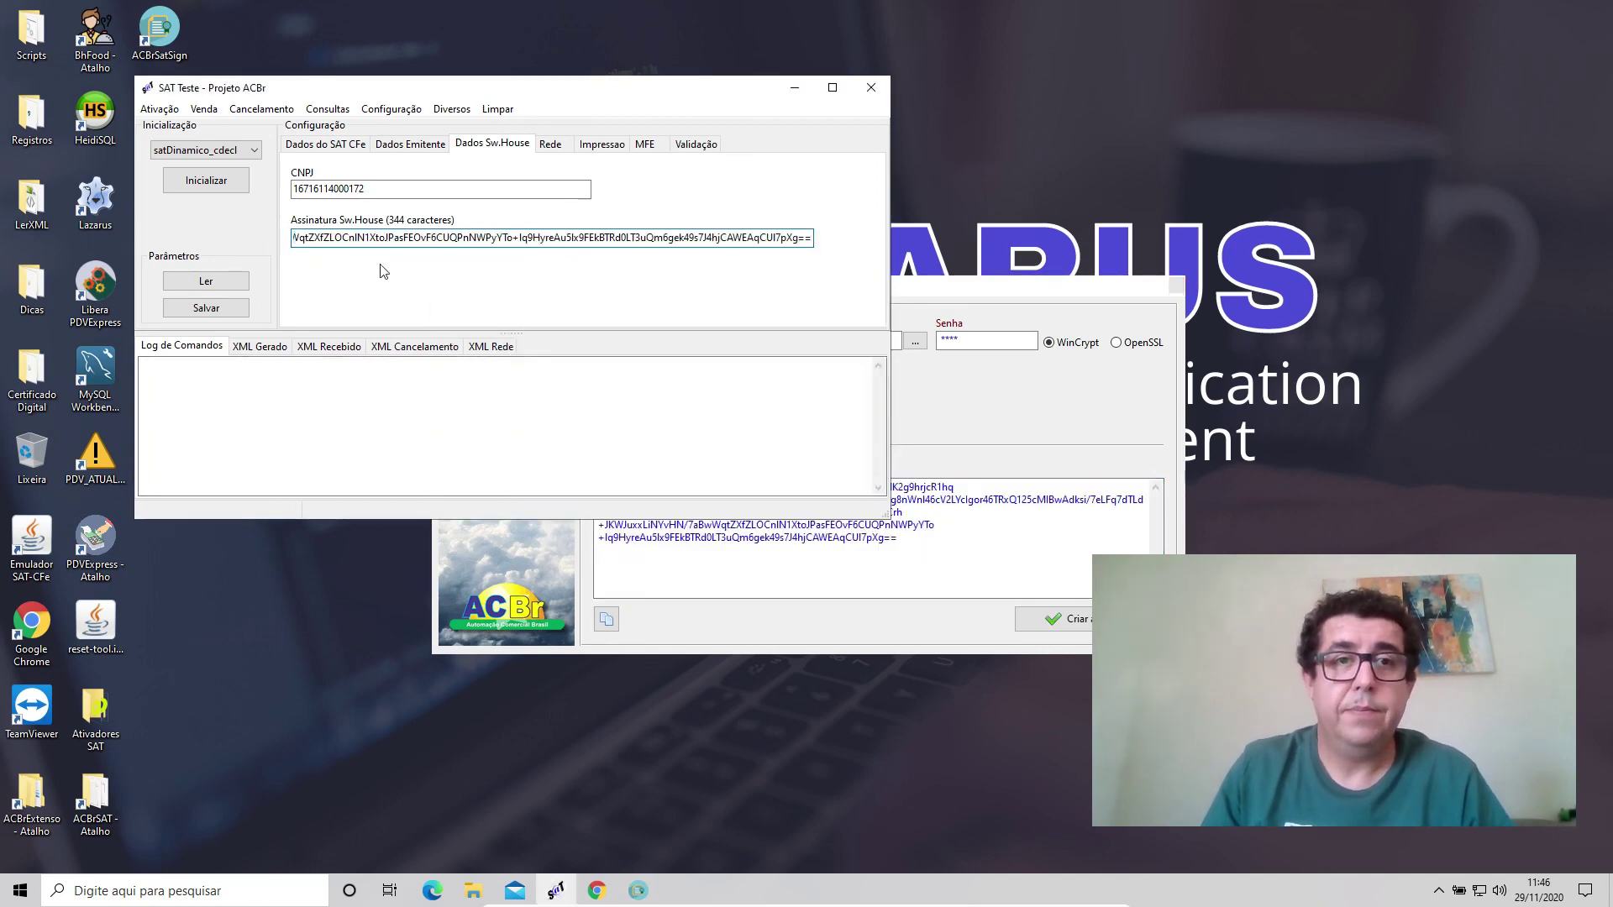
# Save the SAT parameters and close the ACBrSAT Sign window.
pyautogui.click(205, 307)
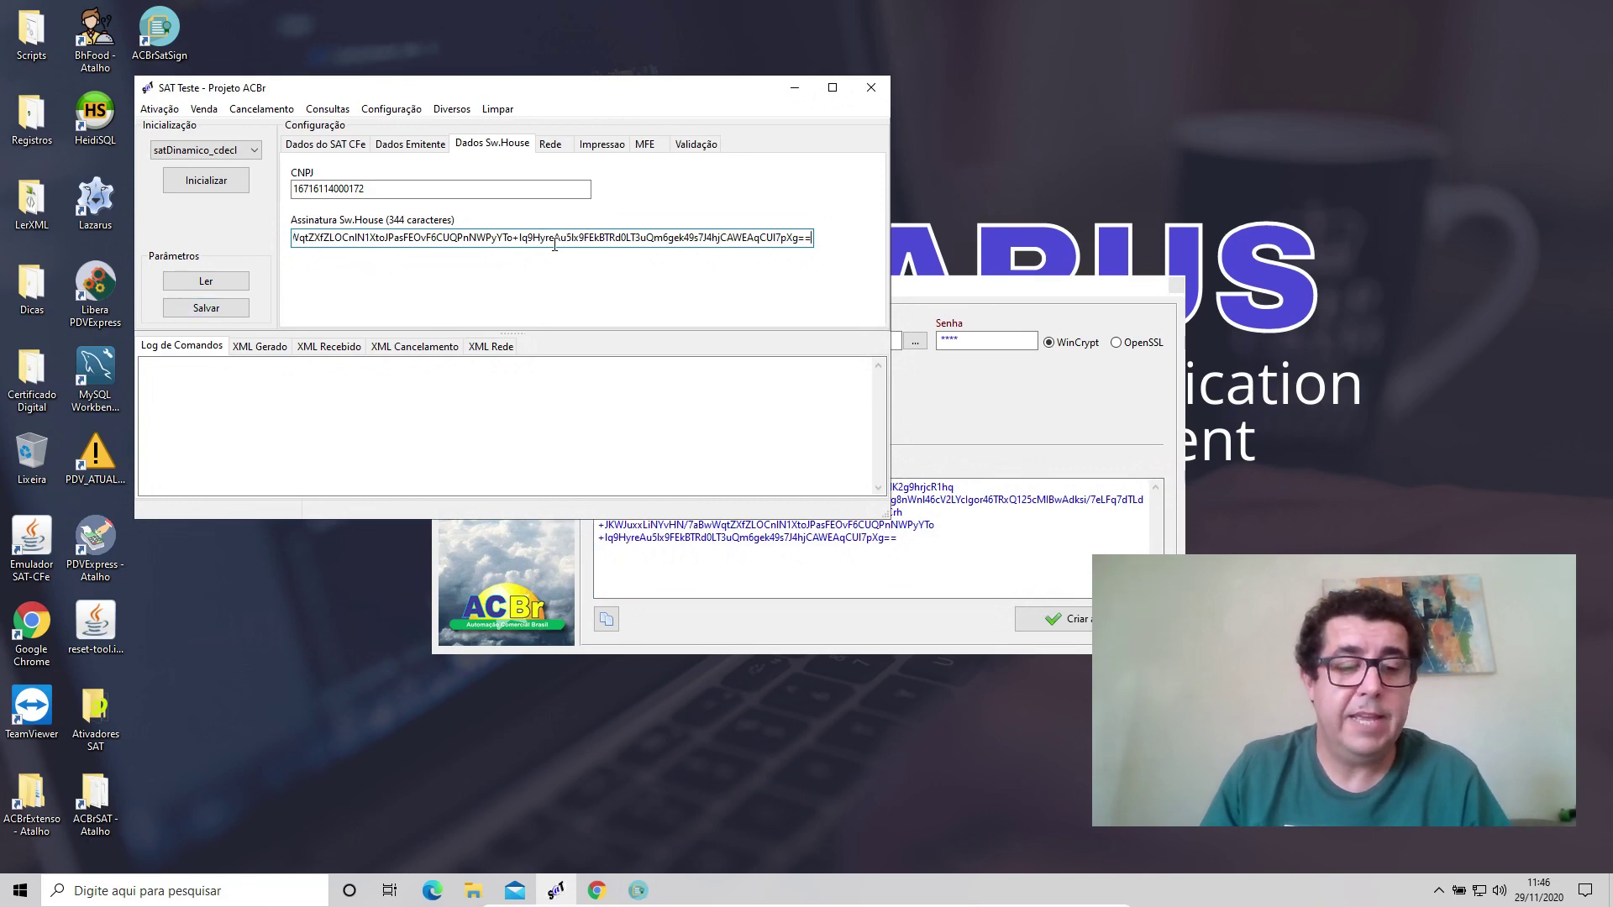
pyautogui.hotkey('ctrl', 'a')
pyautogui.click(205, 308)
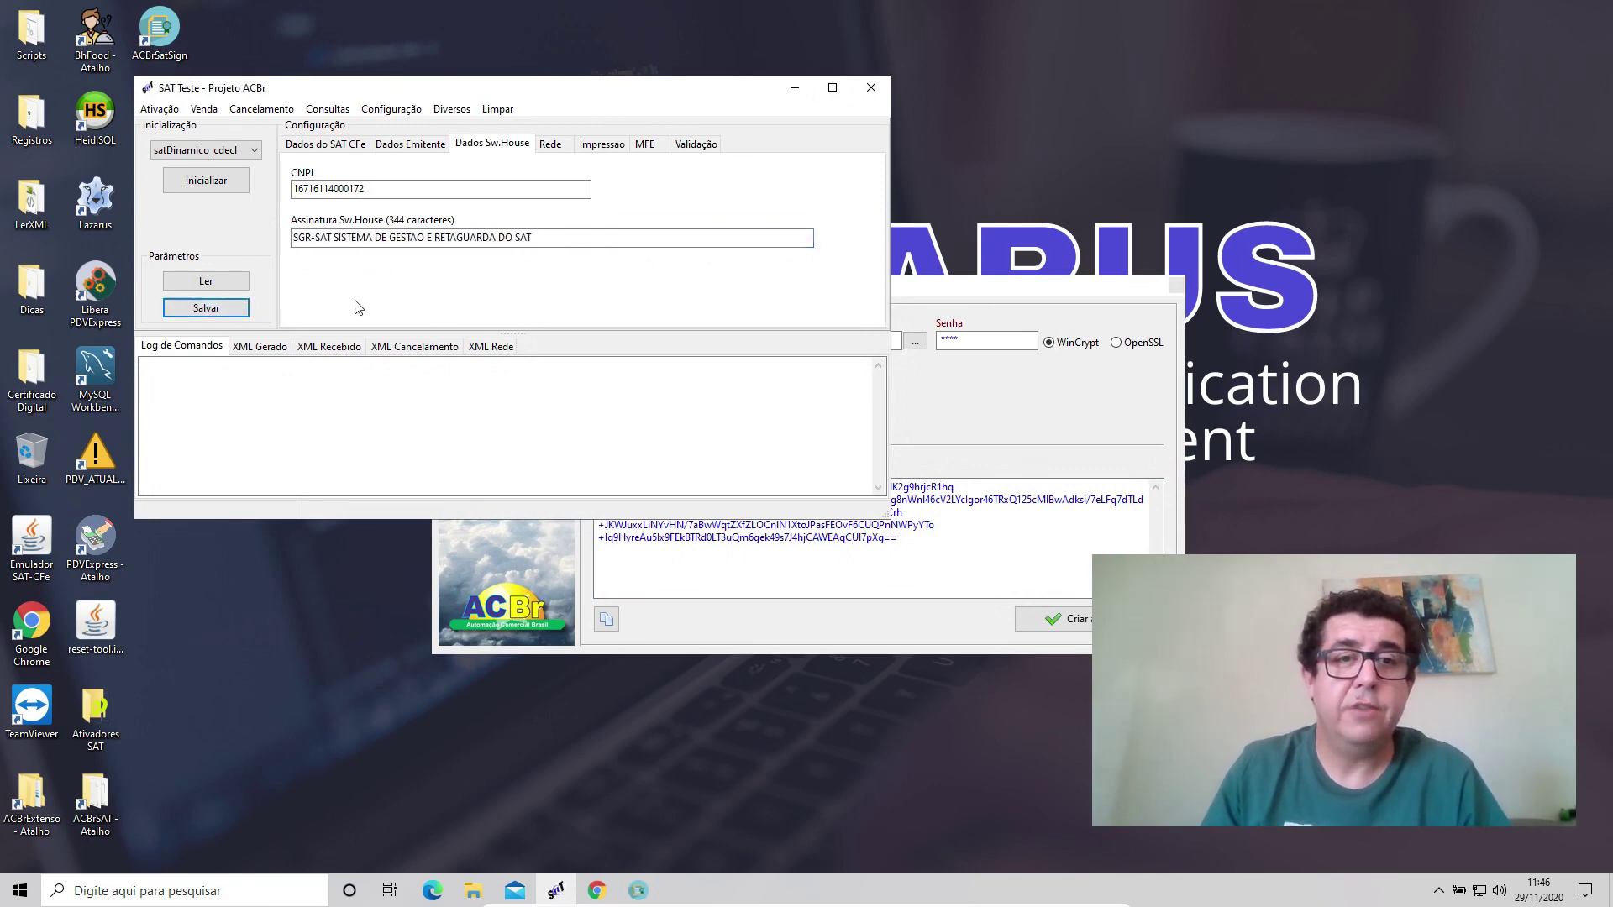
pyautogui.click(1057, 296)
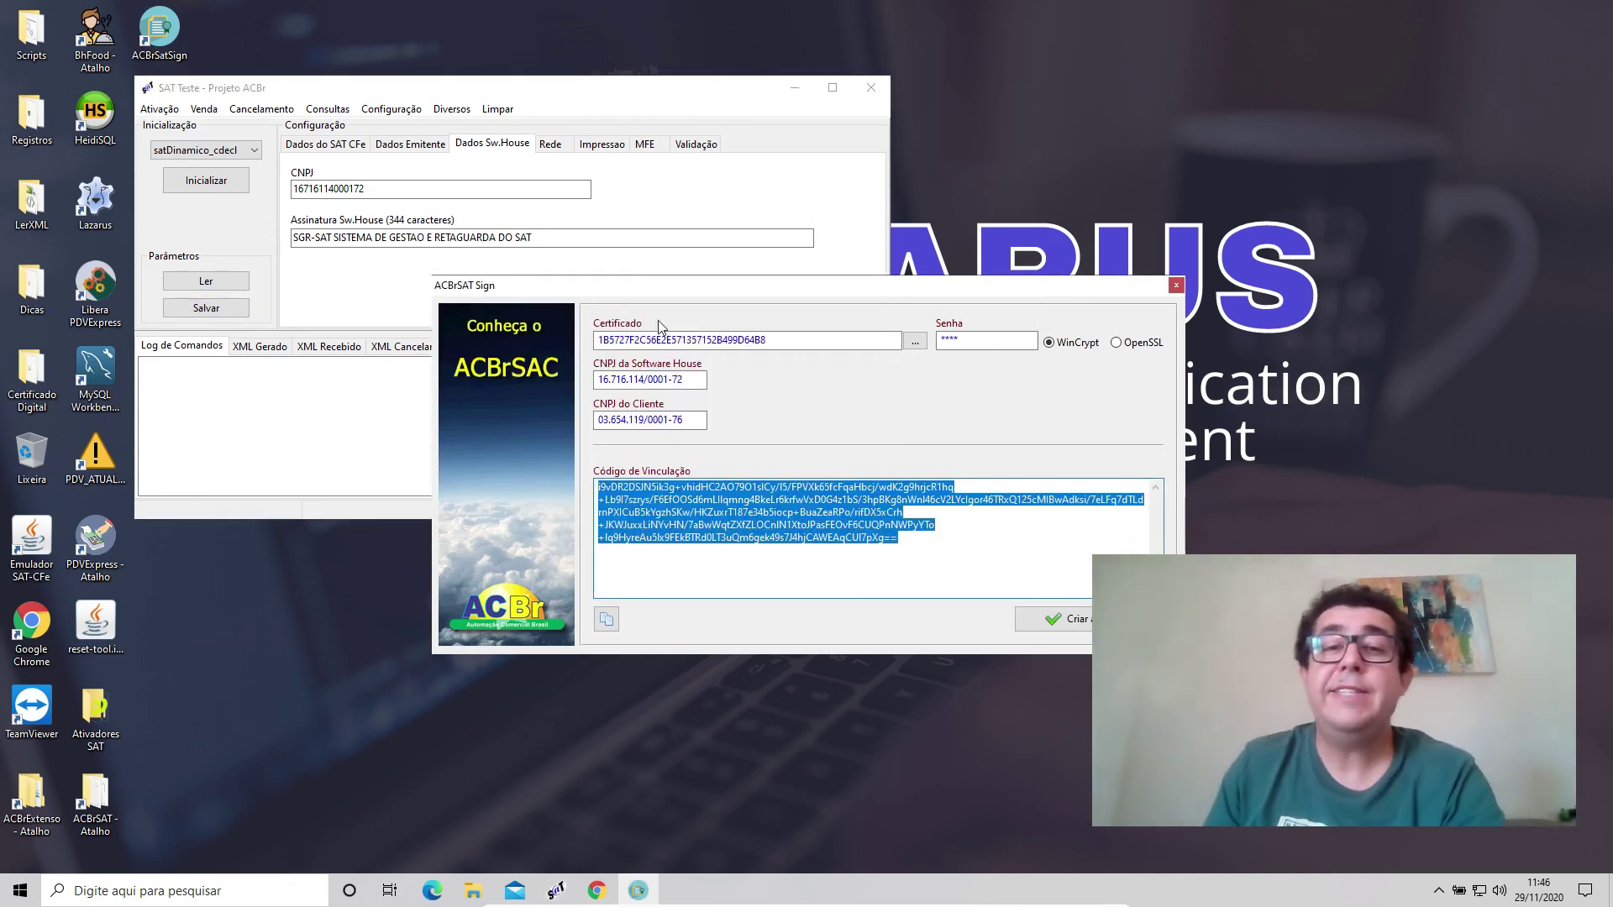
pyautogui.click(1177, 285)
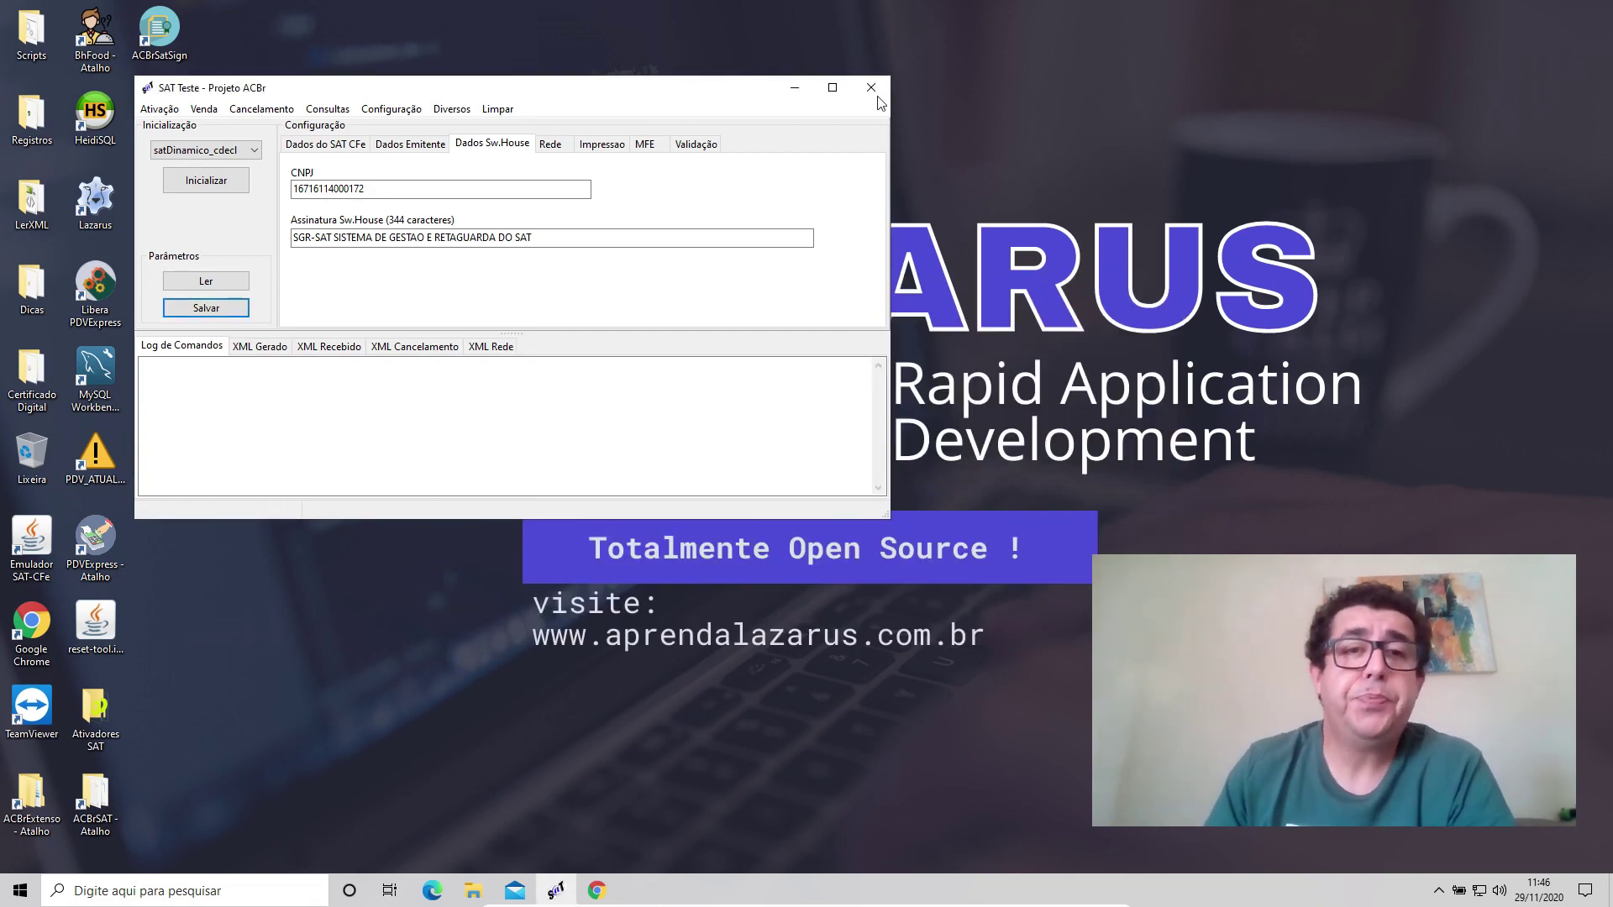
pyautogui.moveTo(615, 95); pyautogui.dragTo(865, 216)
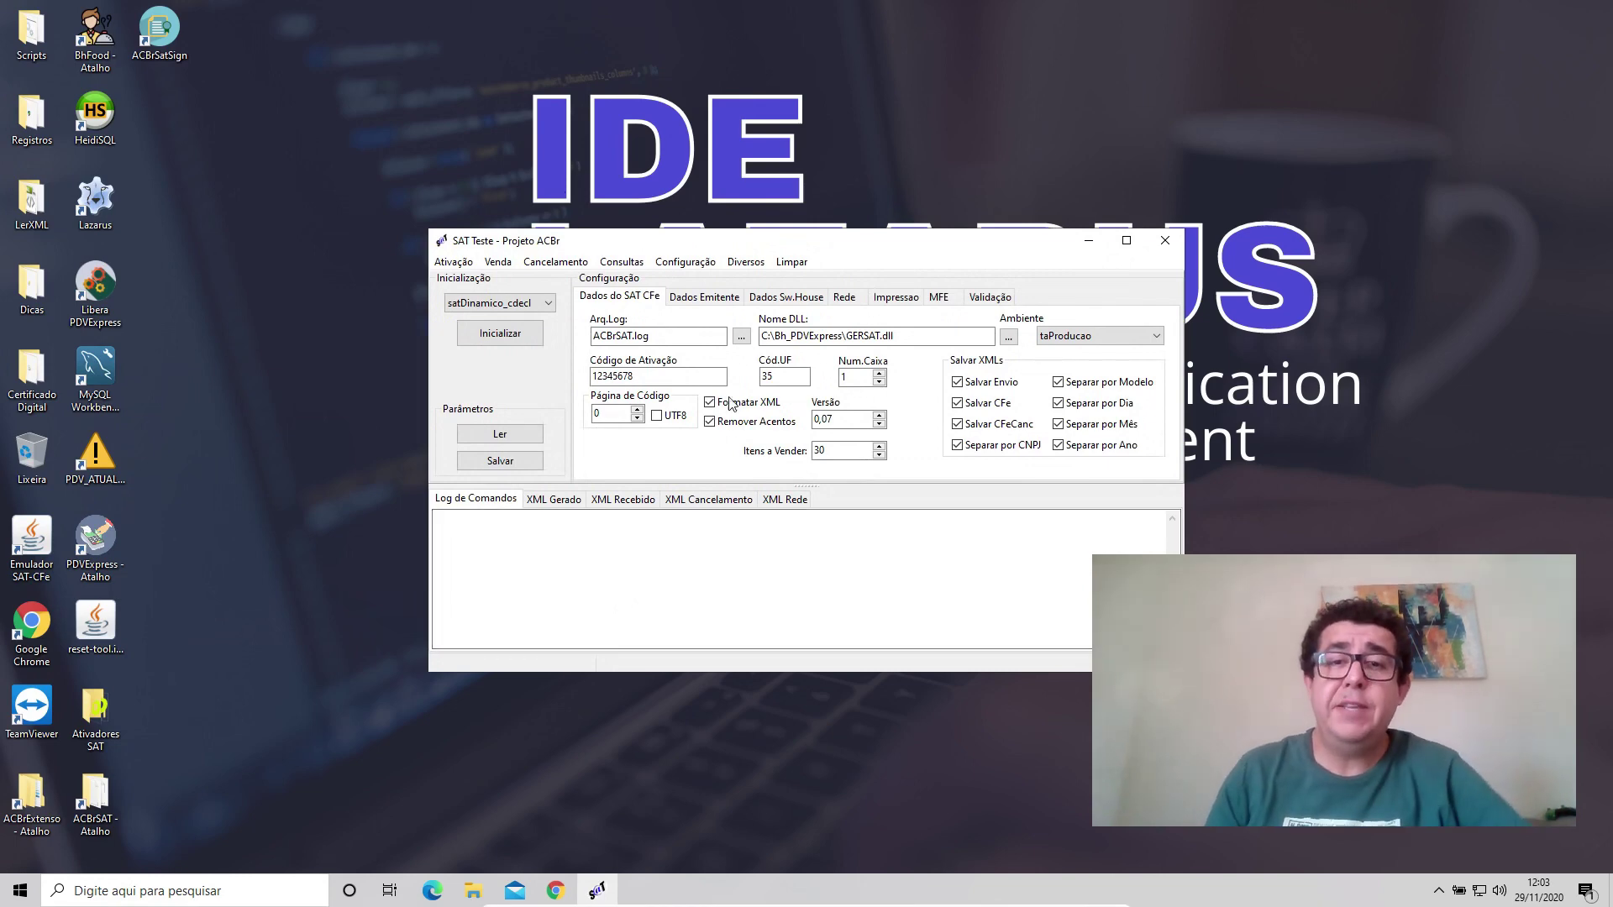
pyautogui.click(684, 302)
pyautogui.click(789, 305)
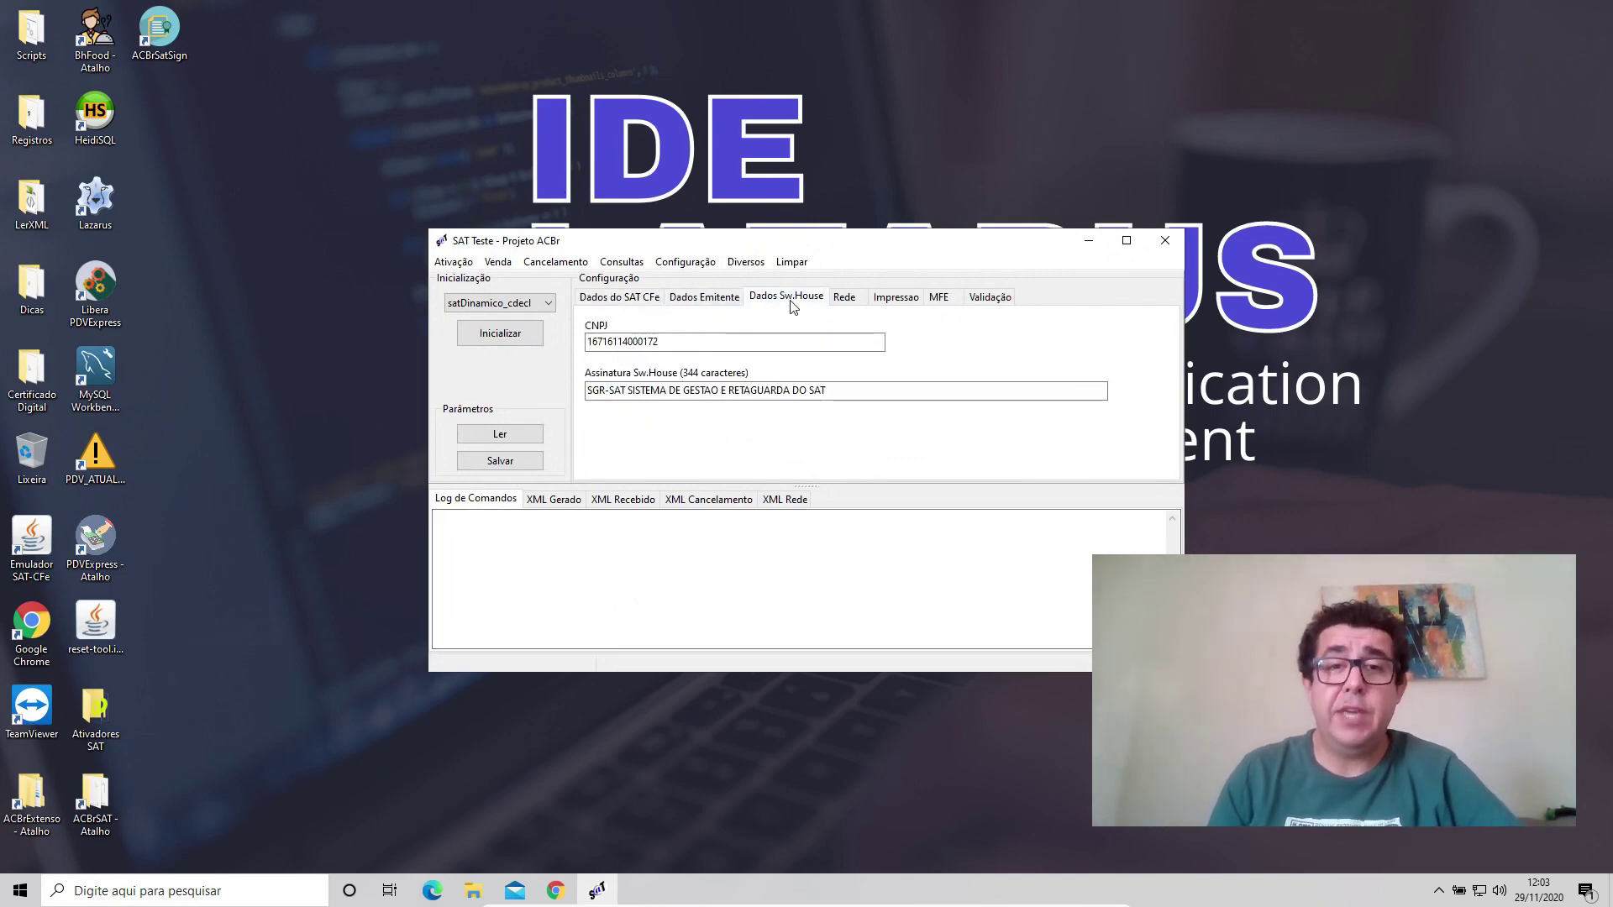
pyautogui.click(636, 300)
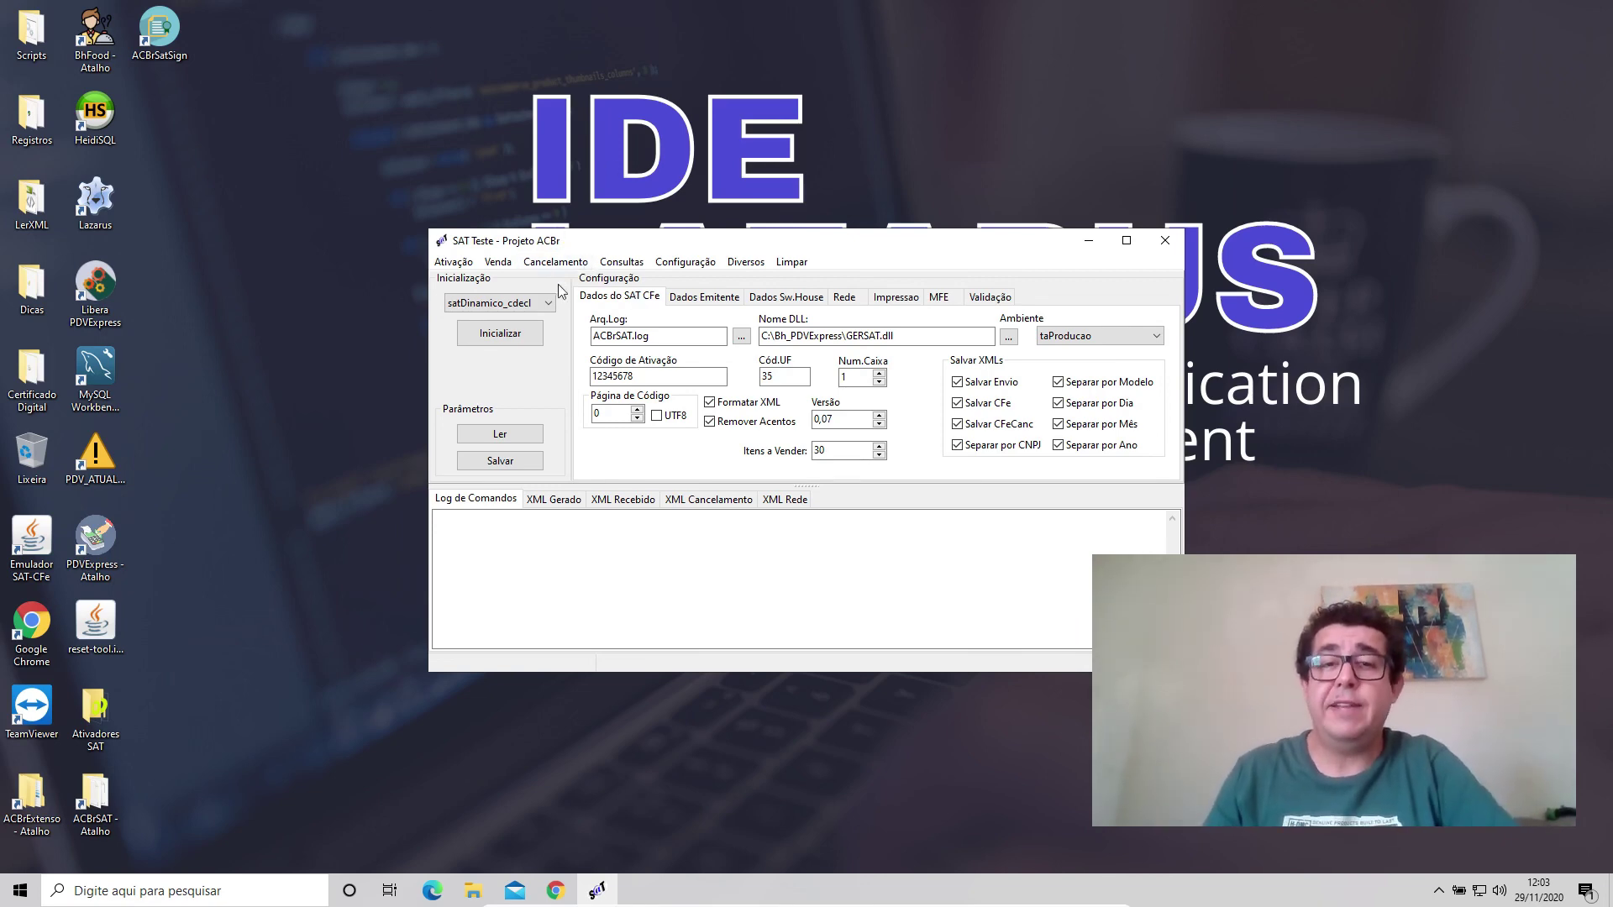
pyautogui.moveTo(640, 377); pyautogui.dragTo(580, 375)
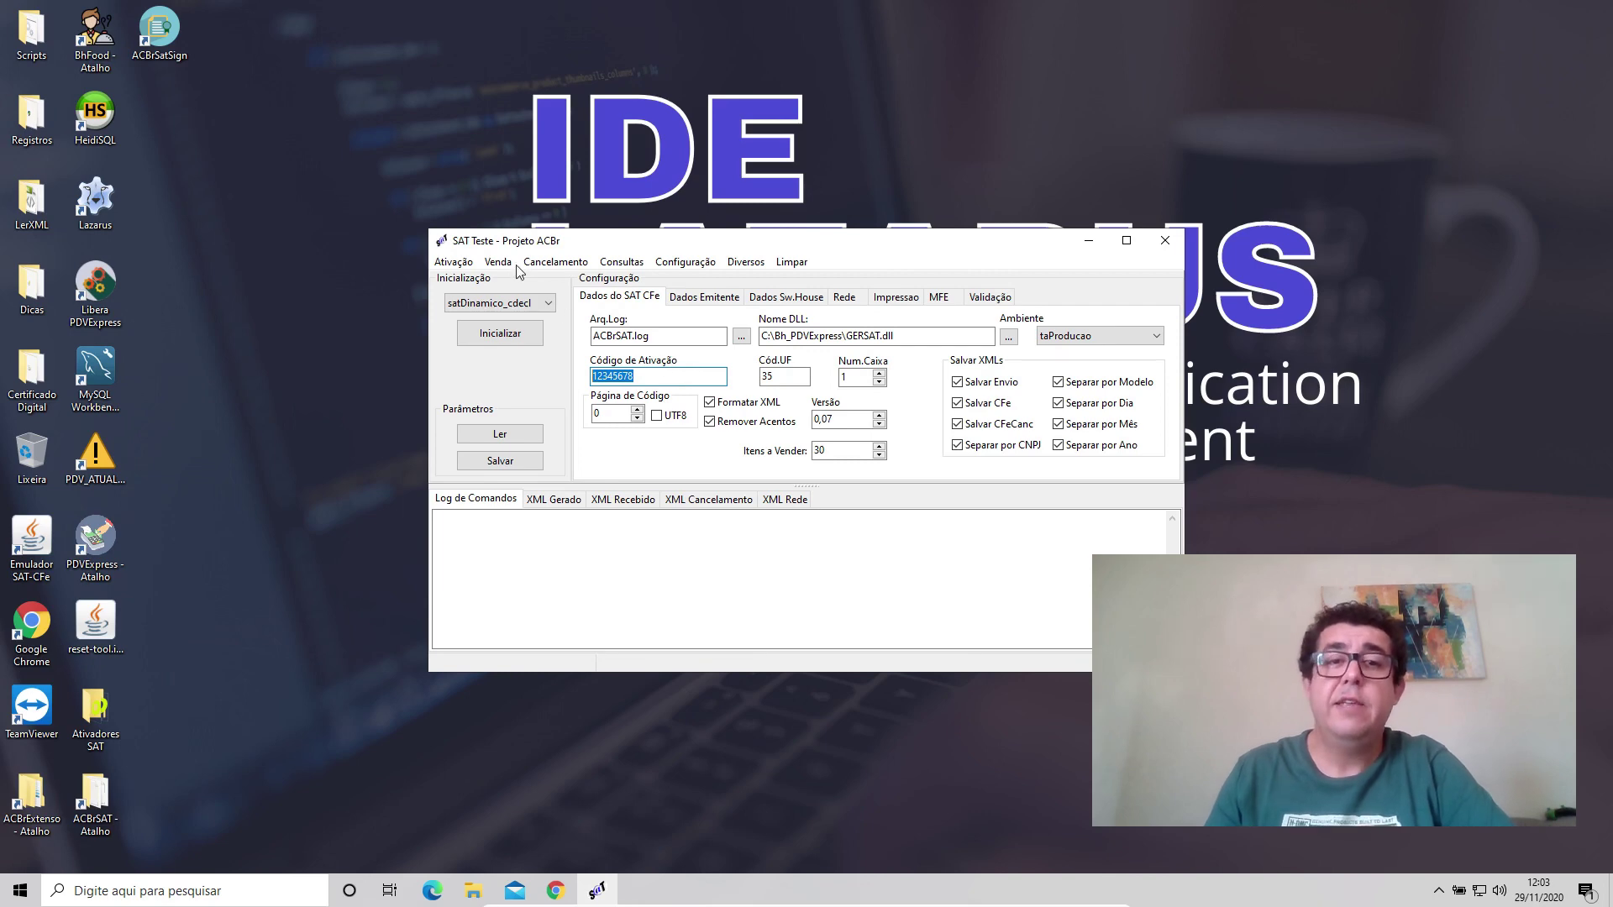
# Initialize the SAT and run Consultar SAT, getting 08000 'SAT em operação'.
pyautogui.click(467, 267)
pyautogui.click(458, 283)
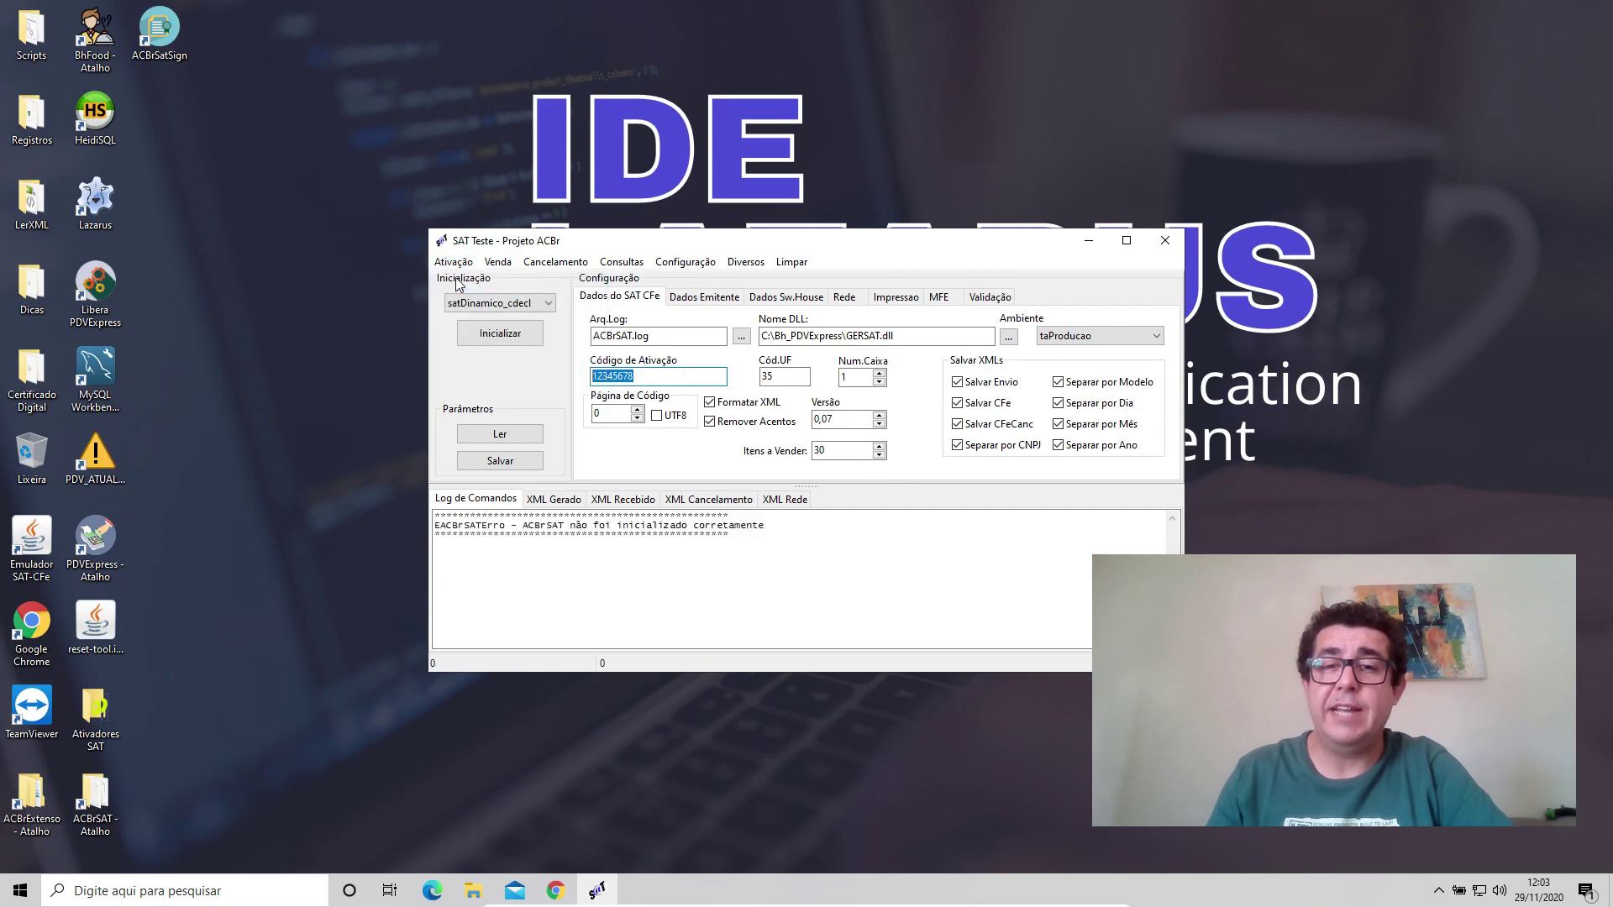
pyautogui.click(471, 336)
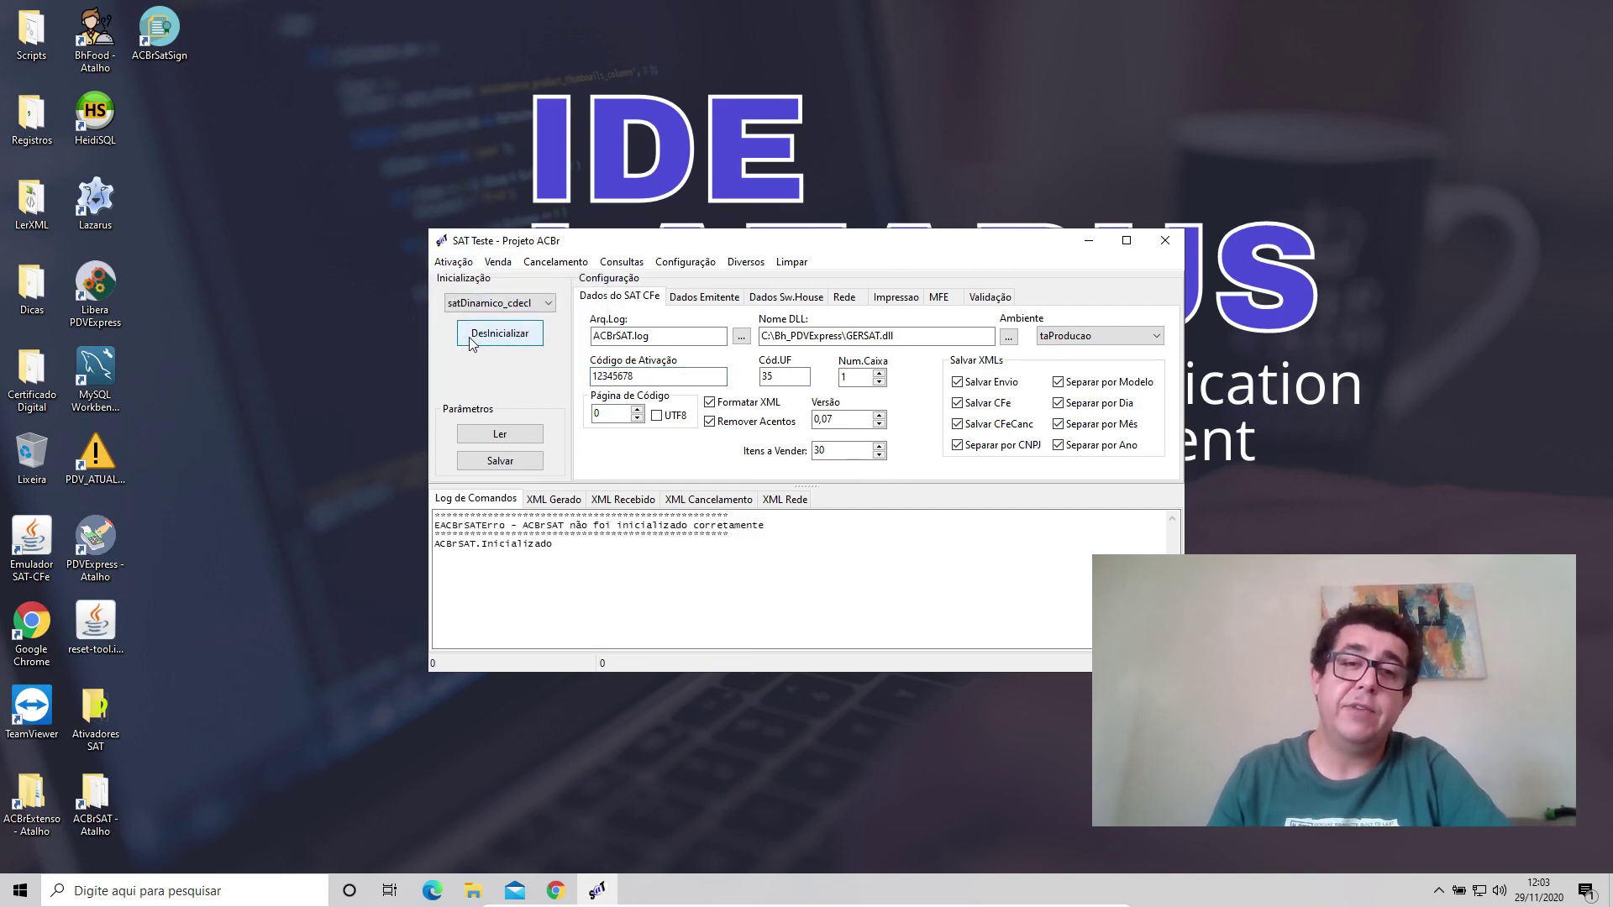
pyautogui.click(622, 262)
pyautogui.click(640, 301)
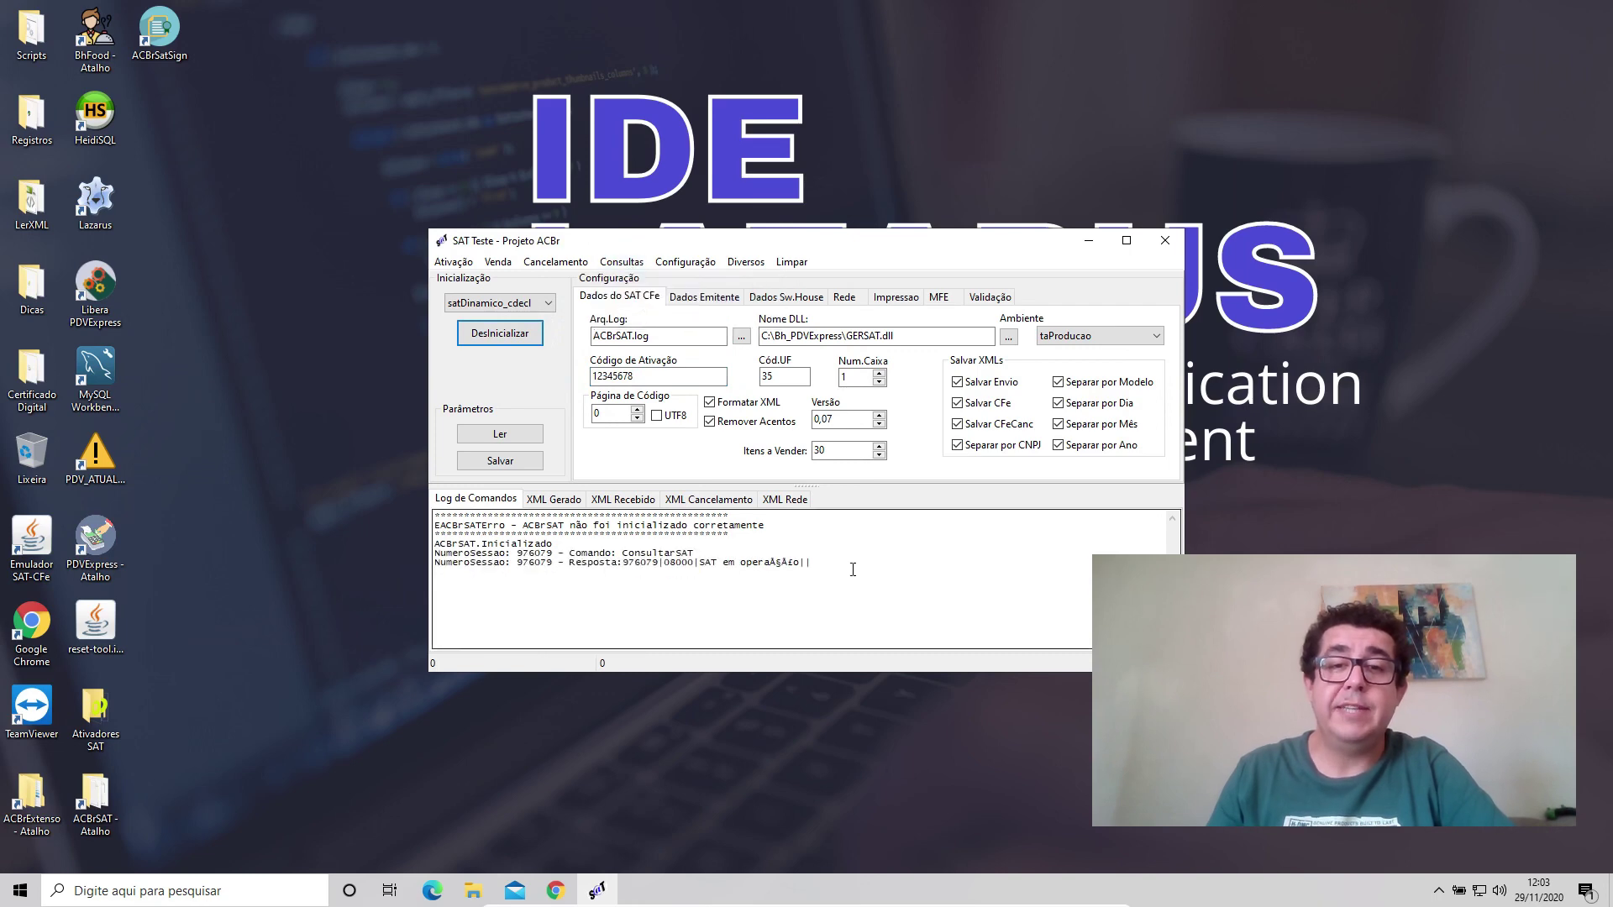
pyautogui.moveTo(844, 564); pyautogui.dragTo(522, 564)
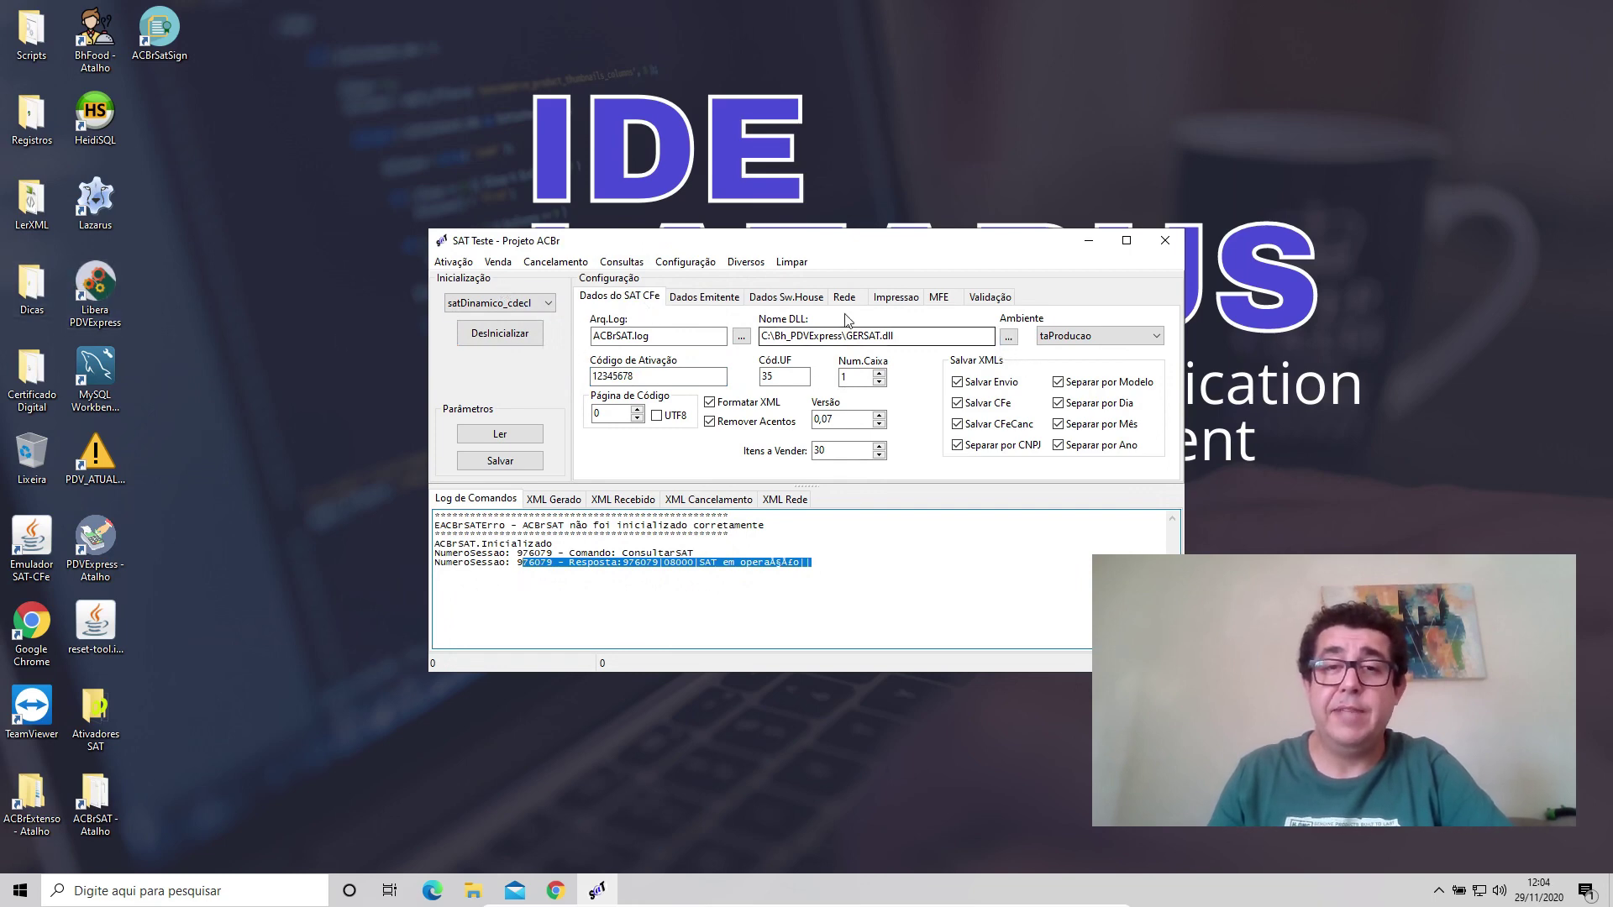
pyautogui.click(462, 263)
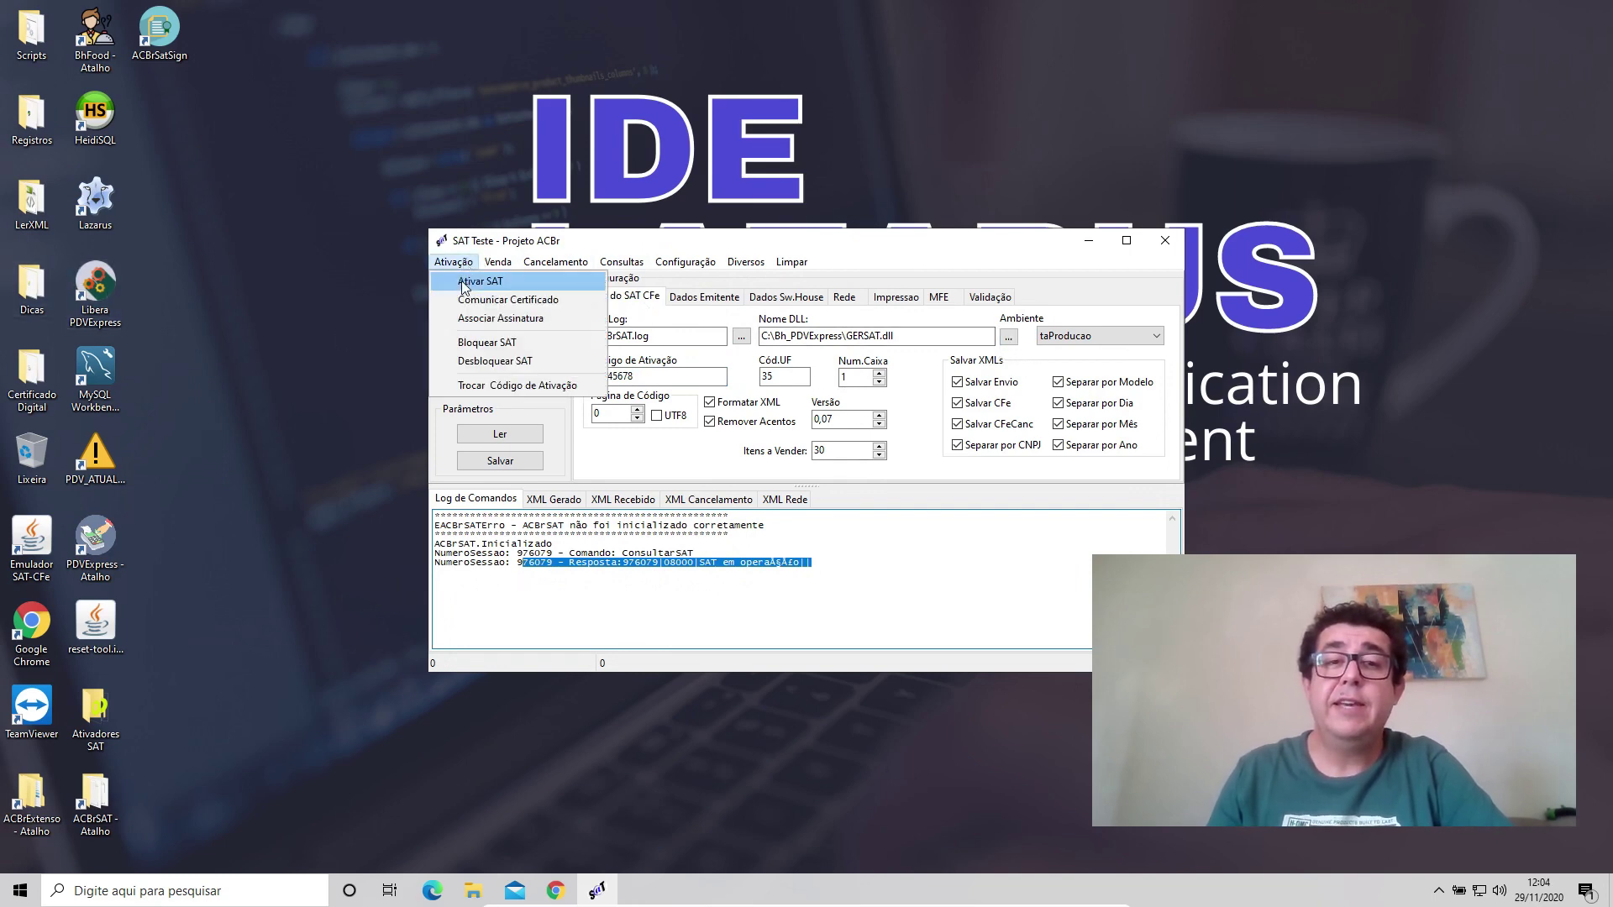
# Run AtivarSAT (answered 04003, SAT já ativado), then display the software house CNPJ and signature.
pyautogui.click(462, 284)
pyautogui.moveTo(829, 594); pyautogui.dragTo(594, 583)
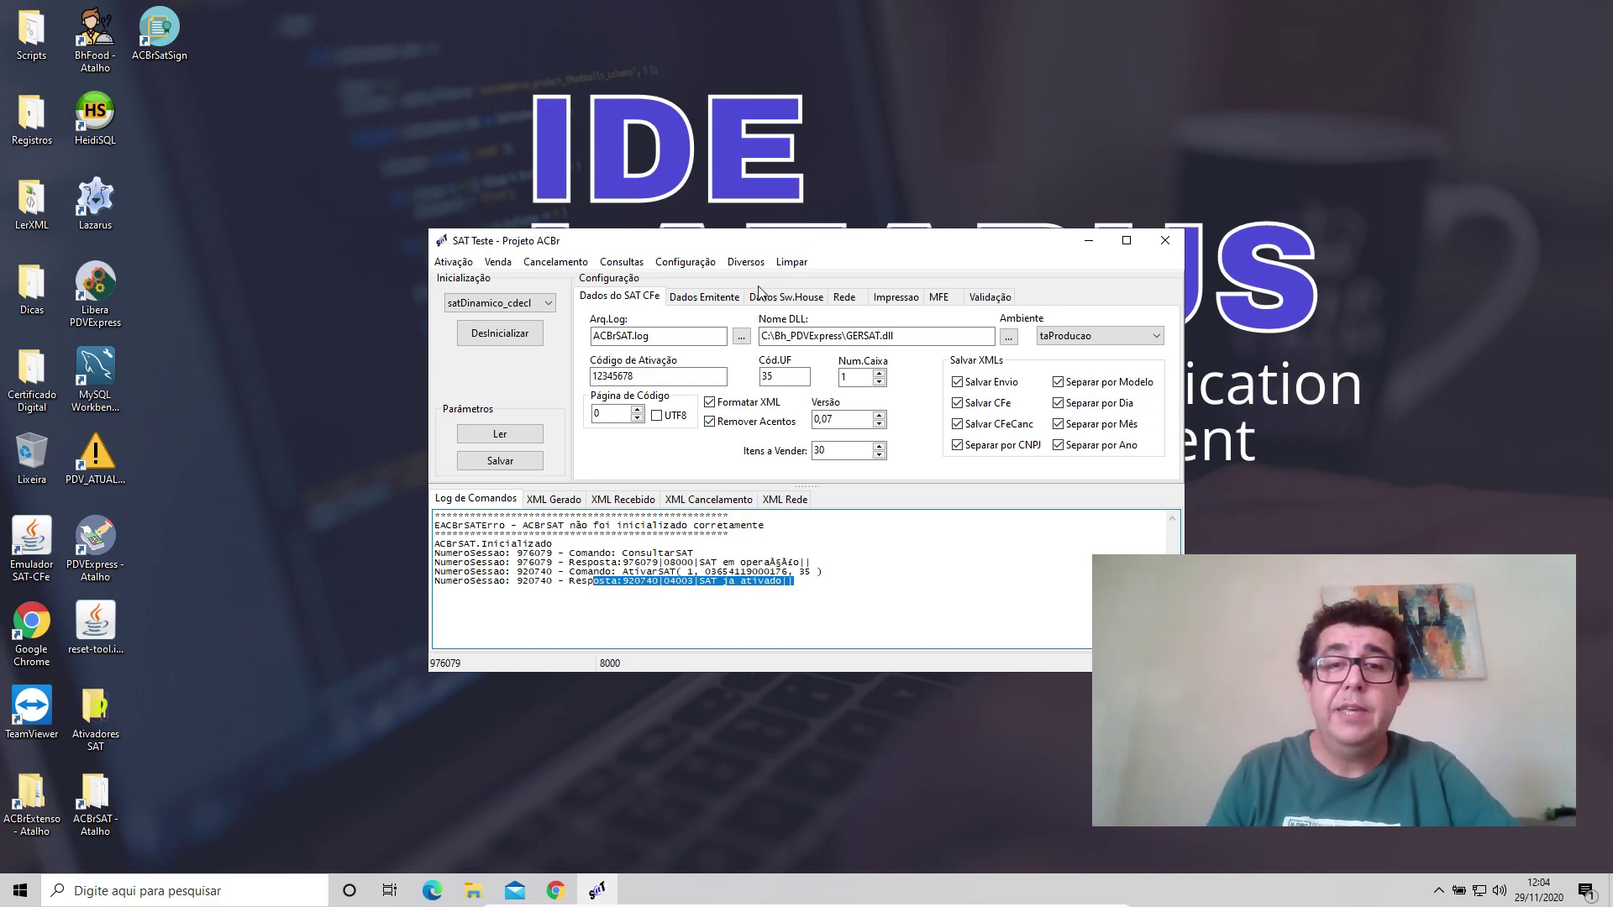
pyautogui.click(724, 301)
pyautogui.click(761, 301)
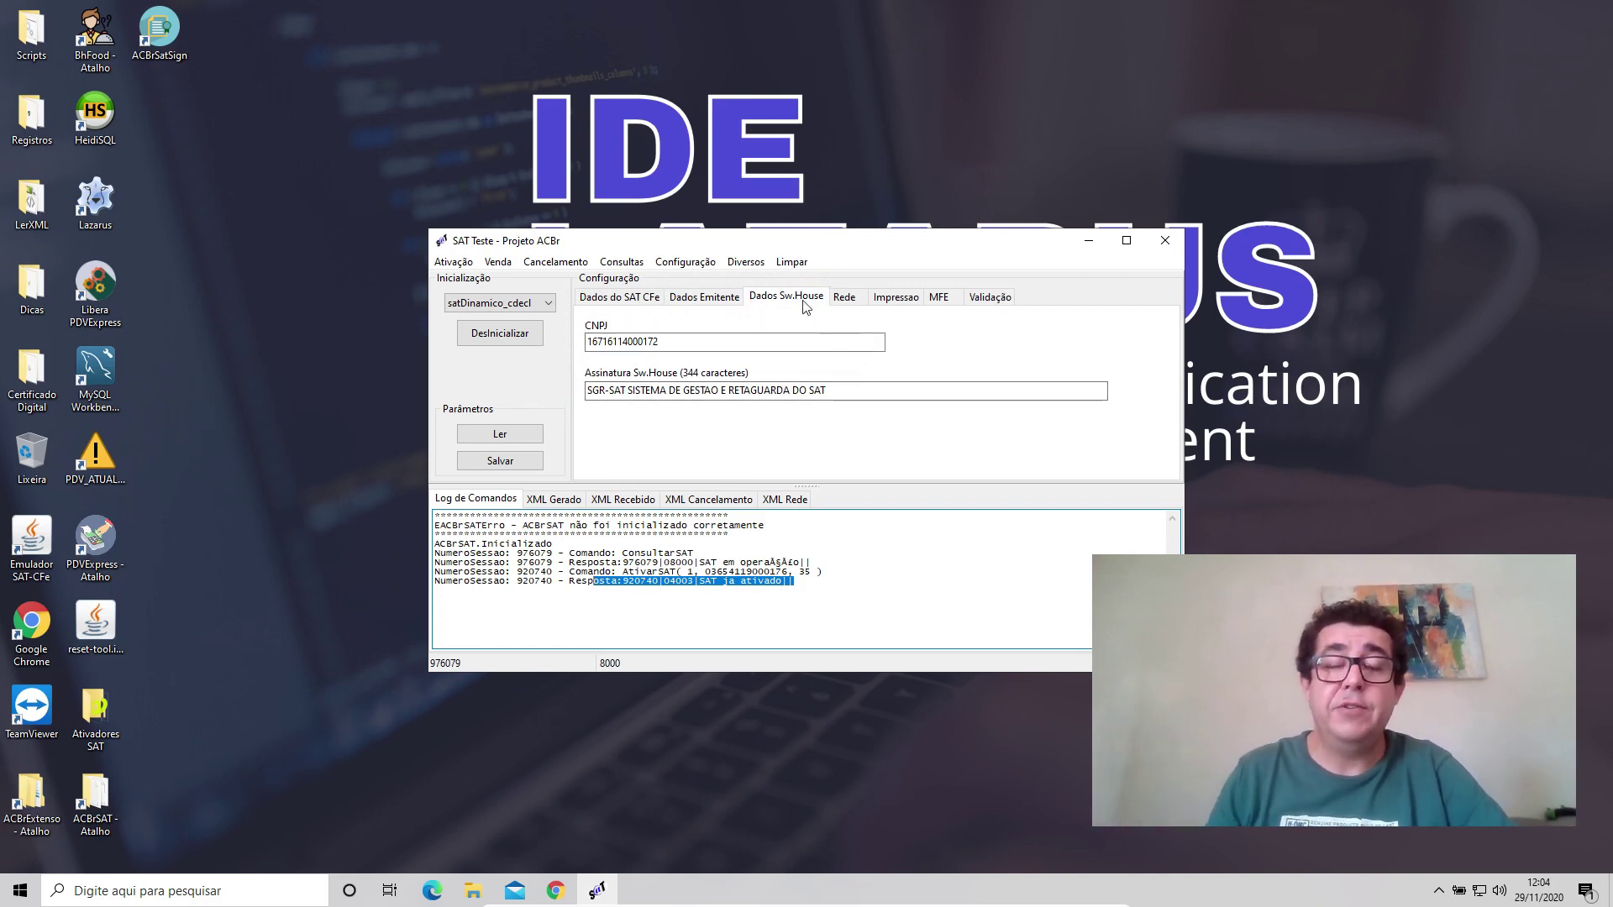
pyautogui.click(461, 267)
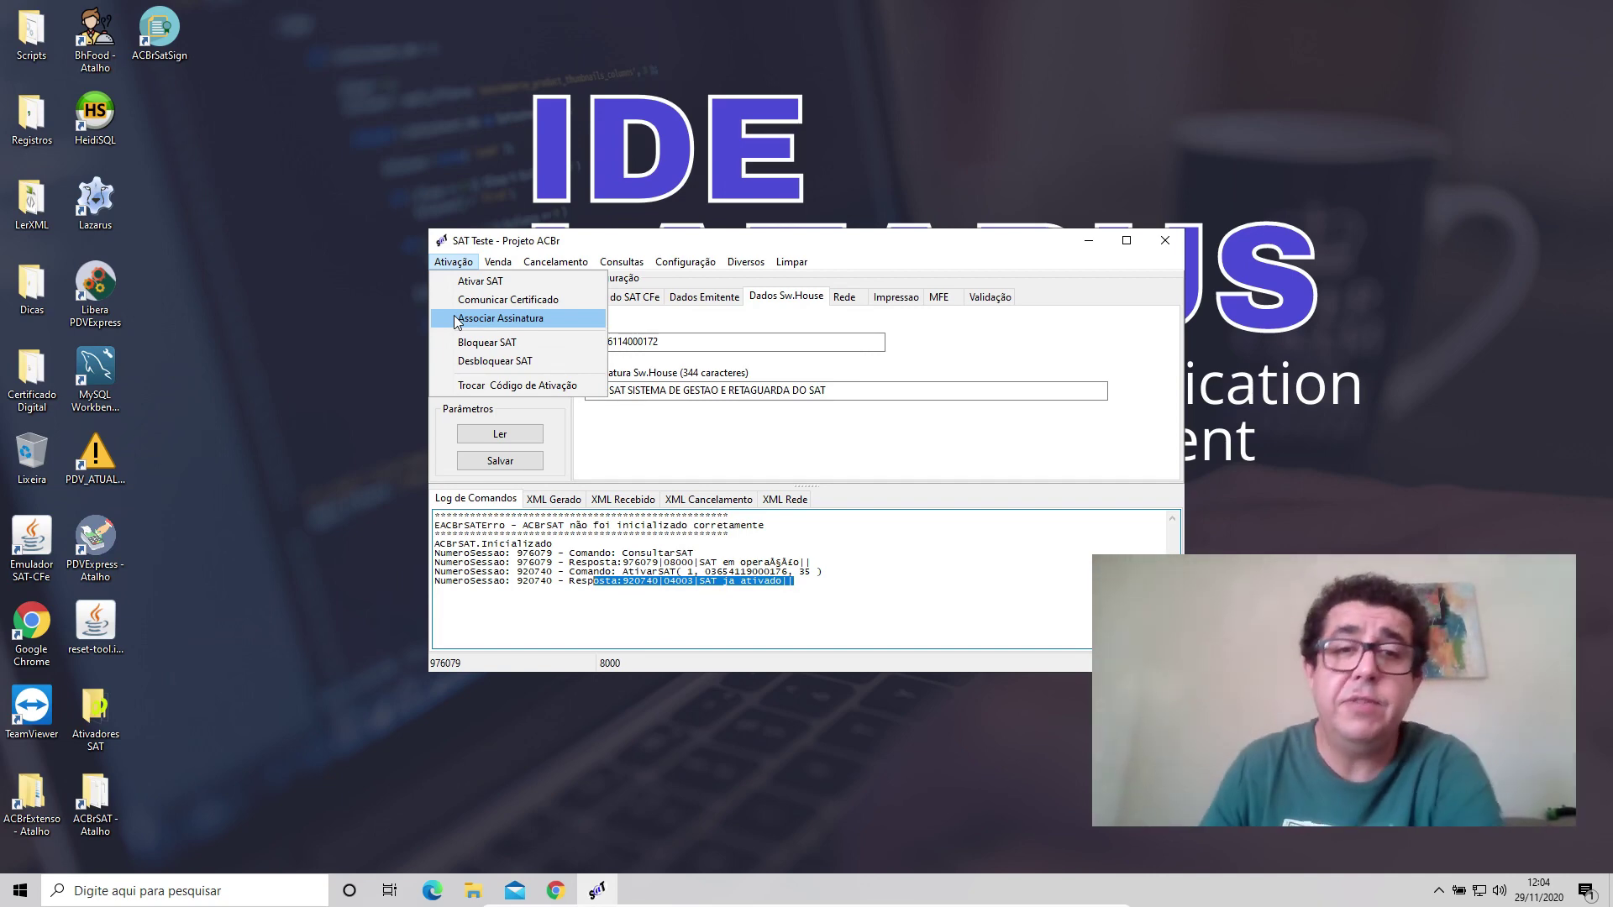
pyautogui.click(678, 244)
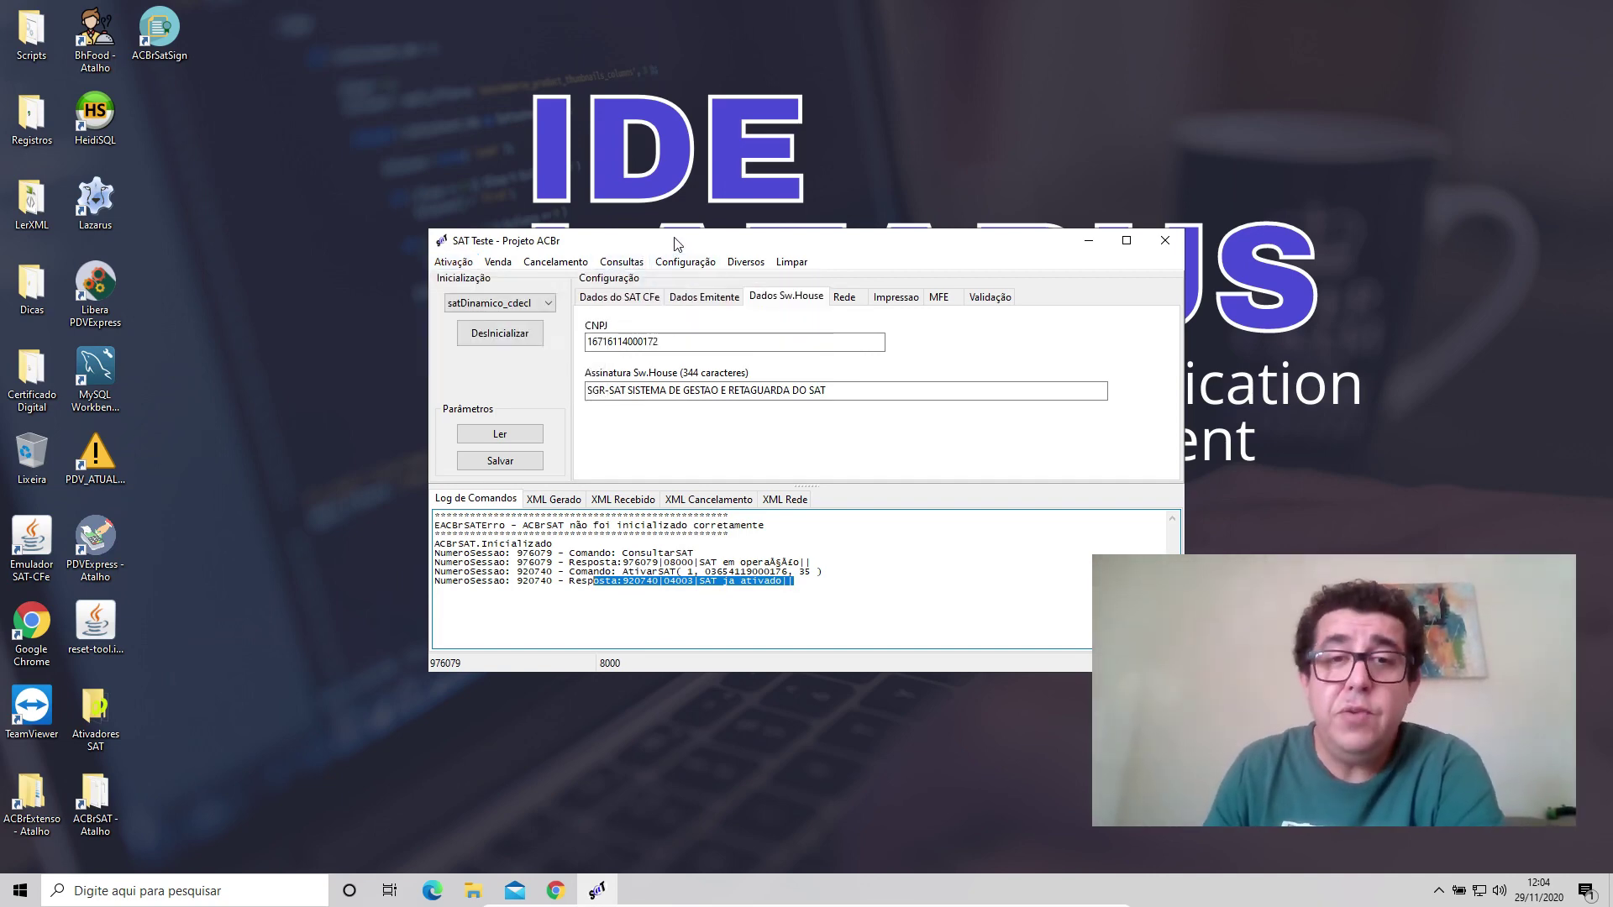
# Query operational status (code 10000, DESBLOQUEADO) and mark layout version 00.08 in the log.
pyautogui.click(624, 264)
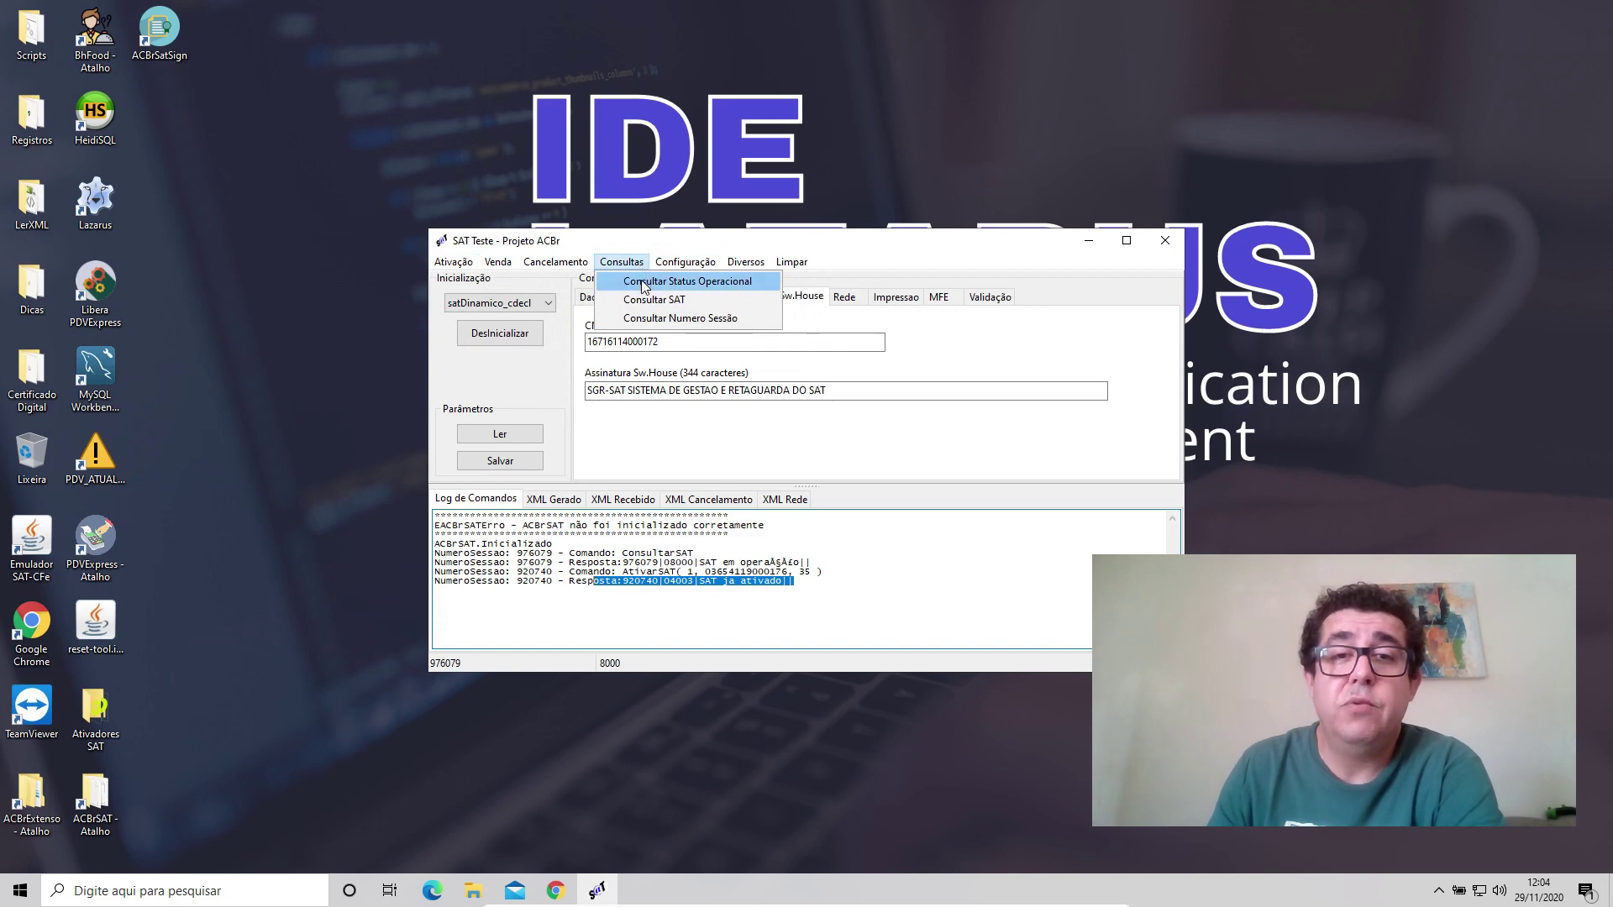
pyautogui.click(644, 284)
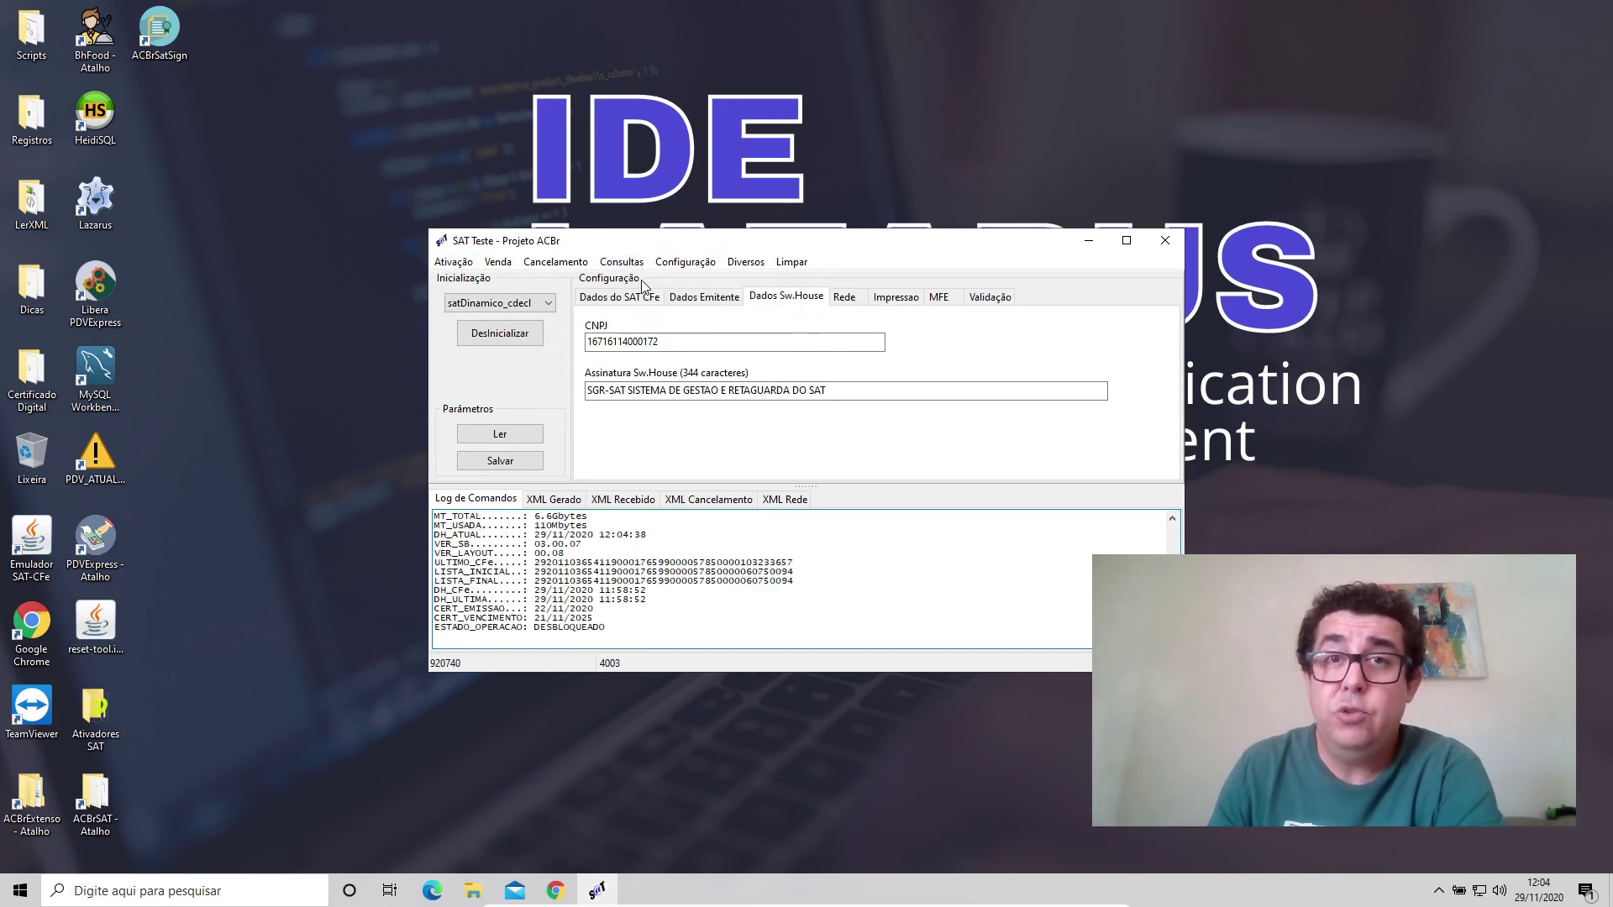
pyautogui.scroll(10, 736, 583)
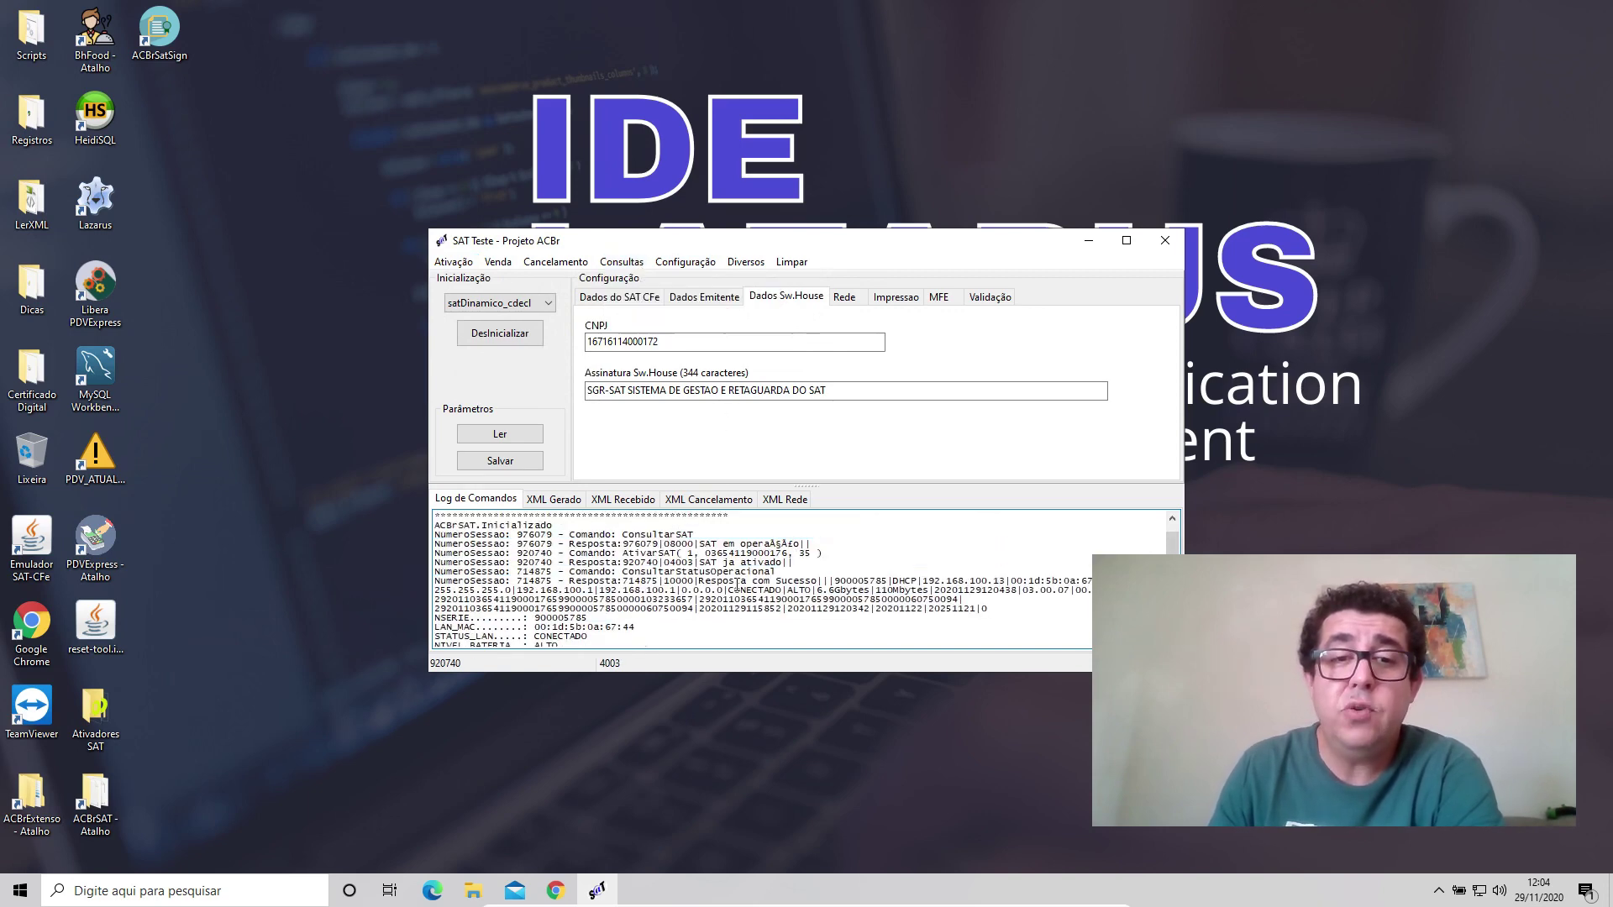
pyautogui.scroll(-10, 736, 584)
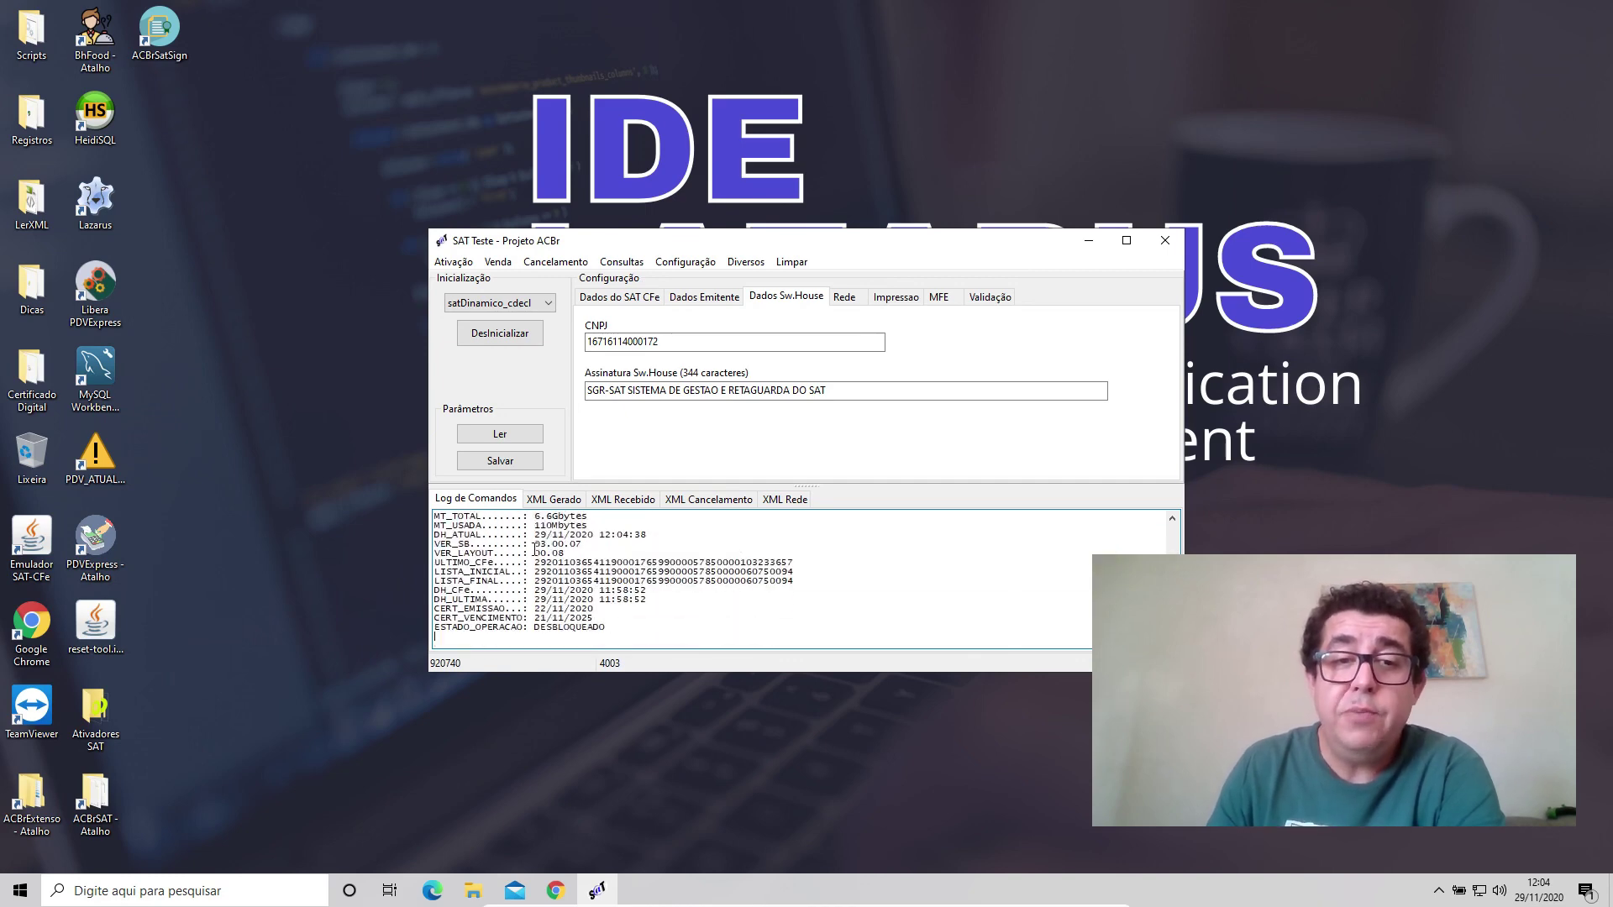
pyautogui.moveTo(534, 552); pyautogui.dragTo(578, 550)
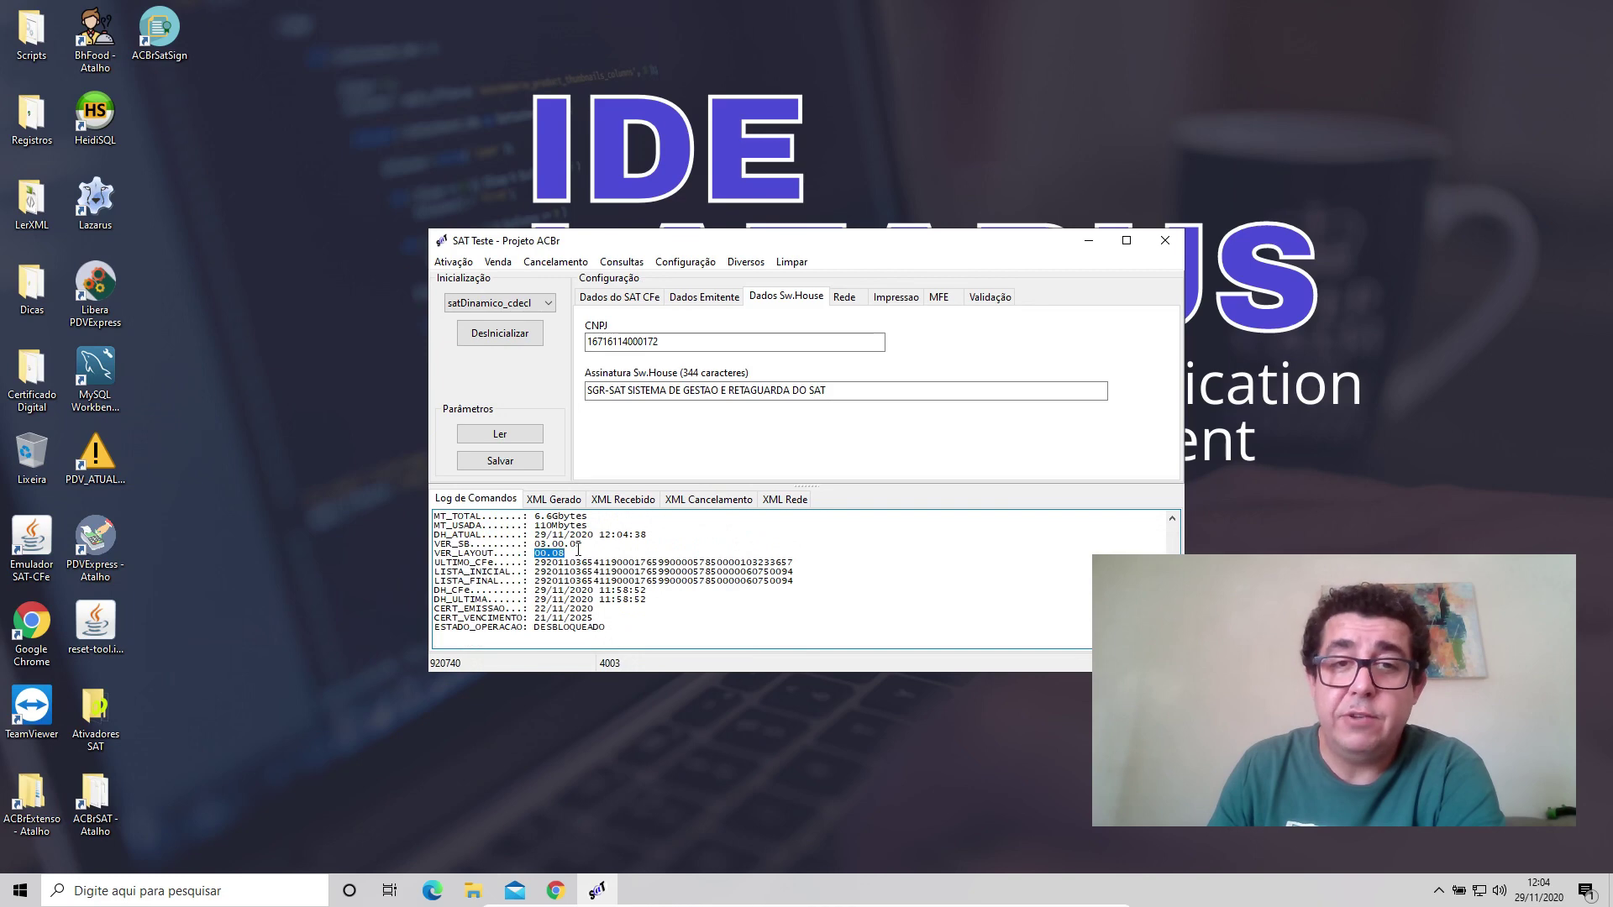
pyautogui.click(651, 298)
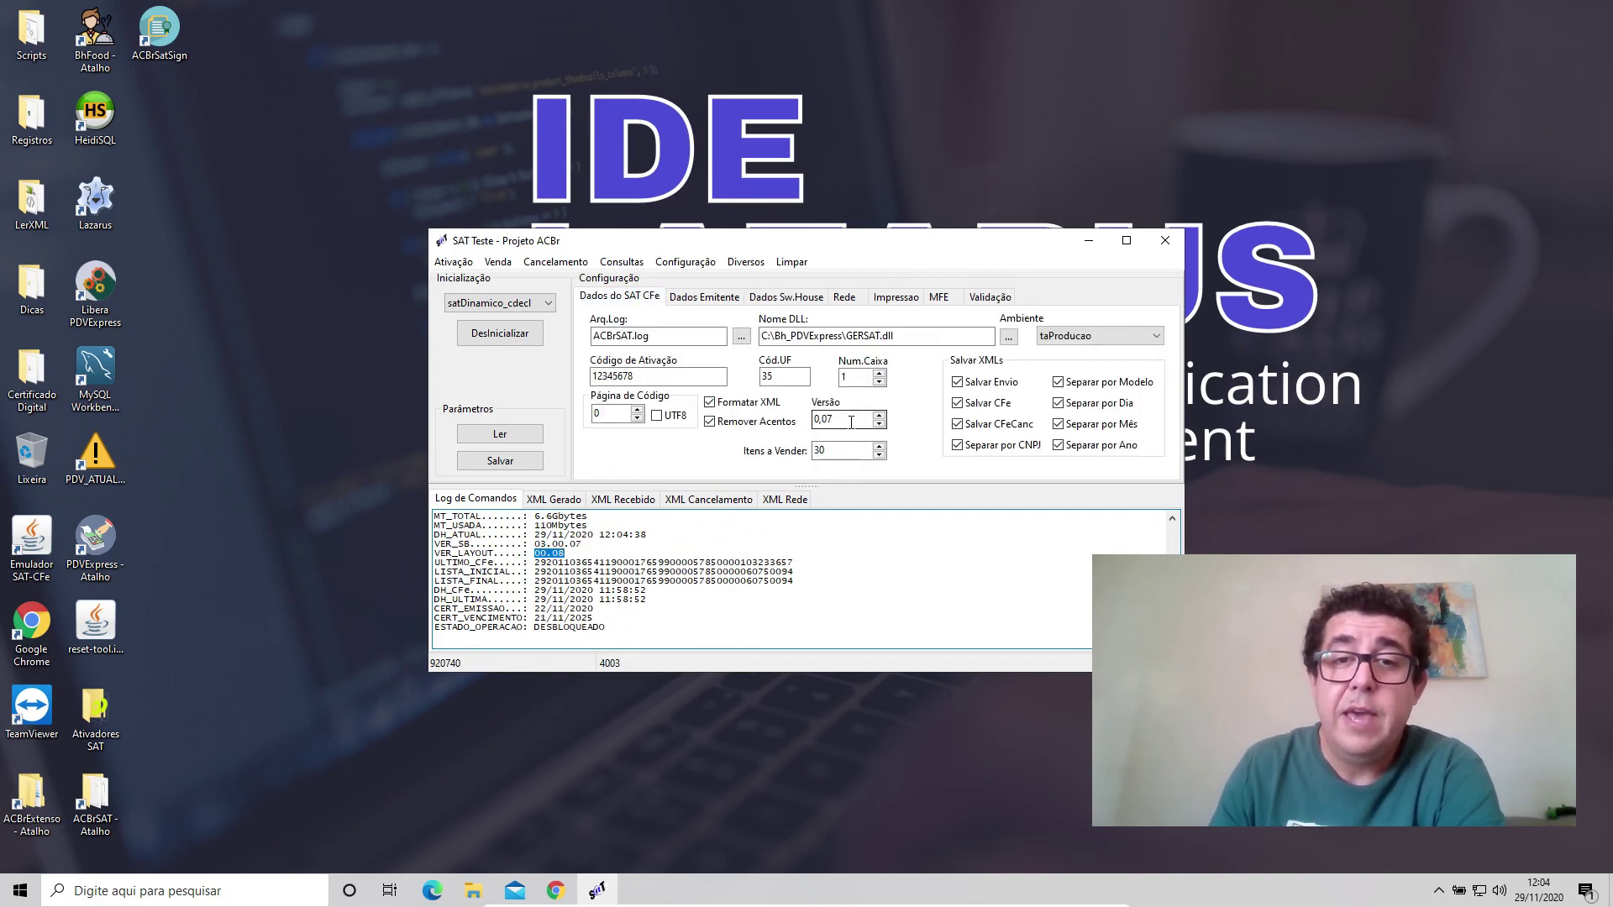
# Replace the SAT CFe Versão value 0,07 with 0,08 and save the configuration.
pyautogui.moveTo(851, 423); pyautogui.dragTo(806, 420)
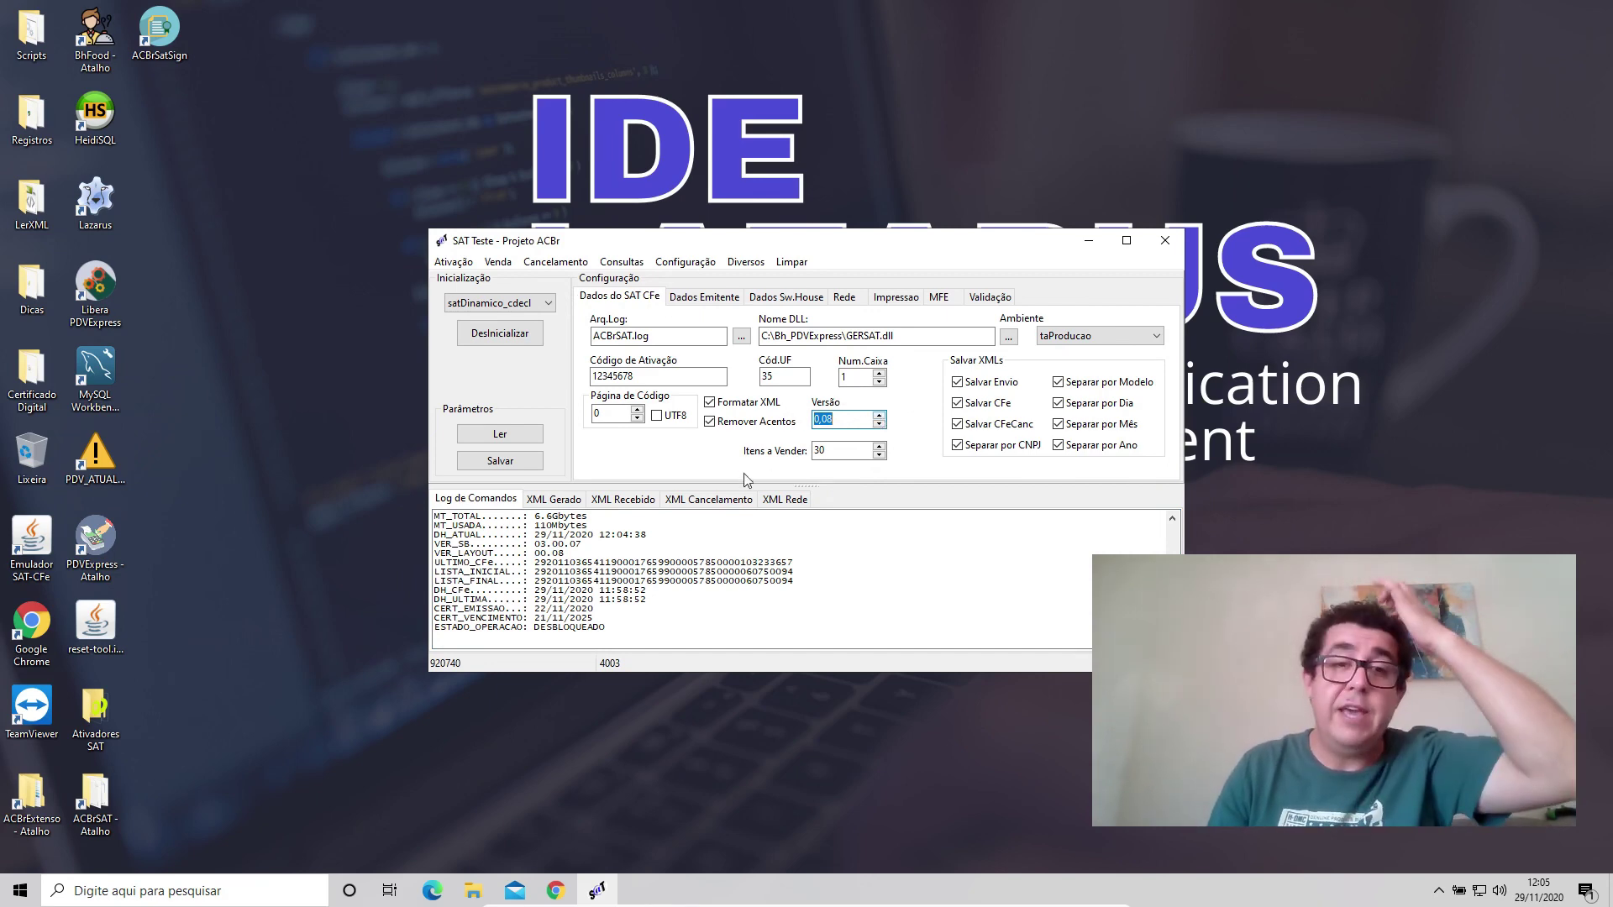
pyautogui.click(514, 464)
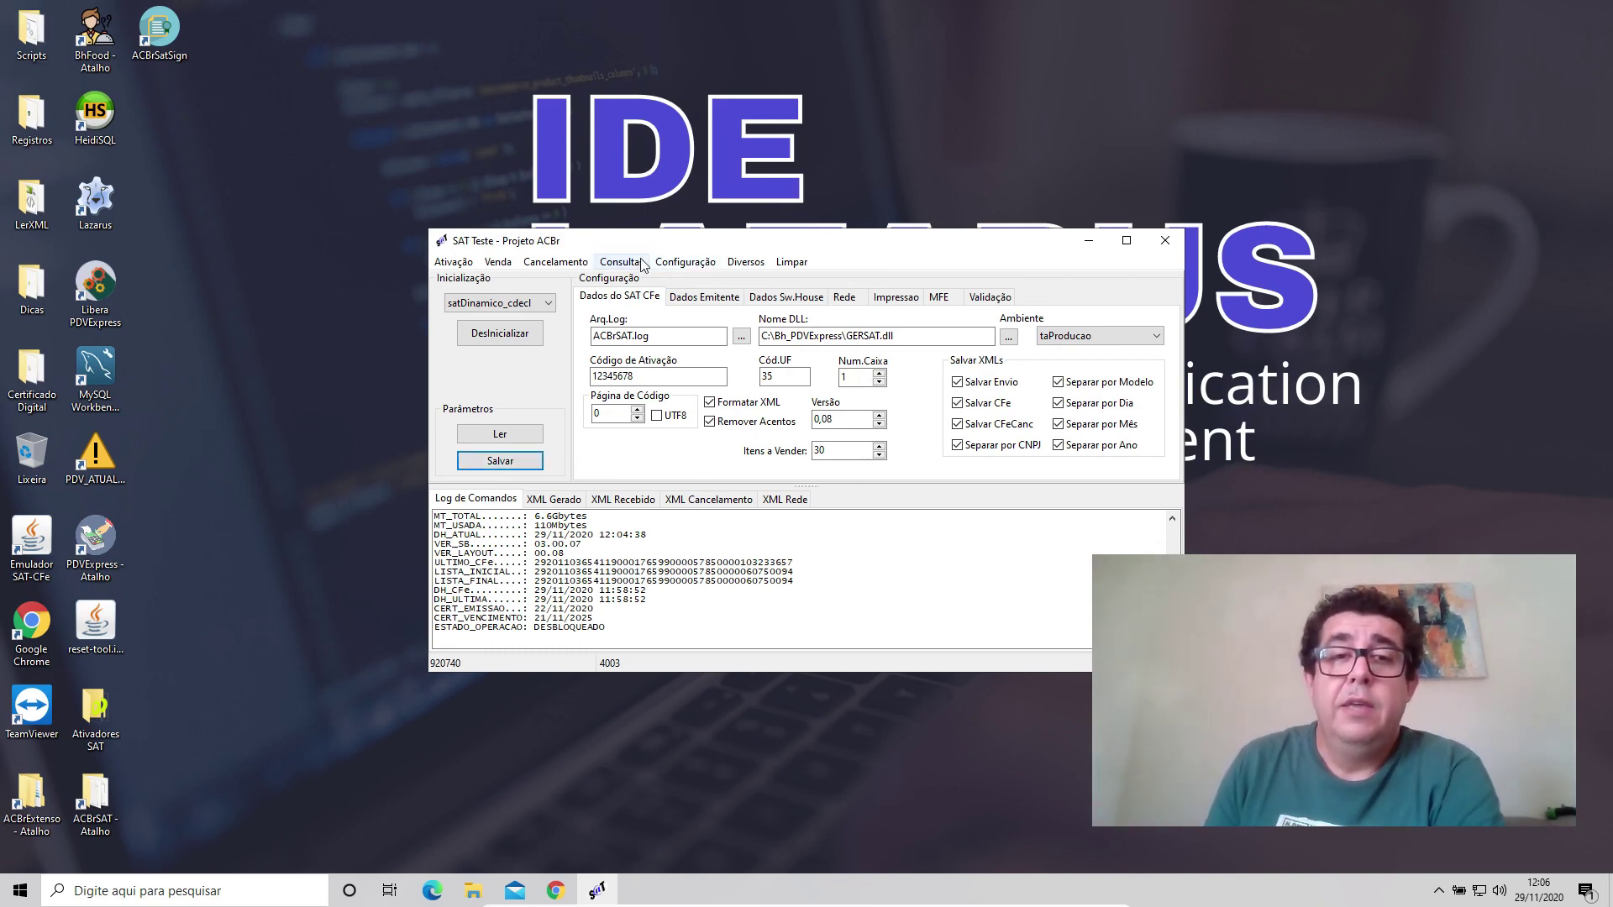
# Generate a test sale XML and display the receipt printing settings.
pyautogui.click(496, 267)
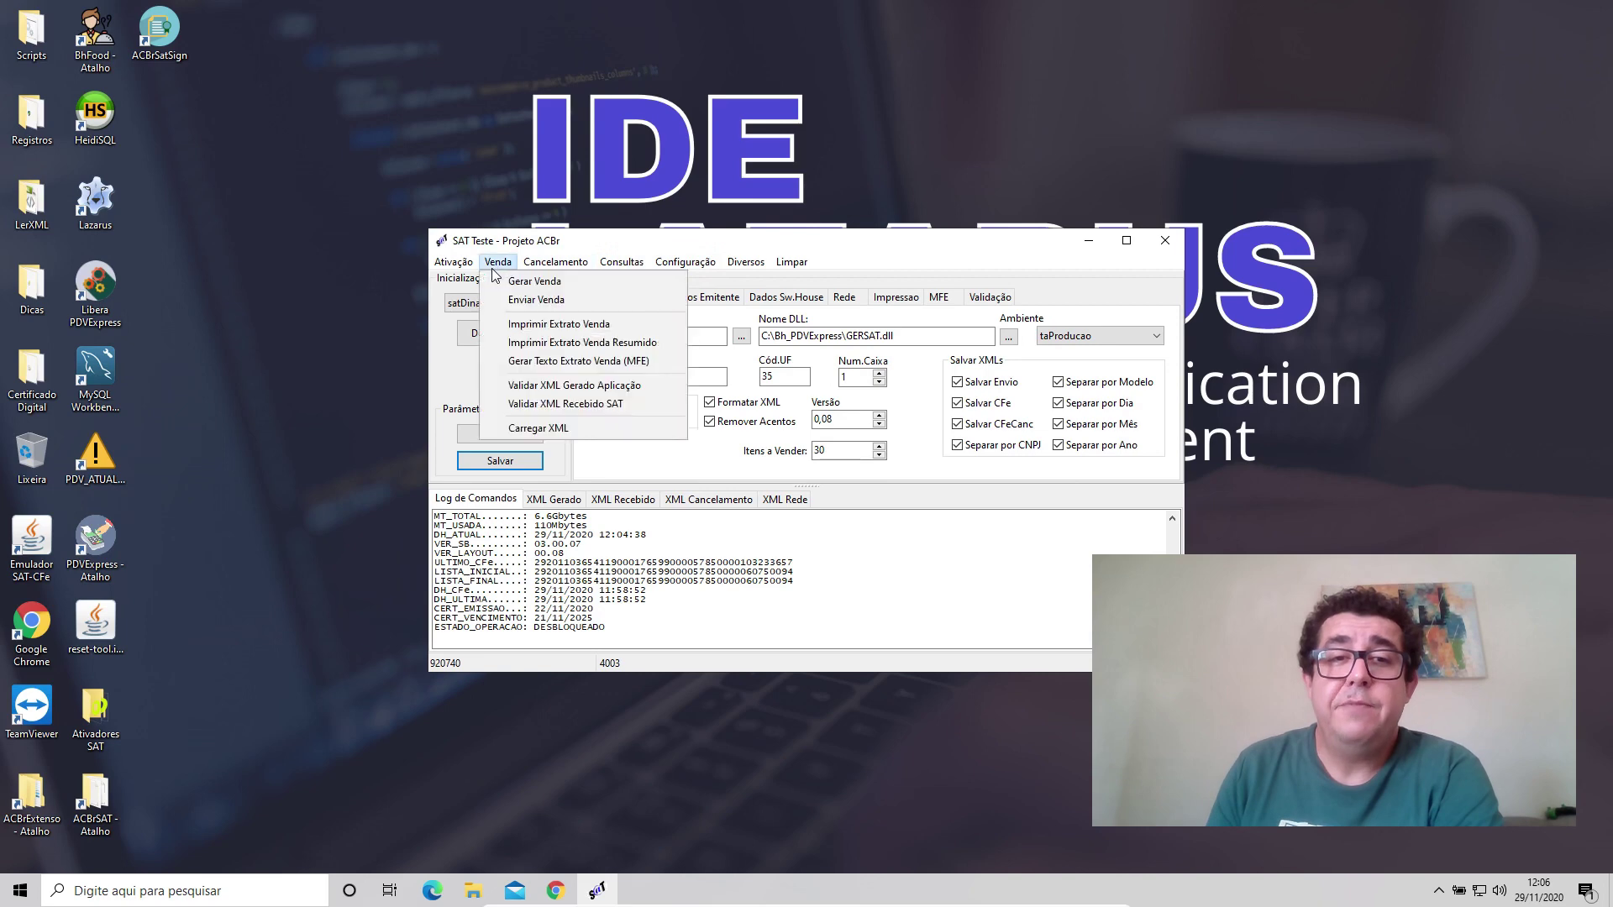
pyautogui.click(572, 282)
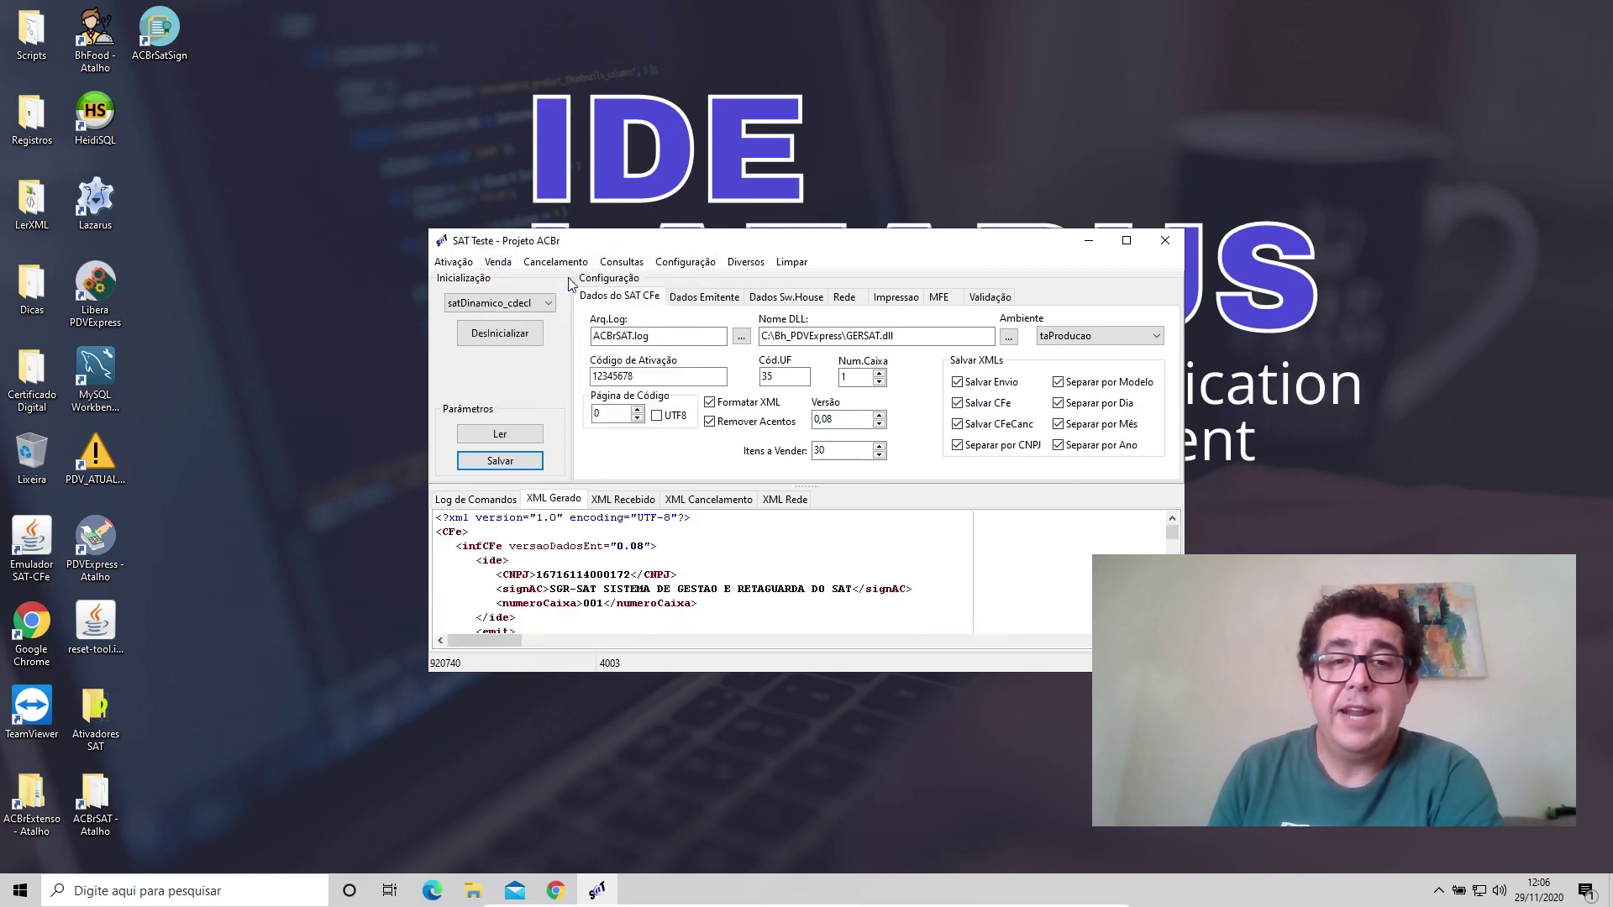
pyautogui.scroll(-10, 687, 528)
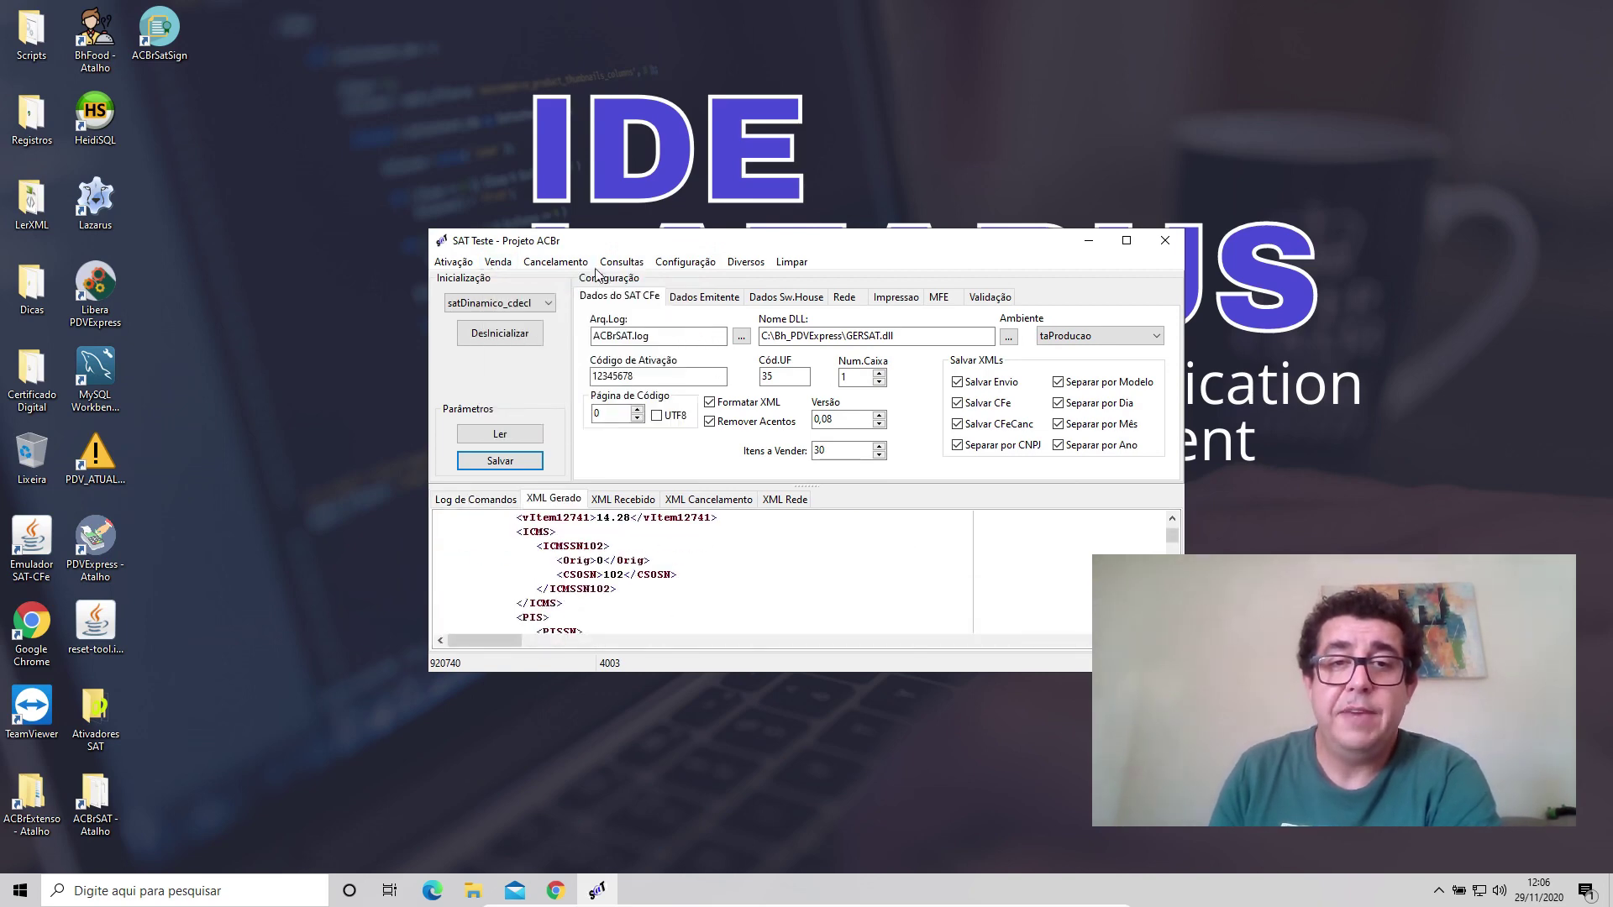
pyautogui.click(678, 262)
pyautogui.click(712, 246)
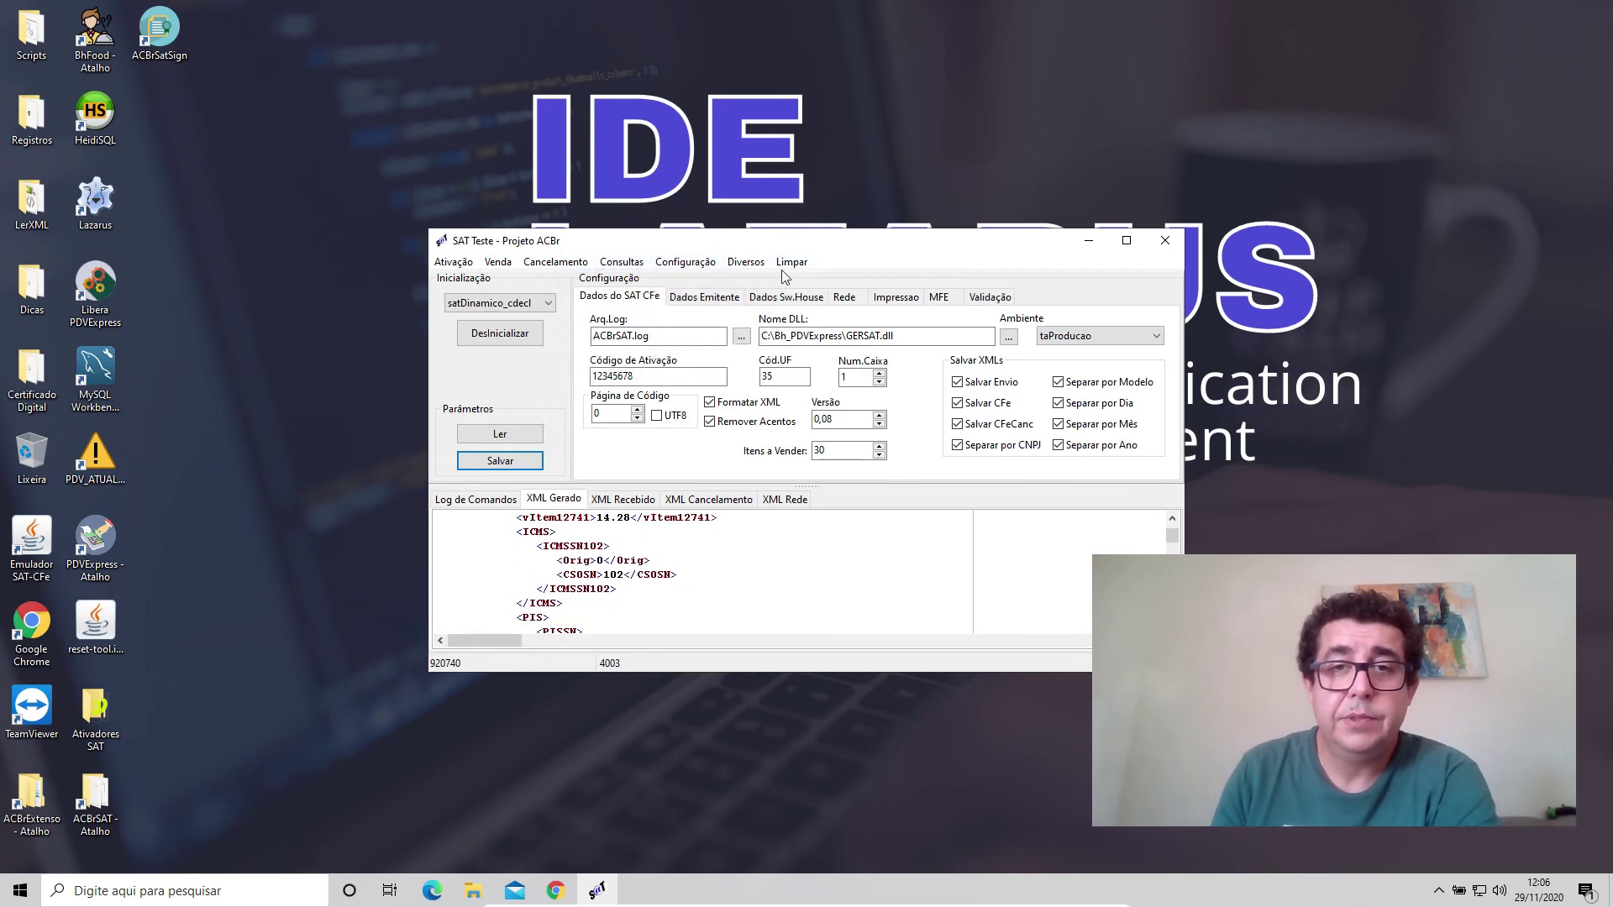
pyautogui.click(895, 297)
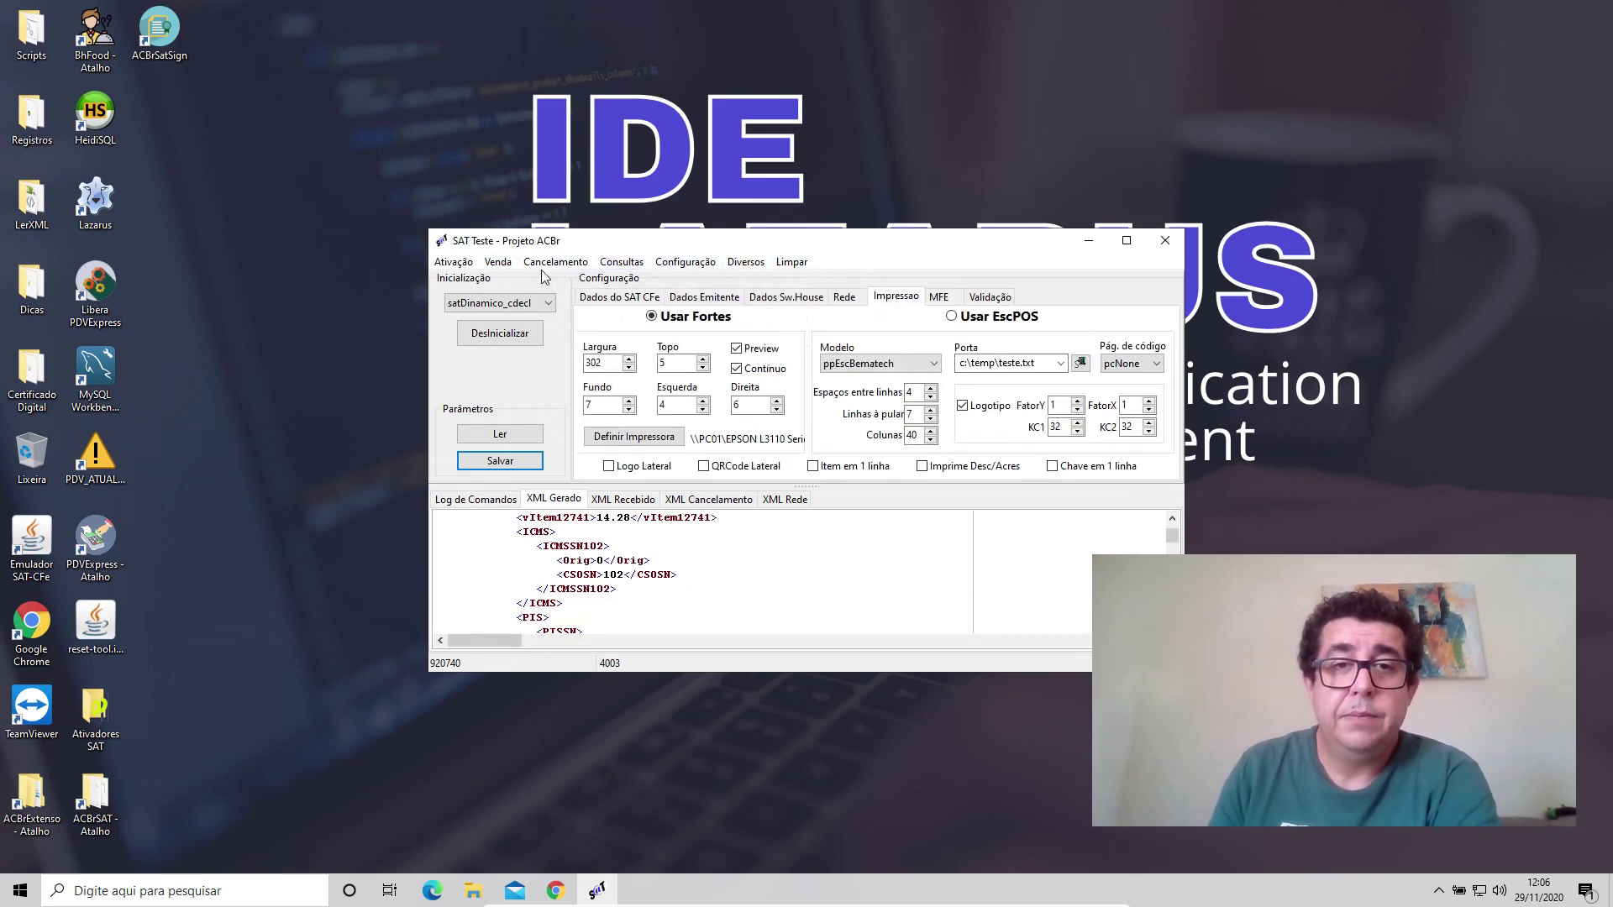
# Send the generated sale to the SAT and preview its CF-e SAT receipt extract.
pyautogui.click(499, 262)
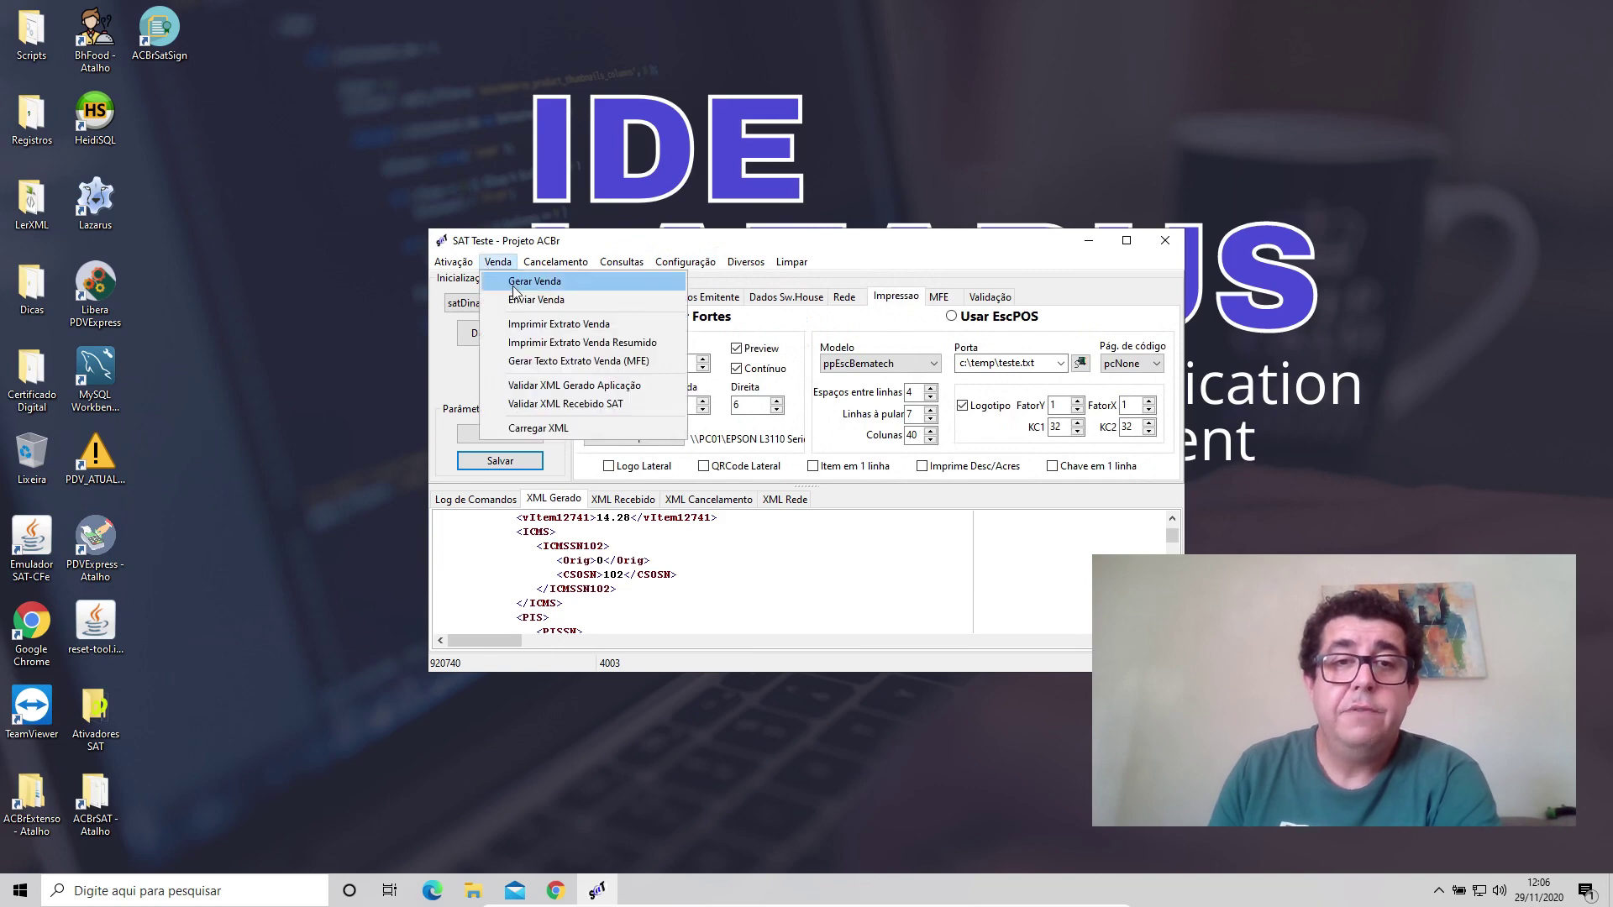
pyautogui.click(537, 300)
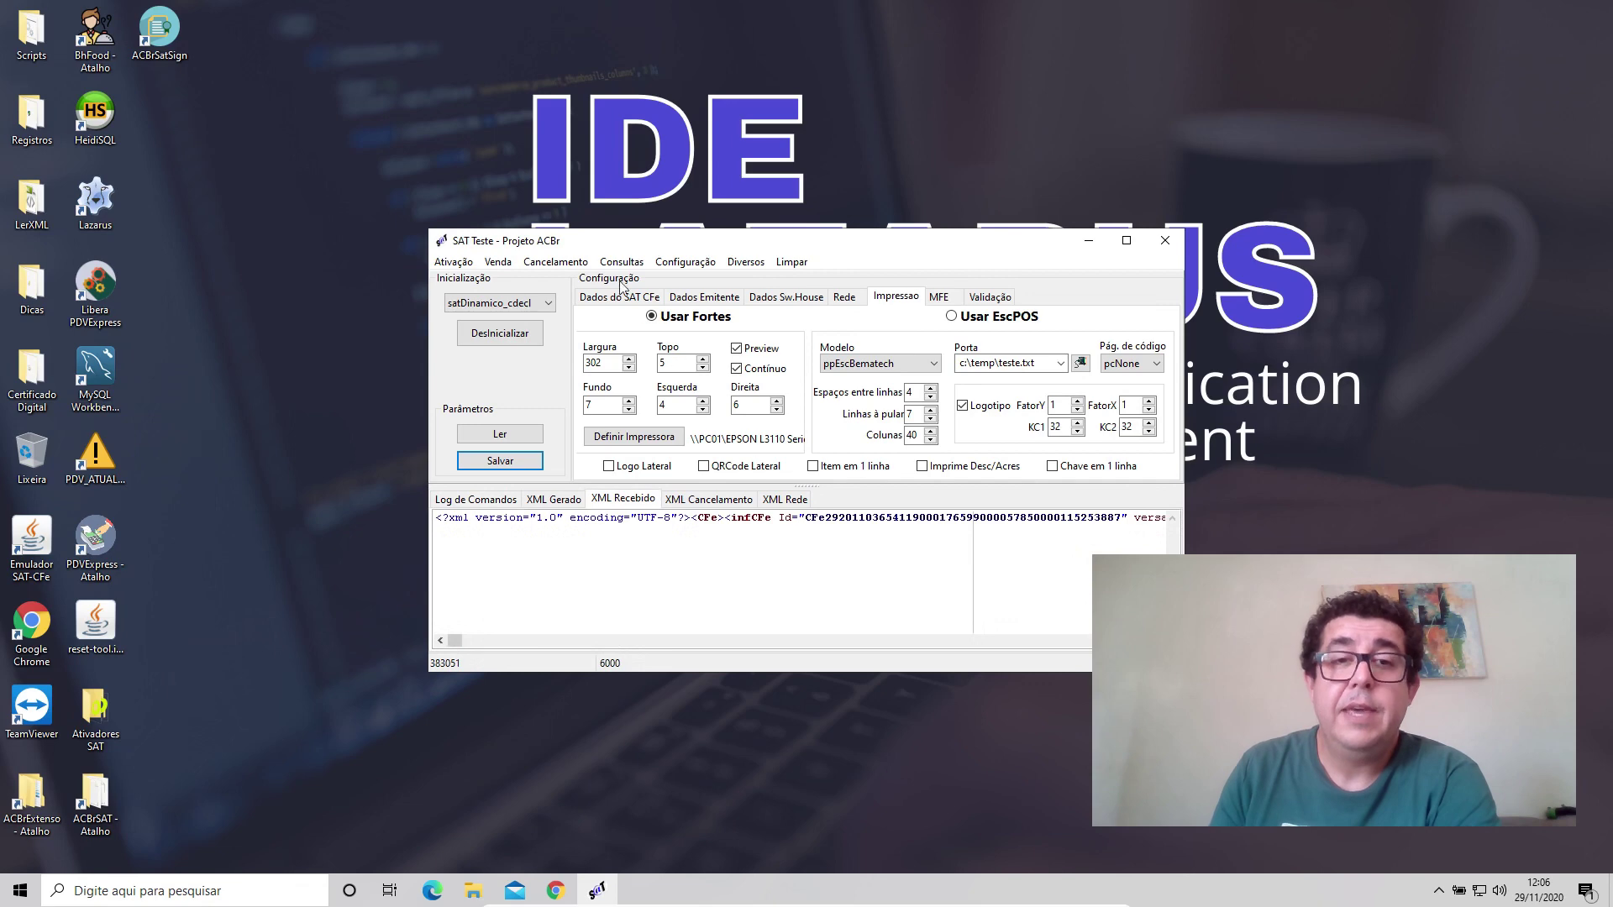
pyautogui.click(553, 262)
pyautogui.moveTo(504, 268)
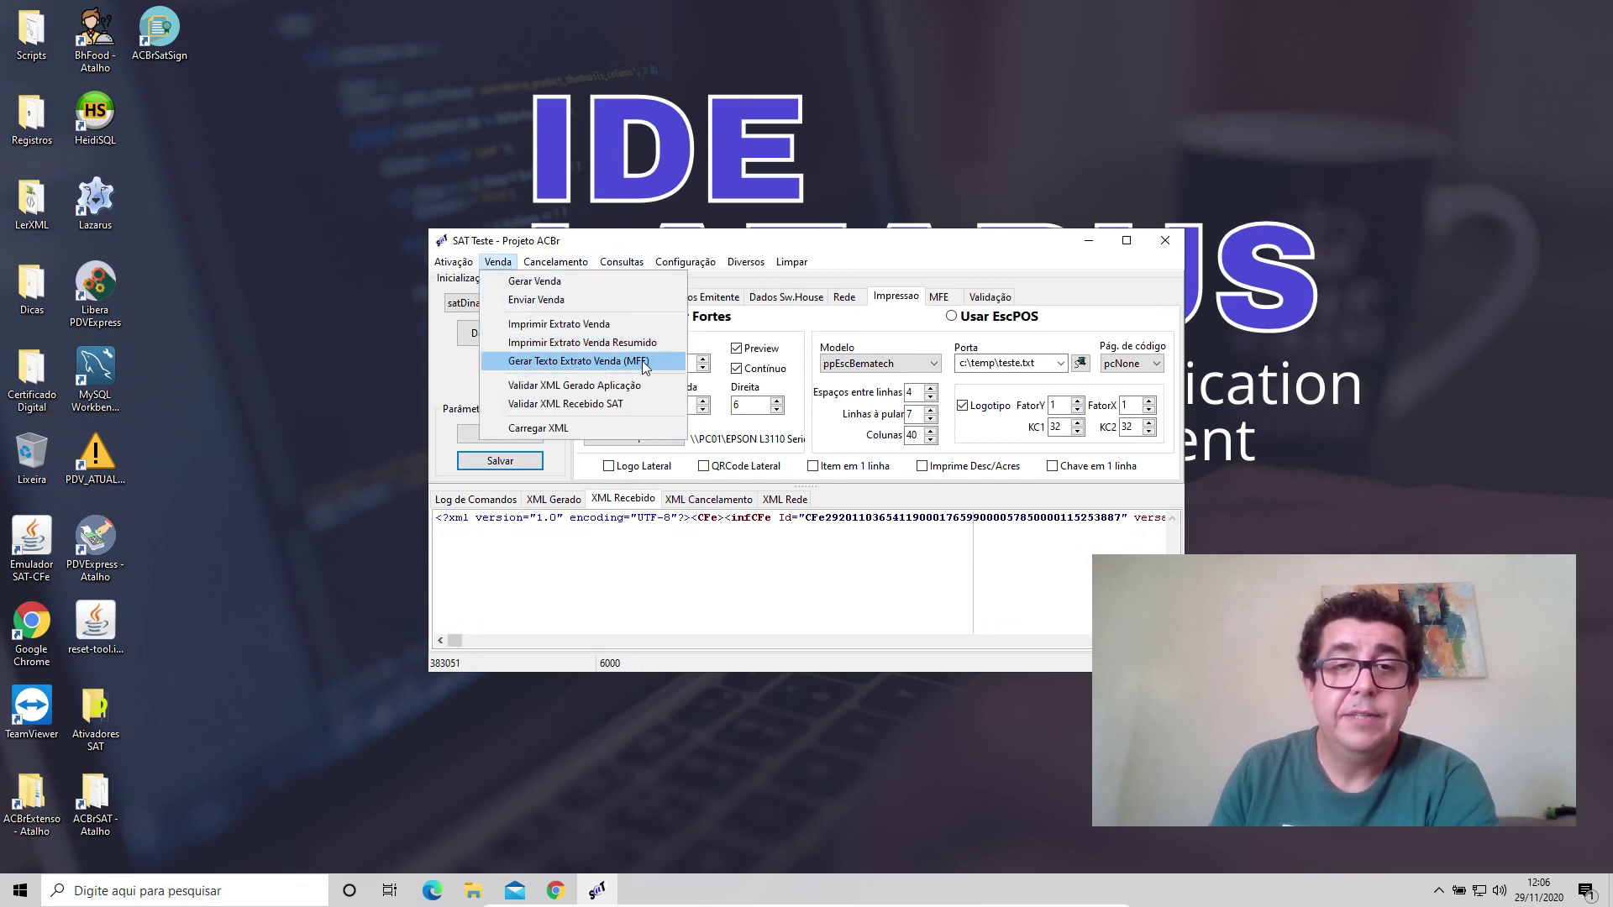
pyautogui.click(643, 323)
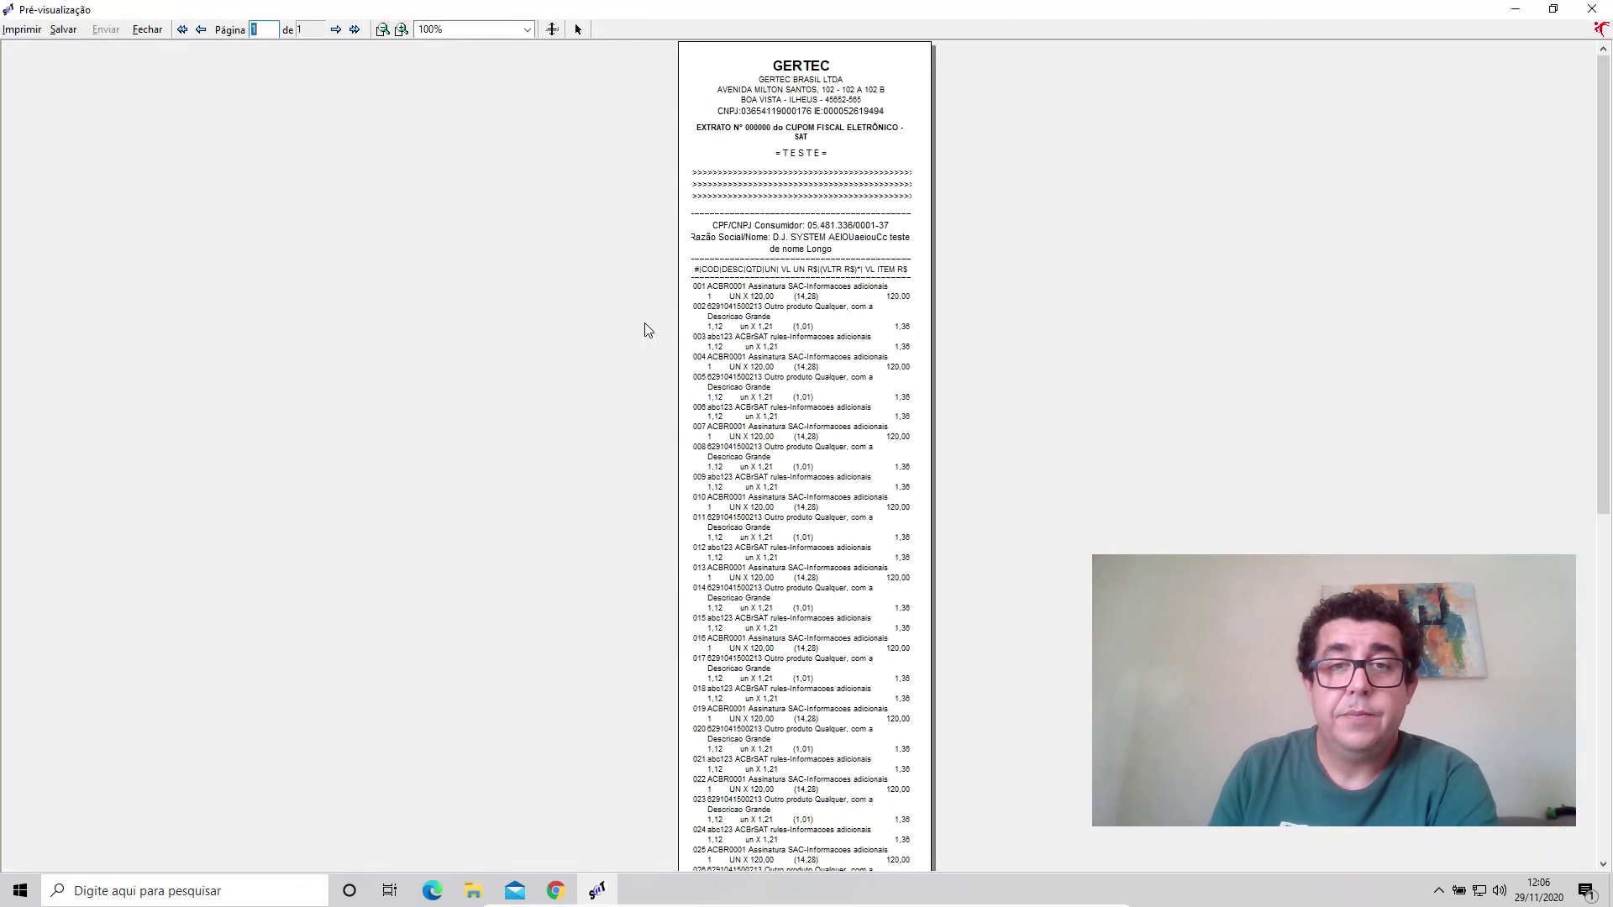
# Scroll the receipt preview down to the totals and QR code, then close it.
pyautogui.scroll(-5, 643, 323)
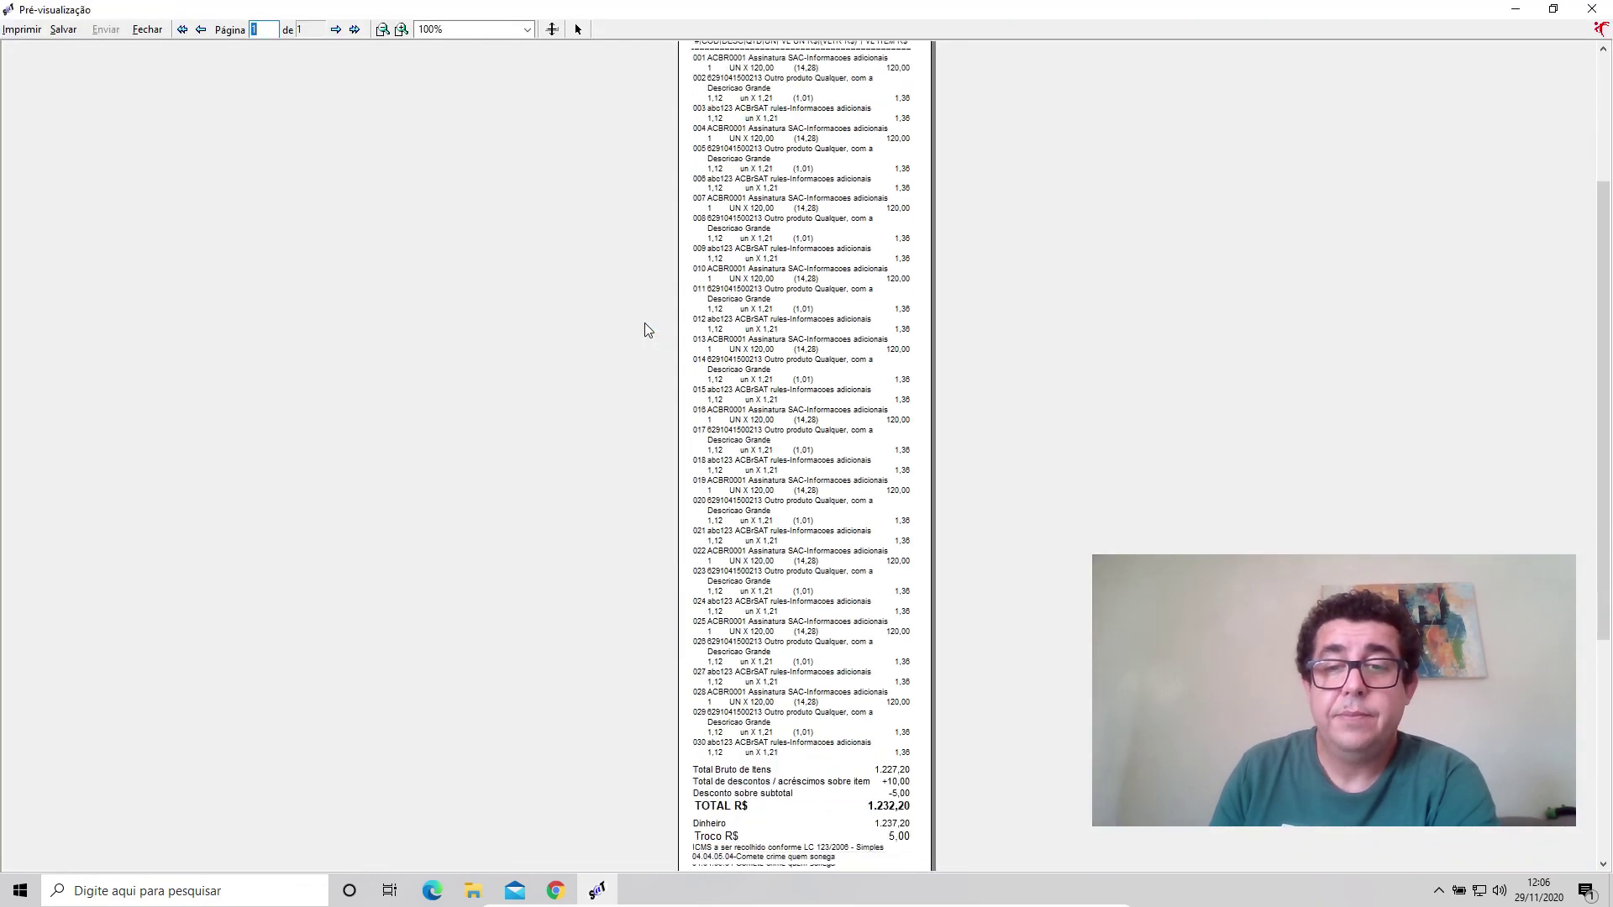
pyautogui.scroll(-7, 645, 323)
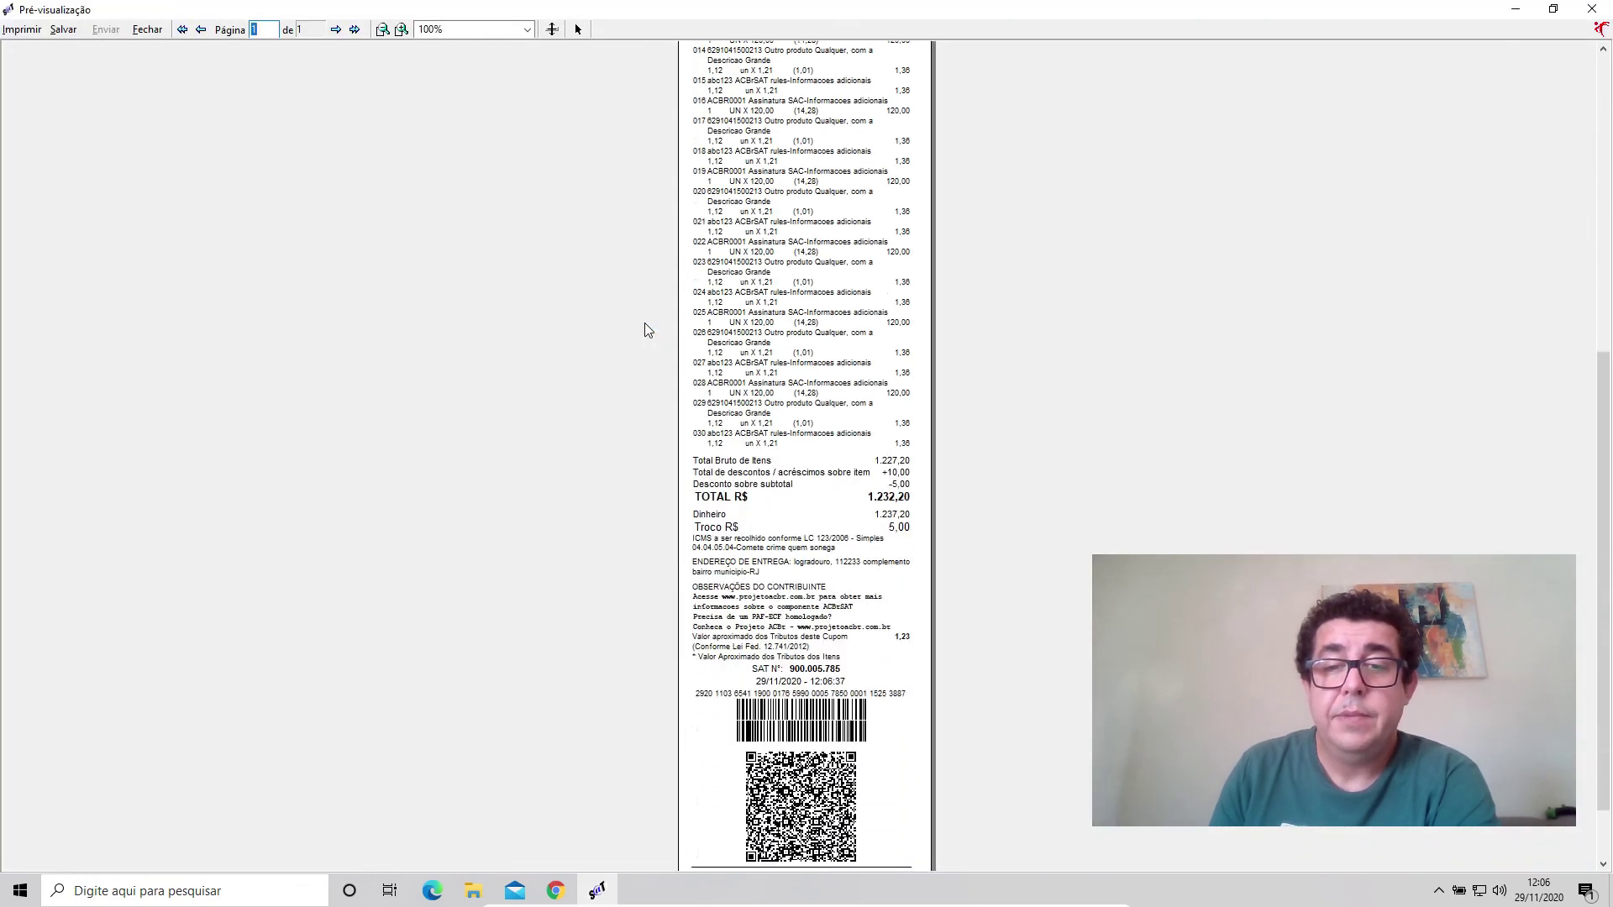
pyautogui.scroll(-2, 645, 324)
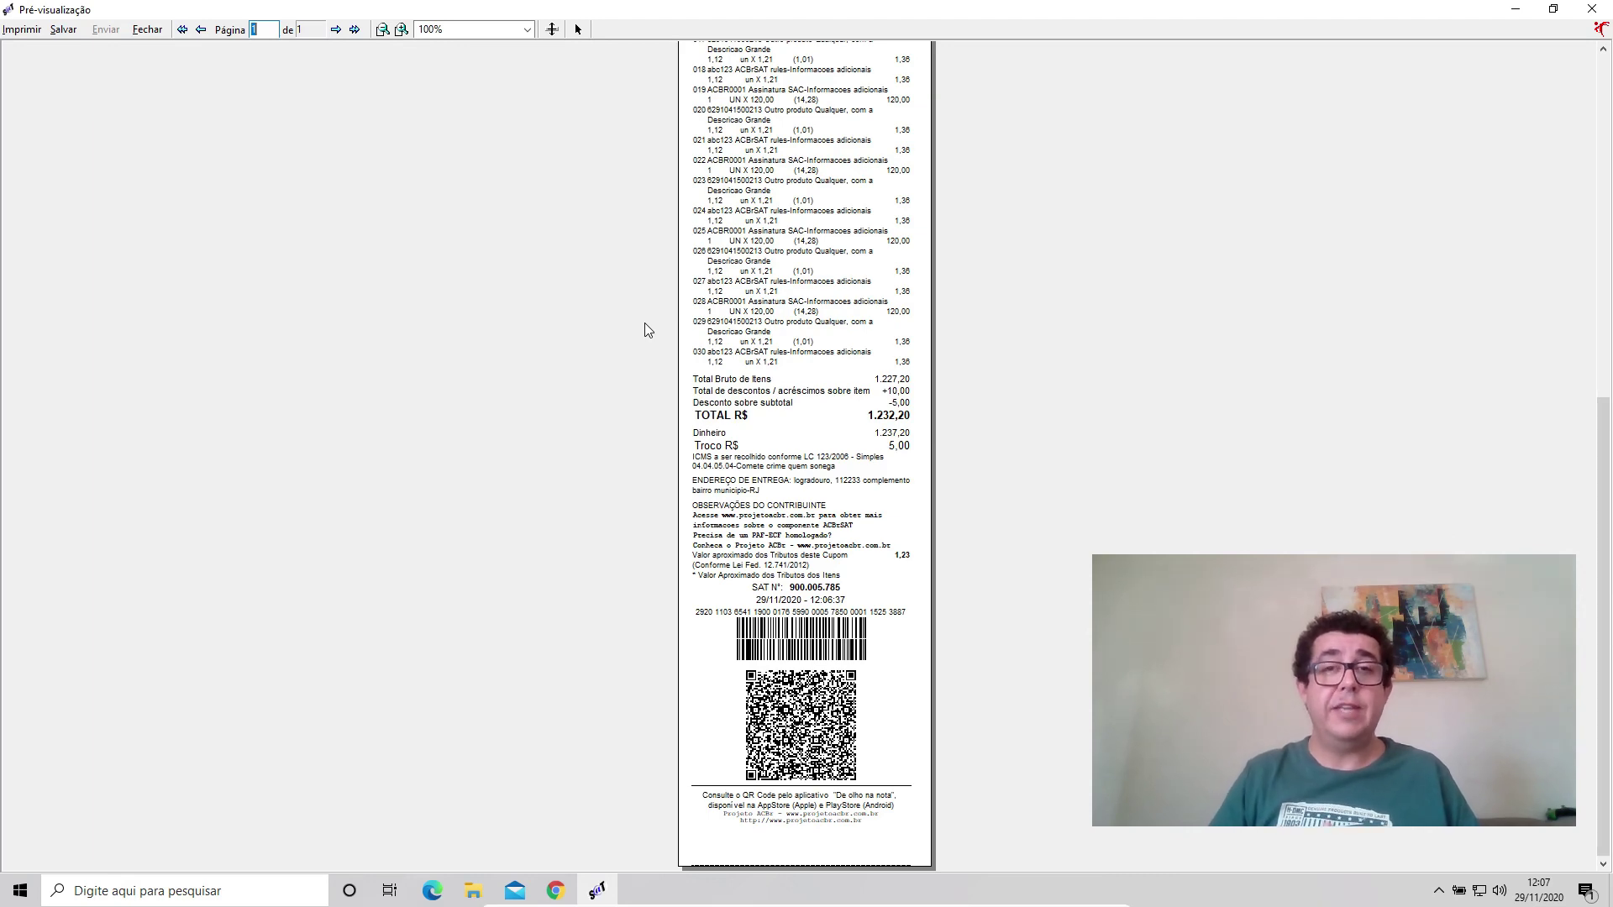
pyautogui.click(1592, 8)
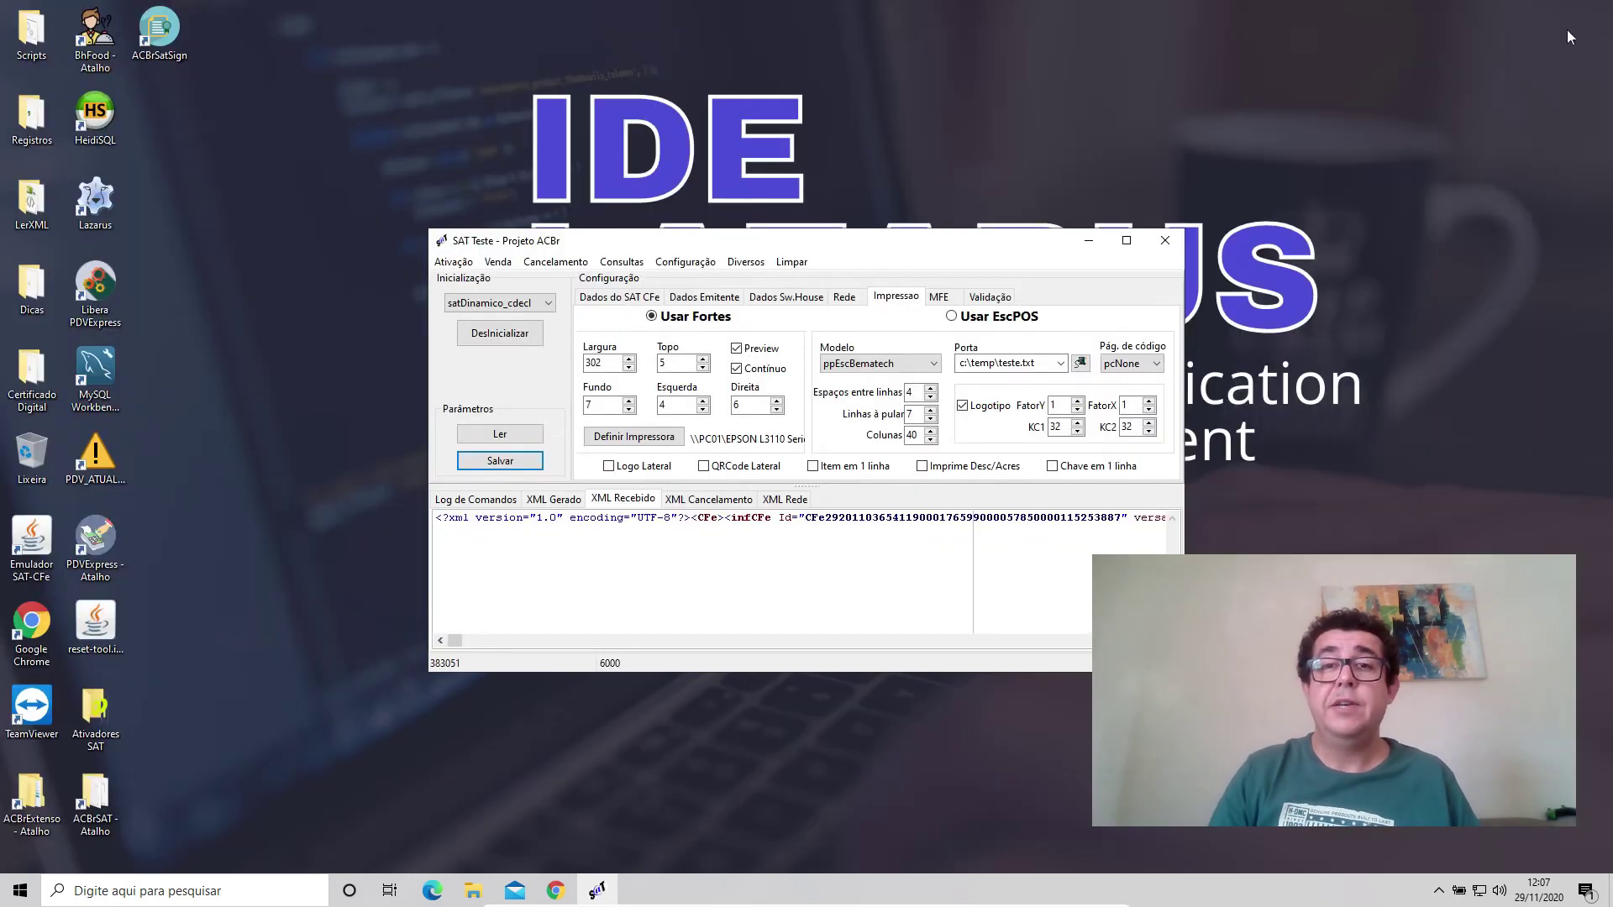
# Launch and close ACBrSAT Sign, then show the issuer's Regime Trib. ISSQN choices.
pyautogui.doubleClick(160, 30)
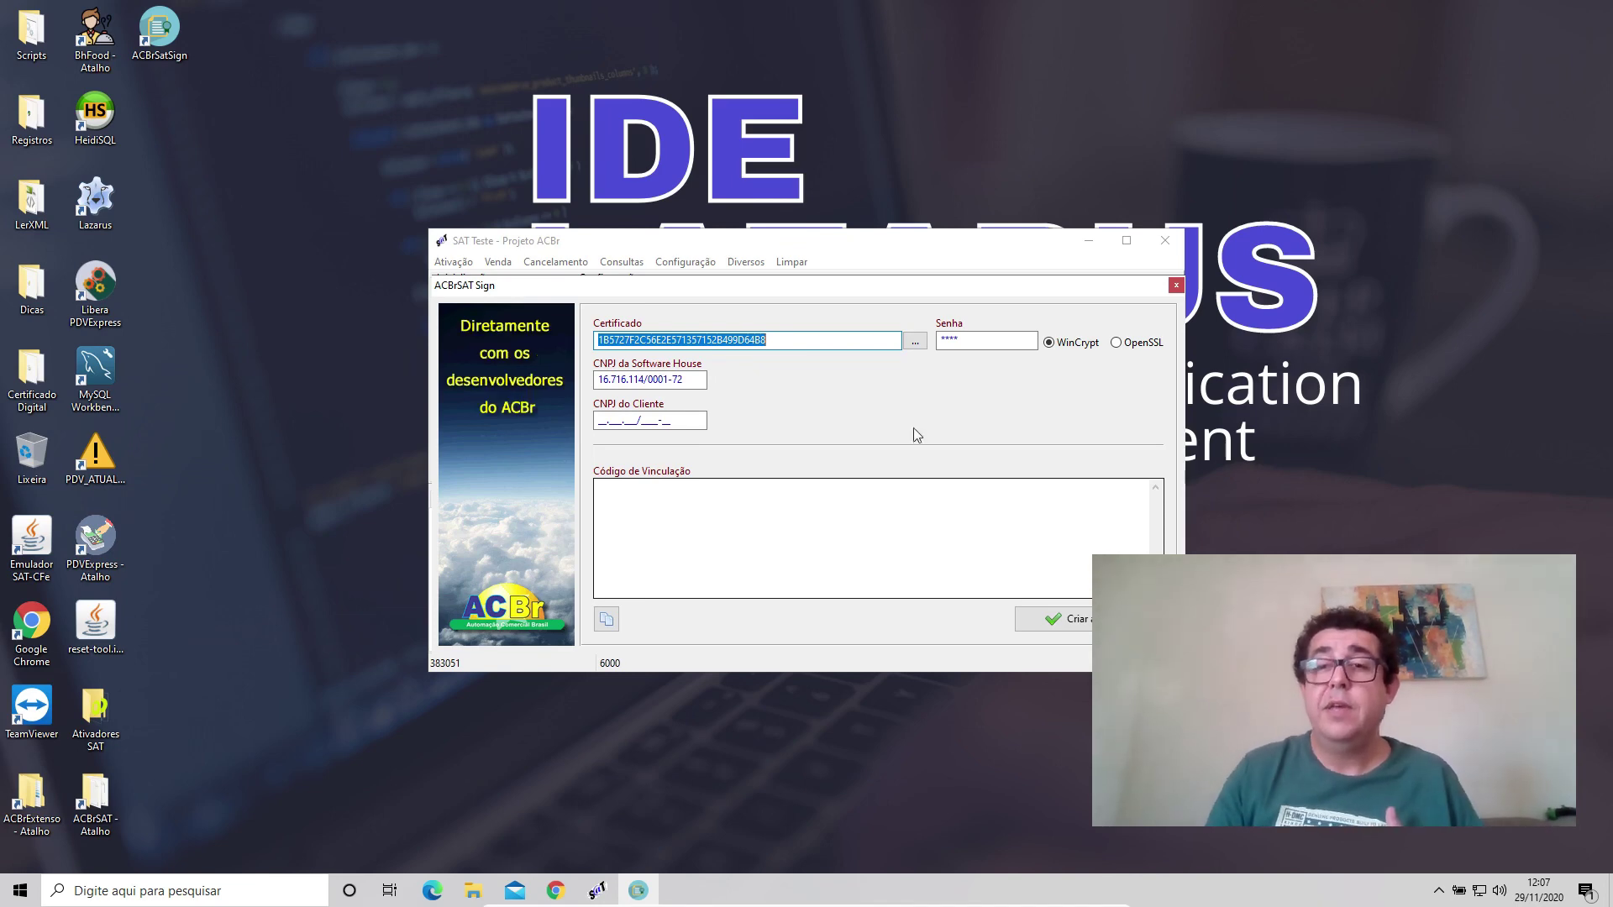
pyautogui.click(1176, 284)
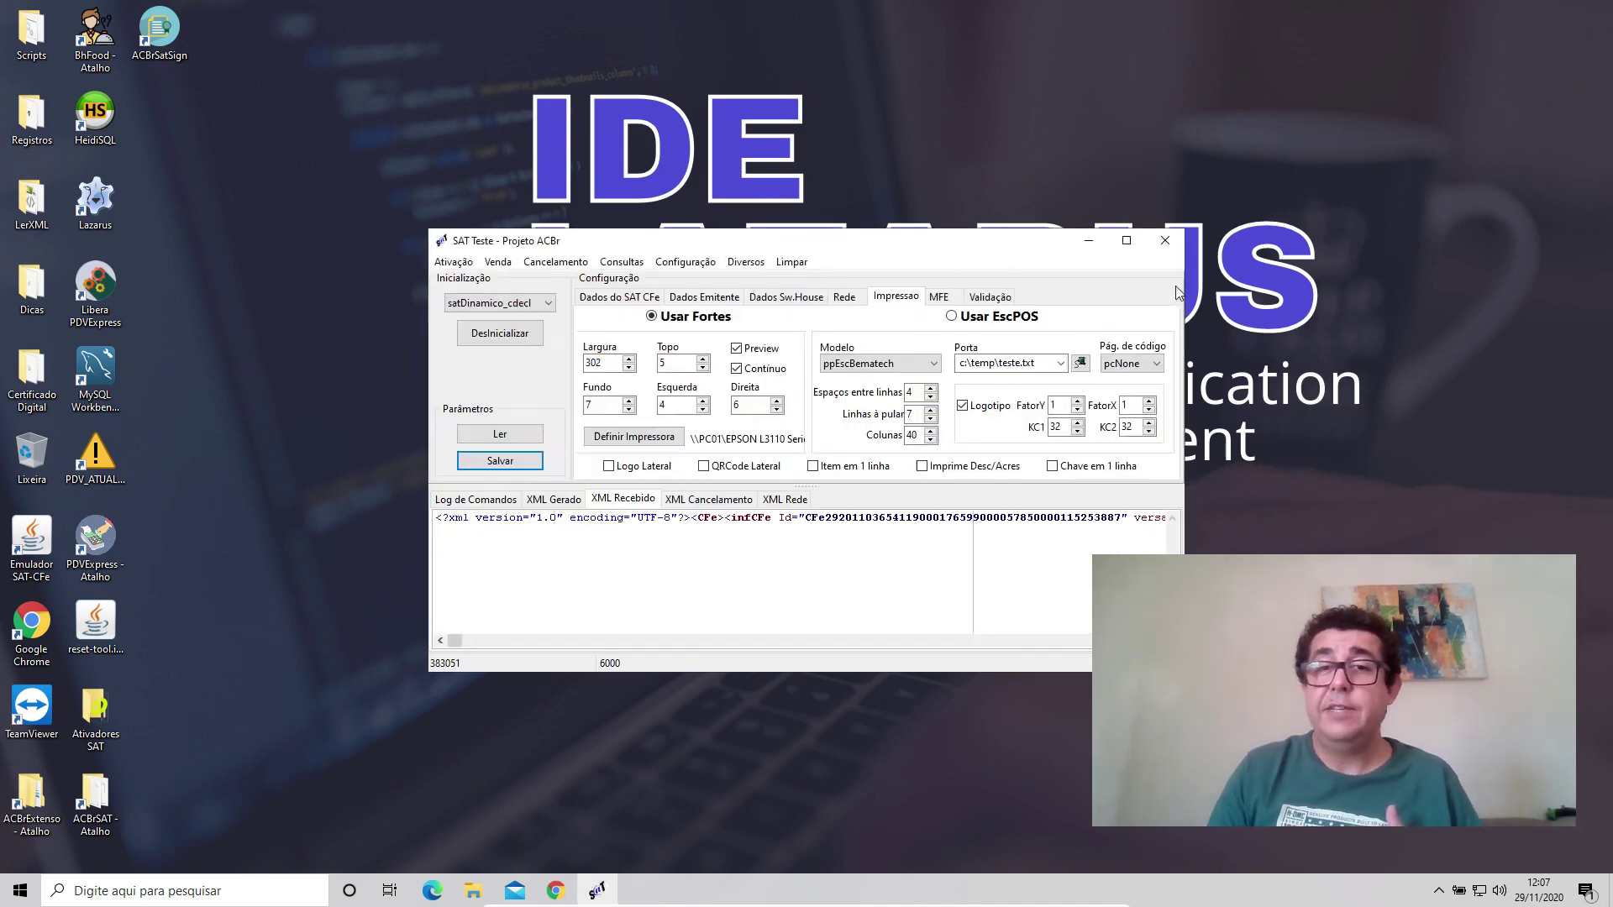
pyautogui.click(727, 301)
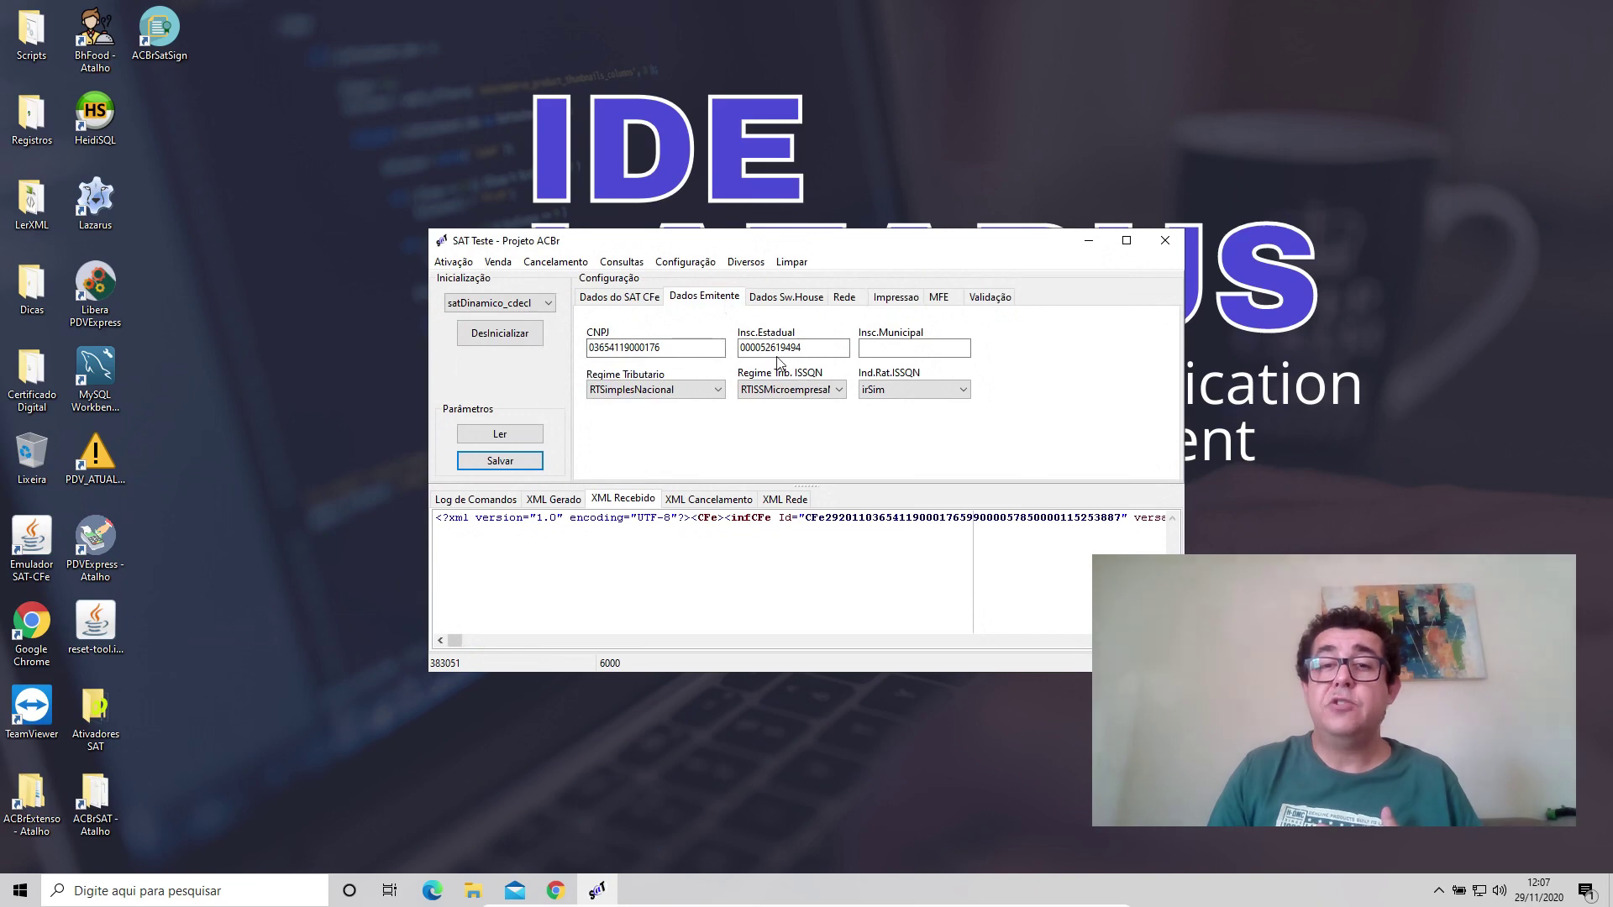
pyautogui.click(777, 389)
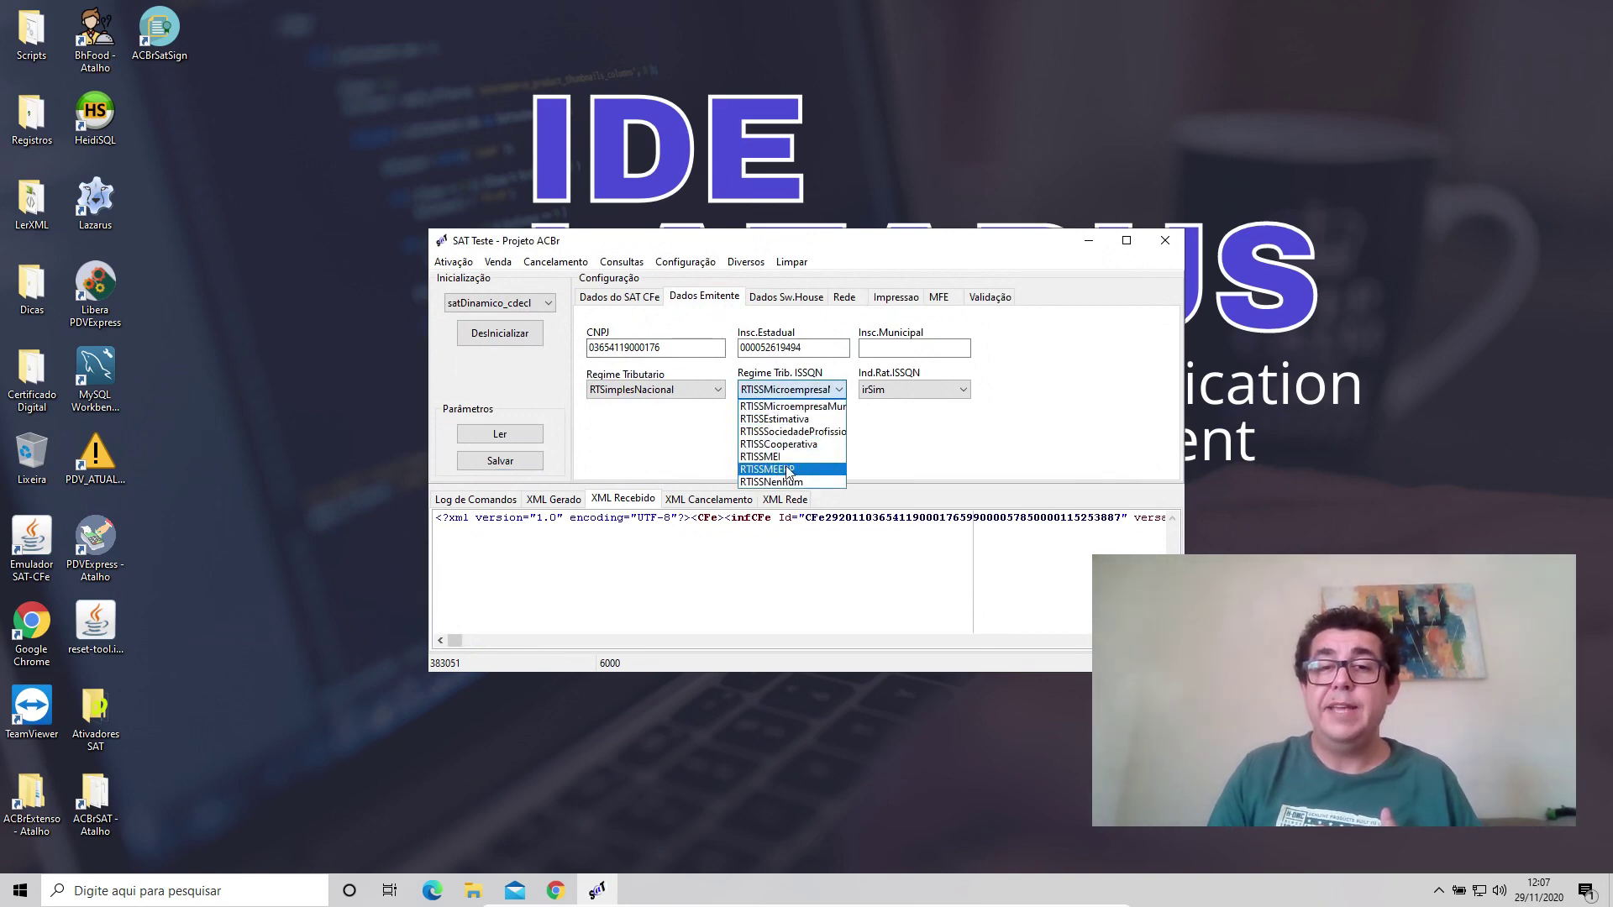